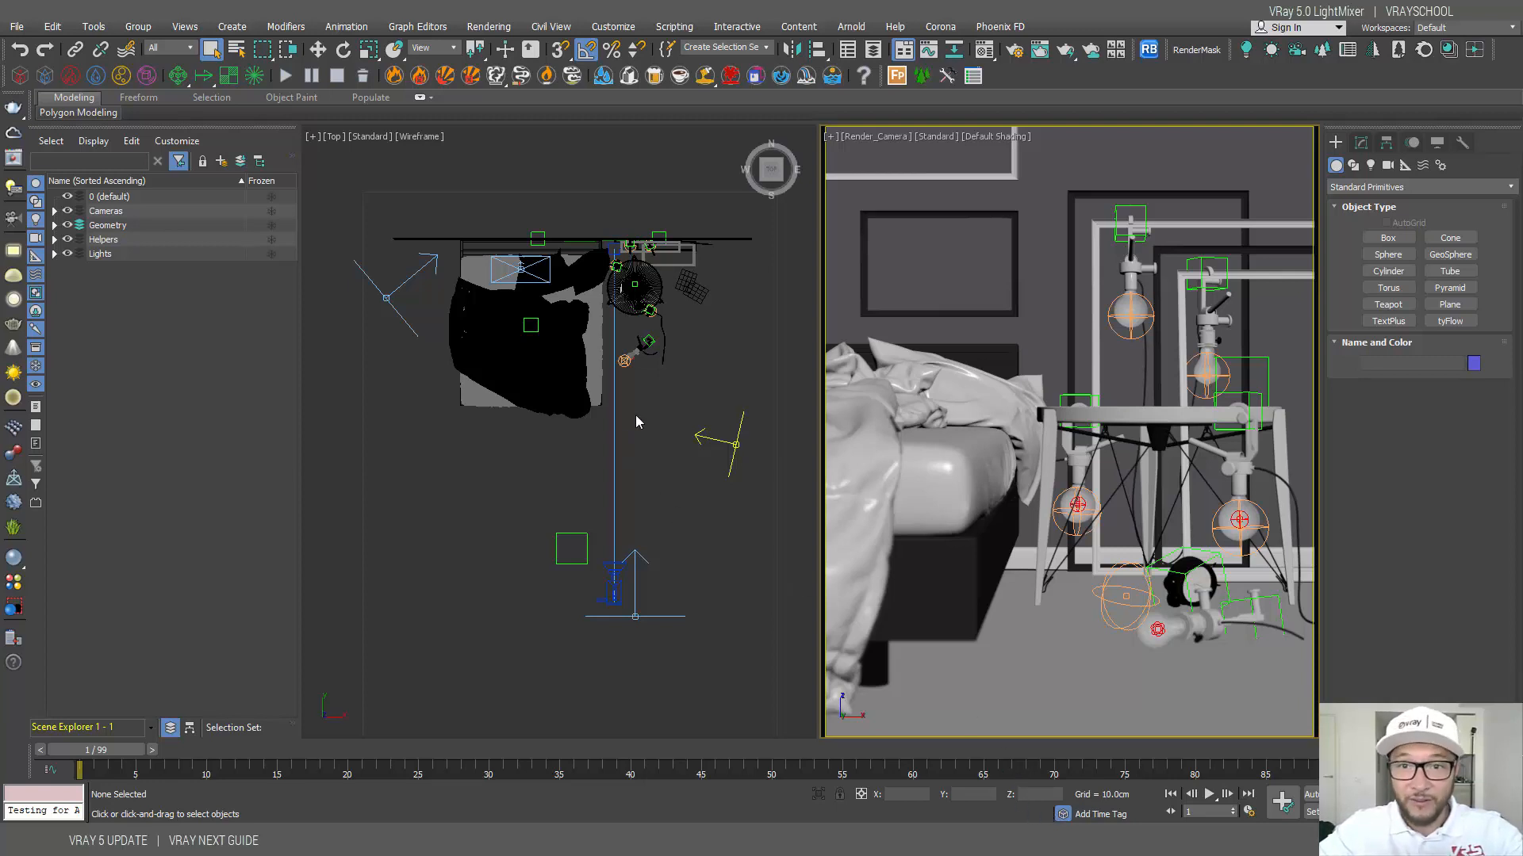
Step: Select the Render_Camera in the top view and run a test render of its camera view
middle_click_drag(699, 430, 666, 422)
scroll(666, 426, "down", 3)
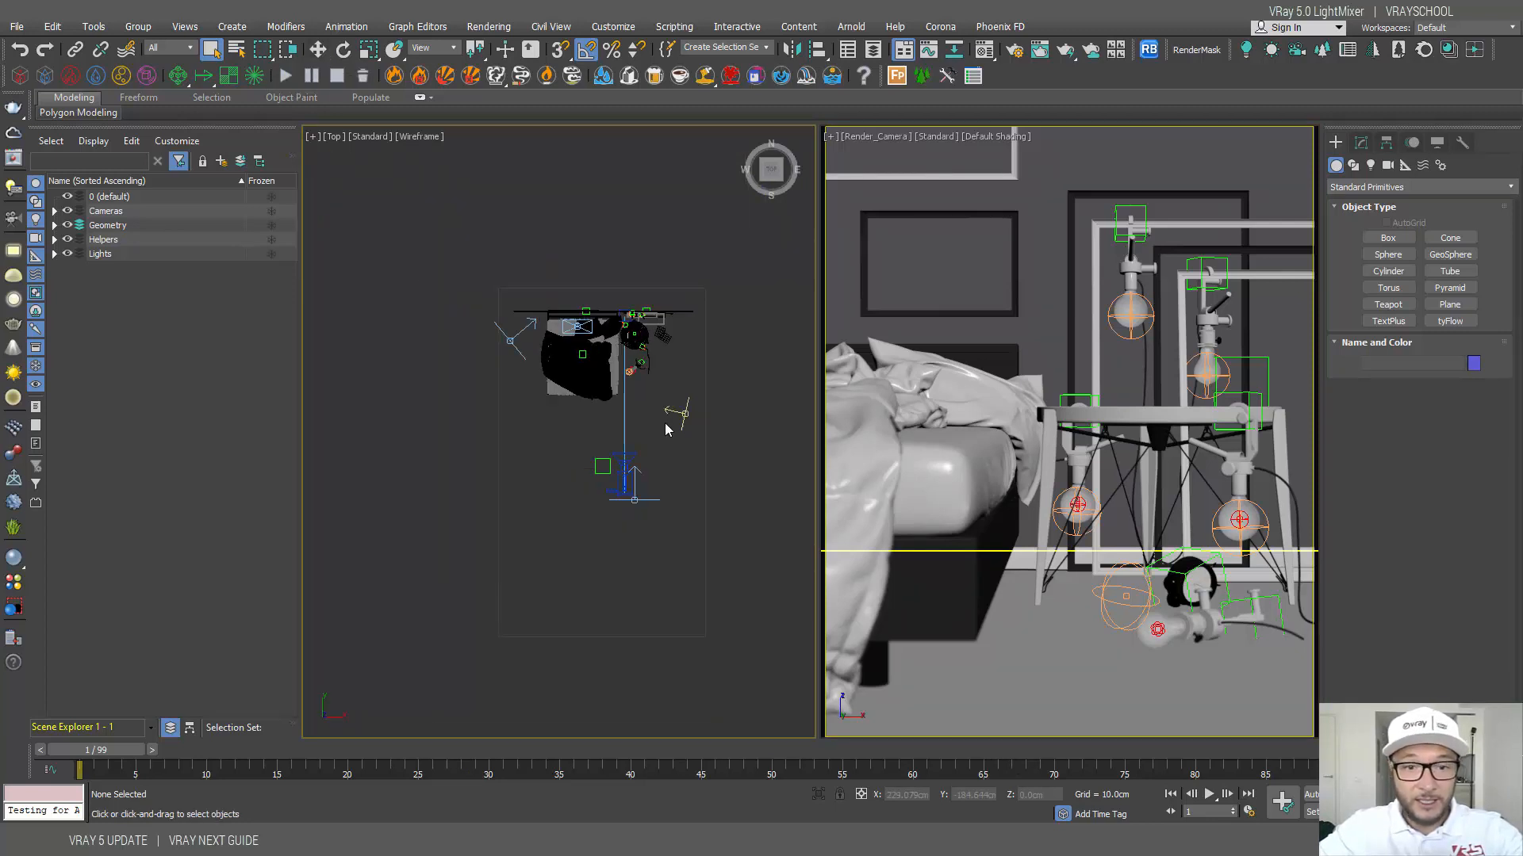
scroll(626, 452, "up", 3)
left_click(619, 485)
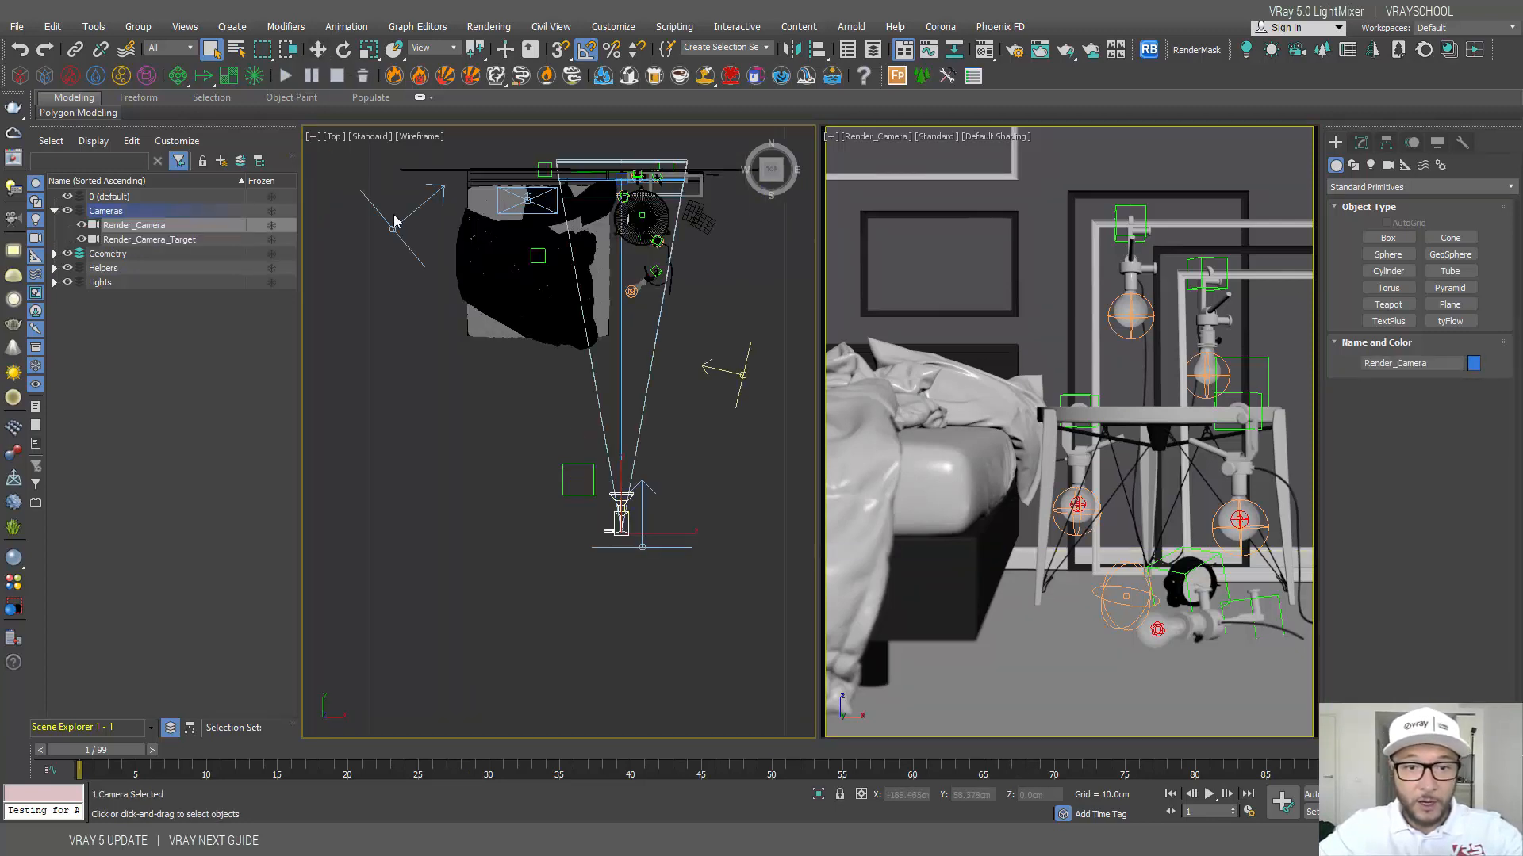
right_click(881, 133)
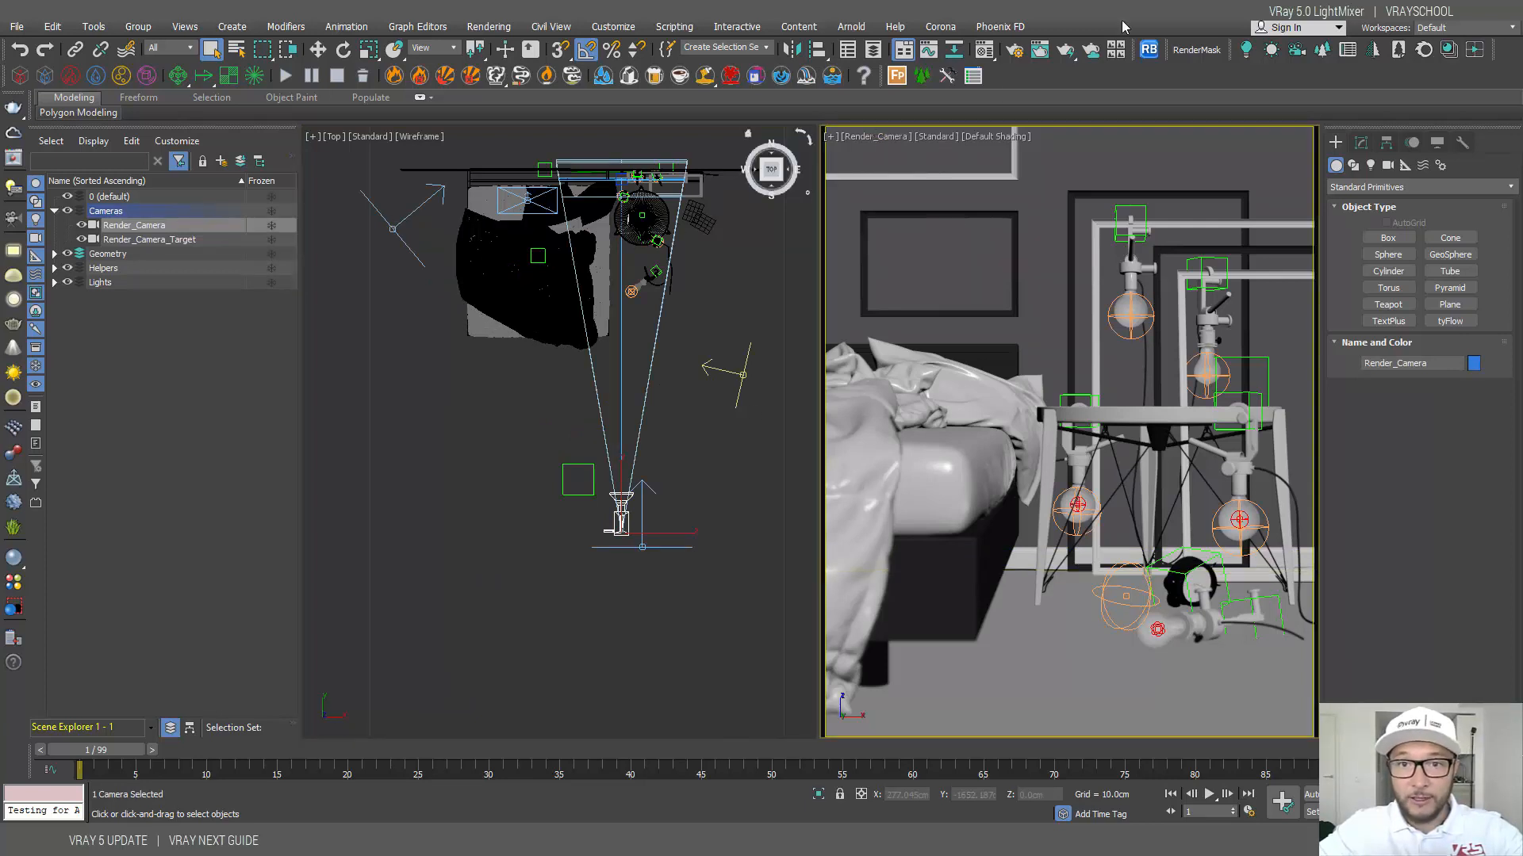
left_click(1065, 52)
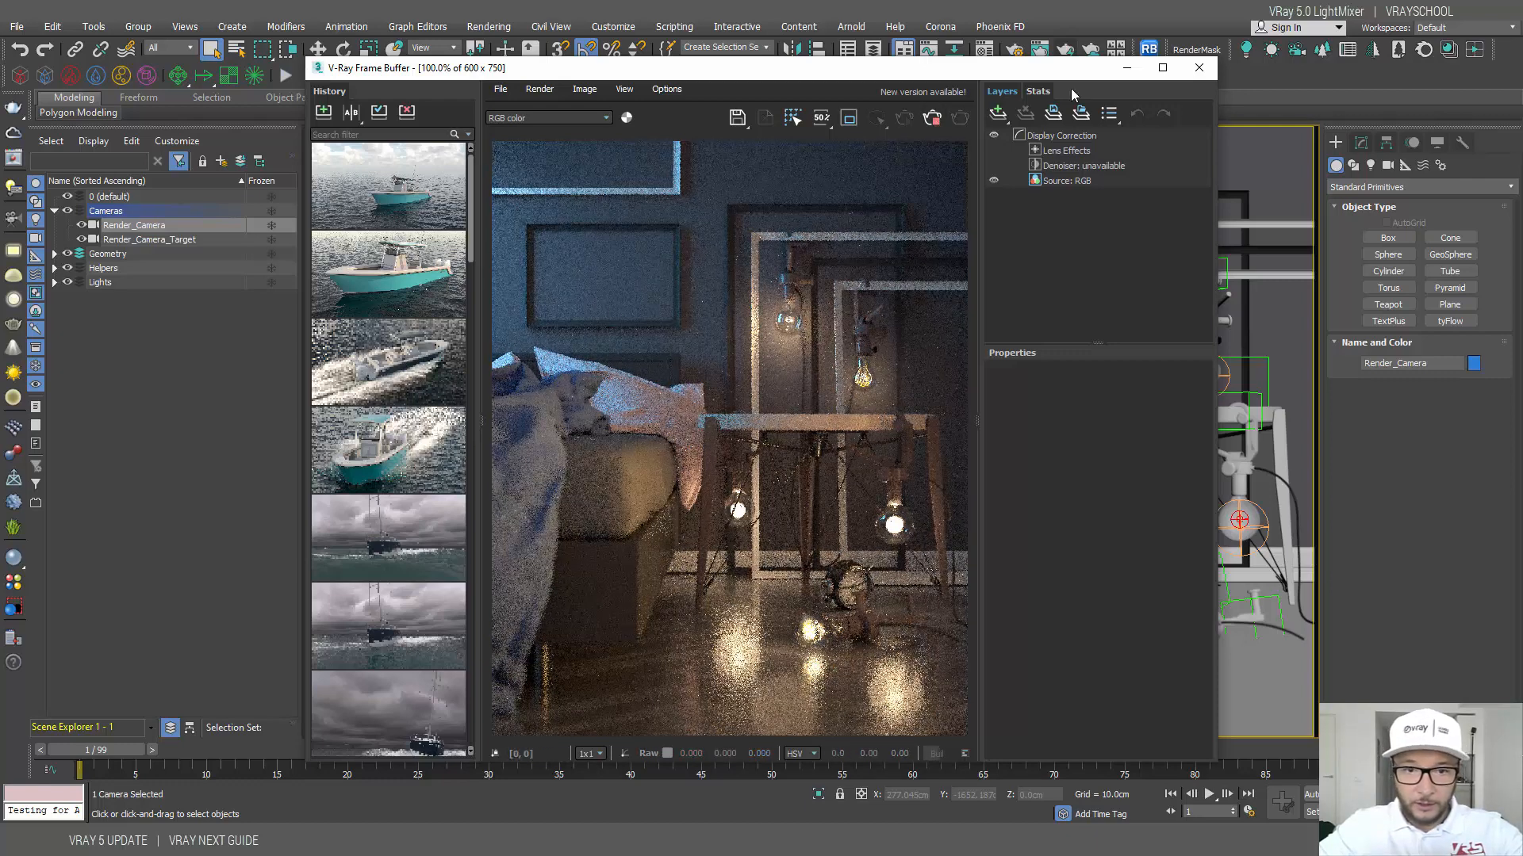
left_click(1126, 68)
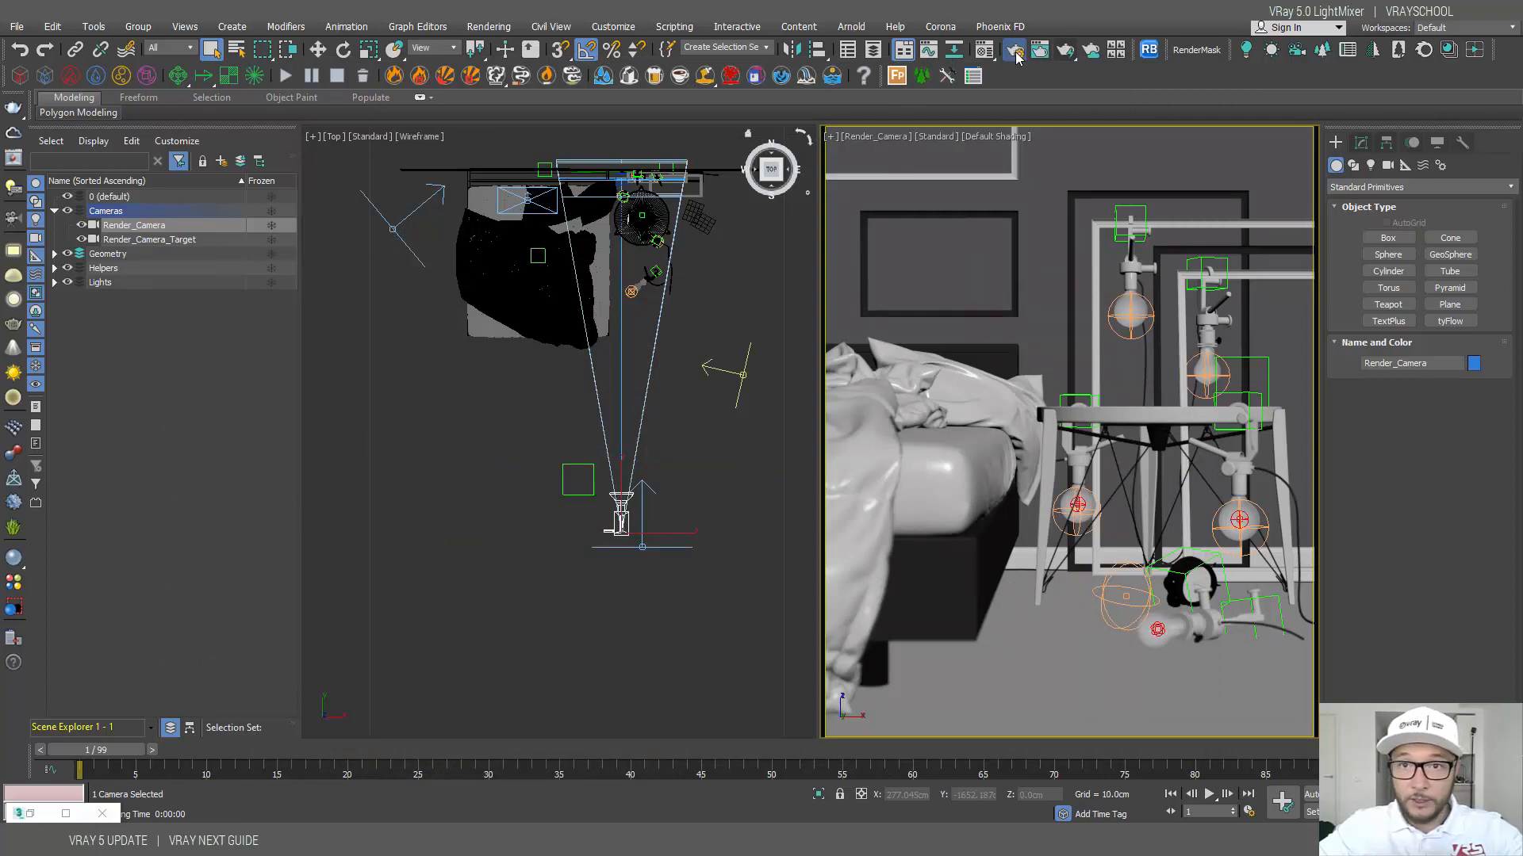
Step: Set the render output size to the HDTV (video) preset at 1280x720
key("F10")
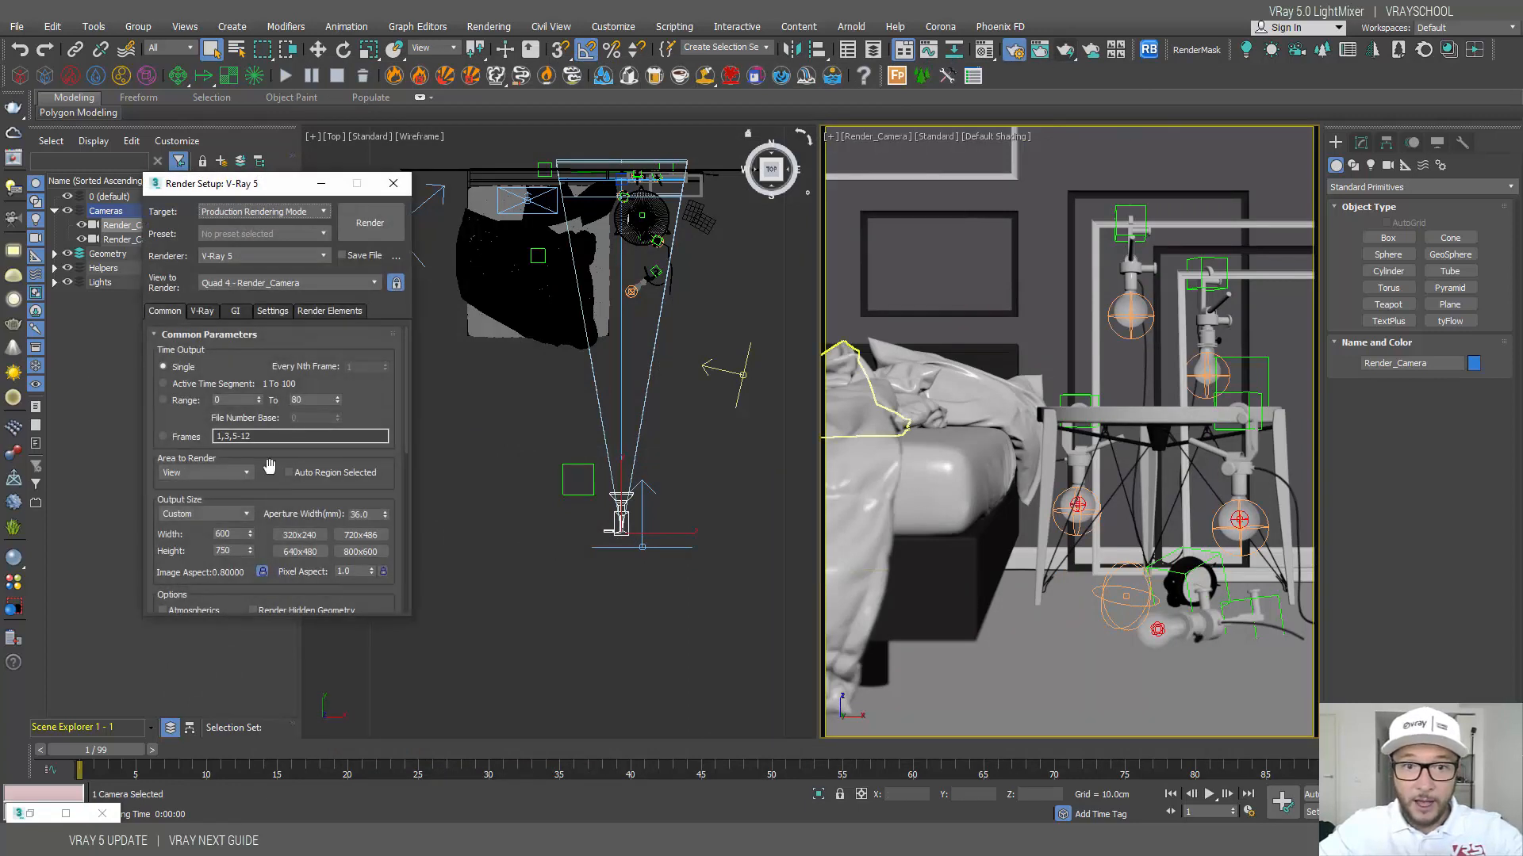
left_click(215, 514)
left_click(215, 514)
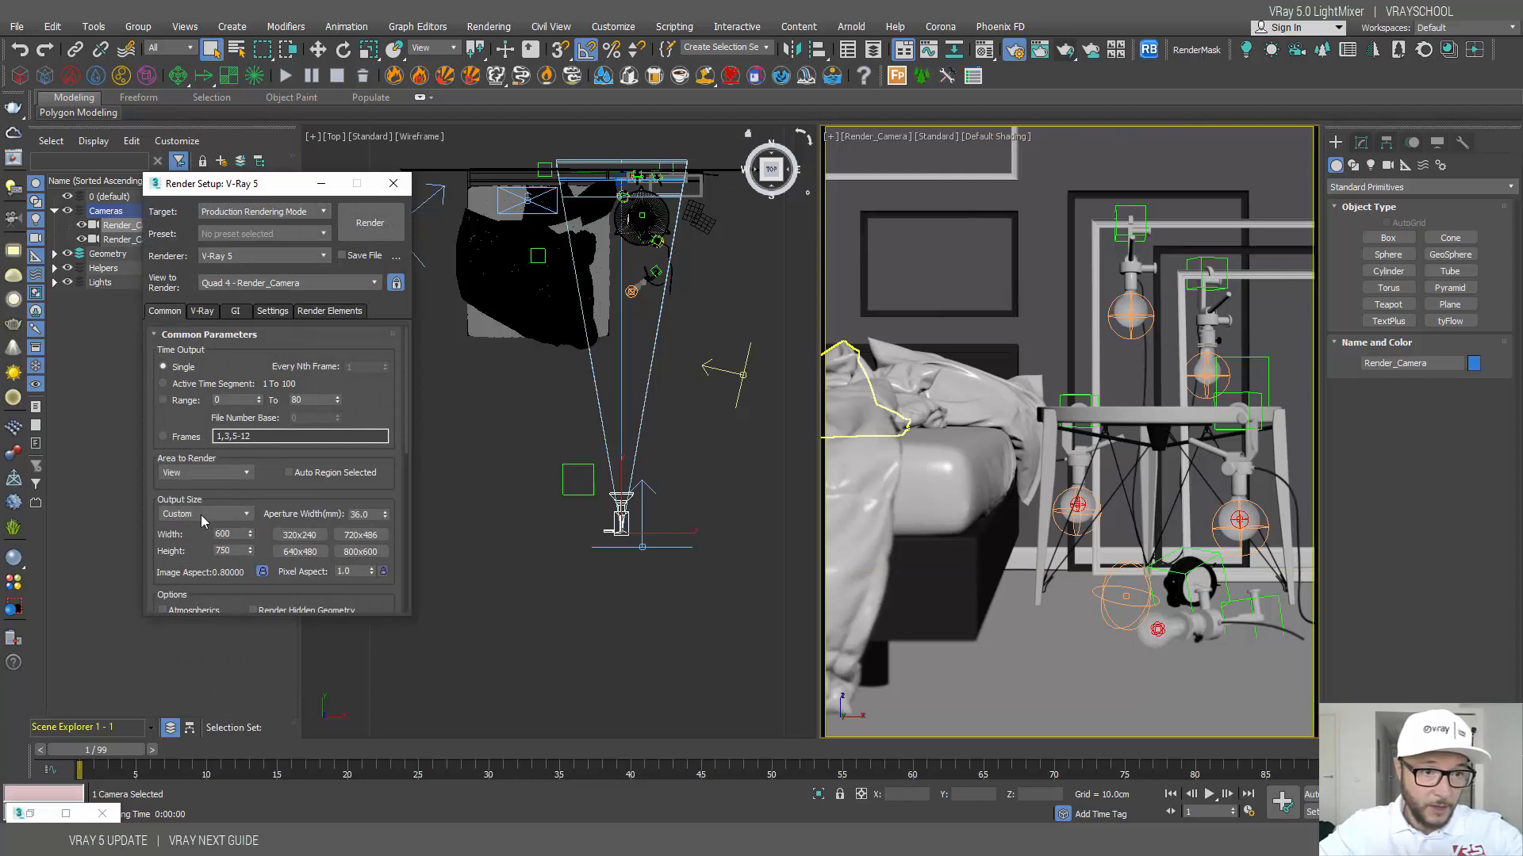
left_click(202, 514)
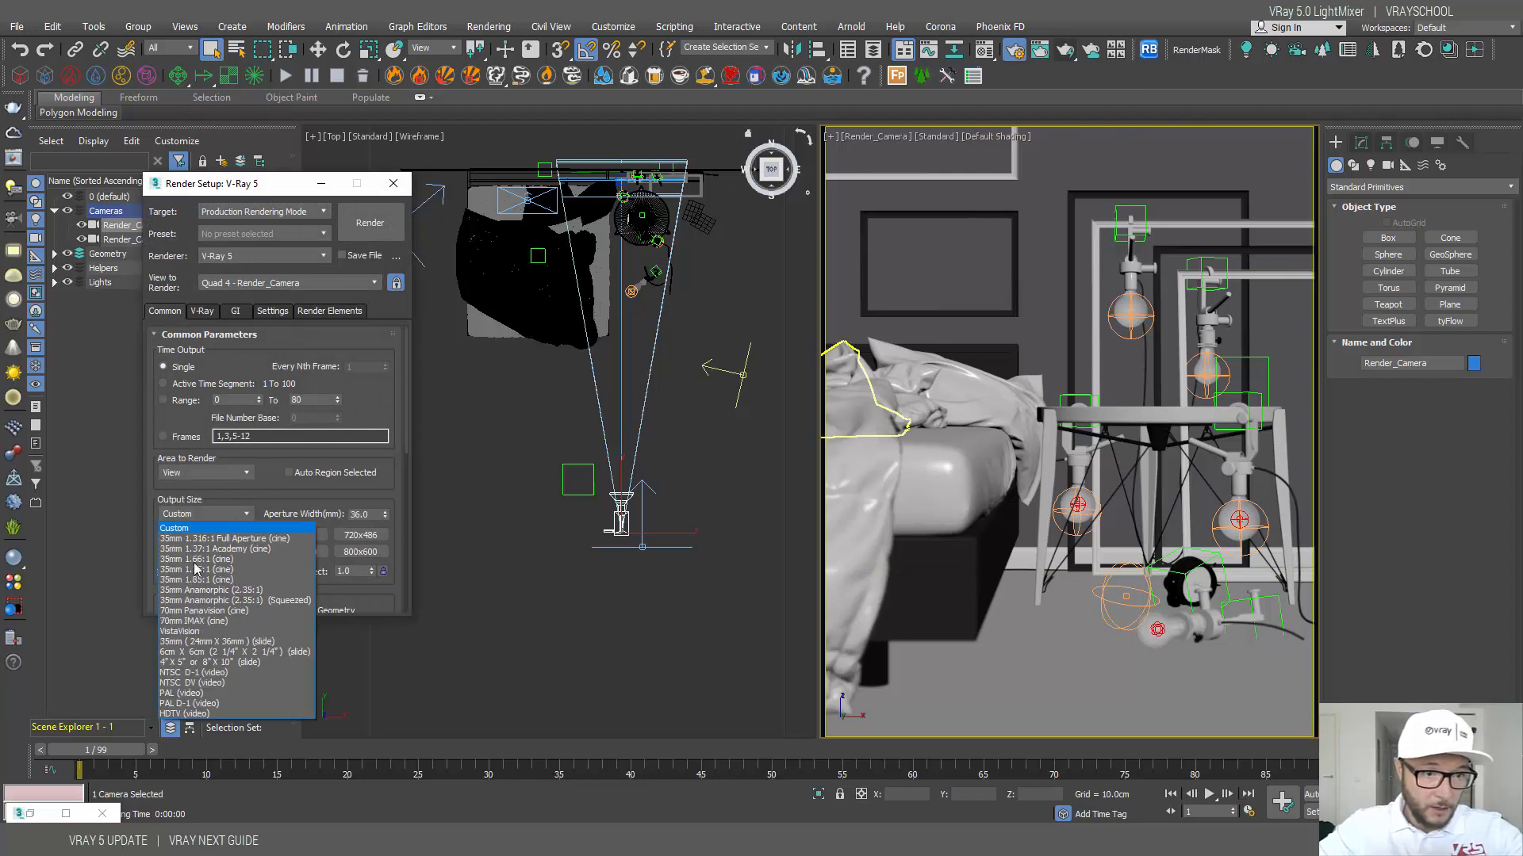
left_click(183, 714)
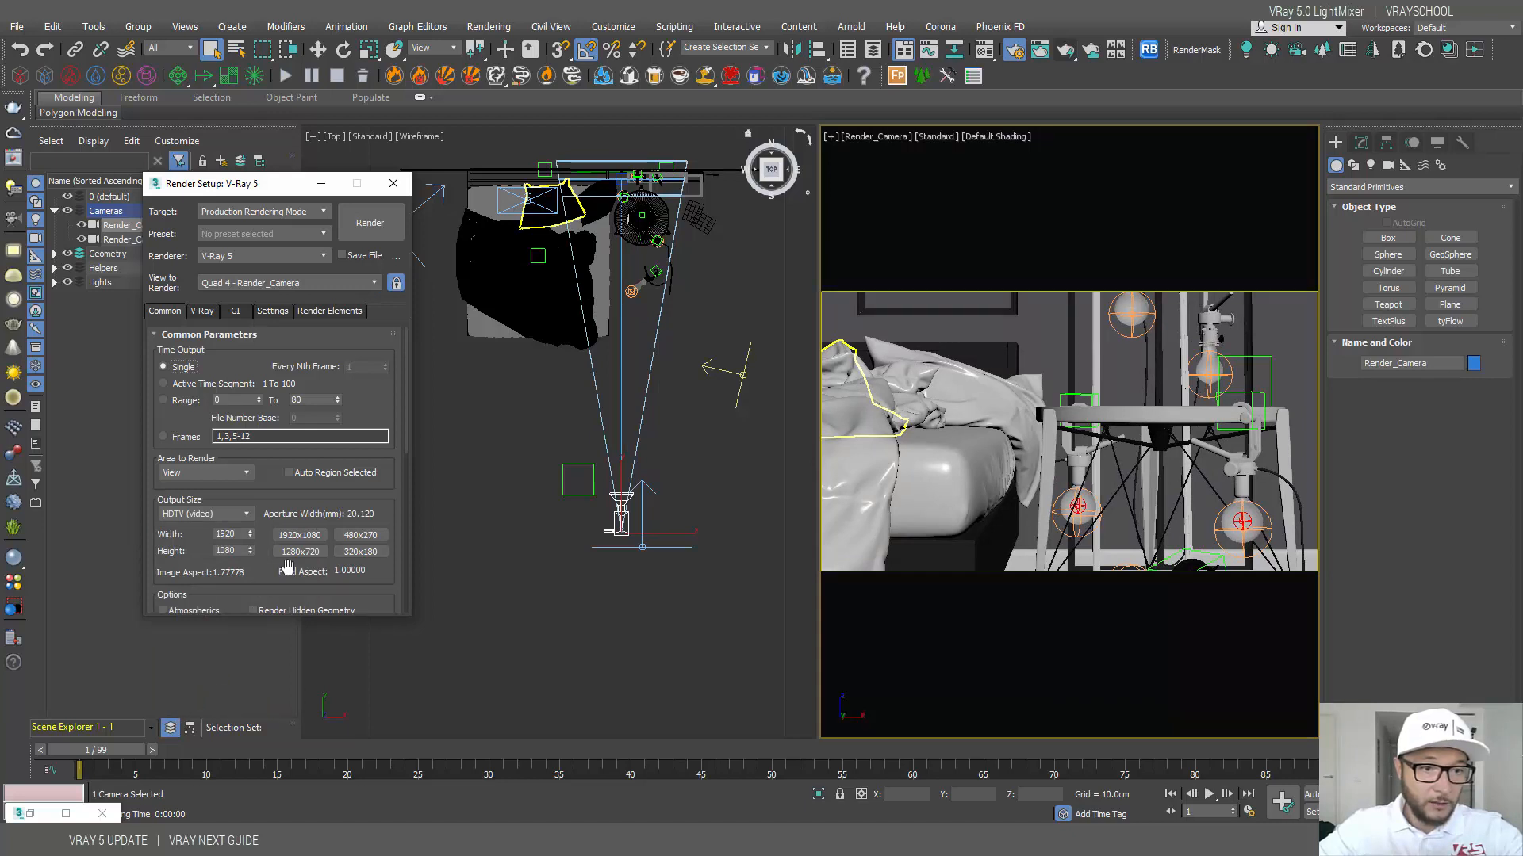
left_click(300, 551)
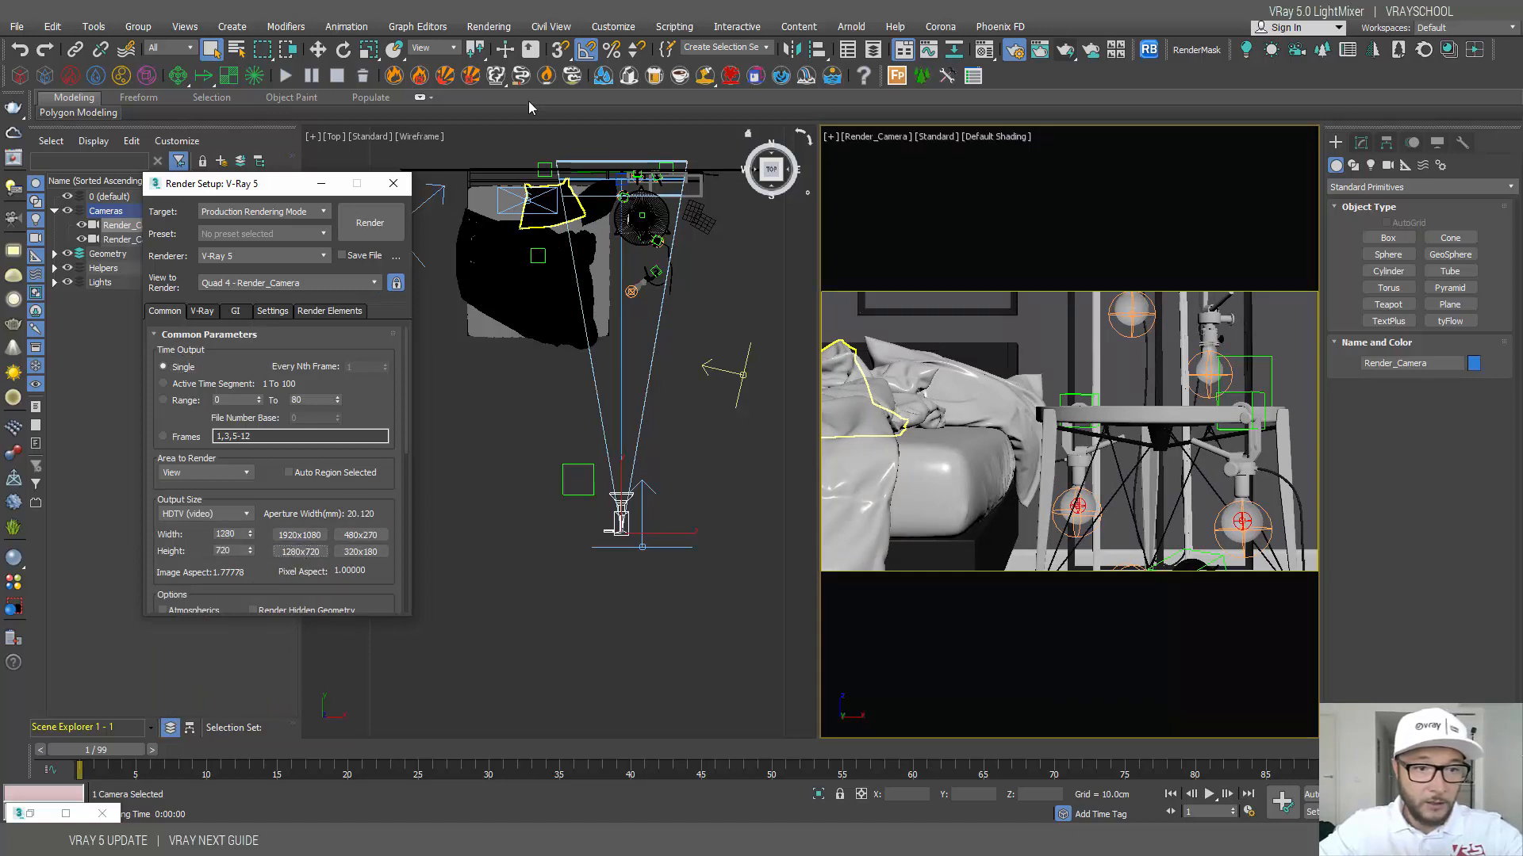
left_click(321, 183)
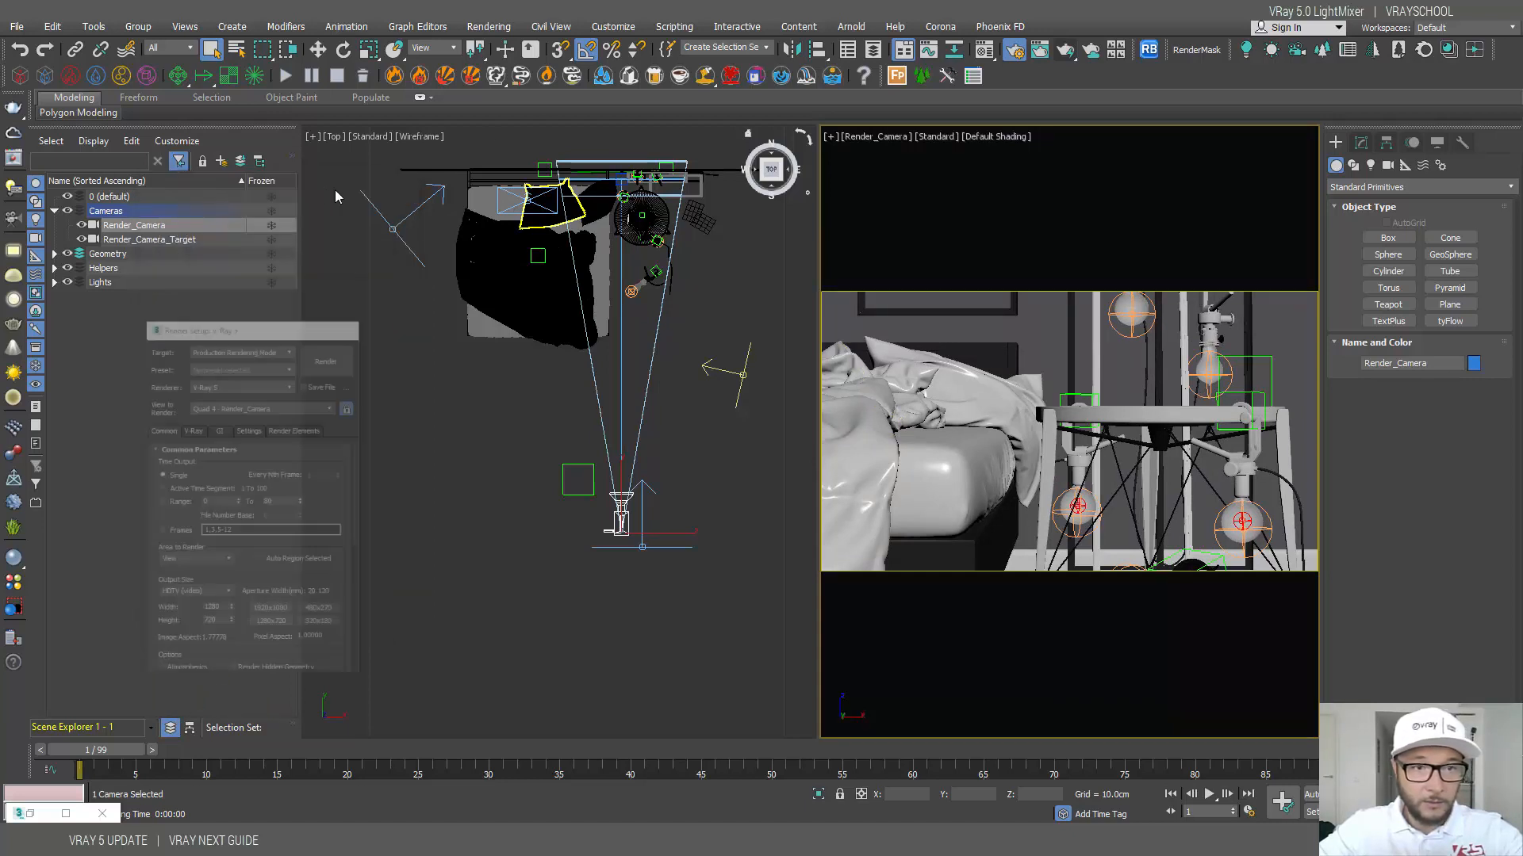
Step: Move the Render_Camera back to about Y -689 cm and pan its view to frame the bed and the lamp table
left_click(317, 49)
left_click_drag(621, 496, 560, 727)
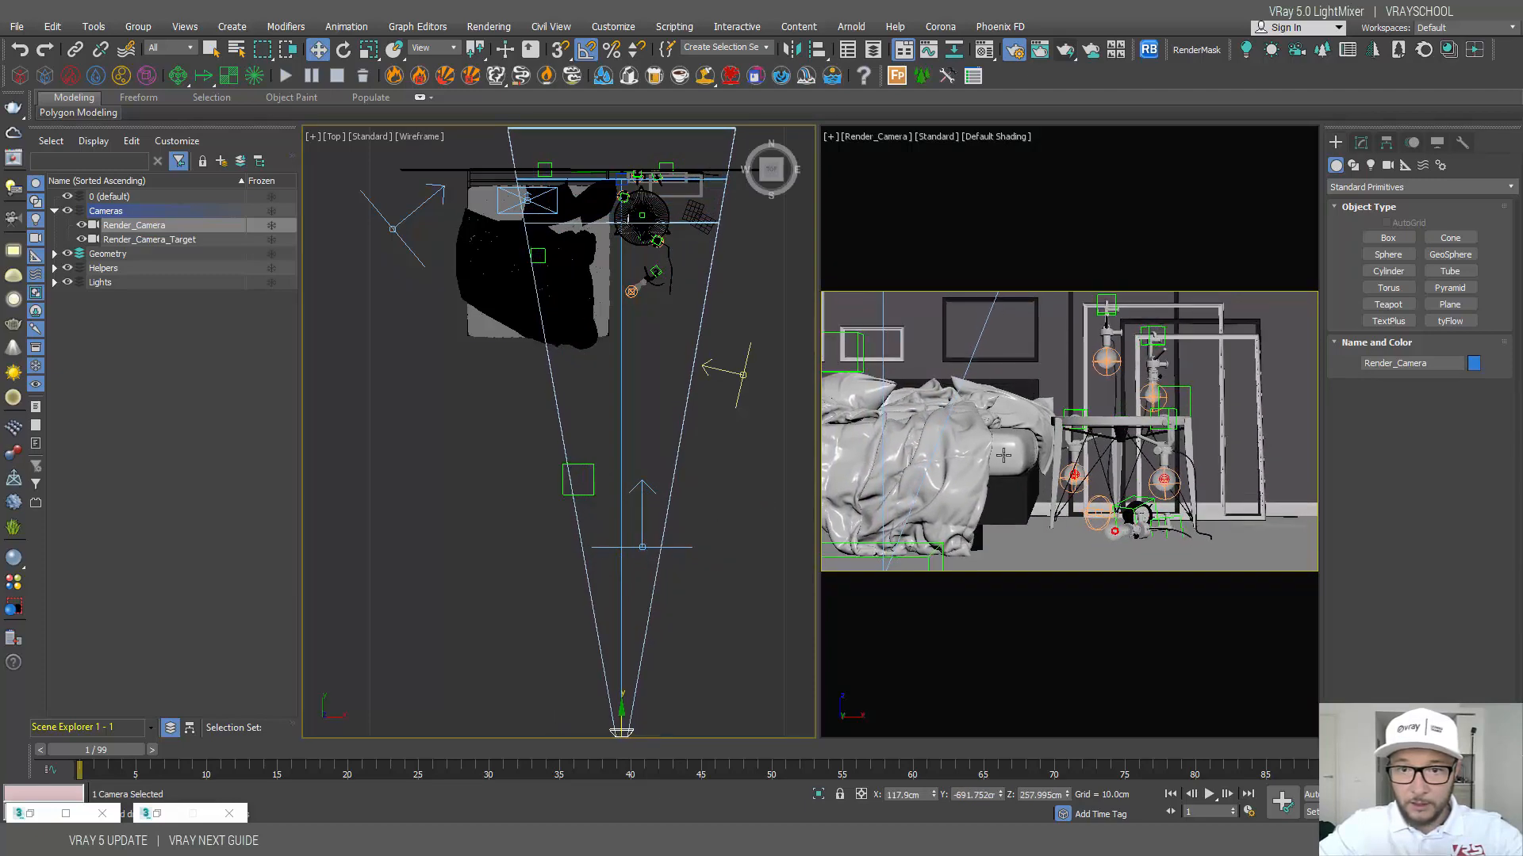
middle_click_drag(1003, 456, 1118, 462)
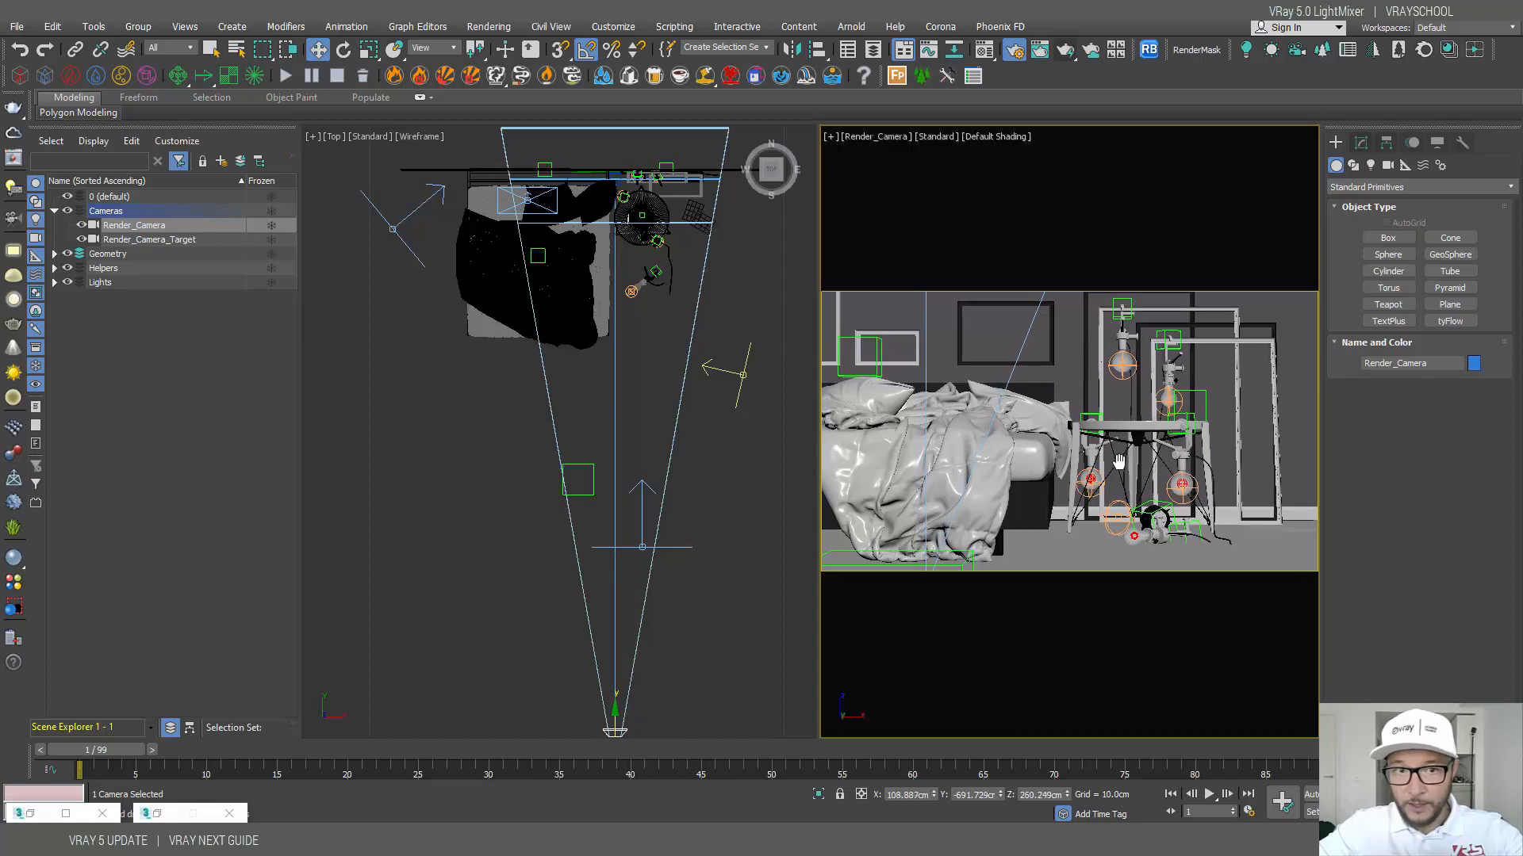
left_click_drag(614, 719, 613, 714)
middle_click_drag(1081, 461, 1120, 448)
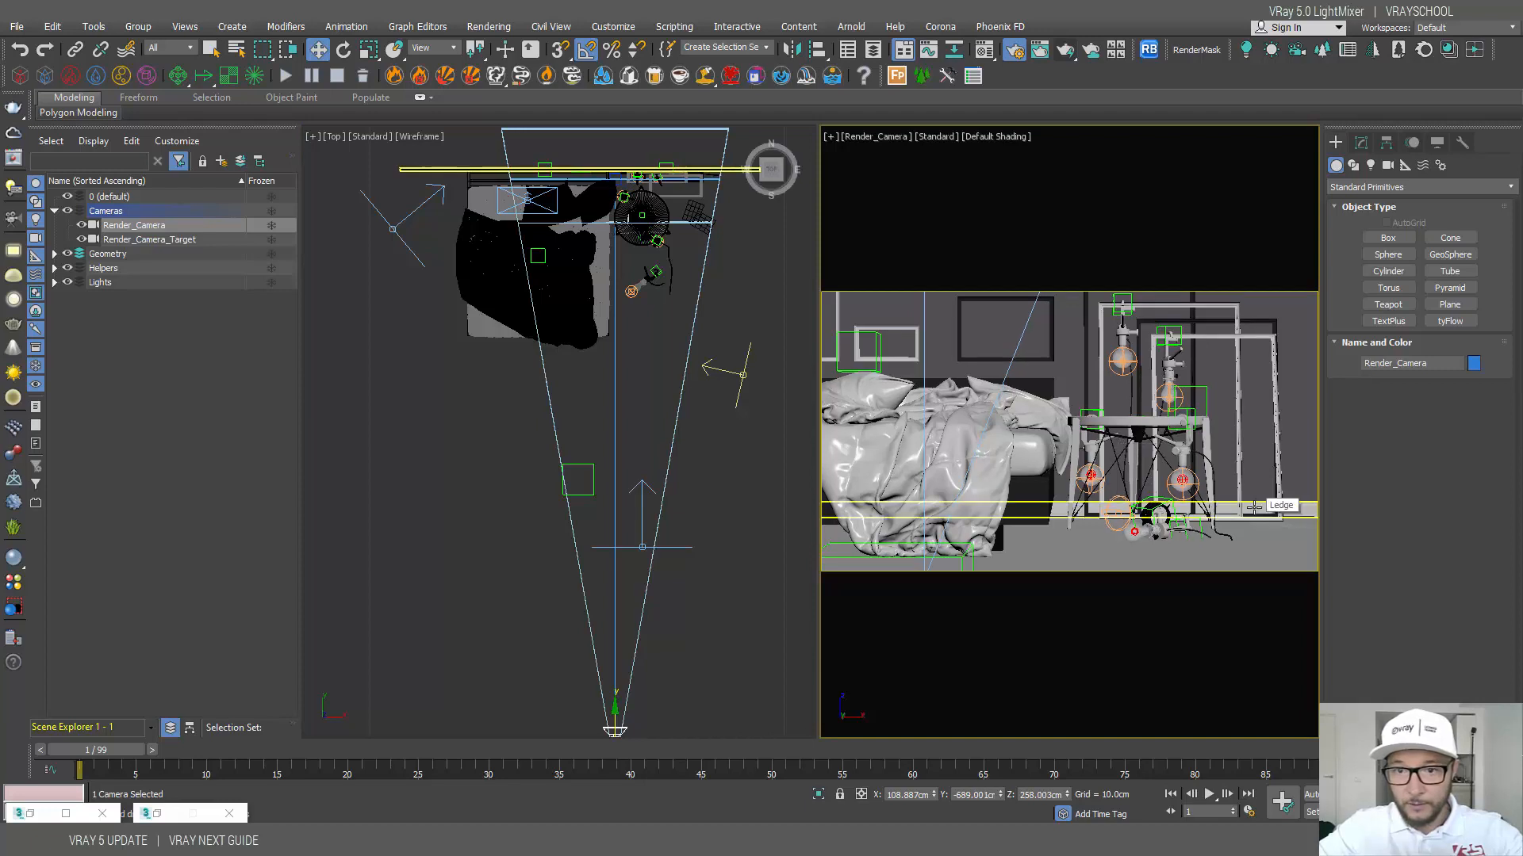
Step: Check the render elements list, render the reframed camera view and bring up the frame buffer
left_click(1013, 52)
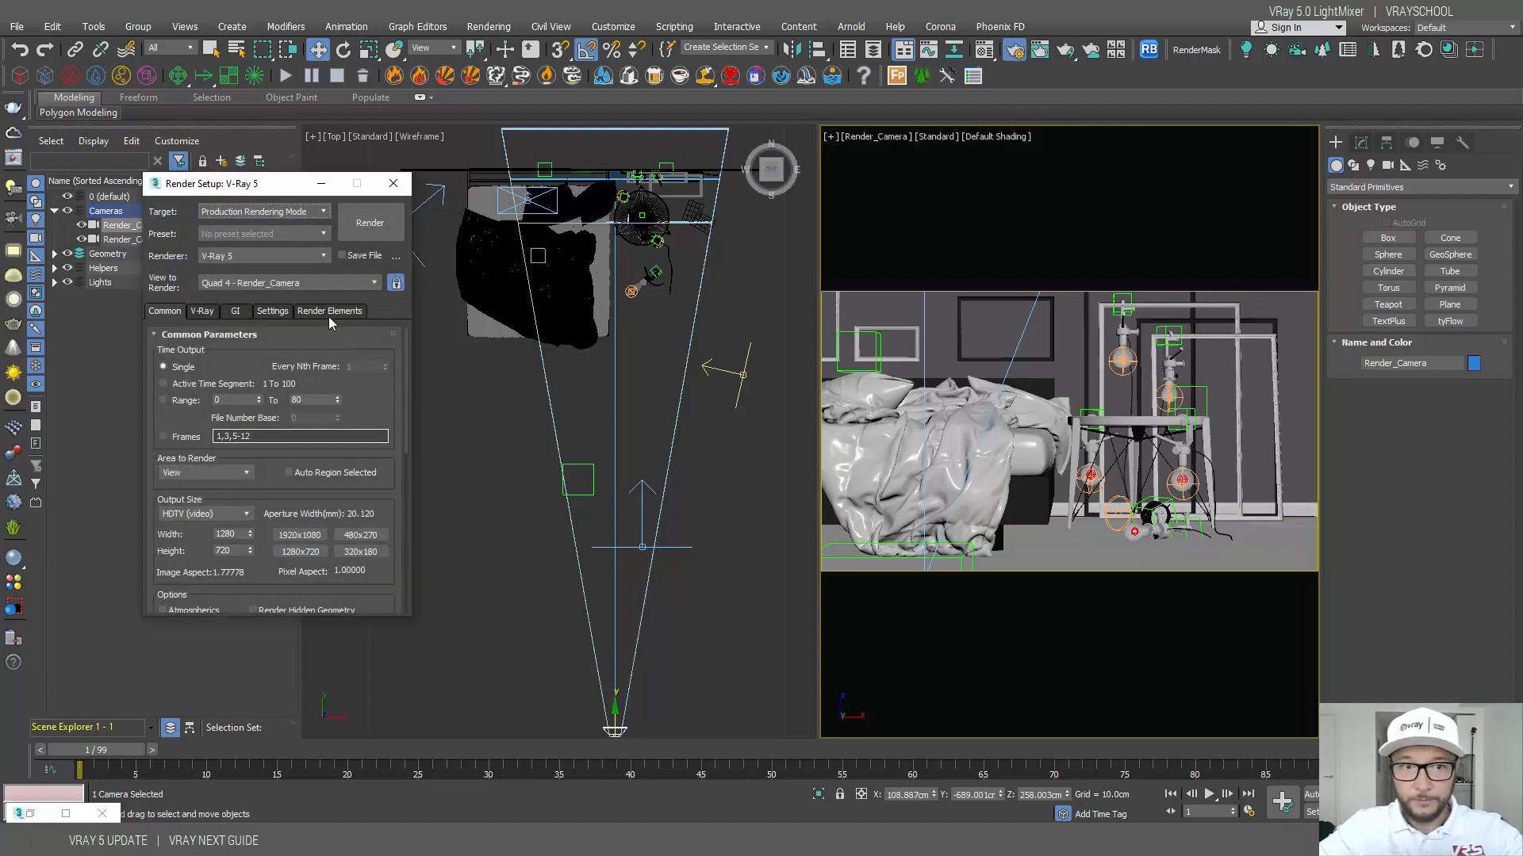
left_click(295, 311)
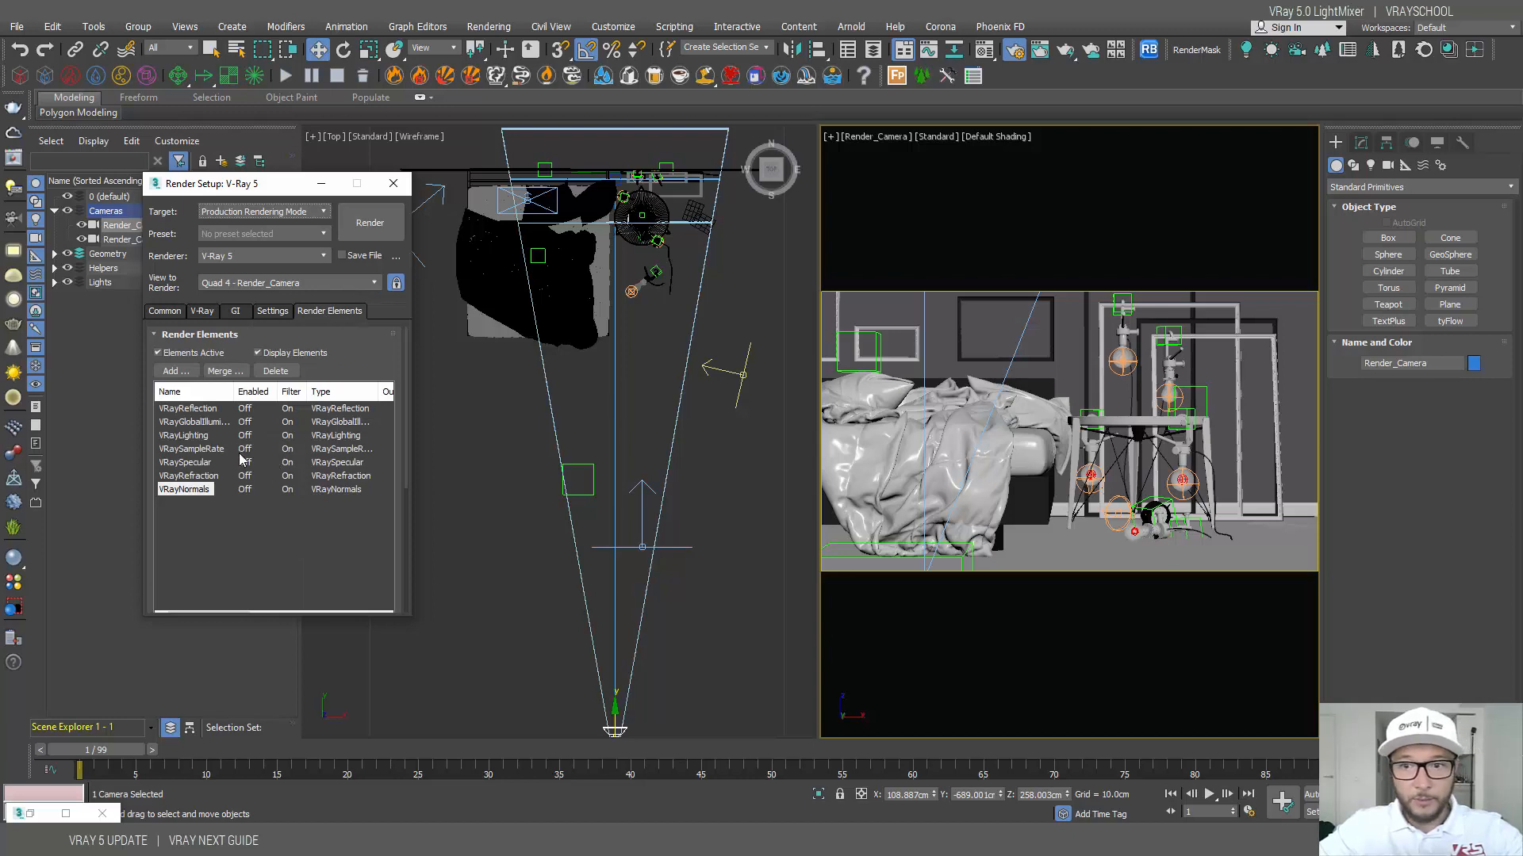
left_click(1064, 52)
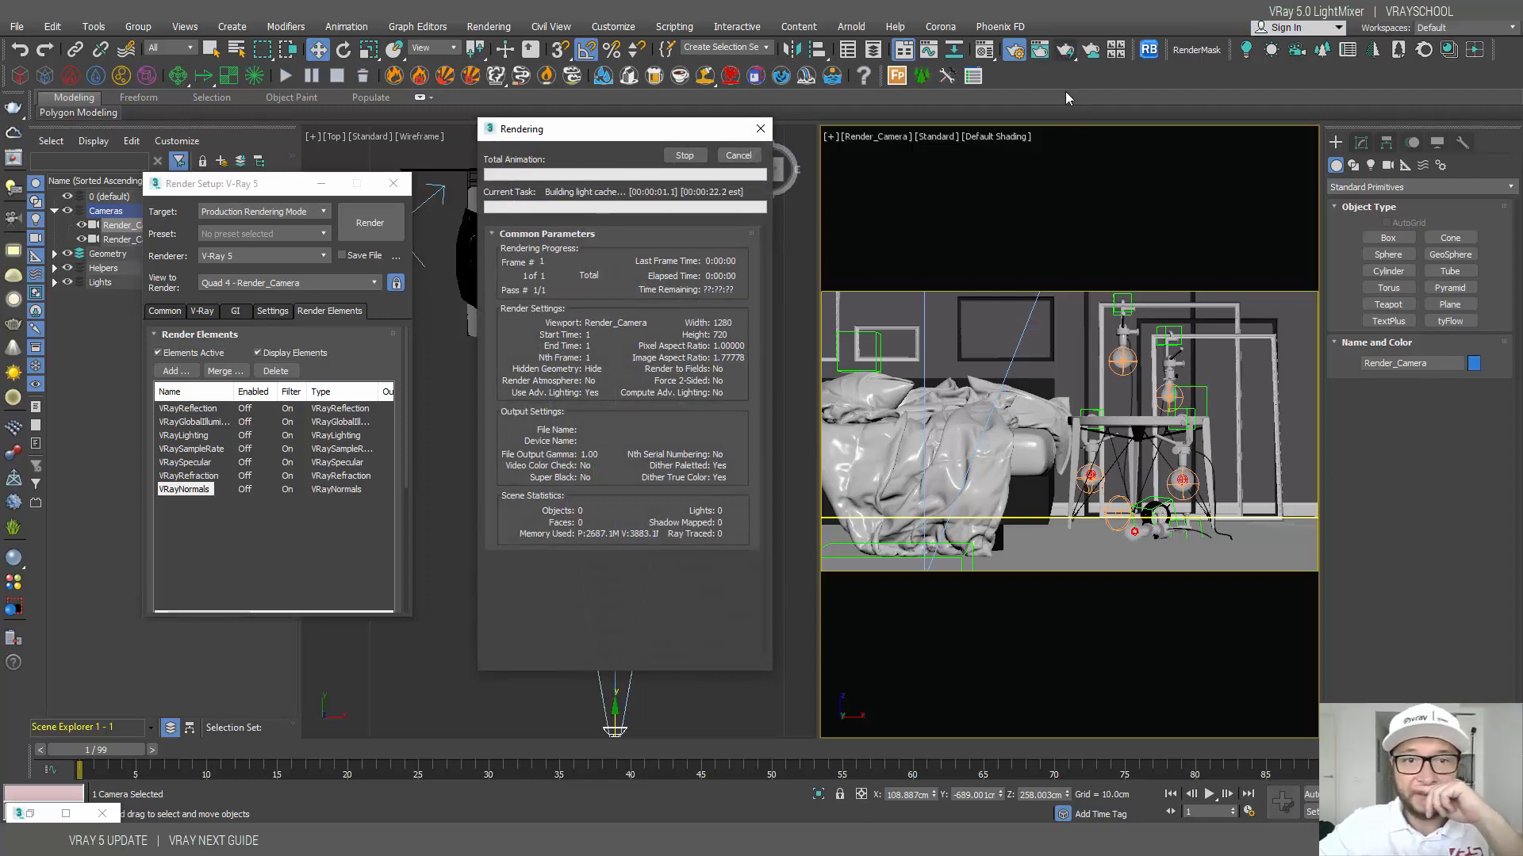
left_click(65, 814)
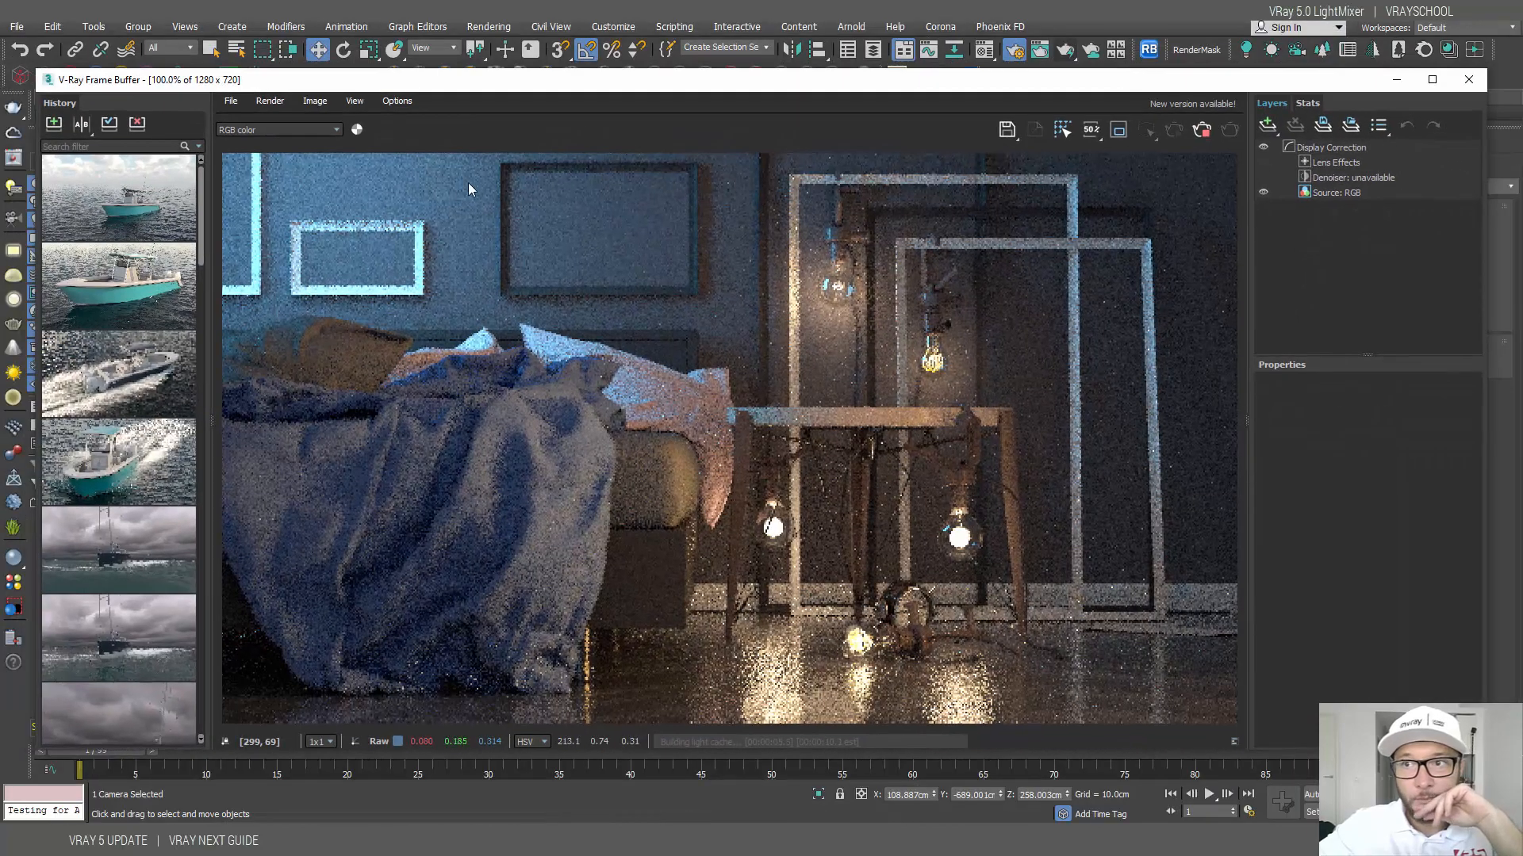
left_click_drag(609, 90, 439, 87)
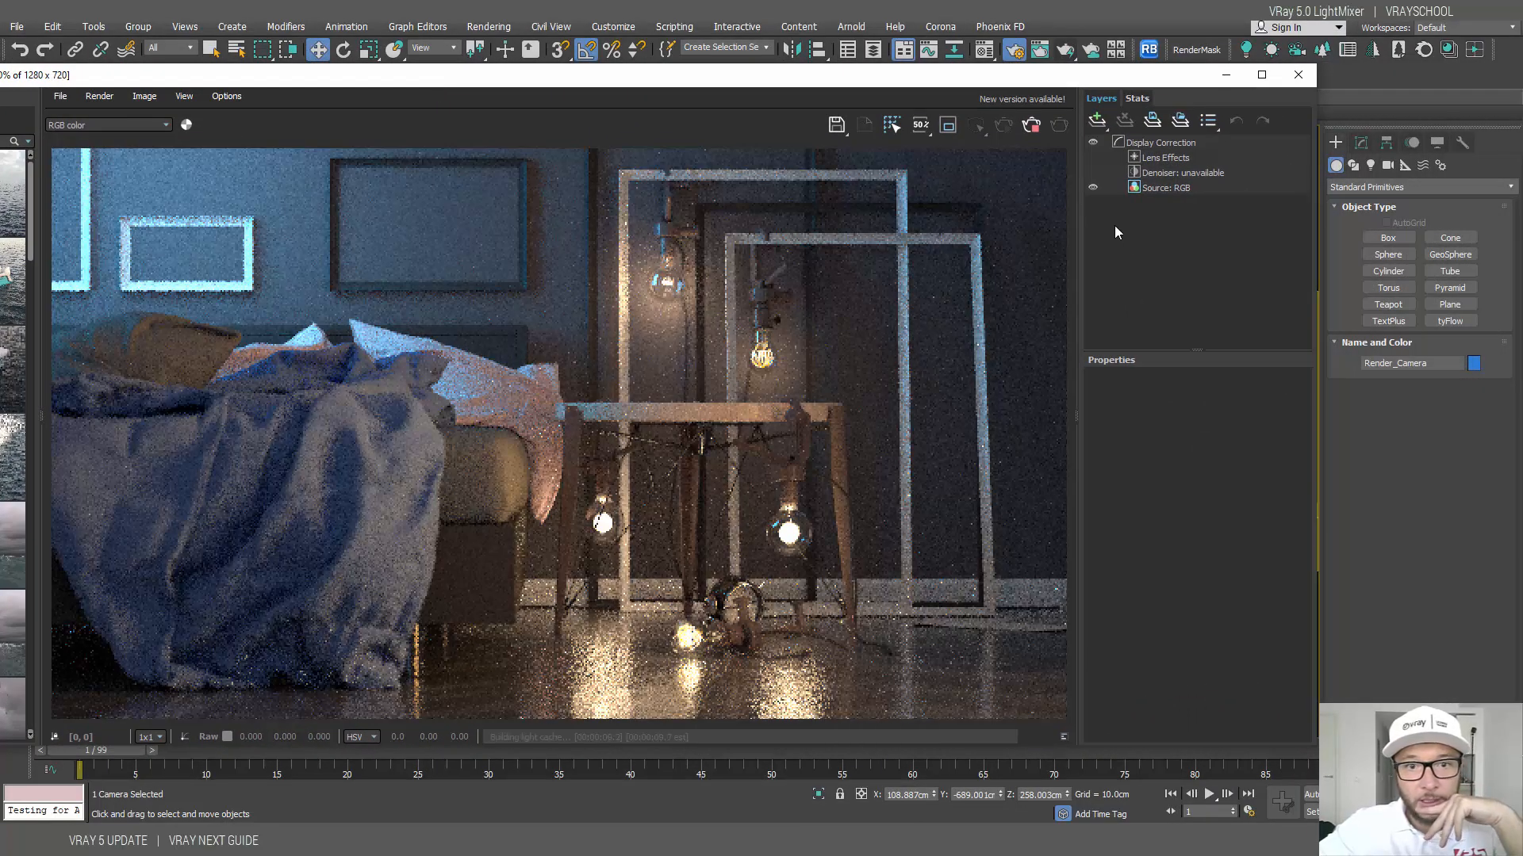
Step: Enable the bloom/glare effect on the Lens Effects layer with size 100 and intensity 10
left_click(1165, 157)
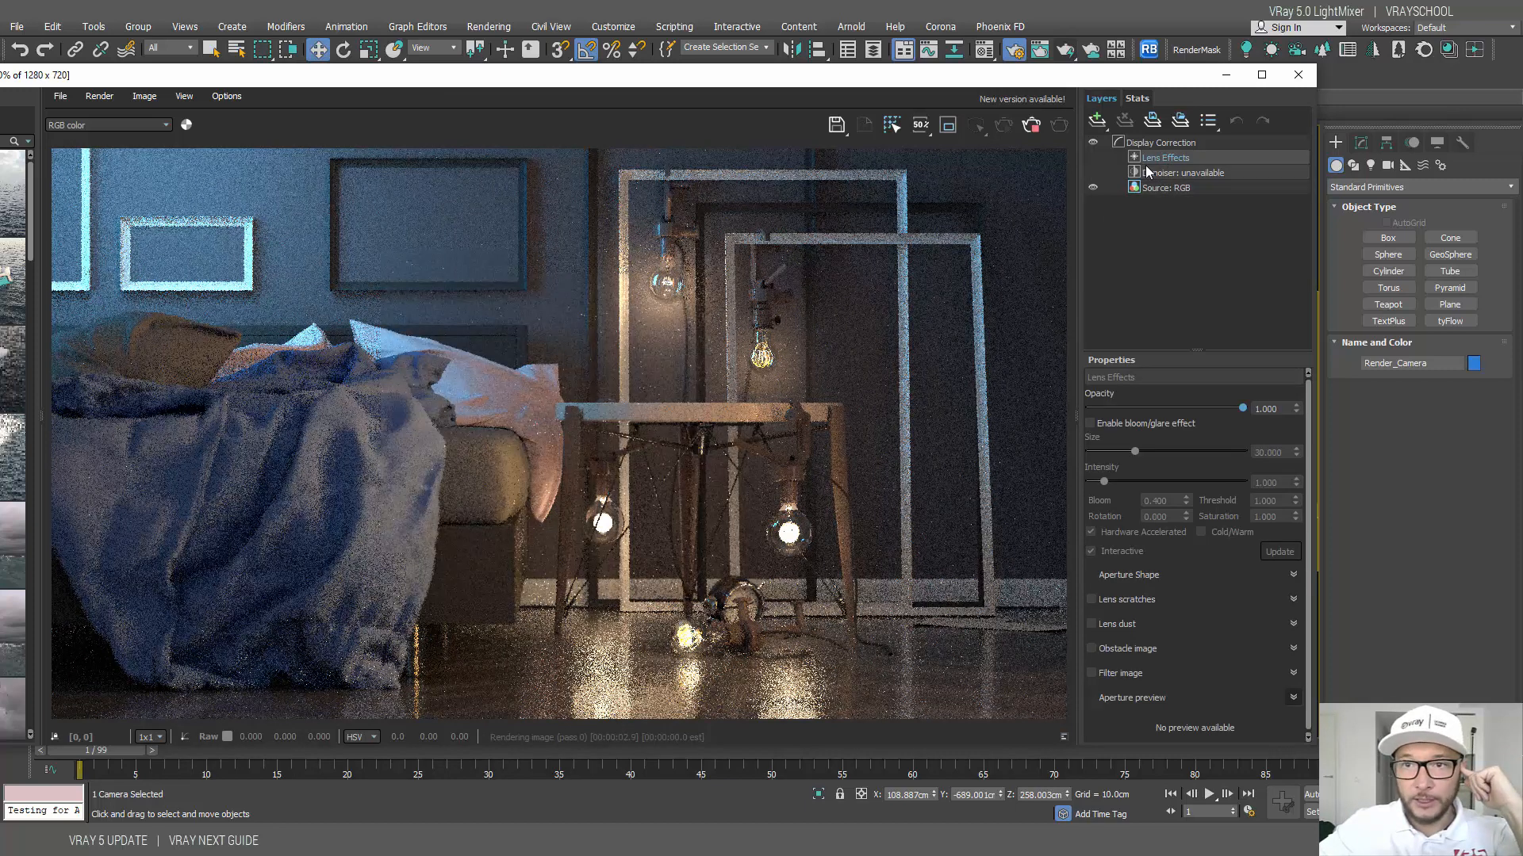
left_click(1090, 423)
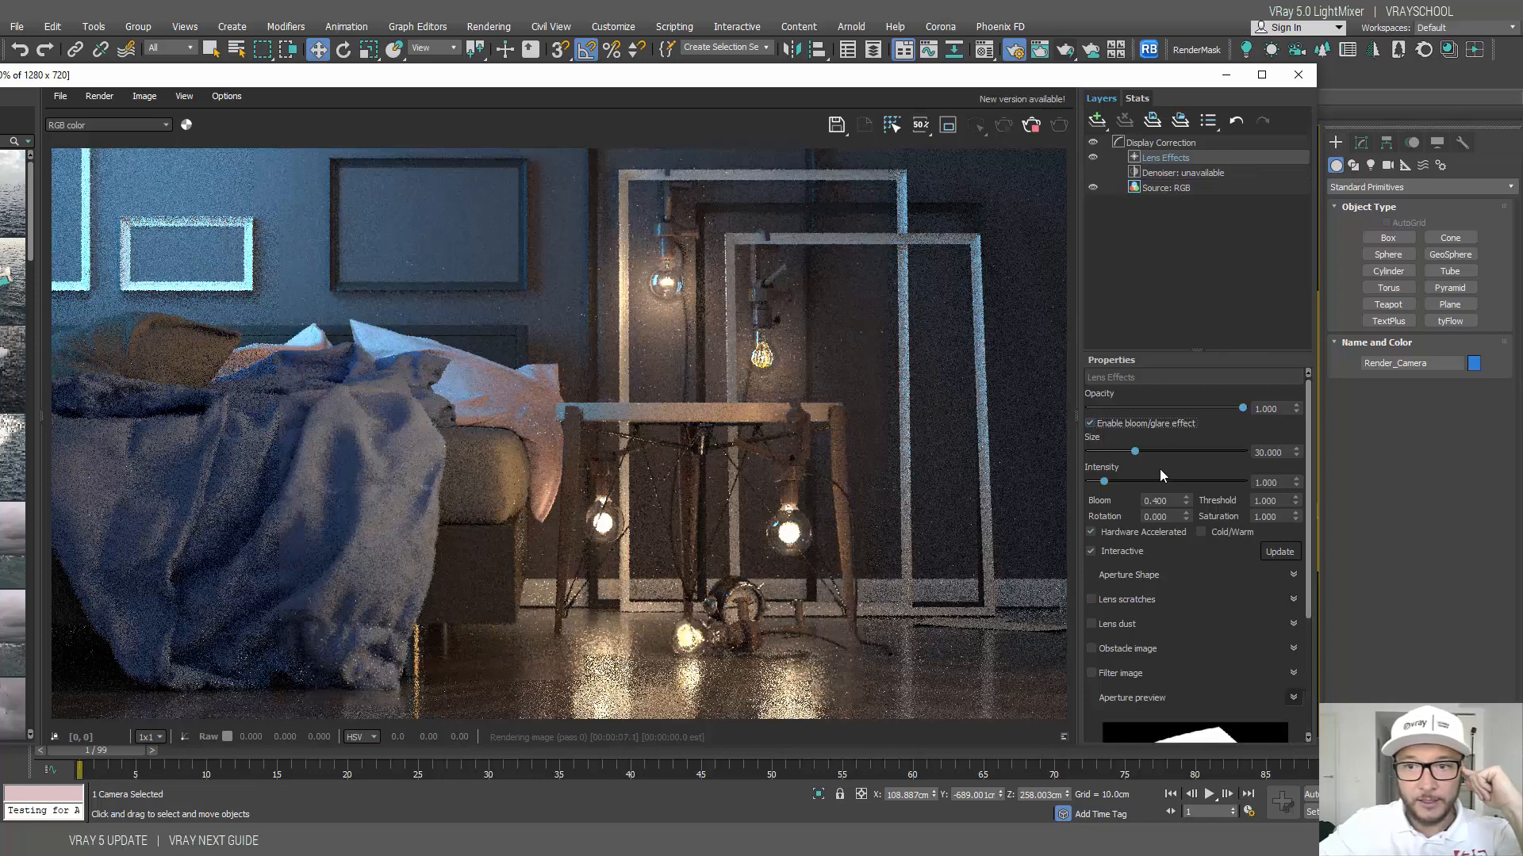
left_click_drag(1135, 452, 1237, 452)
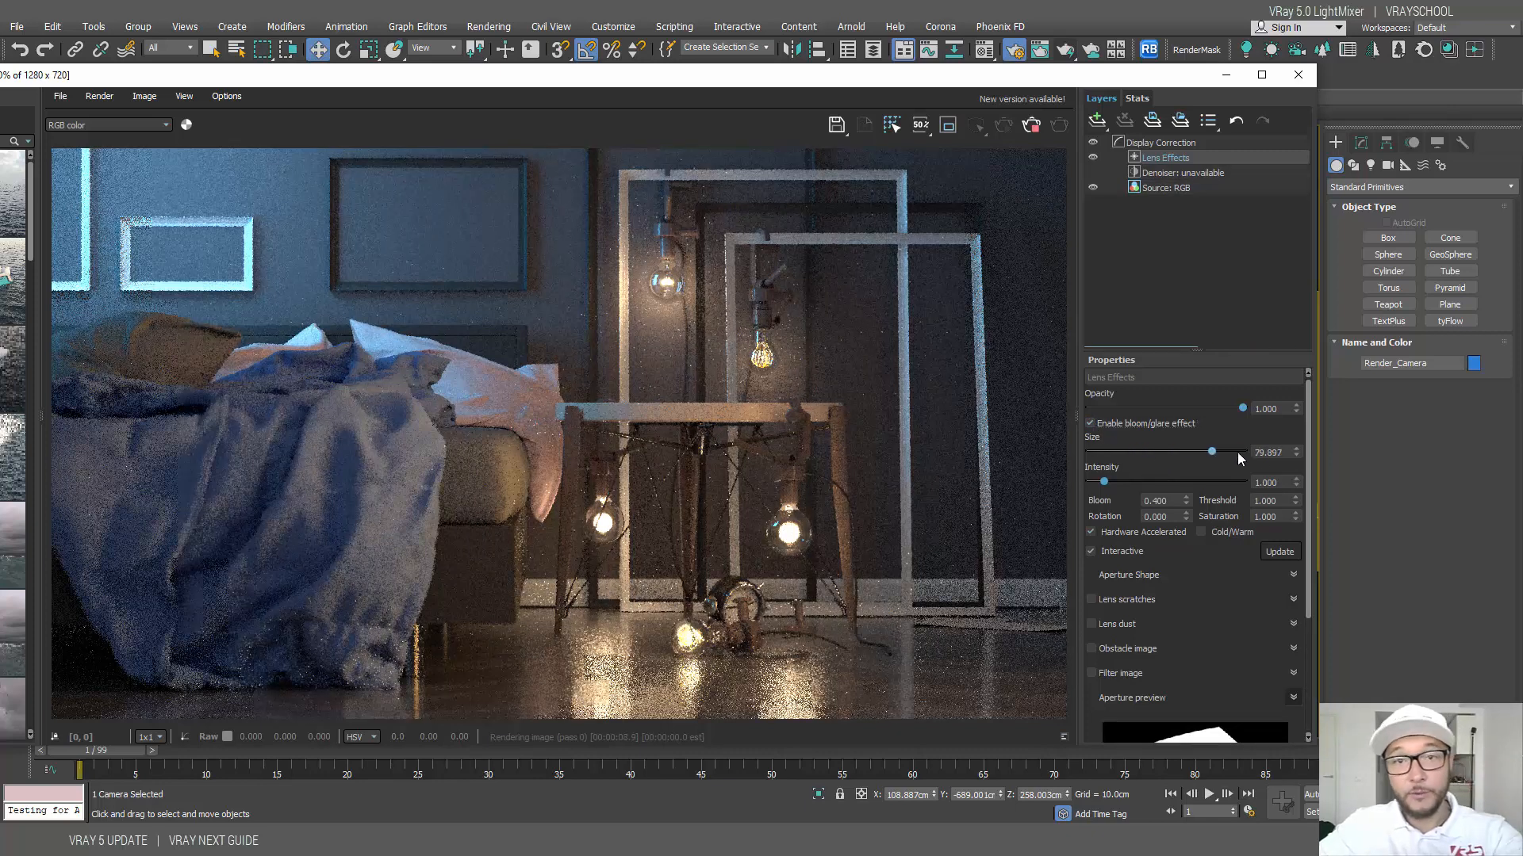
left_click_drag(1107, 480, 1265, 488)
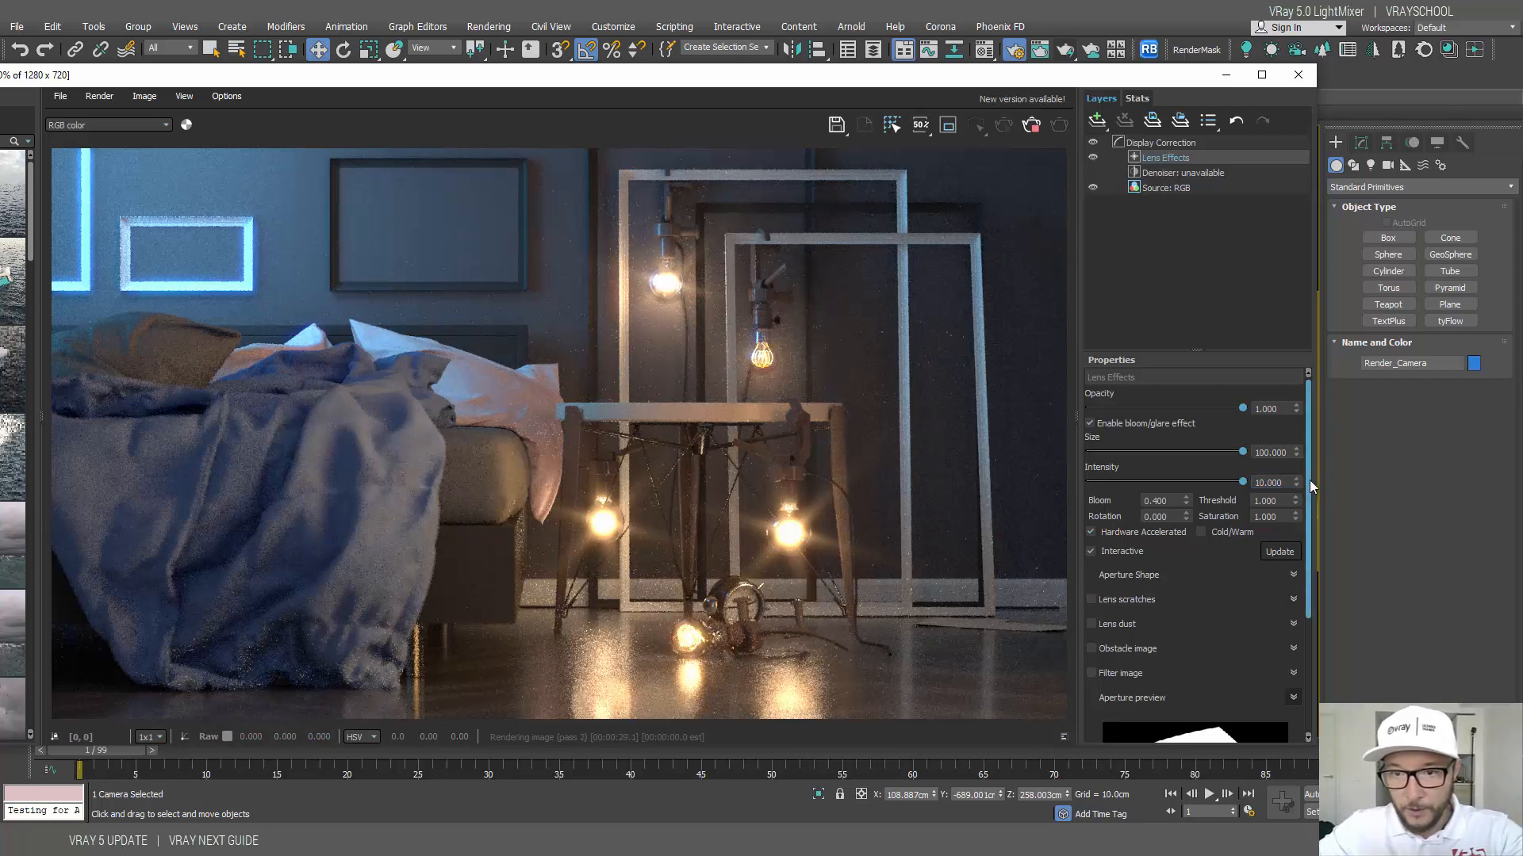
Step: Switch the bloom/glare effect off and back on to compare the render with and without it
mouse_move(1310, 479)
left_mouse_down()
mouse_move(1306, 512)
mouse_move(1307, 491)
left_mouse_up()
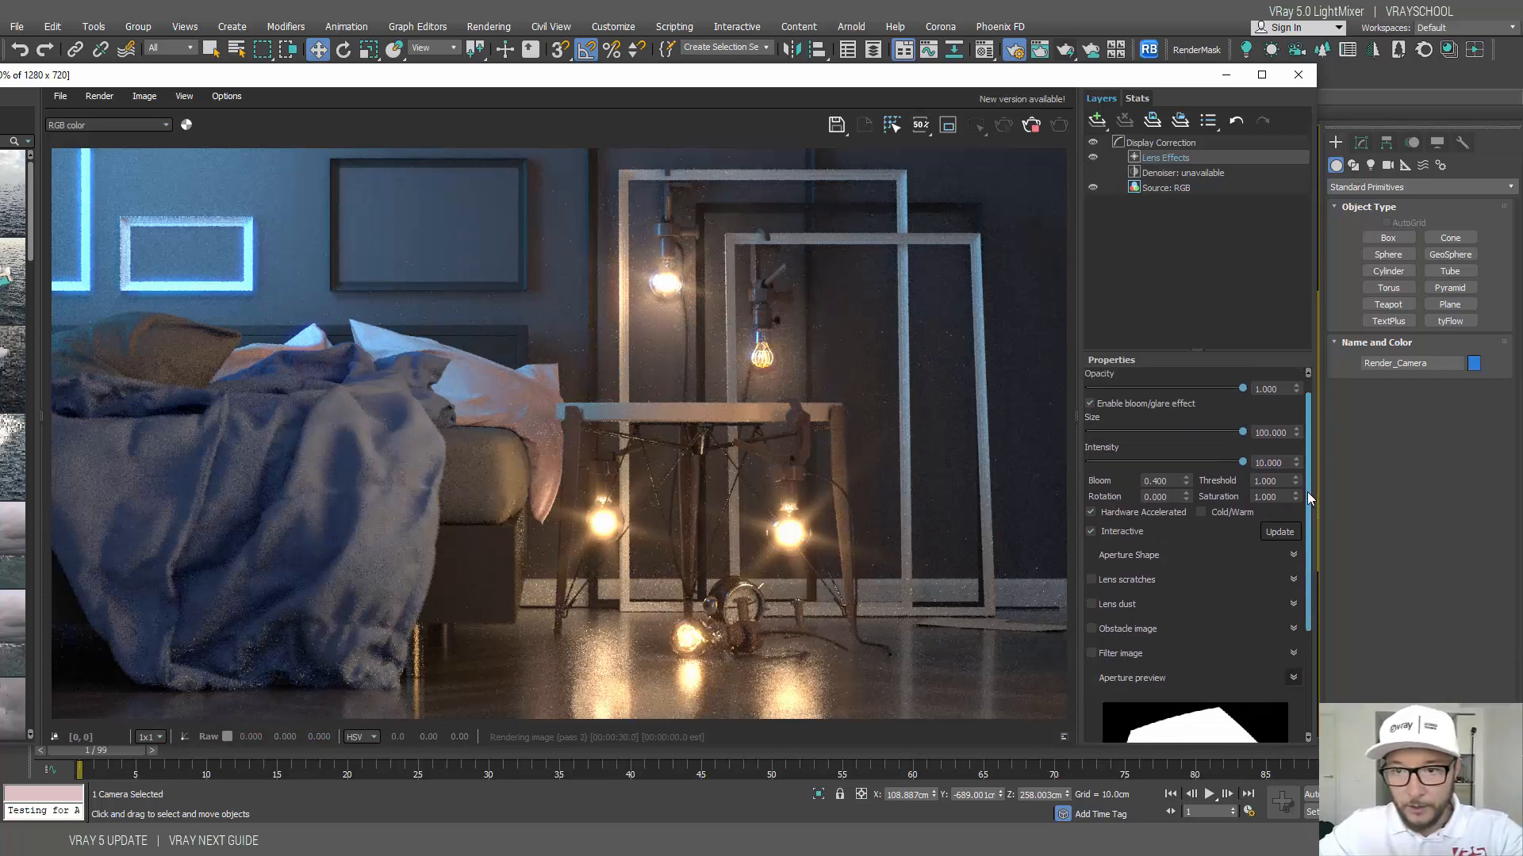
left_click(1091, 405)
left_click(1090, 405)
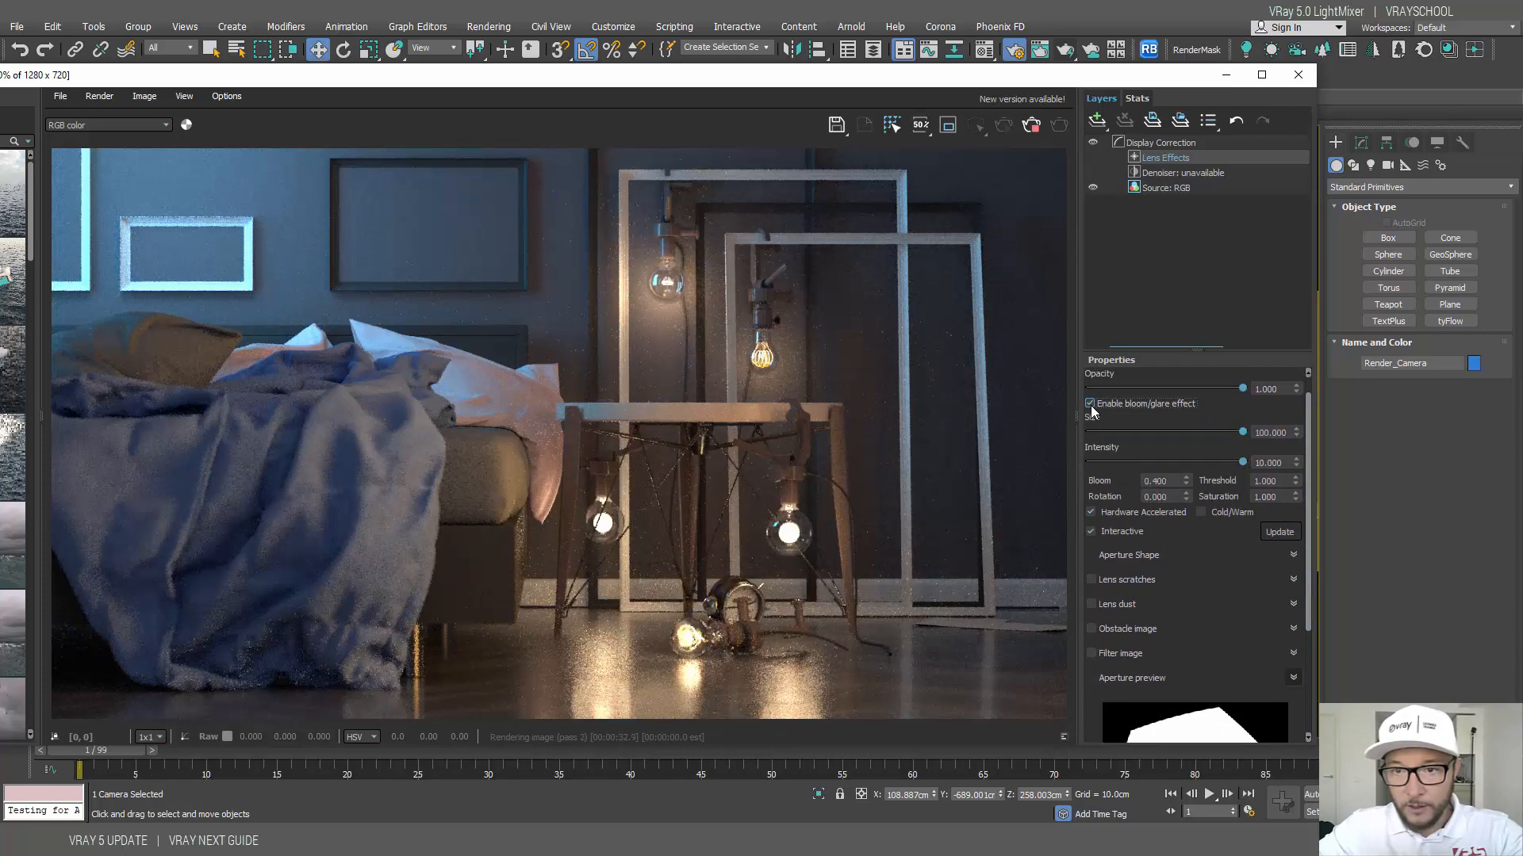
left_click_drag(1243, 432, 1276, 431)
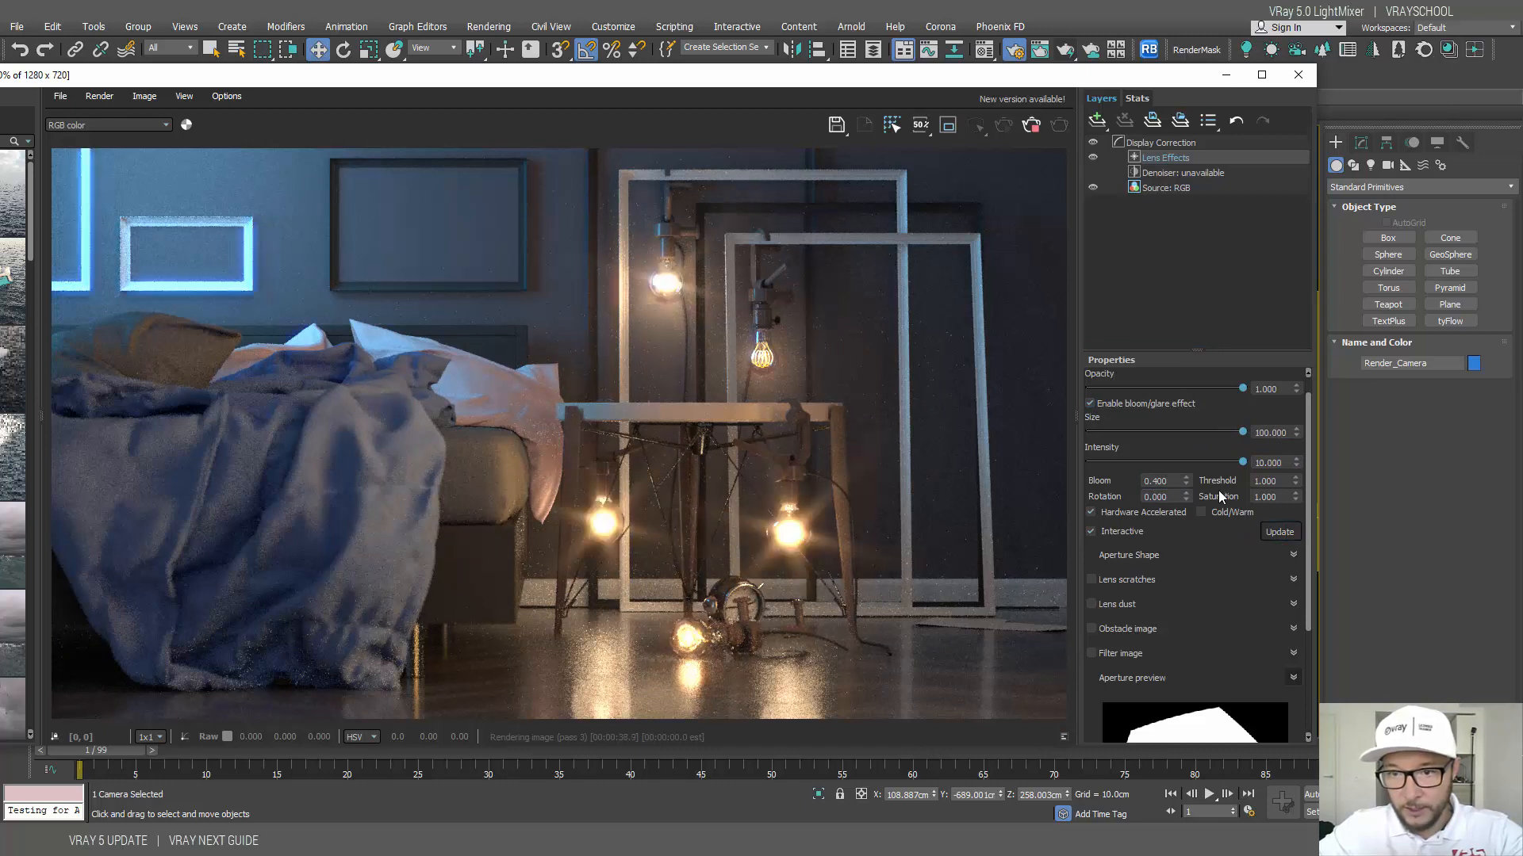
Step: Set the lens effect threshold to 0.780 and its rotation to 0.040
left_click(1289, 480)
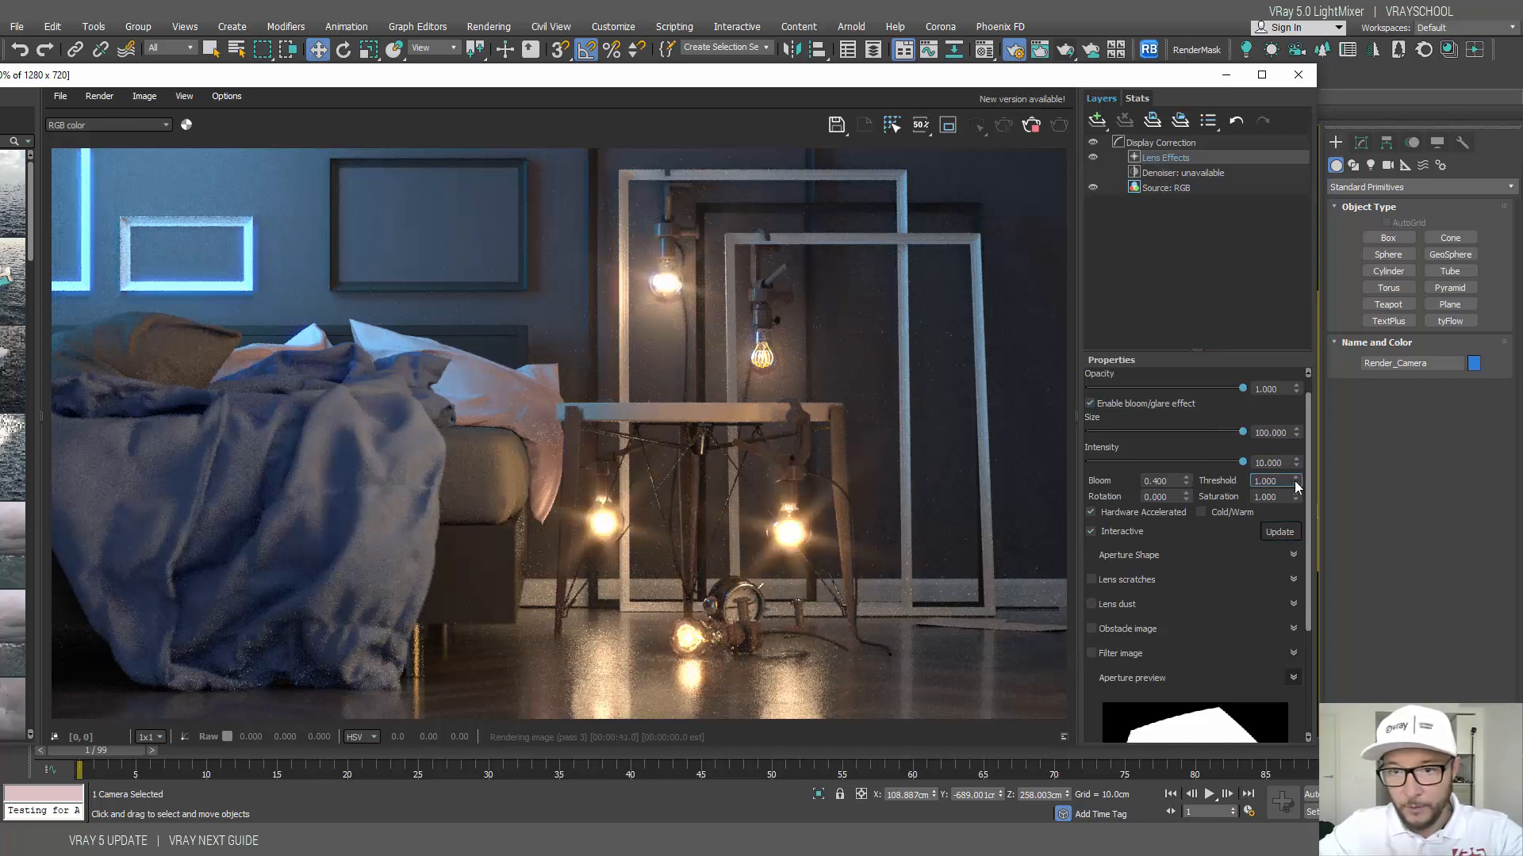
left_click_drag(1293, 497, 1289, 527)
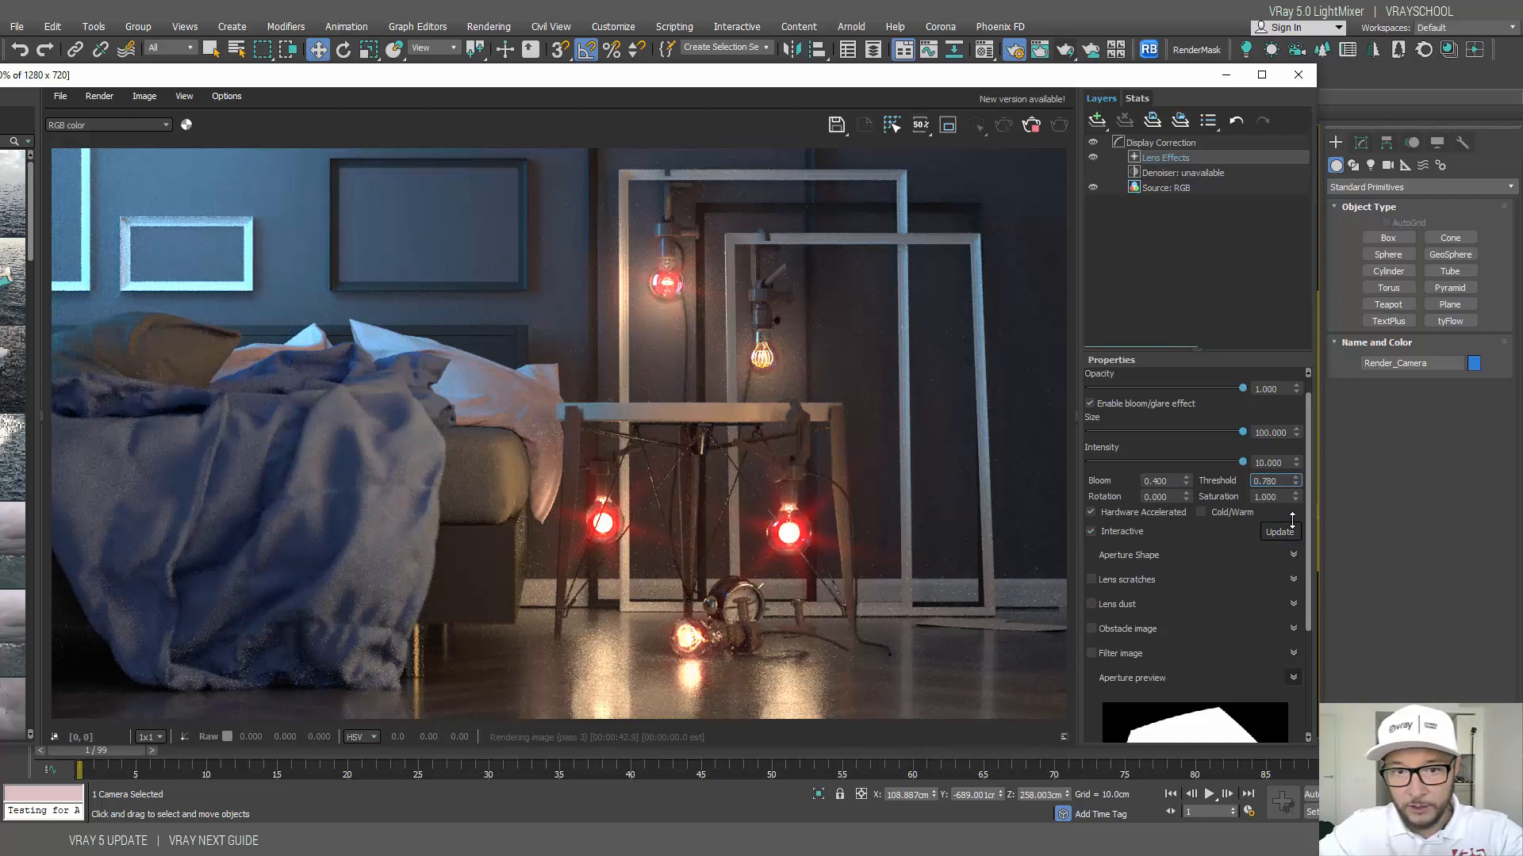
left_click(1295, 498)
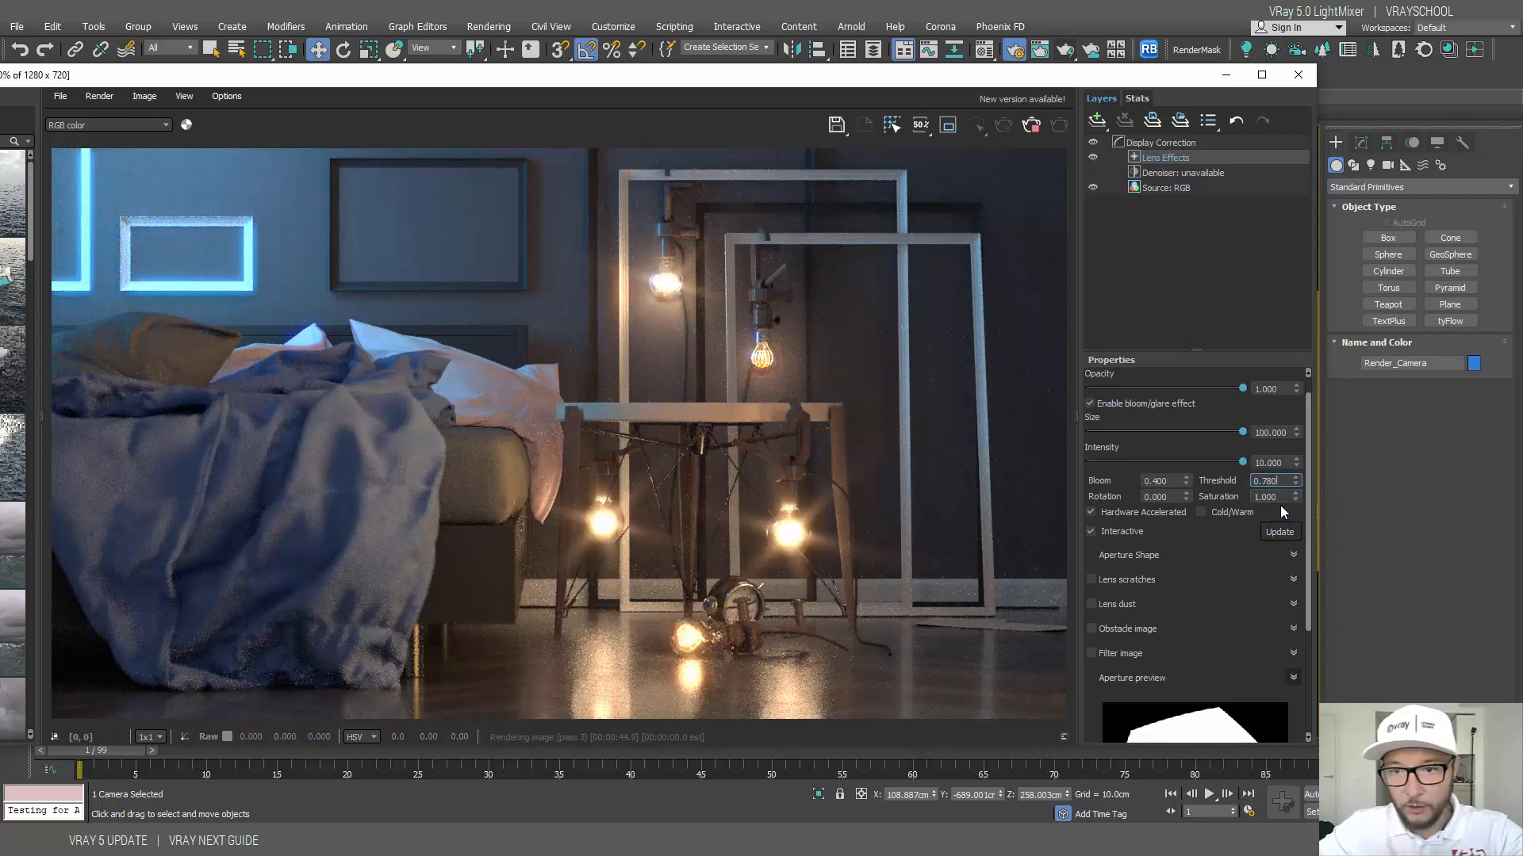
left_click_drag(1188, 497, 1188, 468)
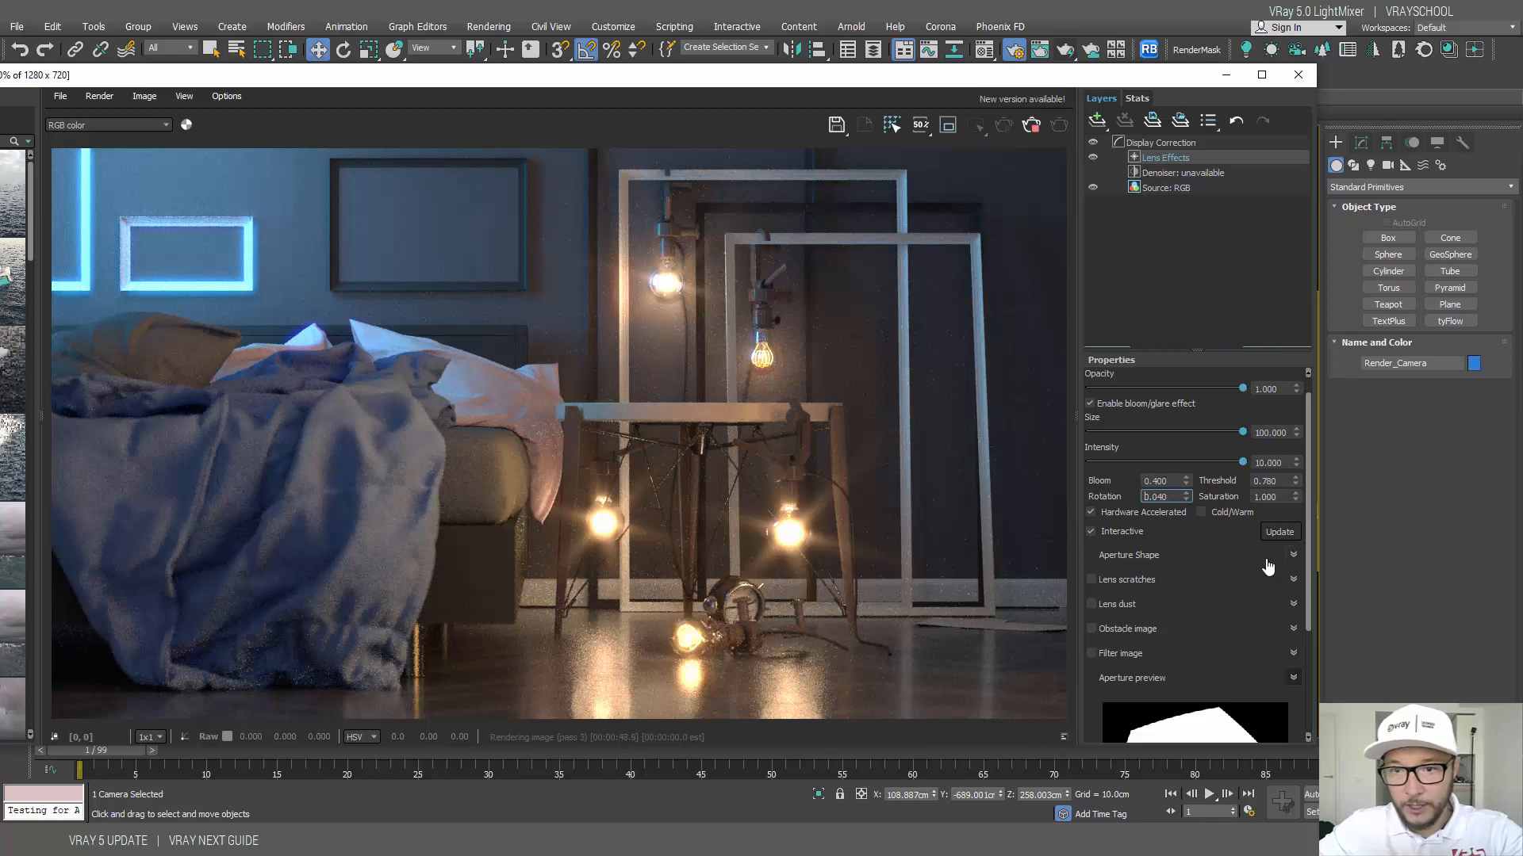
Step: Set the aperture shape to 3 blade sides with a blades rotation of 36.250
left_click(1293, 555)
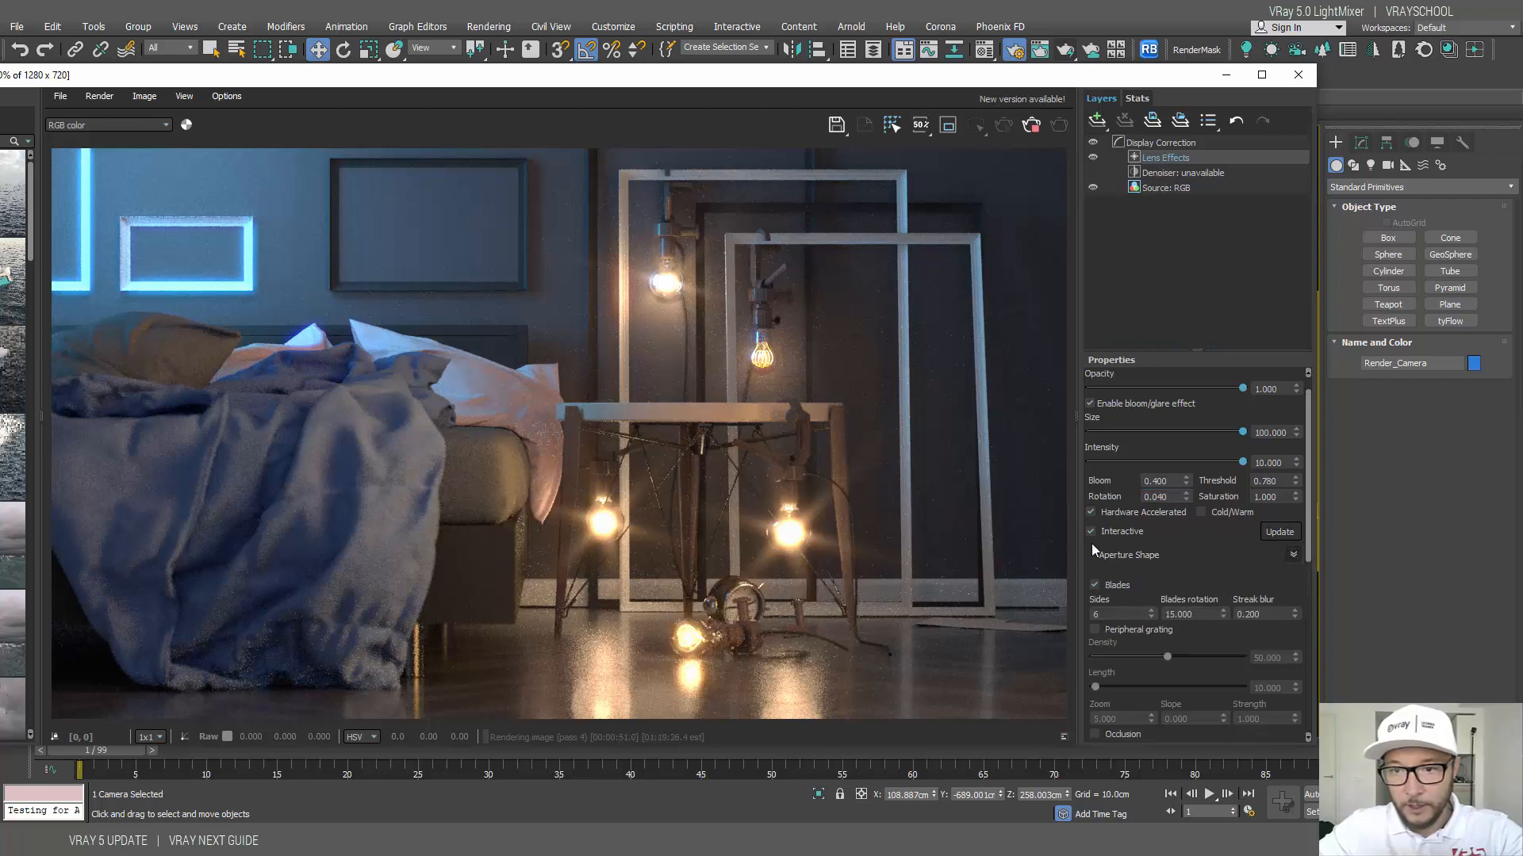
left_click_drag(1310, 544, 1298, 609)
left_click(1153, 477)
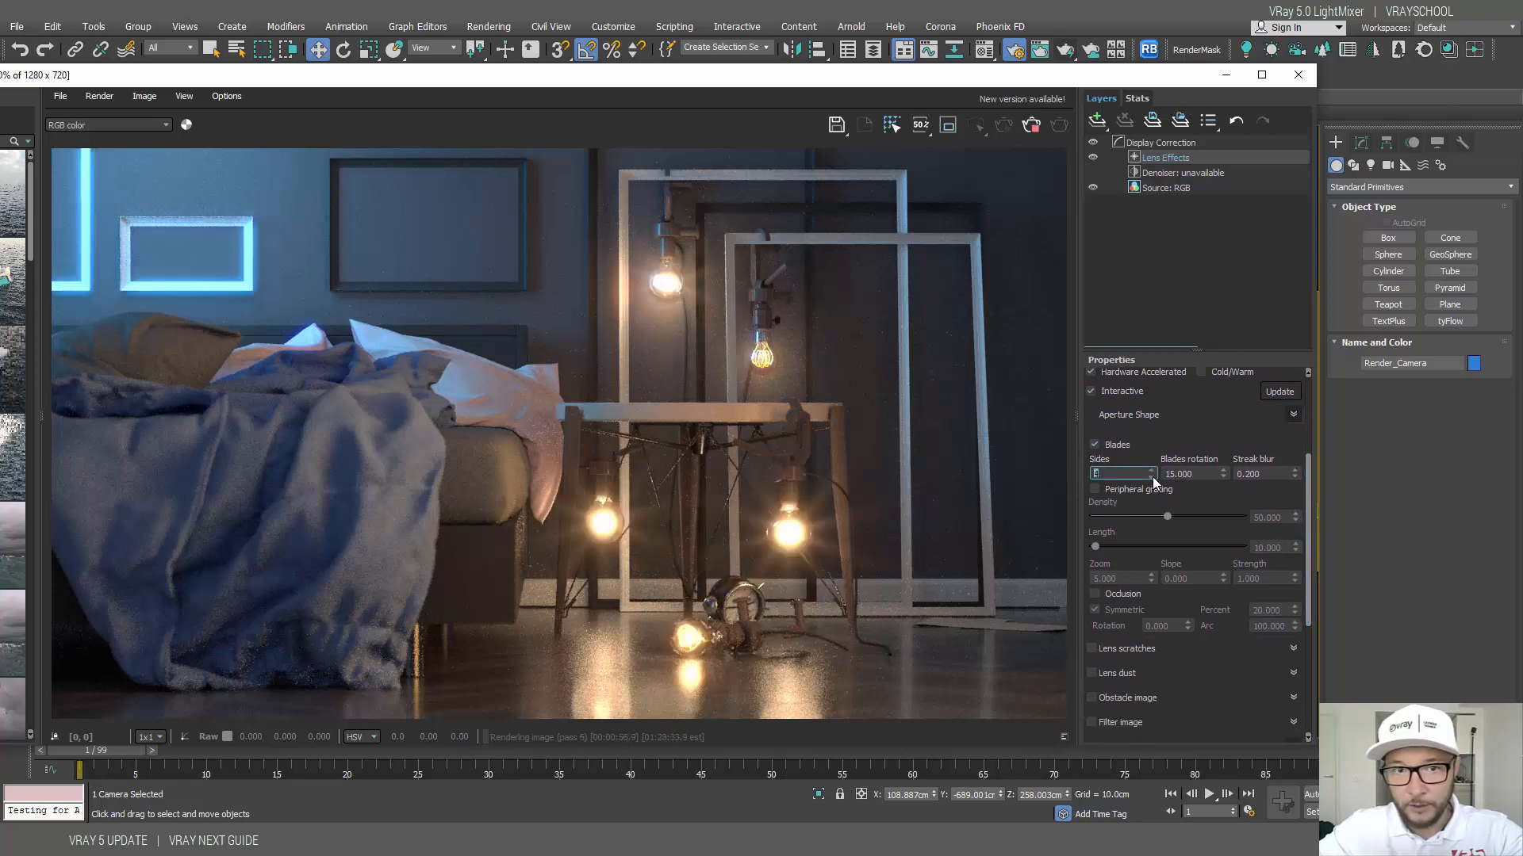
left_click(1153, 477)
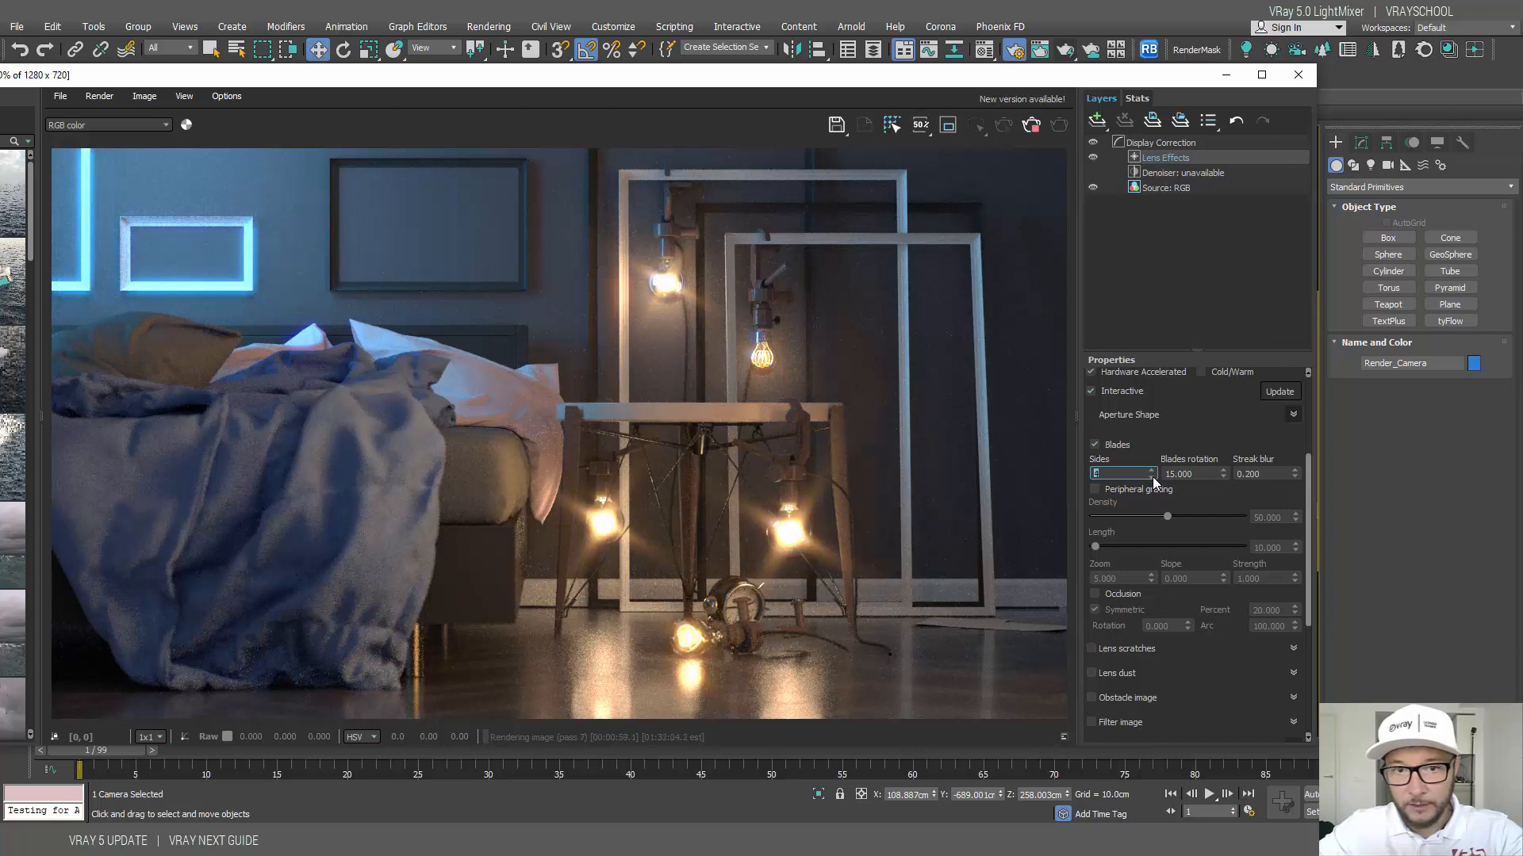
left_click(1153, 477)
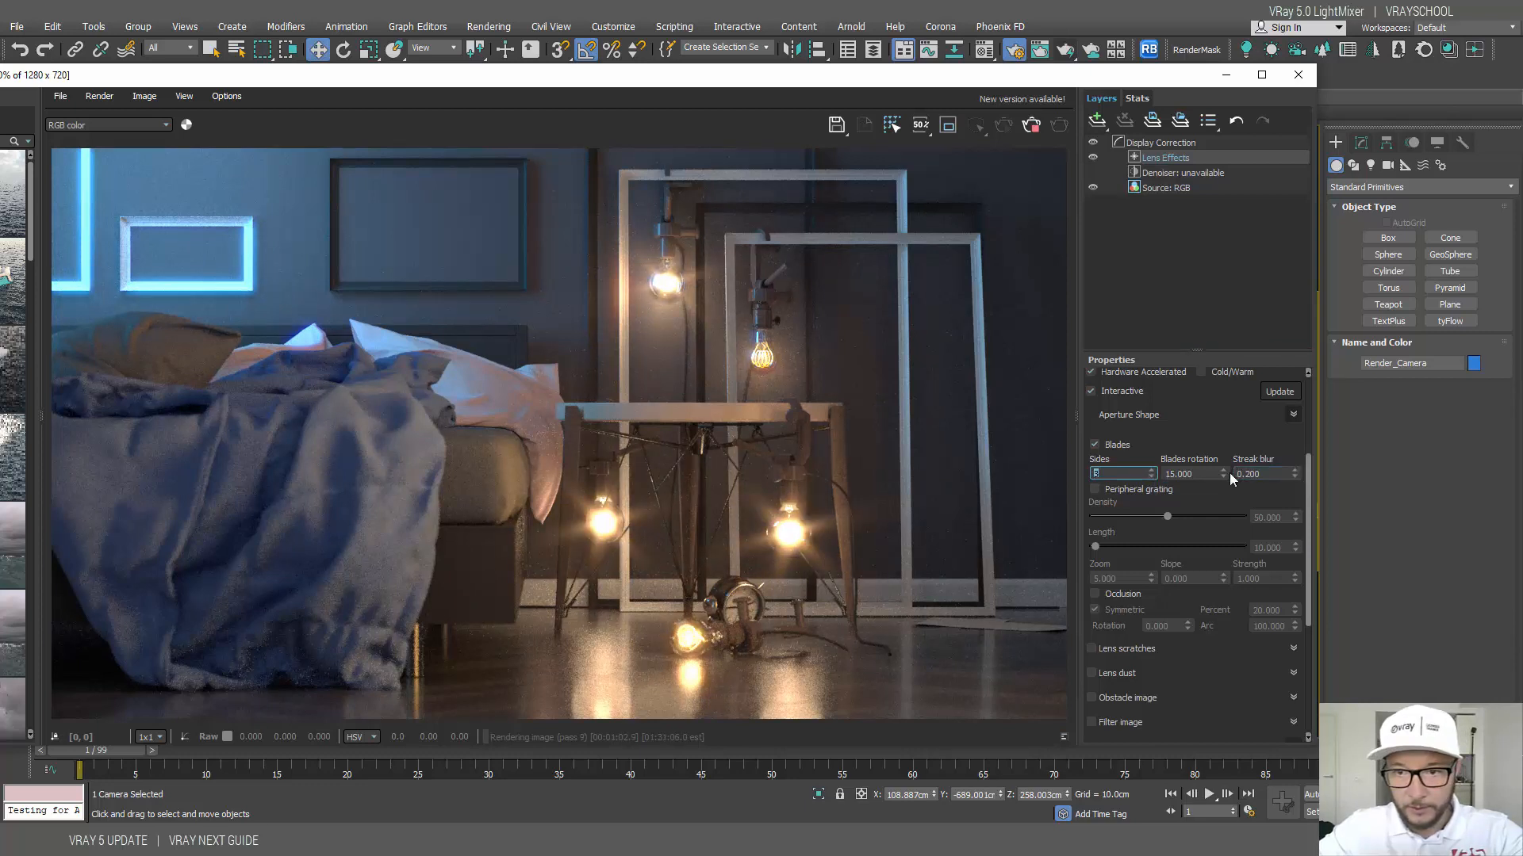
left_click_drag(1224, 474, 1249, 61)
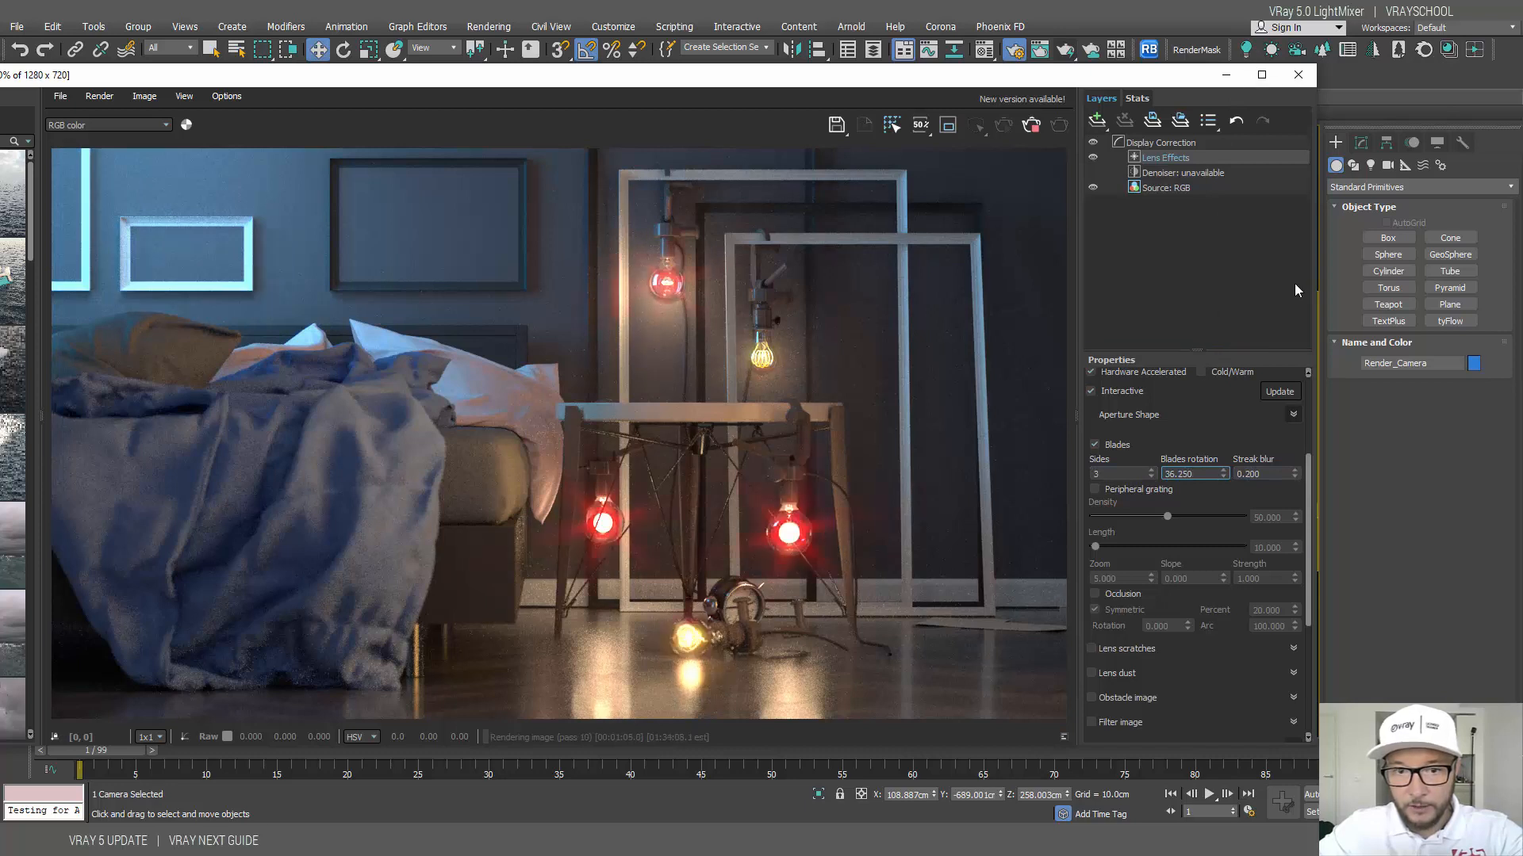
Step: Set the aperture's streak blur to 0.000 and enable peripheral grating with a length of 85.027
mouse_move(1294, 474)
left_mouse_down()
mouse_move(1290, 549)
mouse_move(1310, 339)
mouse_move(1309, 353)
left_mouse_up()
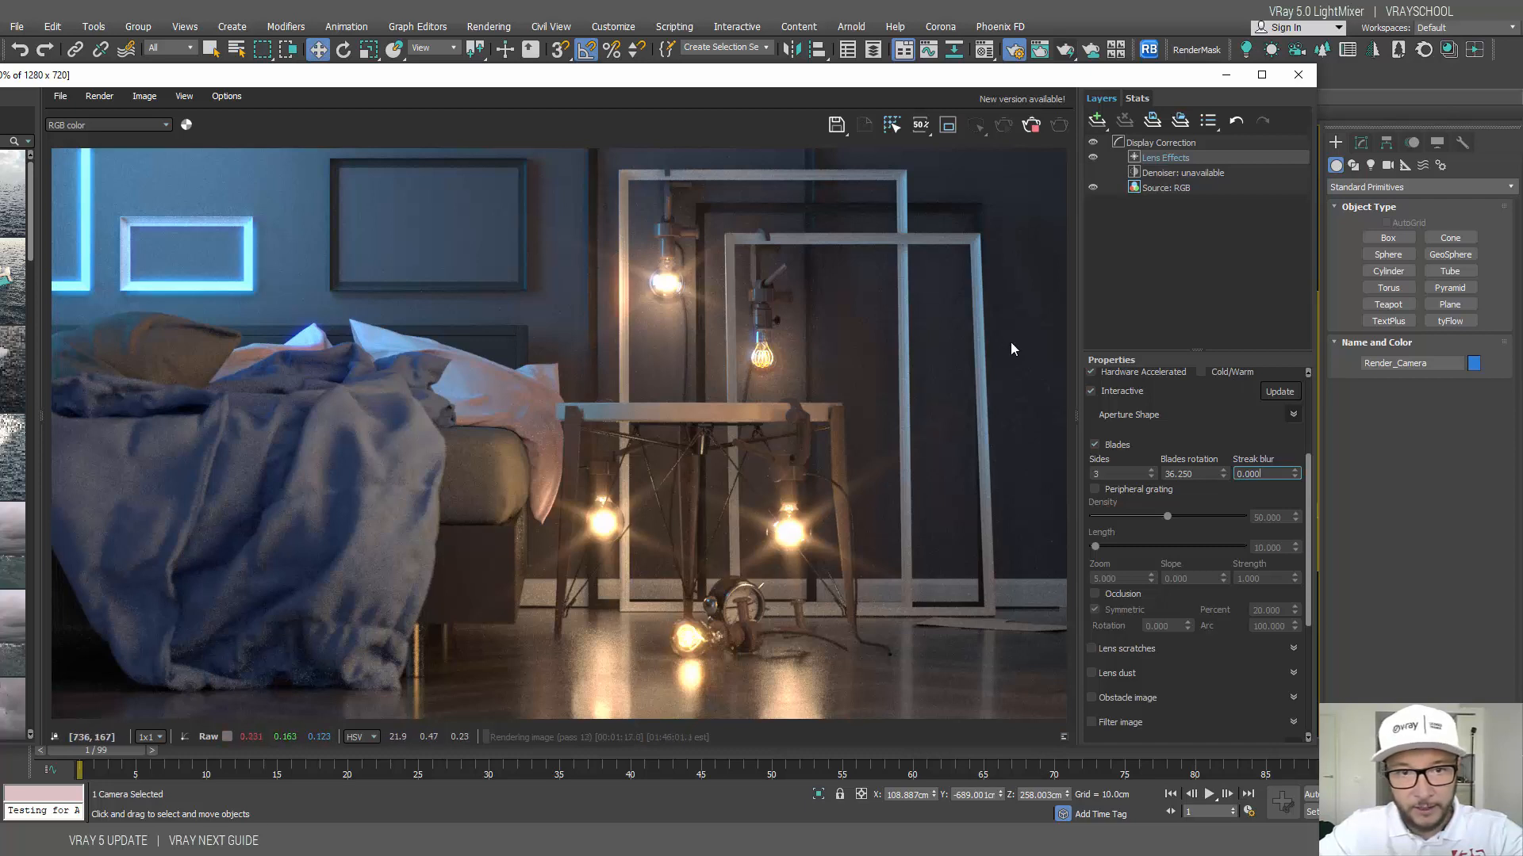
left_click(1293, 467)
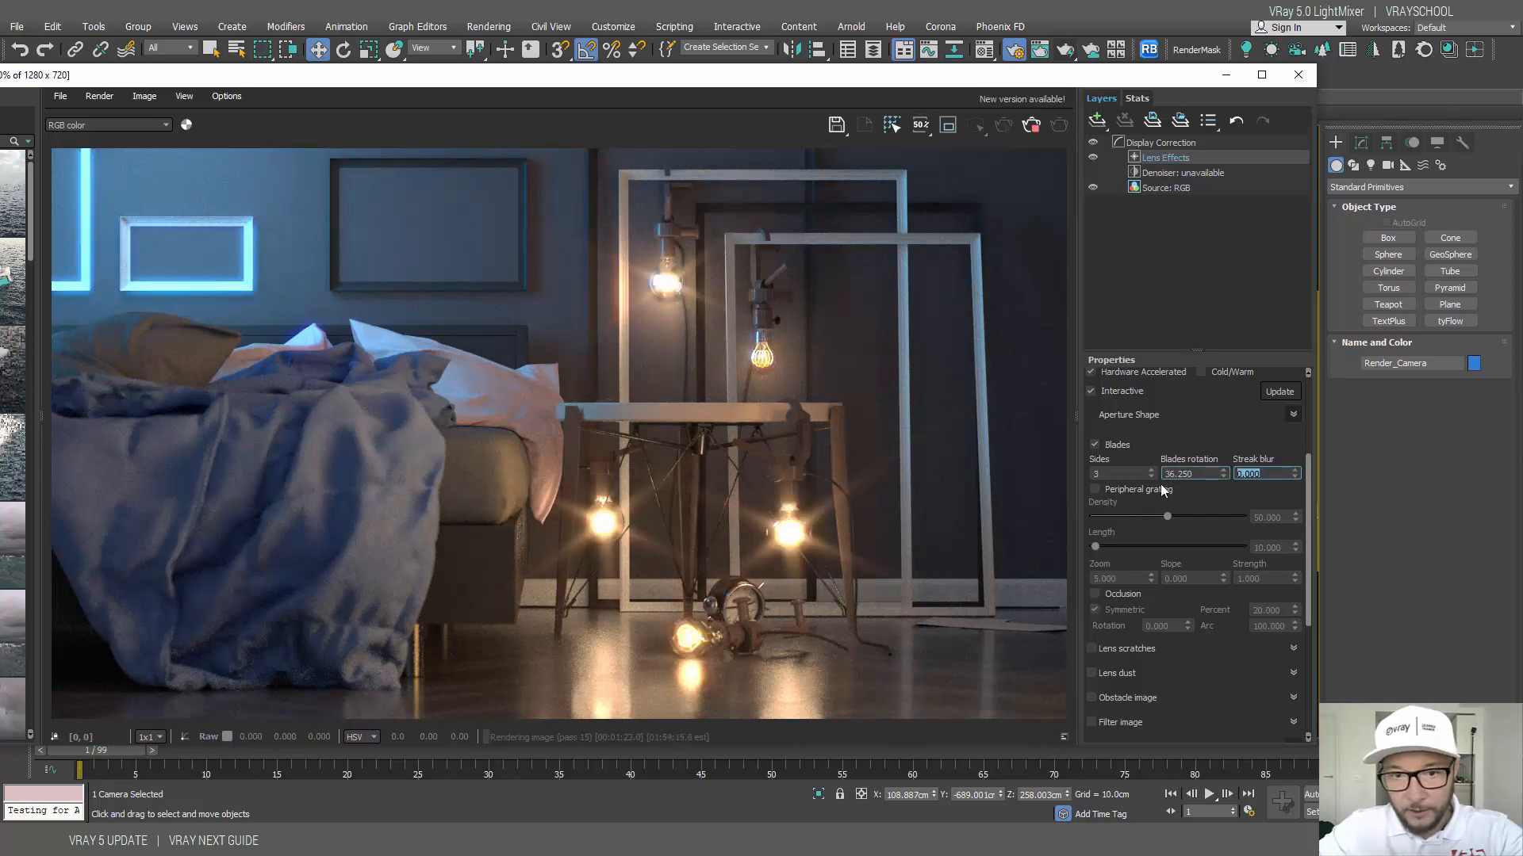
left_click(1094, 489)
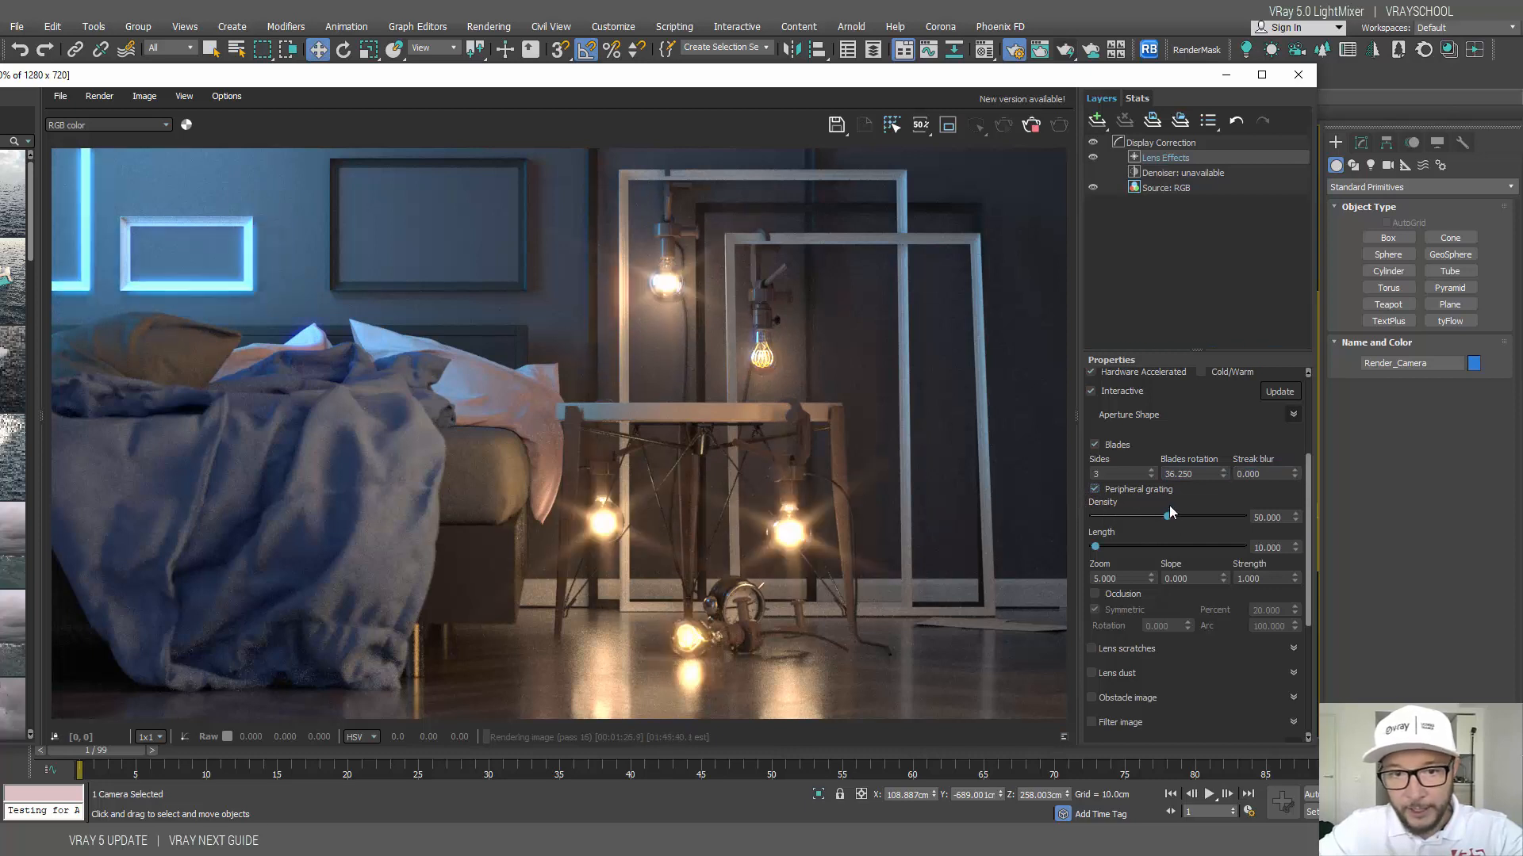
left_click_drag(1172, 516, 1242, 547)
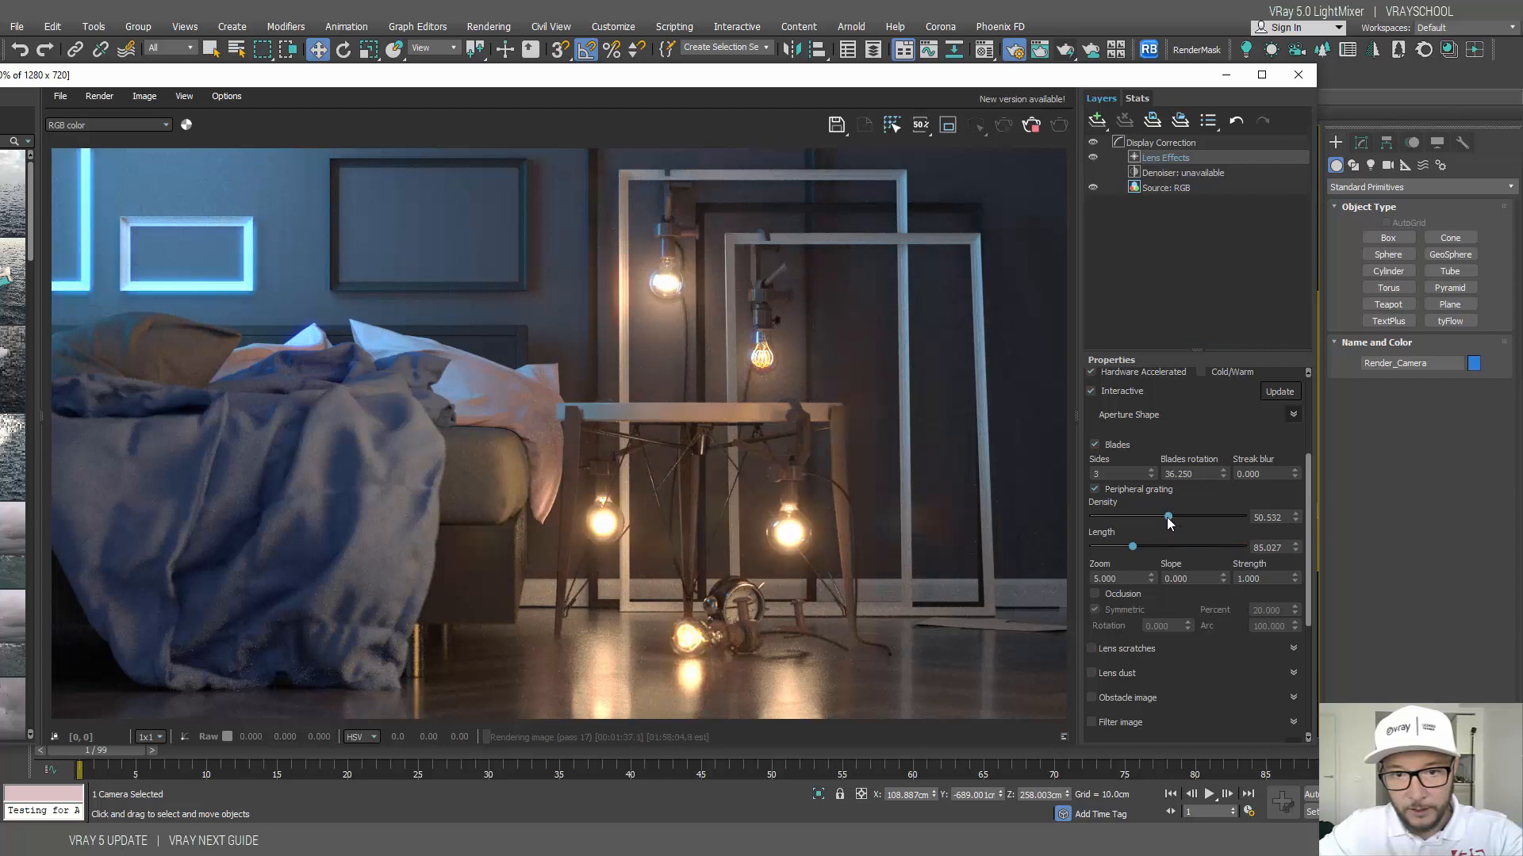
Step: Try low and high peripheral grating densities, ending at 8.511
left_click_drag(1179, 518, 1099, 523)
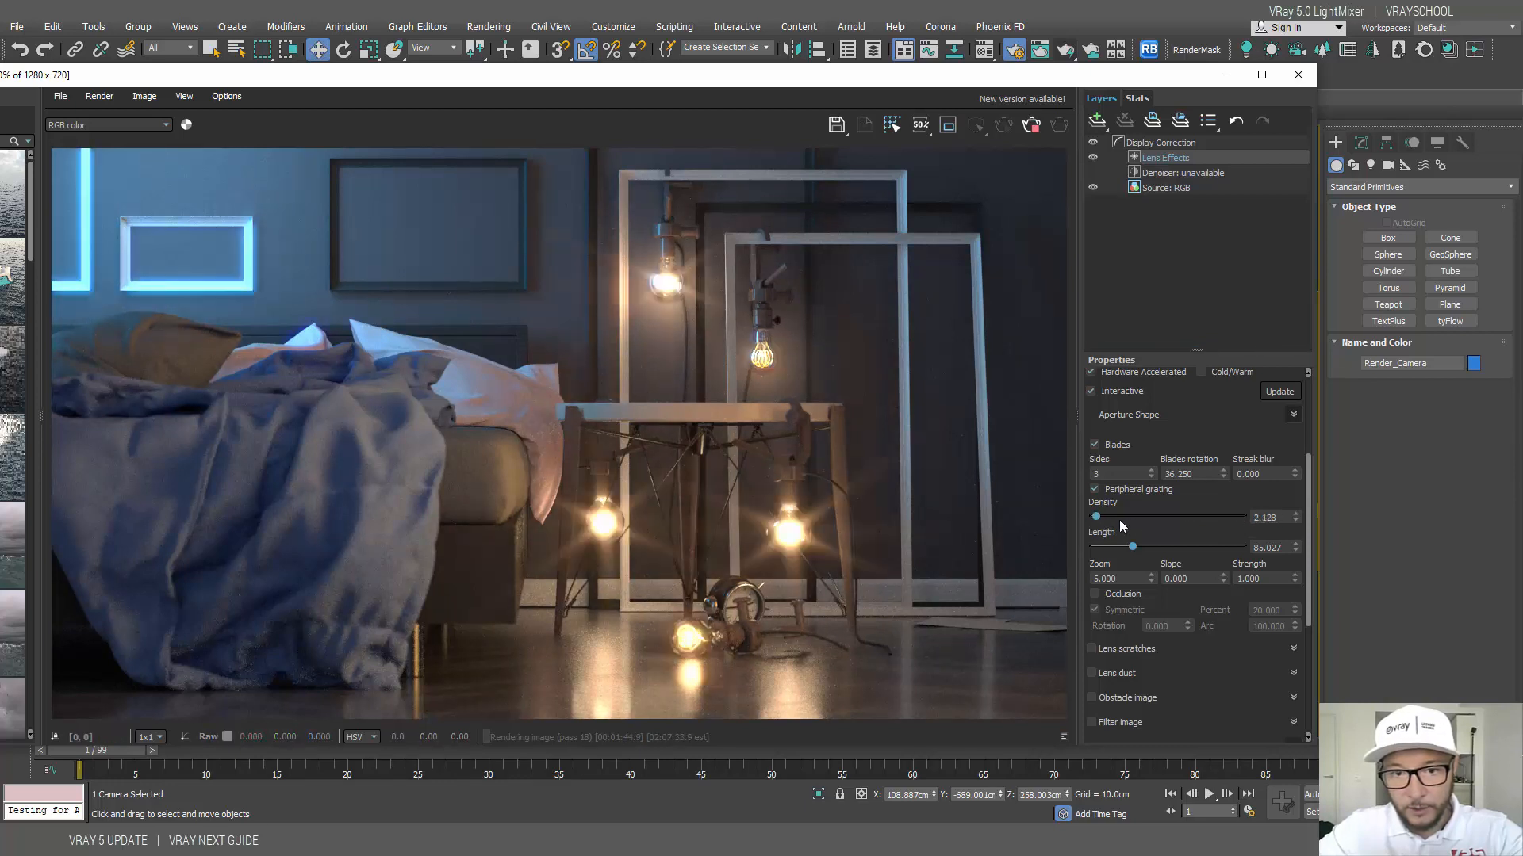
left_click_drag(1101, 518, 1102, 518)
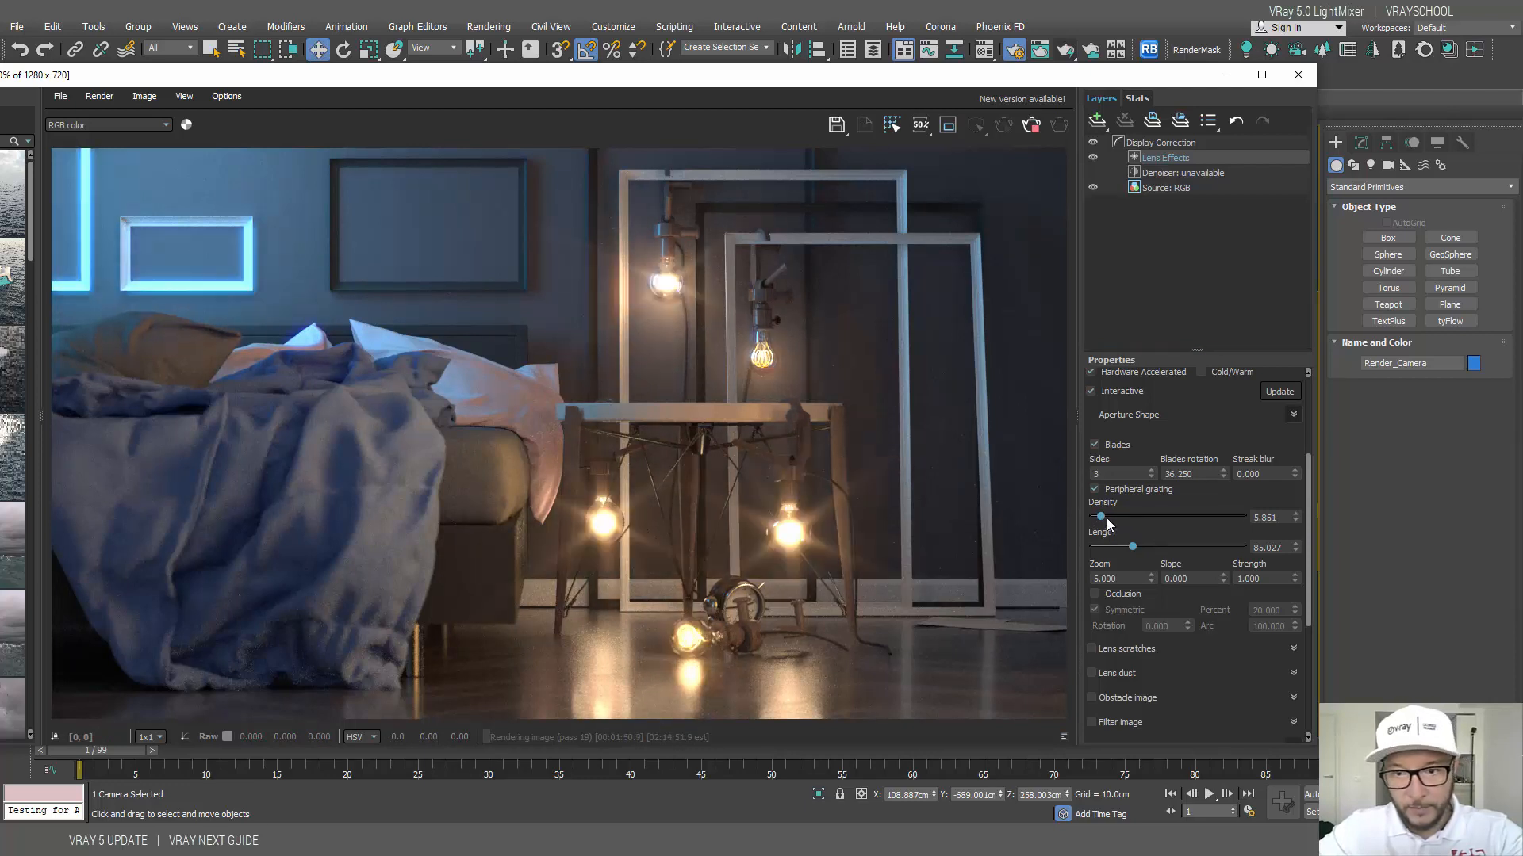
left_click_drag(1104, 517, 1155, 518)
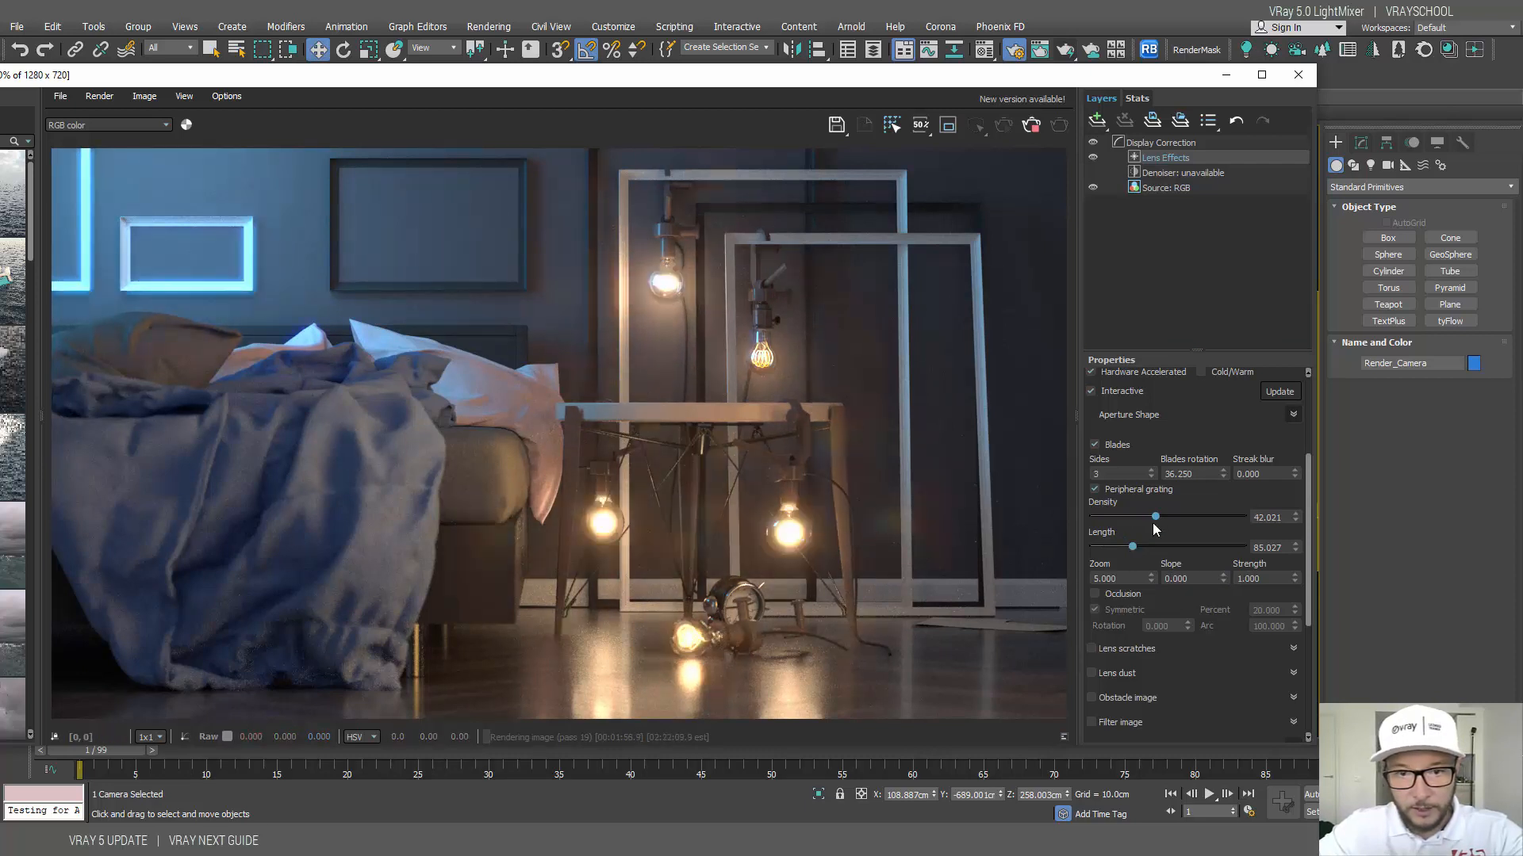
left_click_drag(1155, 518, 1116, 517)
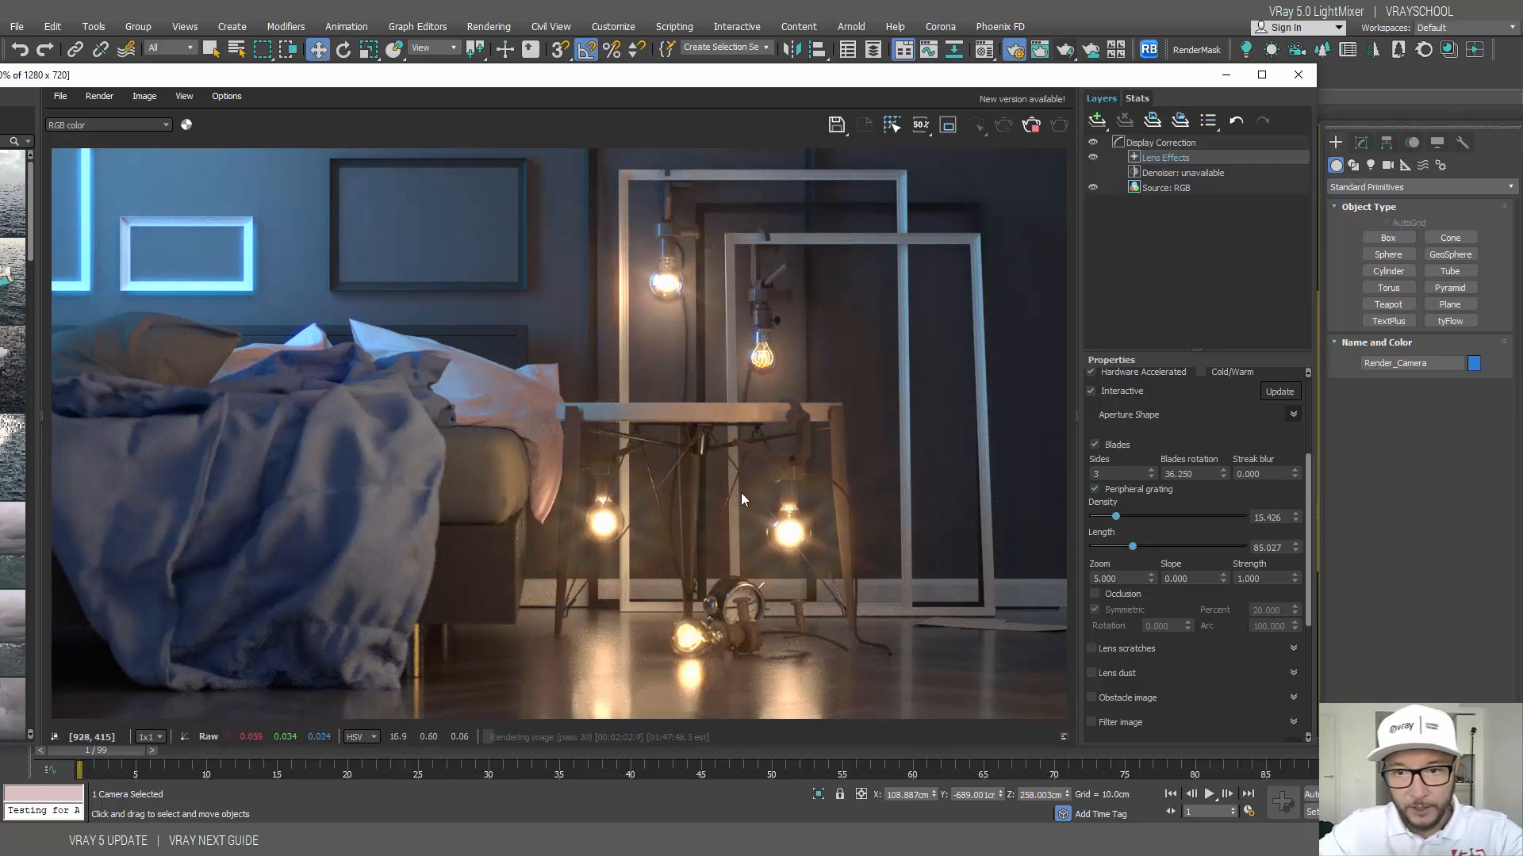
left_click_drag(1116, 520, 1107, 526)
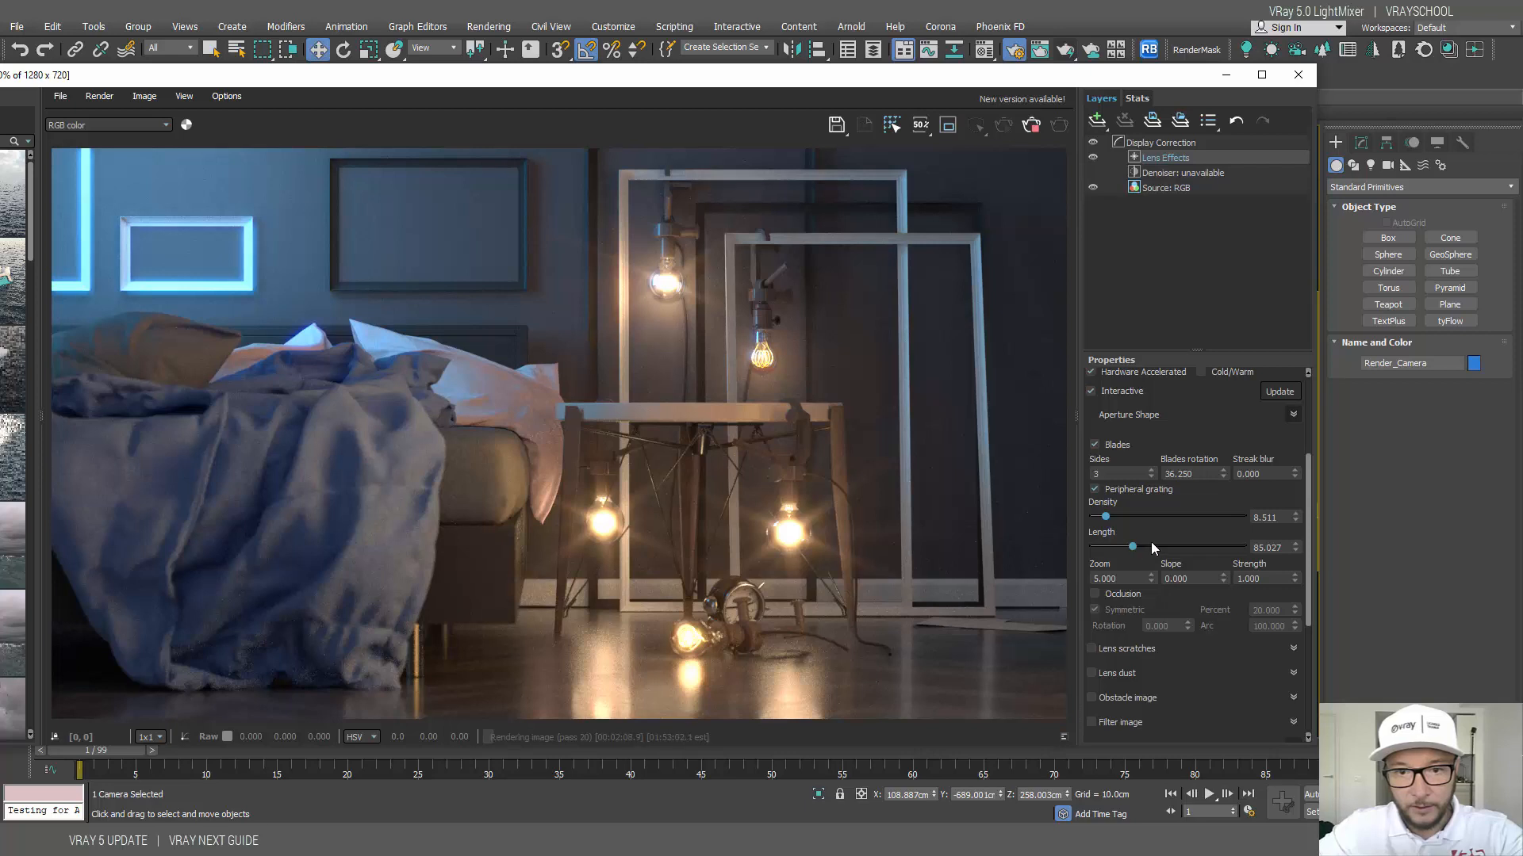
Step: Refine the peripheral grating to length 50.505, density 7.447 and zoom 2.705
left_click_drag(1133, 548, 1117, 547)
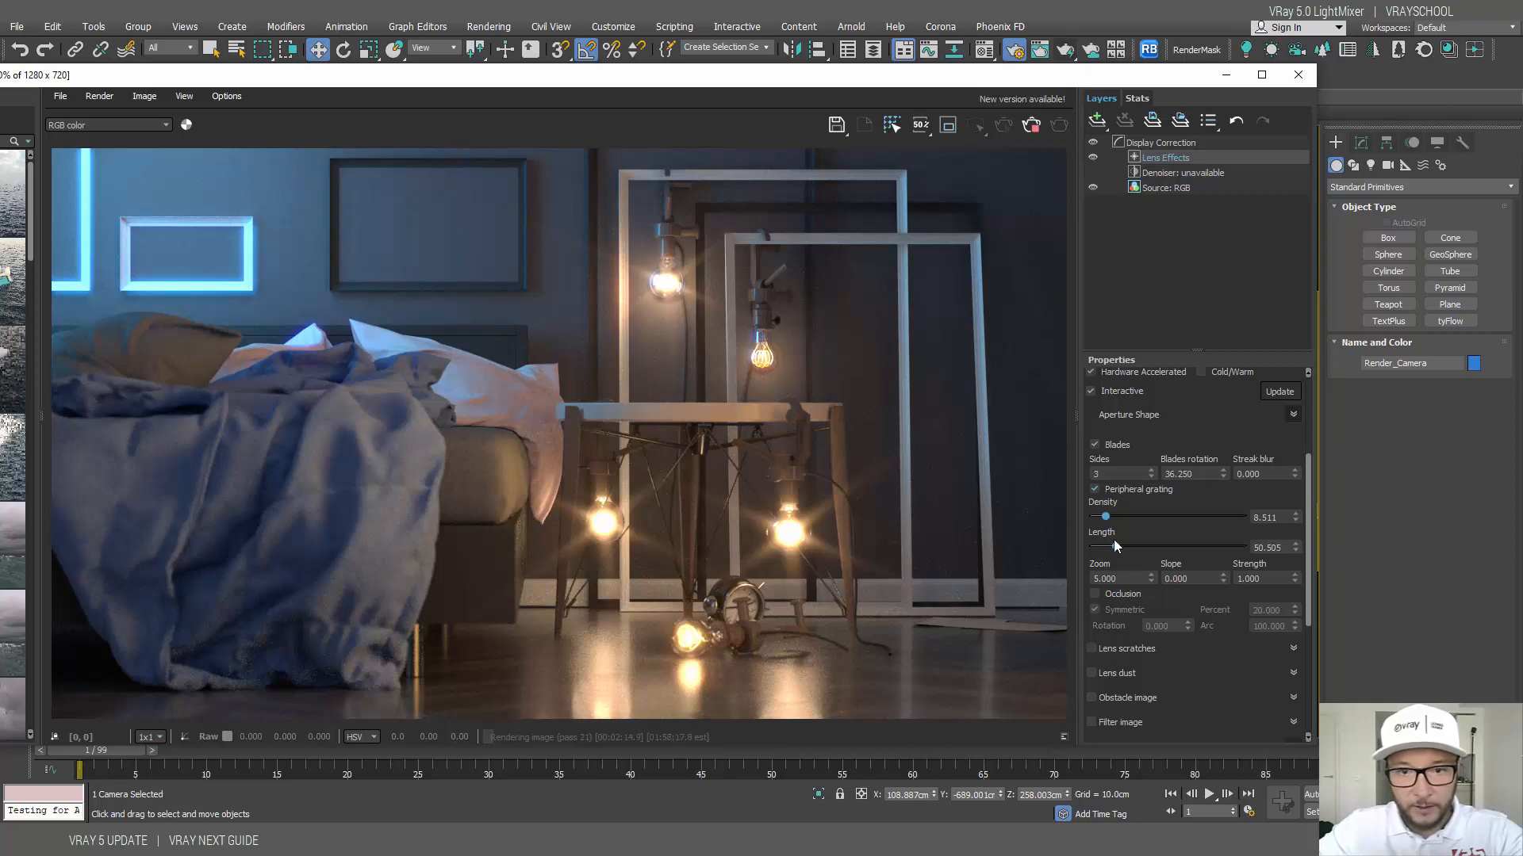
left_click_drag(1107, 517, 1103, 517)
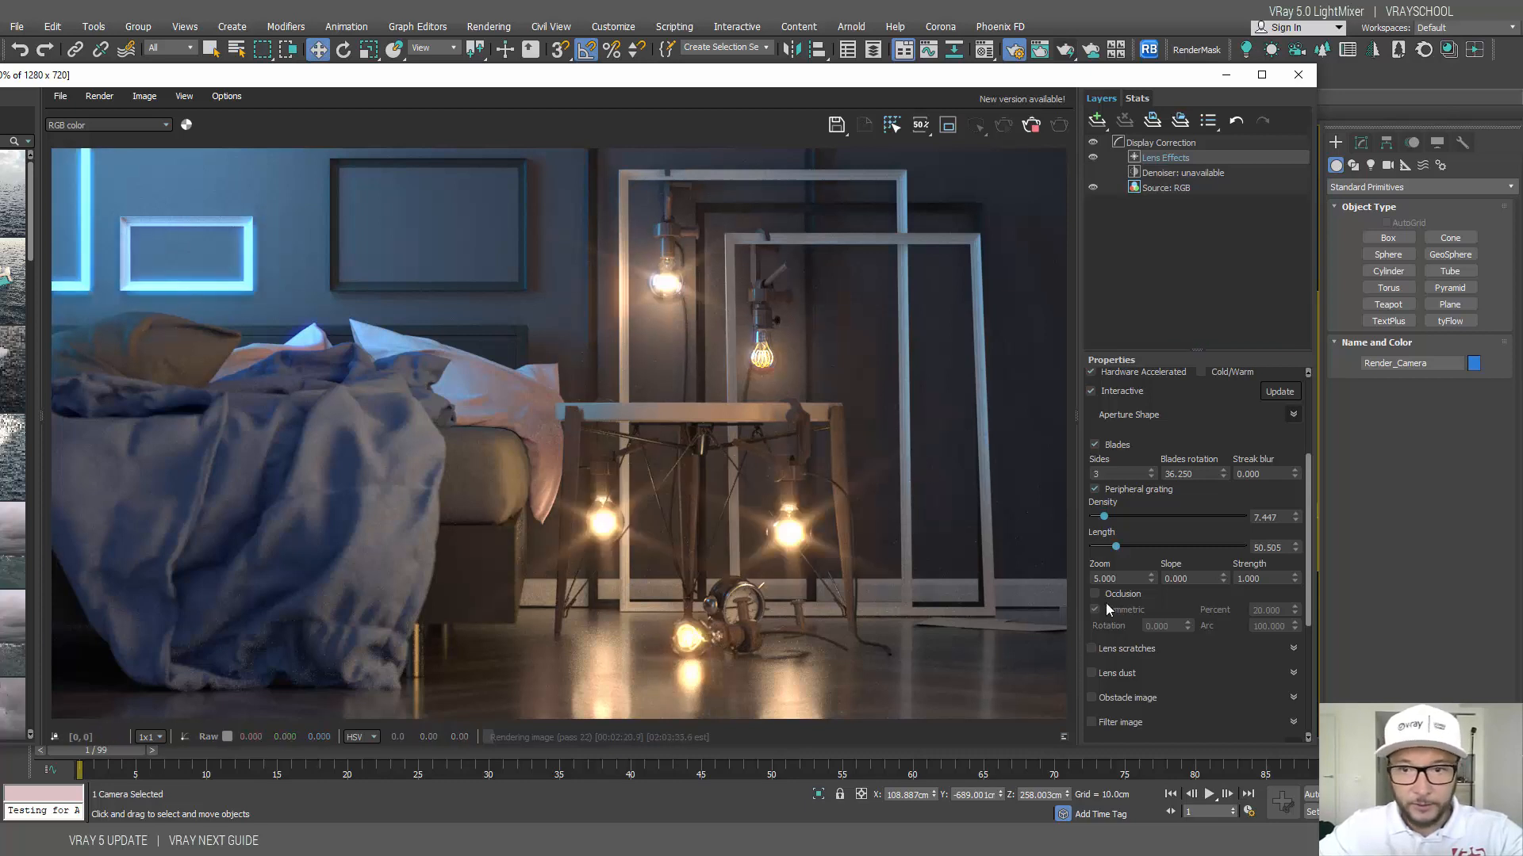
left_click_drag(1153, 584, 1150, 617)
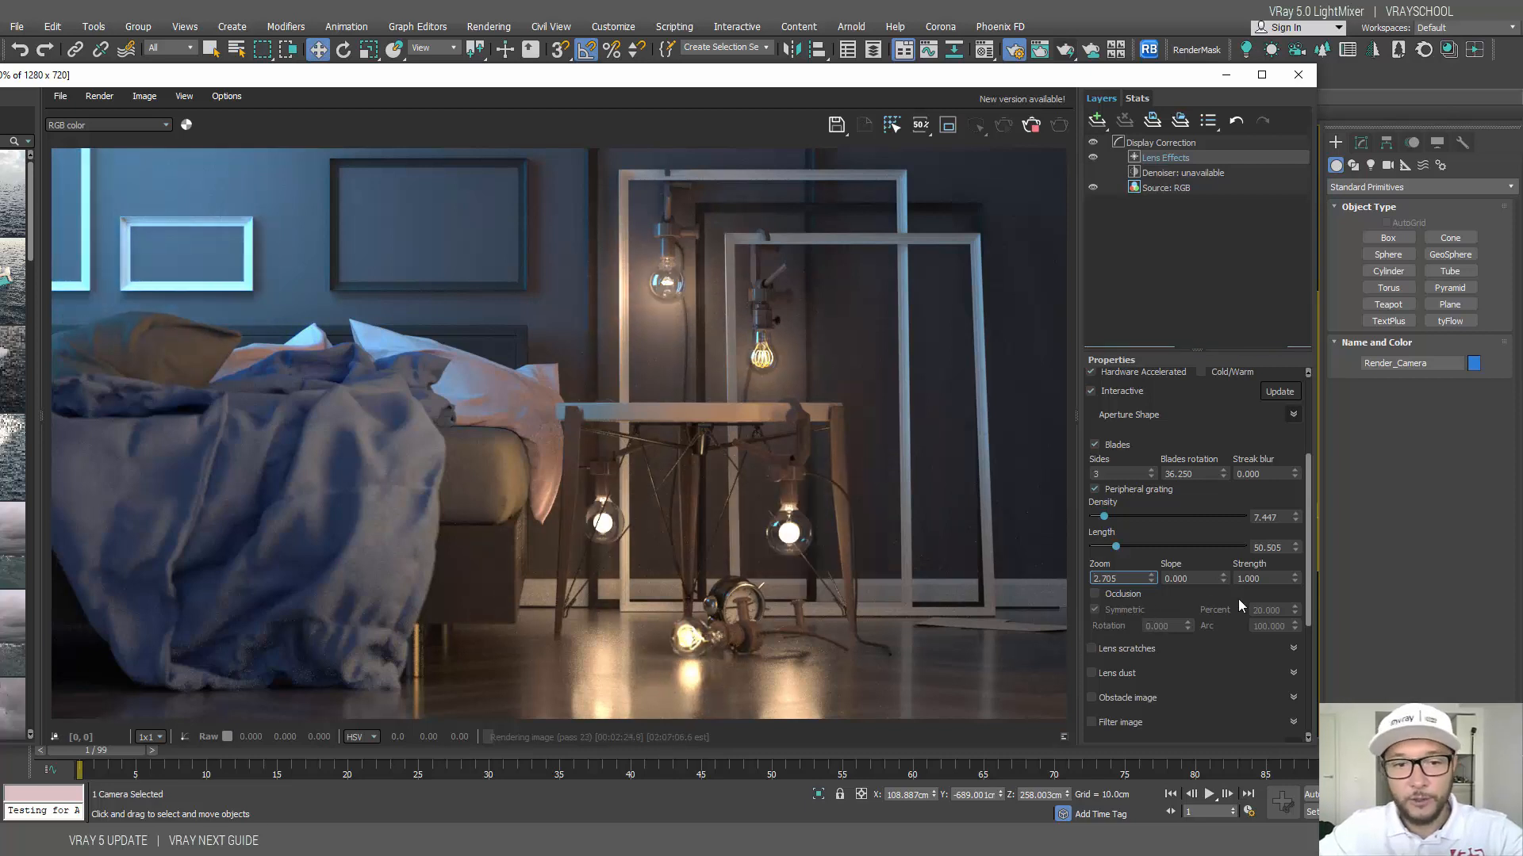
Step: Enable lens scratches with the Random pattern and set the number of streaks to 4
left_click_drag(1307, 595, 1305, 665)
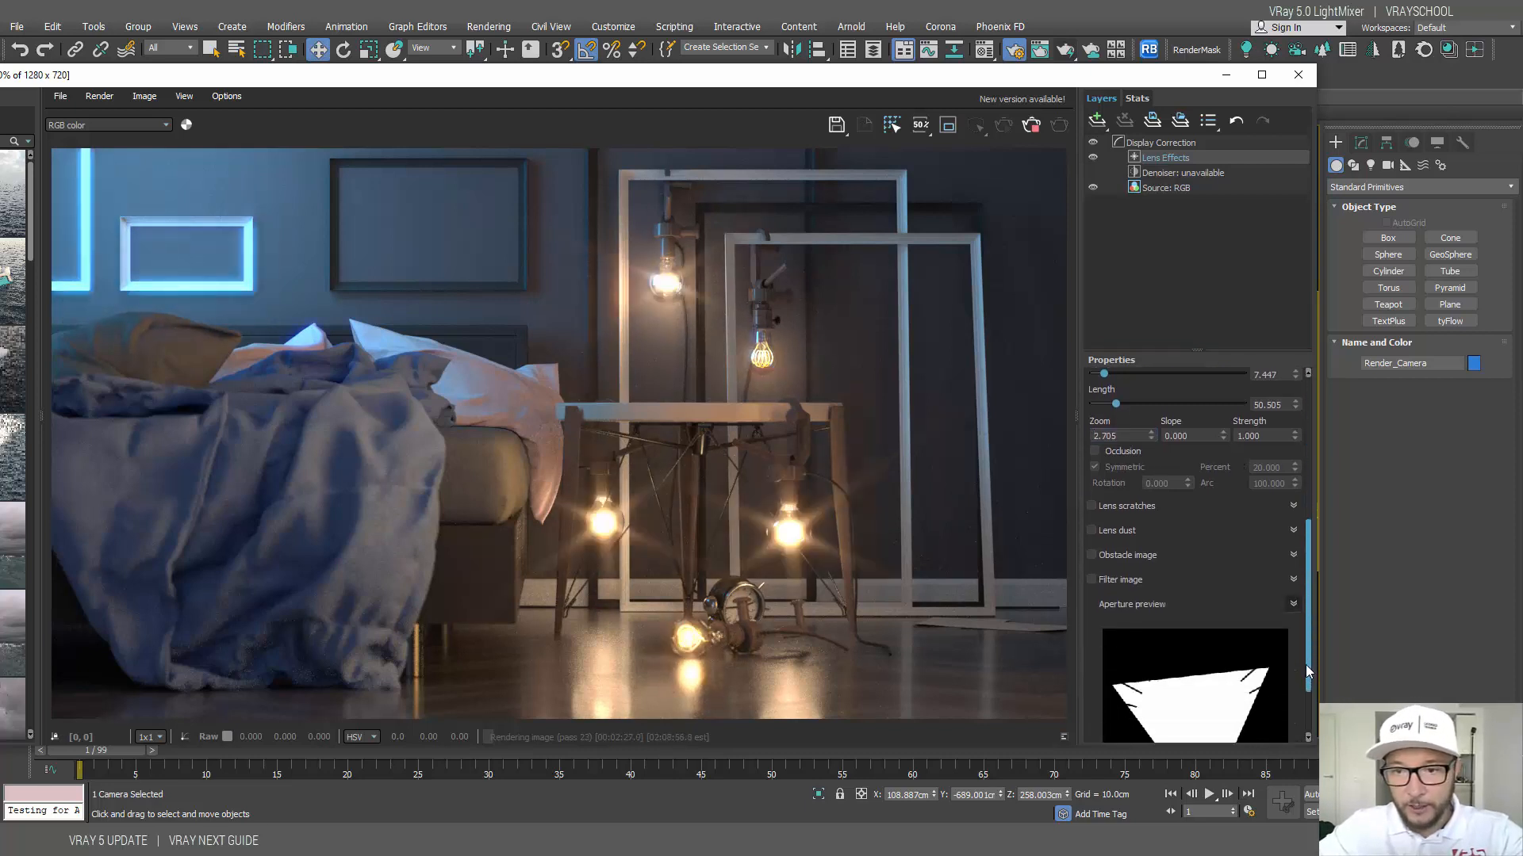
left_click(1091, 506)
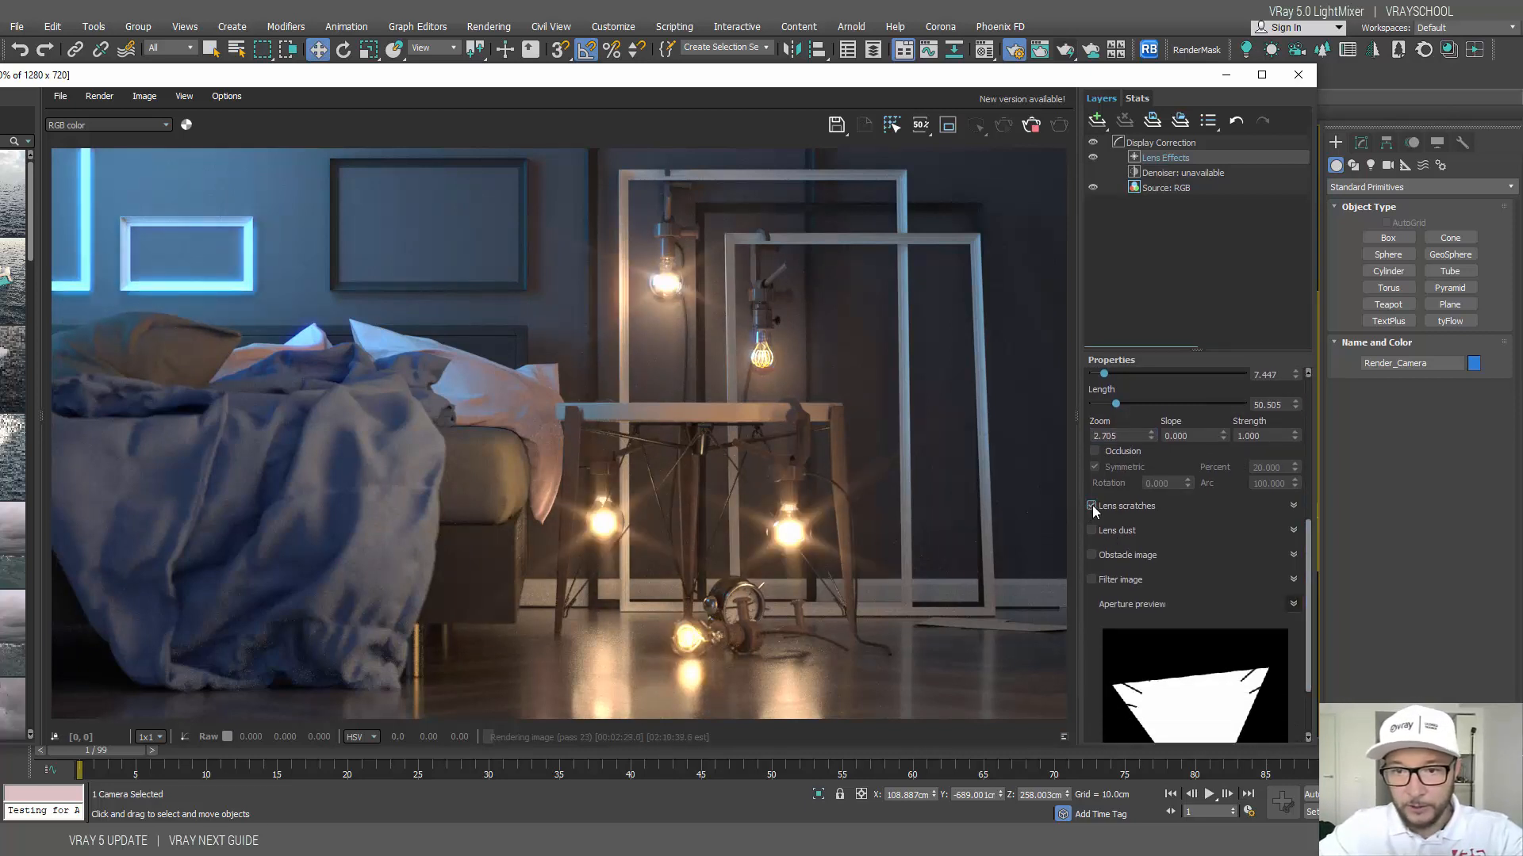
left_click(1291, 506)
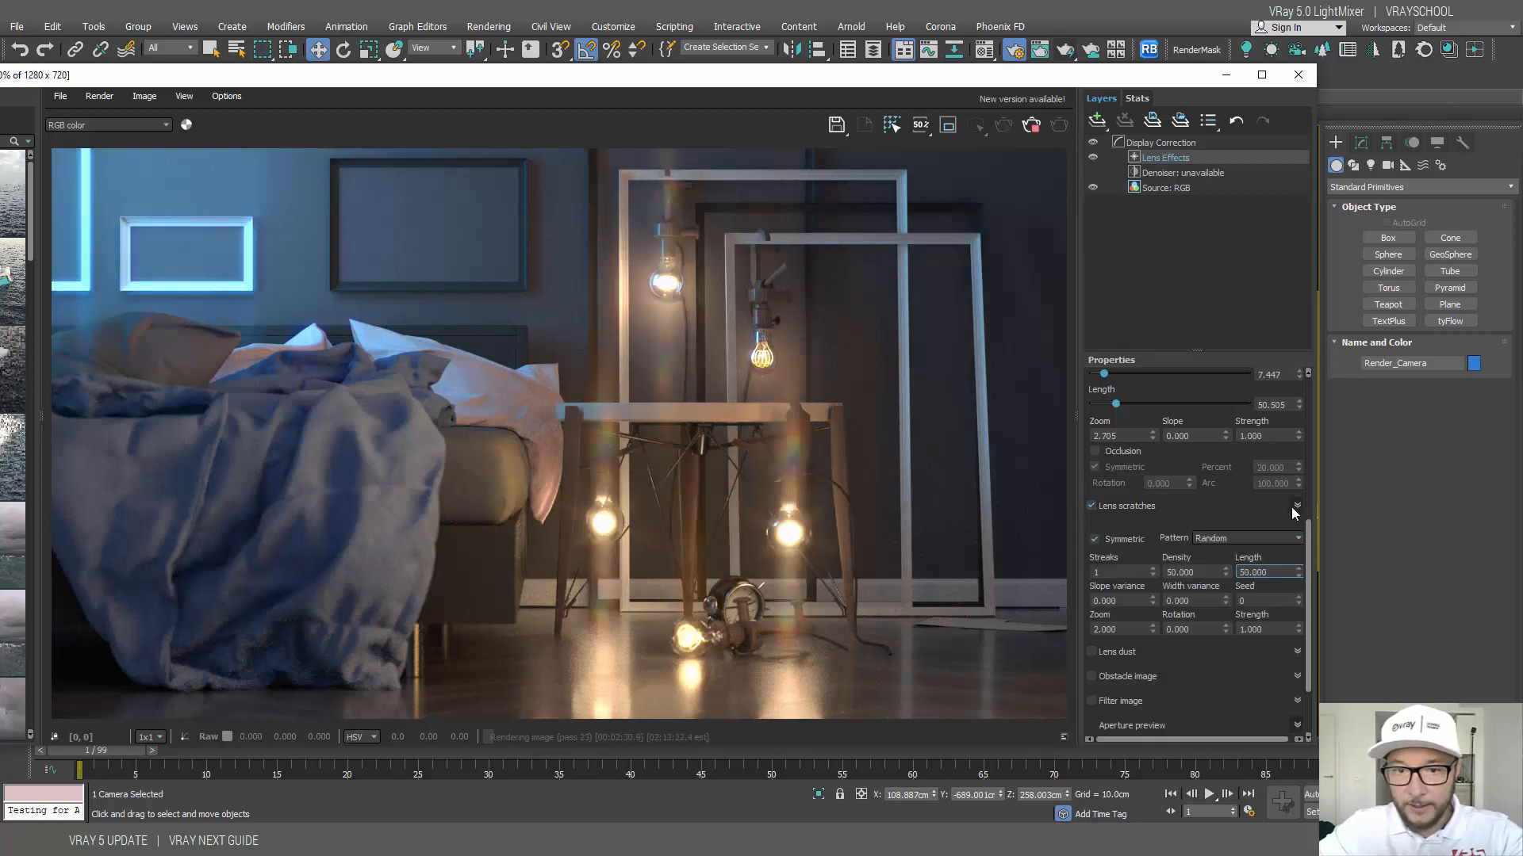
scroll(1300, 544, "down", 3)
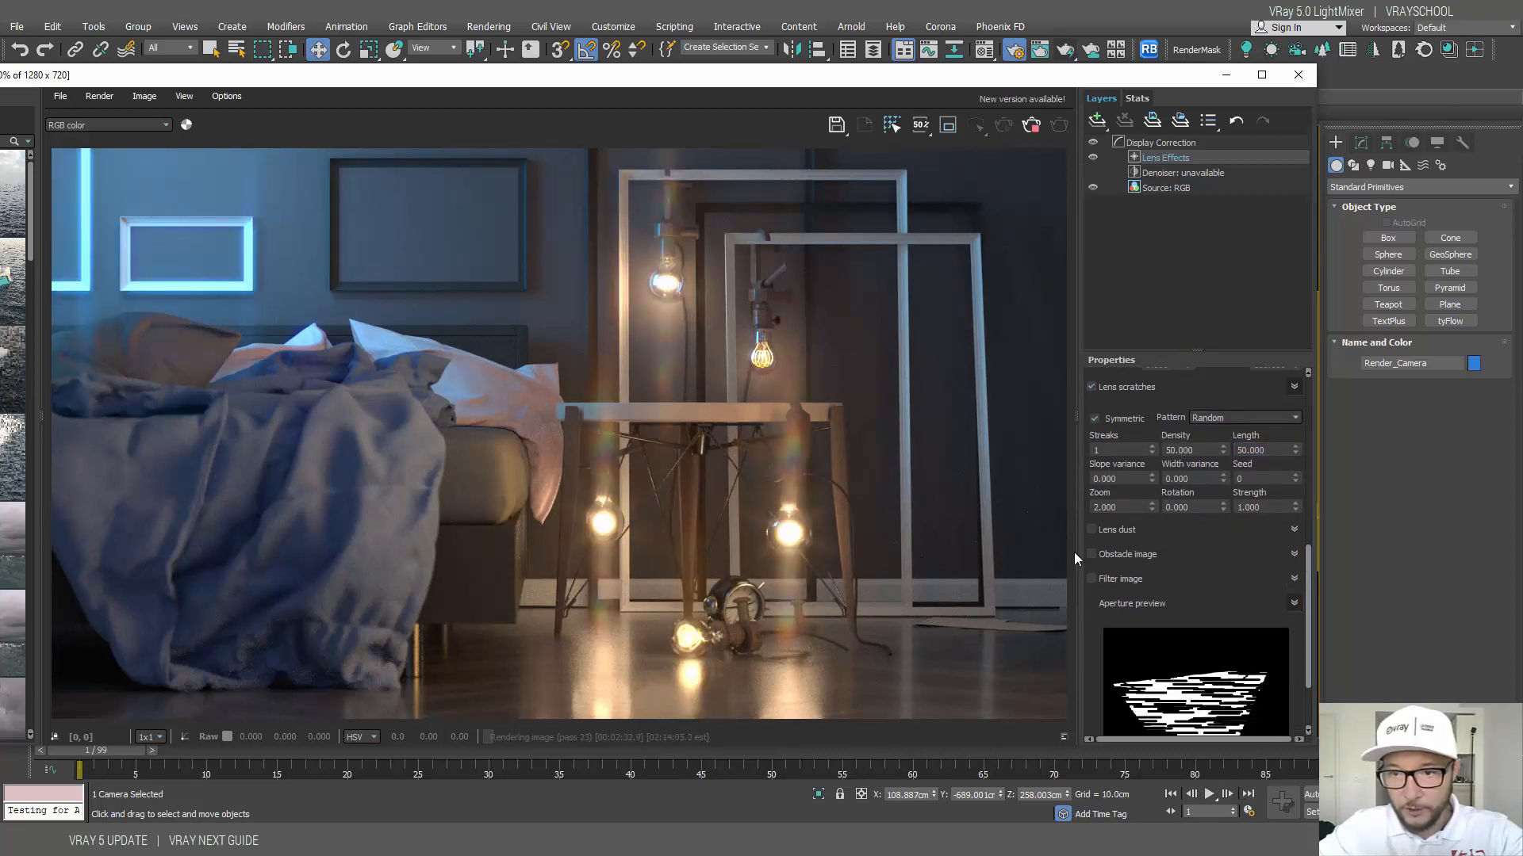
left_click(1153, 446)
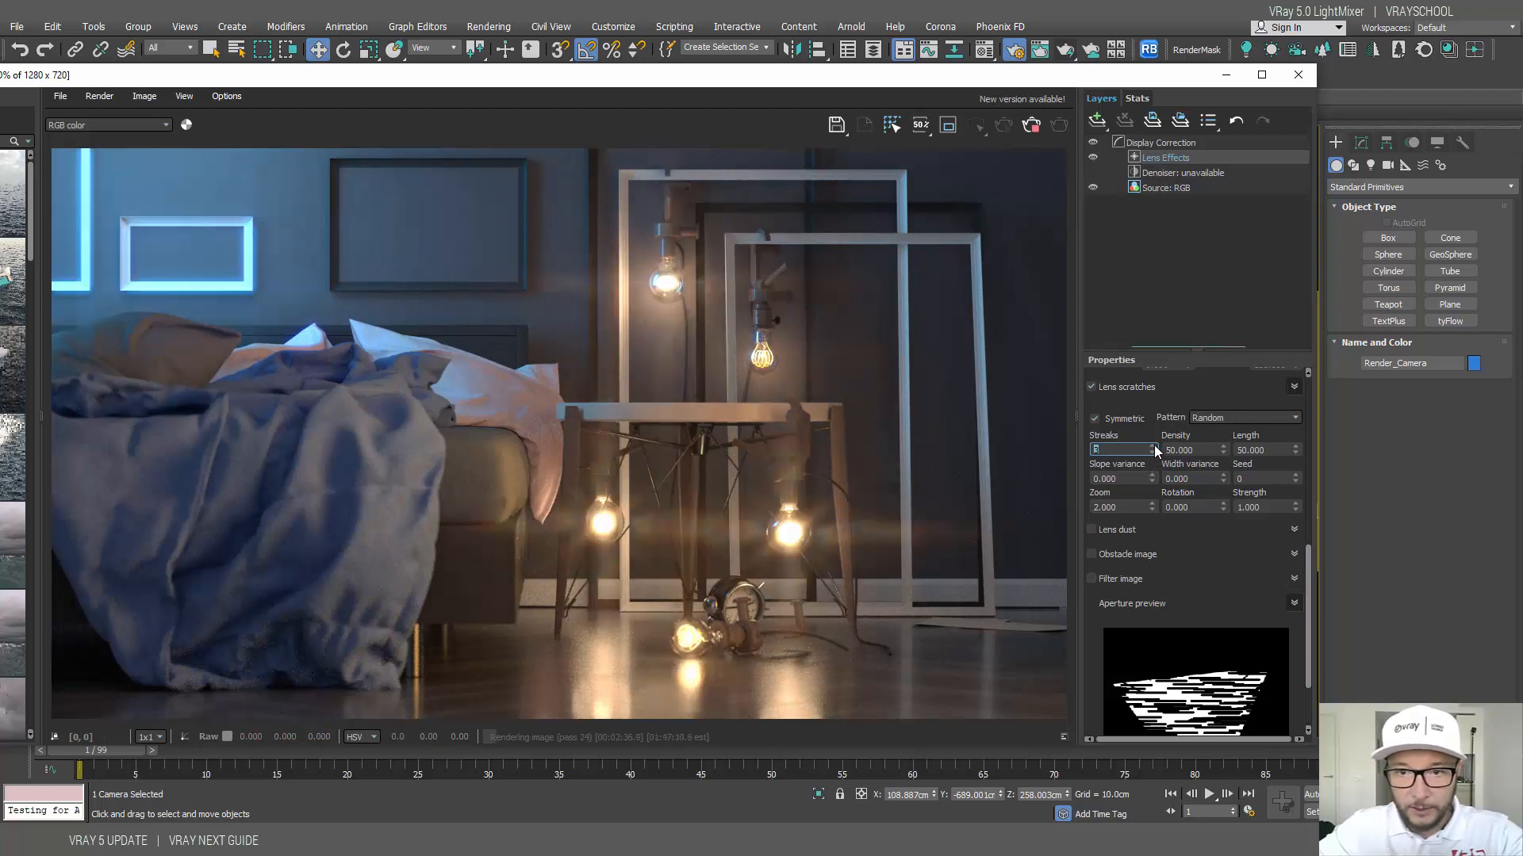
left_click(1154, 448)
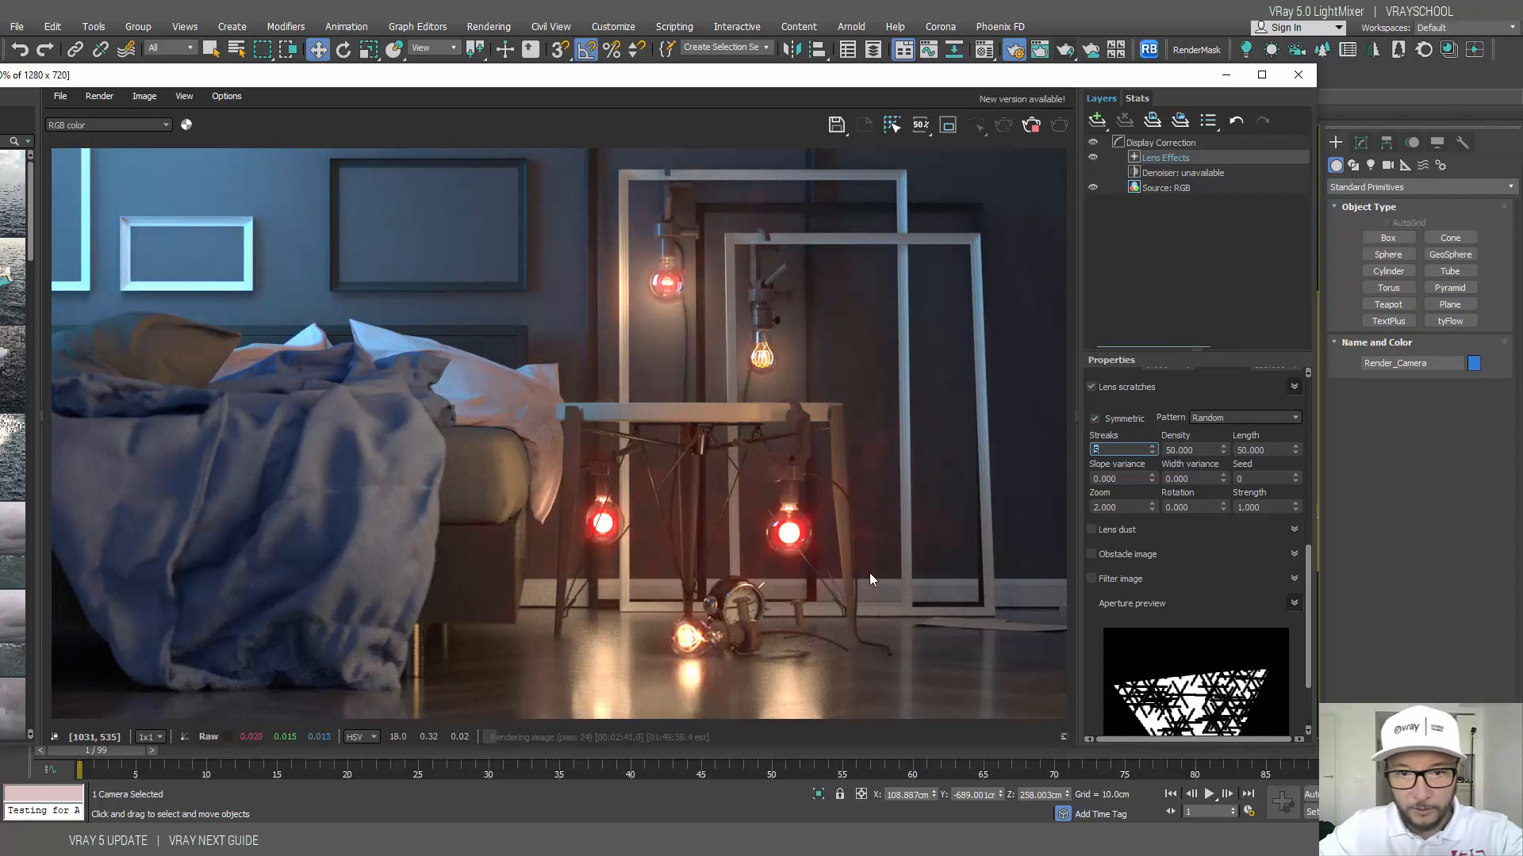
left_click(1152, 454)
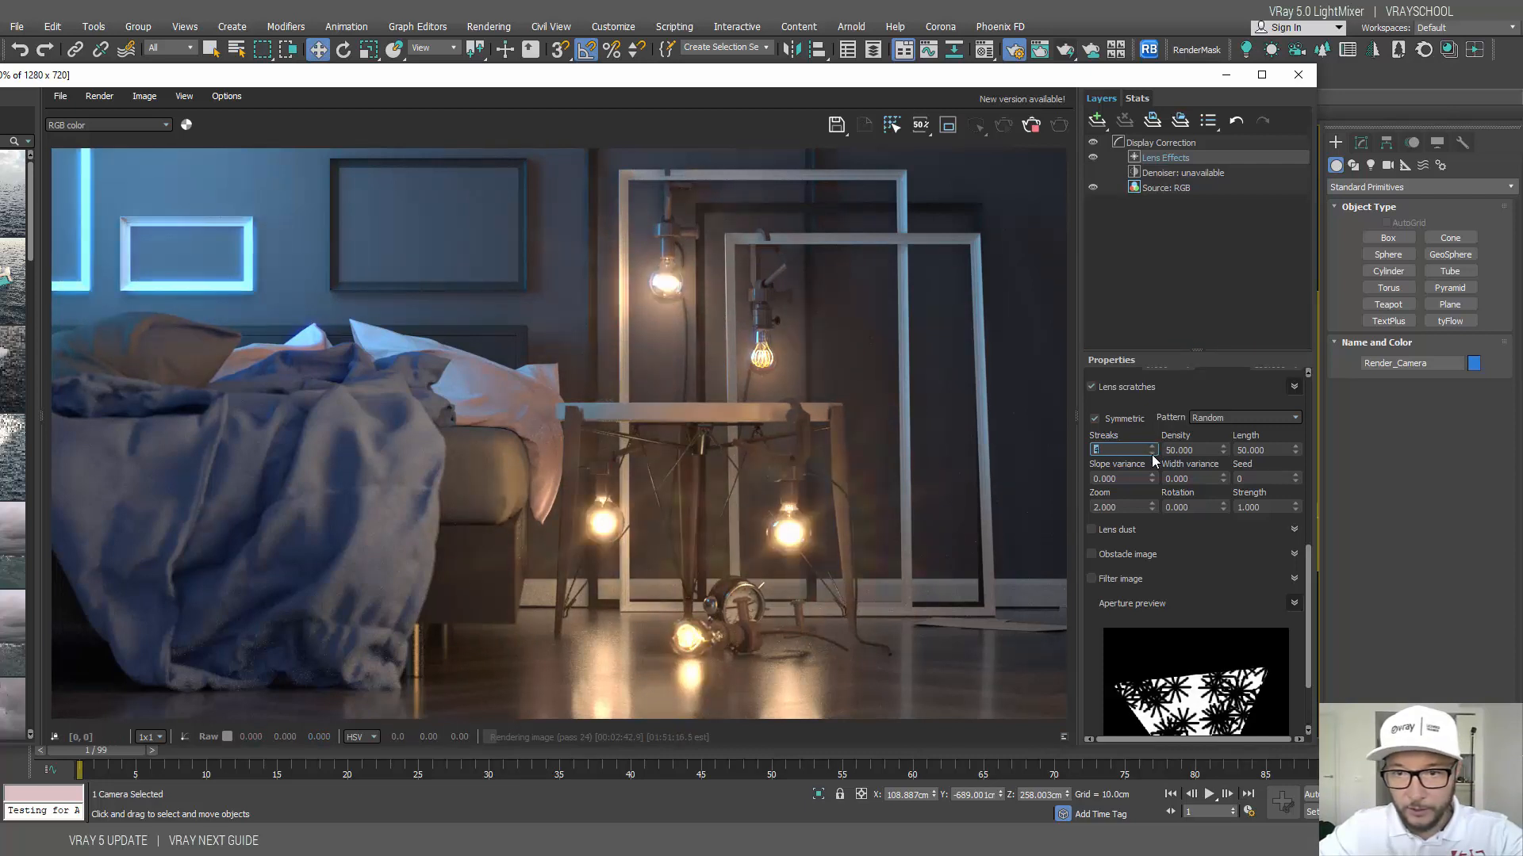
Step: Set the lens scratches' density to 0.015, zoom to 2.405 and slope variance to 7.500
left_click_drag(1223, 453, 1216, 564)
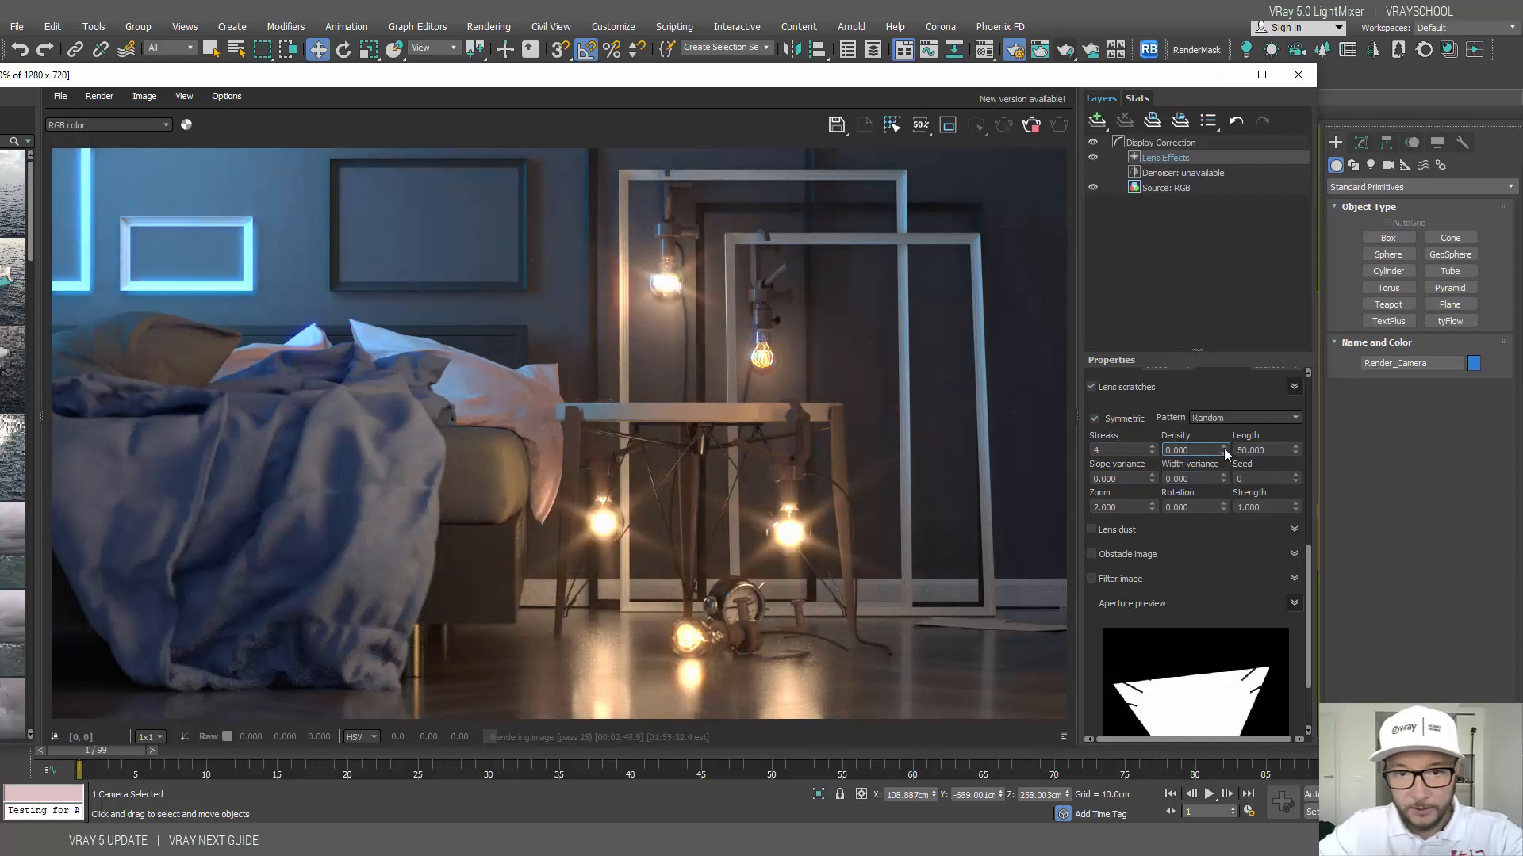
left_click_drag(1223, 452, 1224, 421)
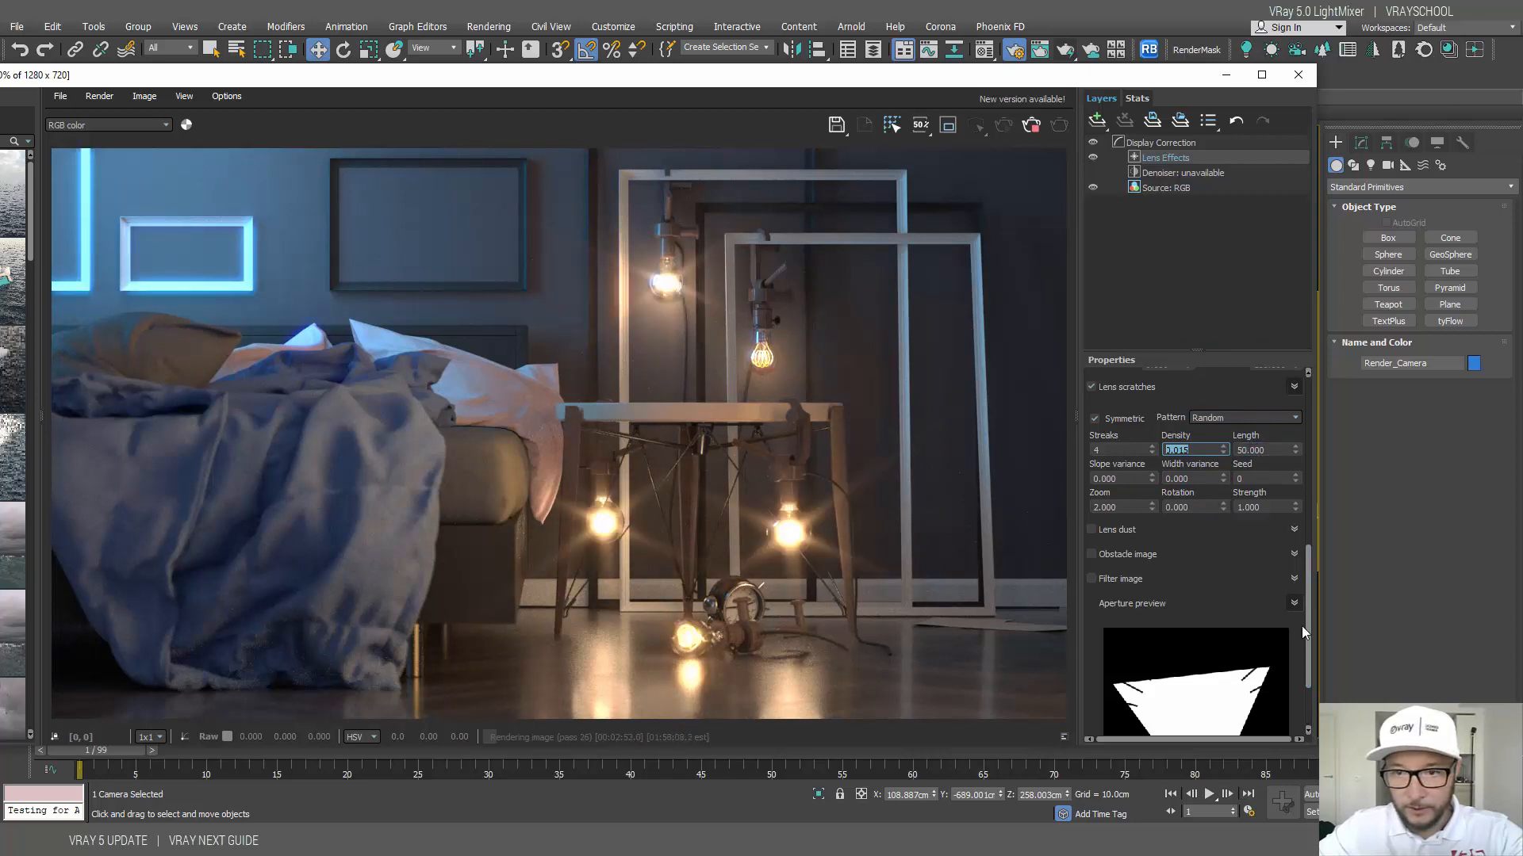
left_click_drag(1307, 602, 1305, 633)
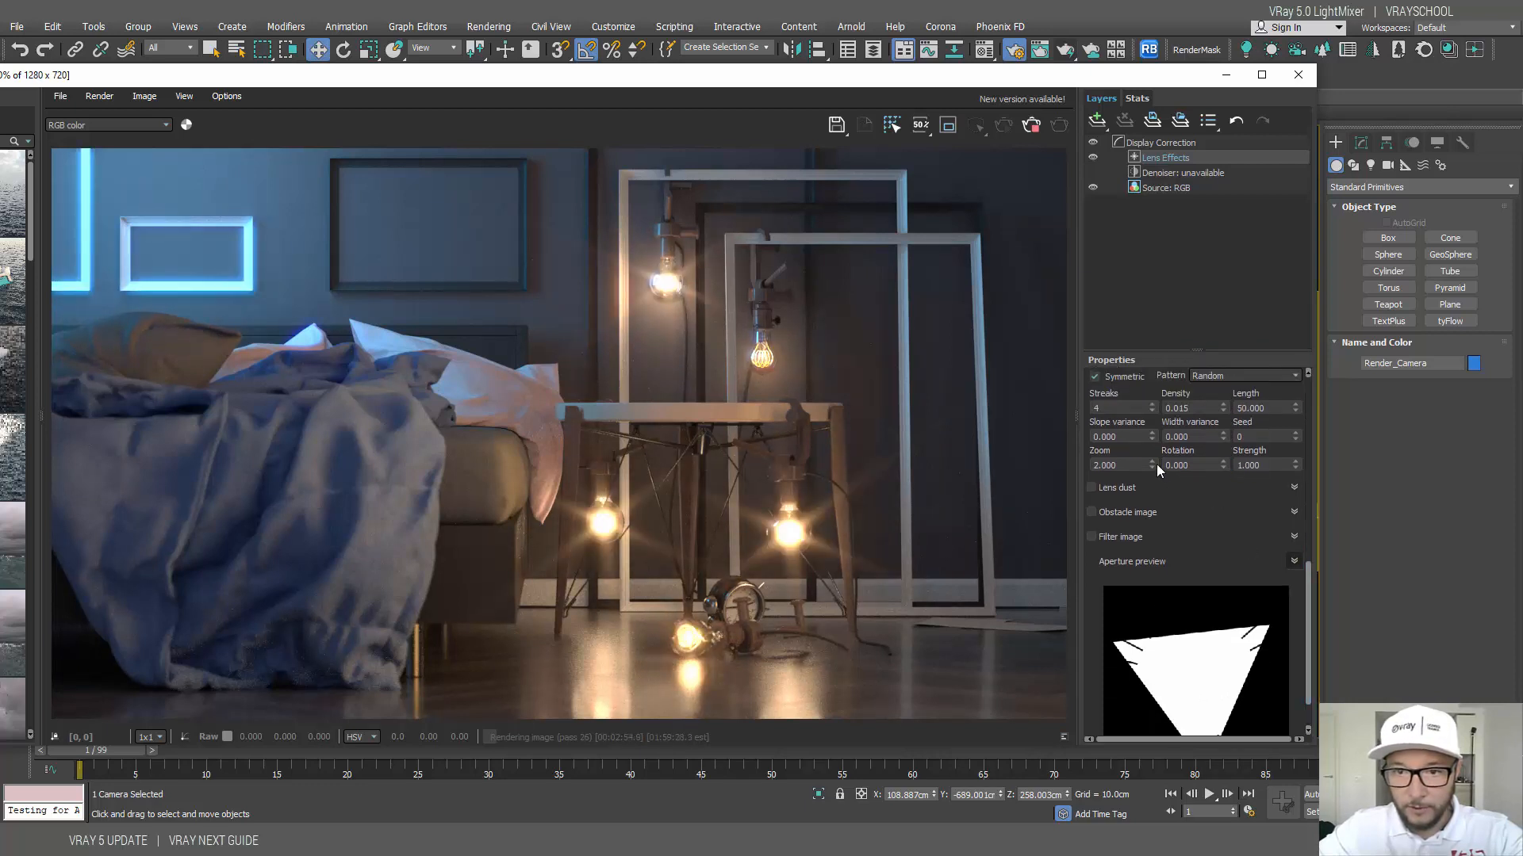
left_click_drag(1148, 452, 1156, 418)
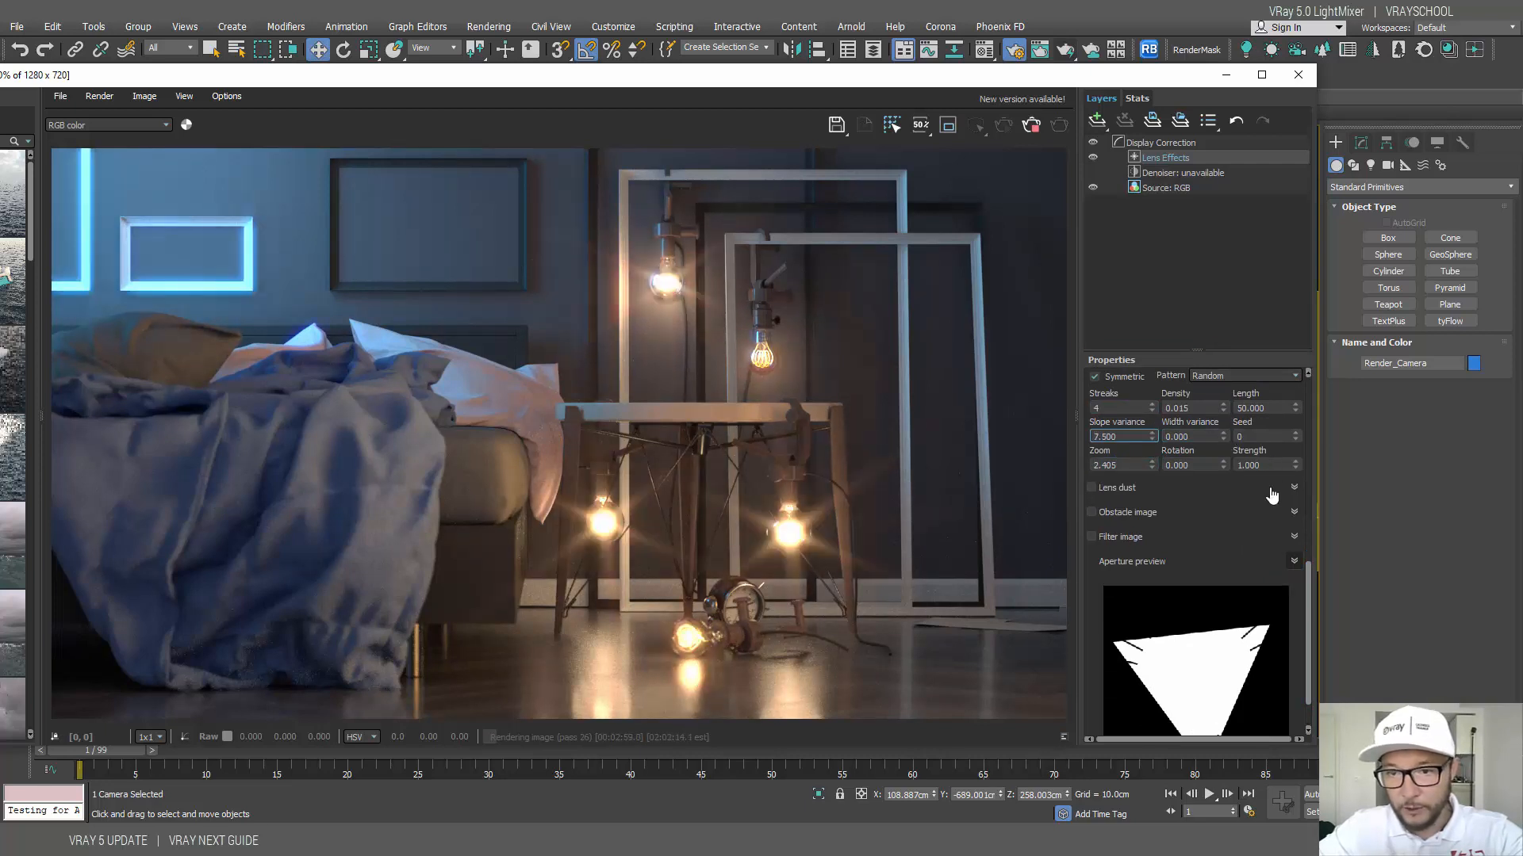
Step: Enable lens dust with the Random pattern and set its density to 12.100
scroll(1307, 589, "down", 1)
left_click(1092, 453)
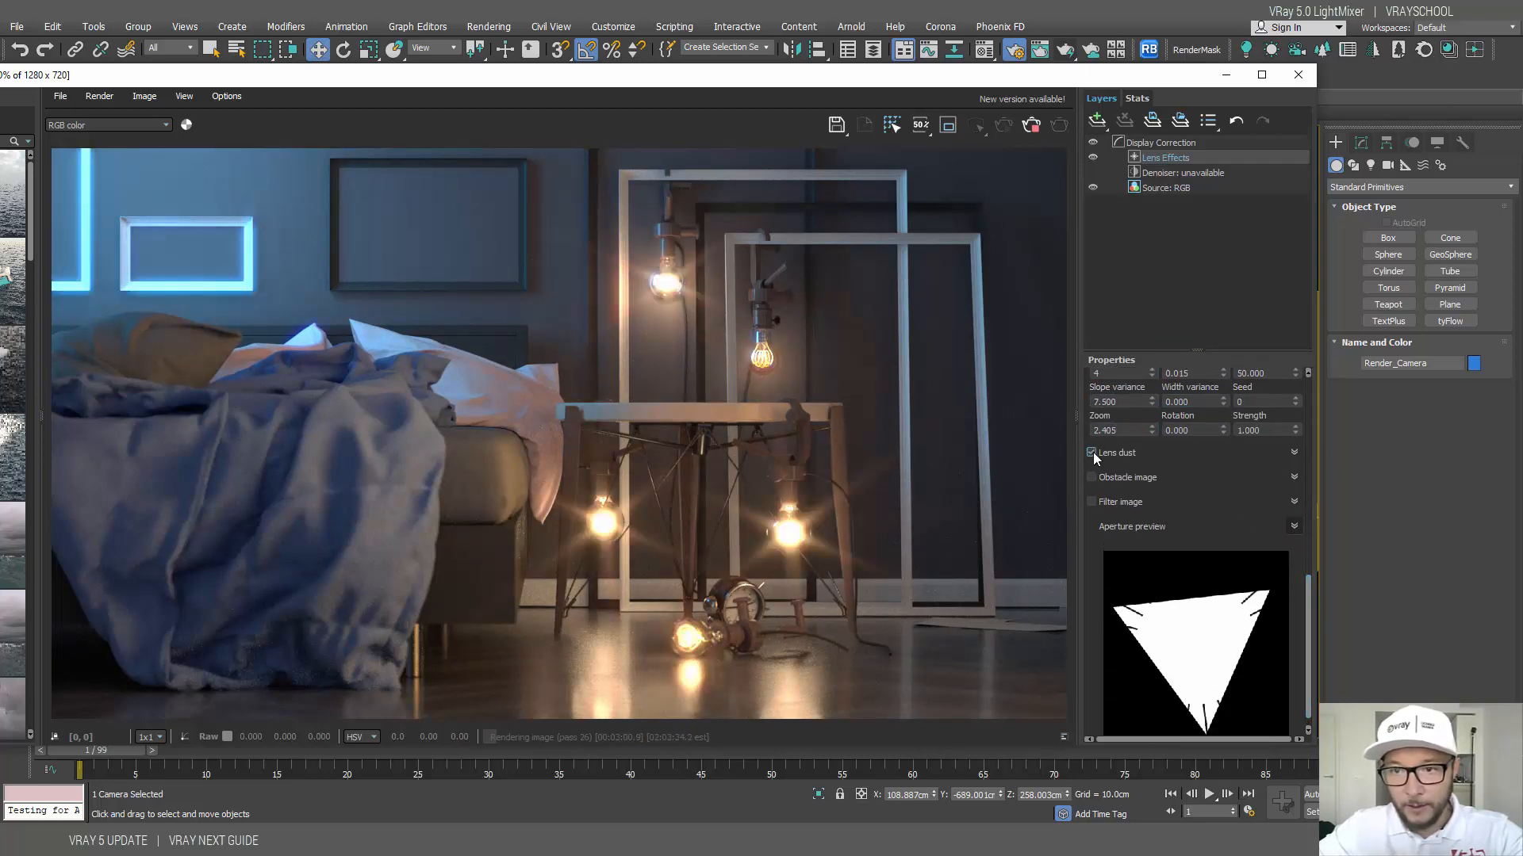
left_click(1294, 452)
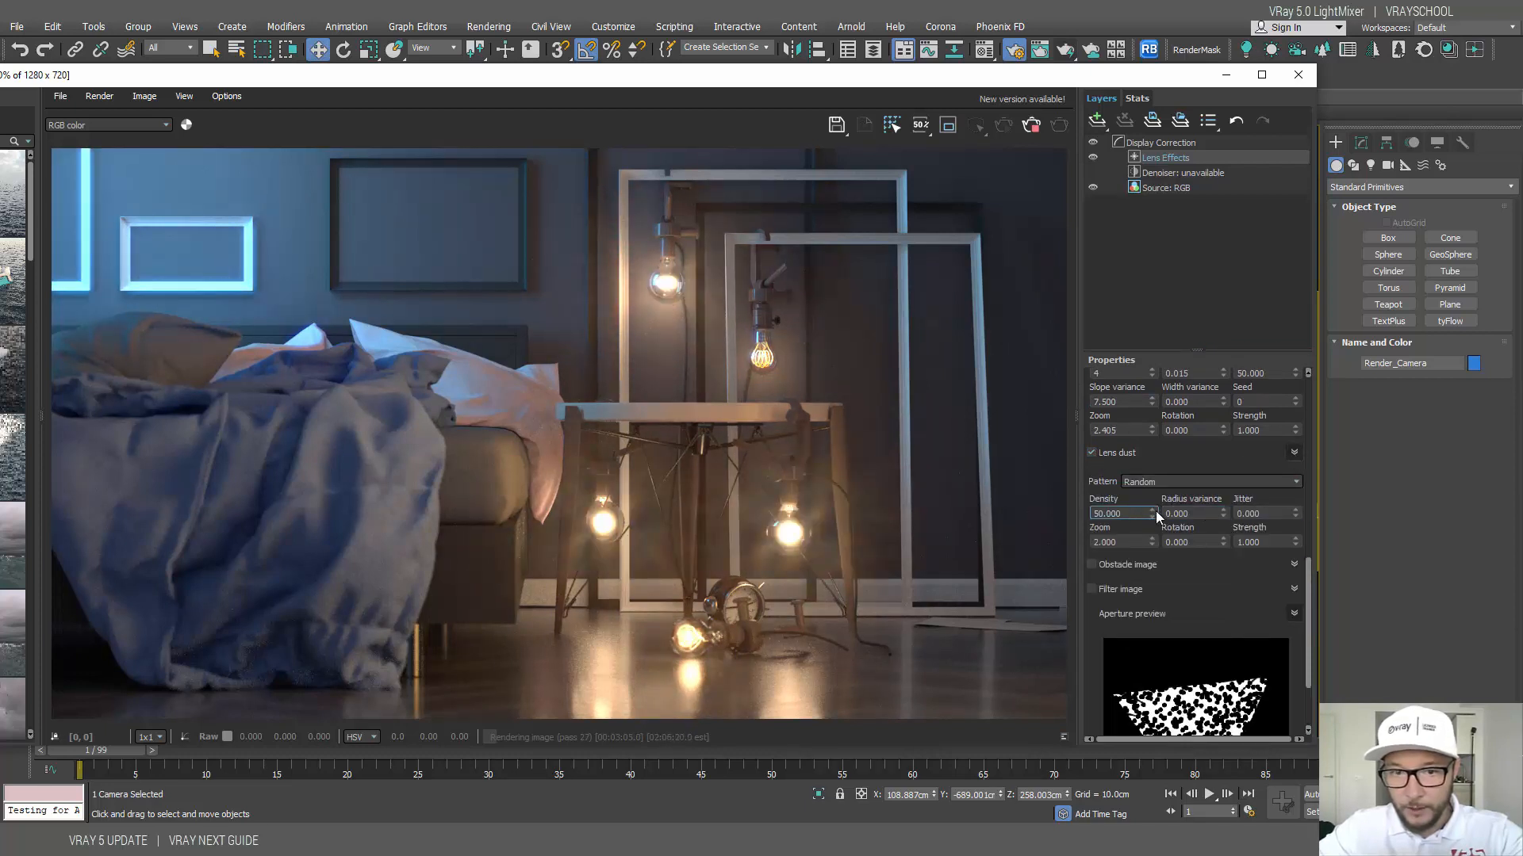
left_click_drag(1152, 511, 1169, 436)
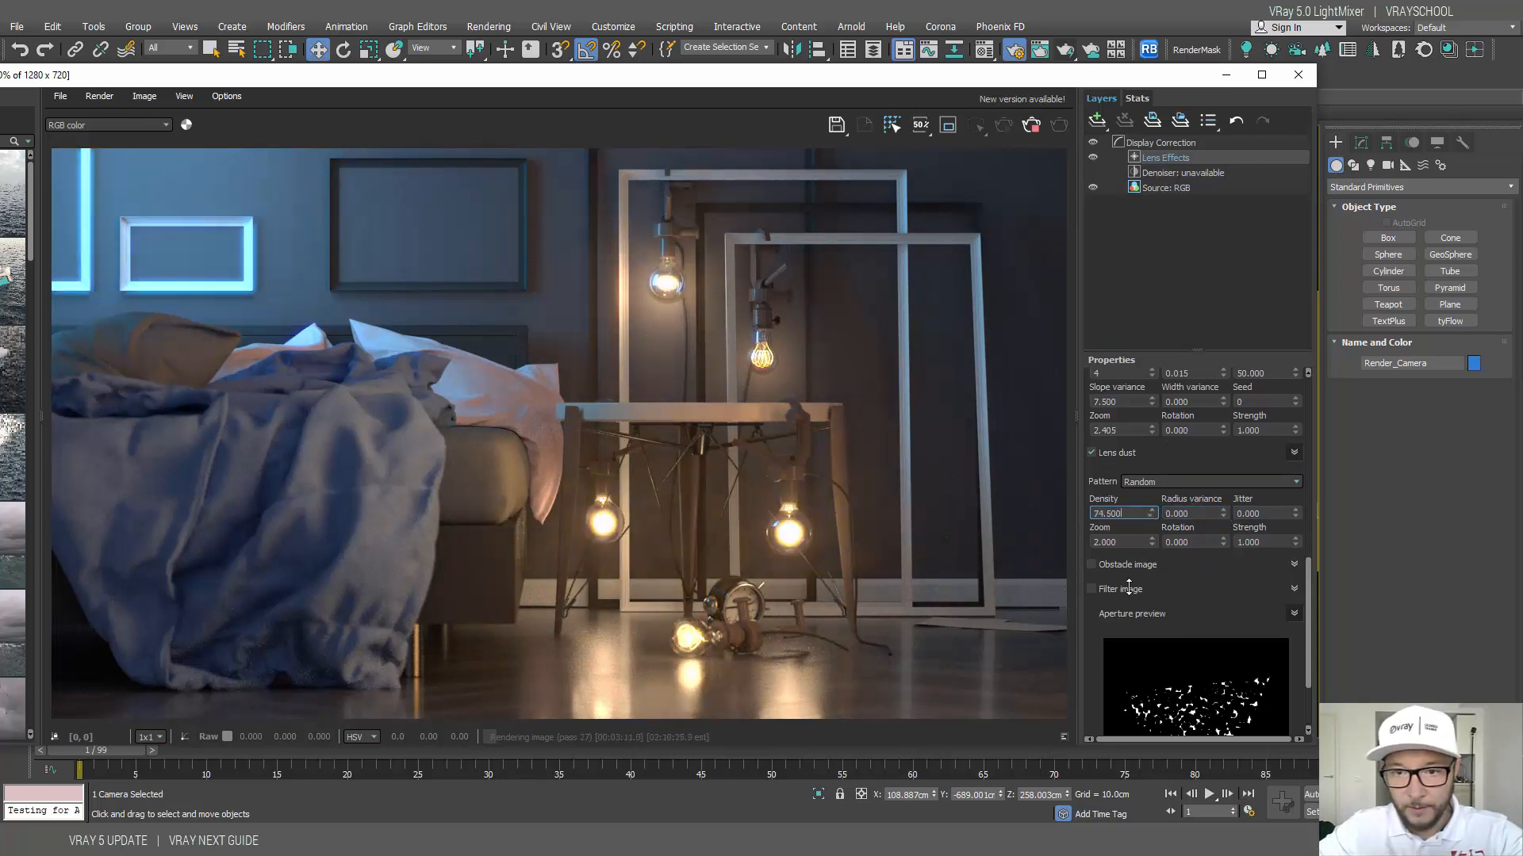
left_click_drag(1129, 587, 1131, 679)
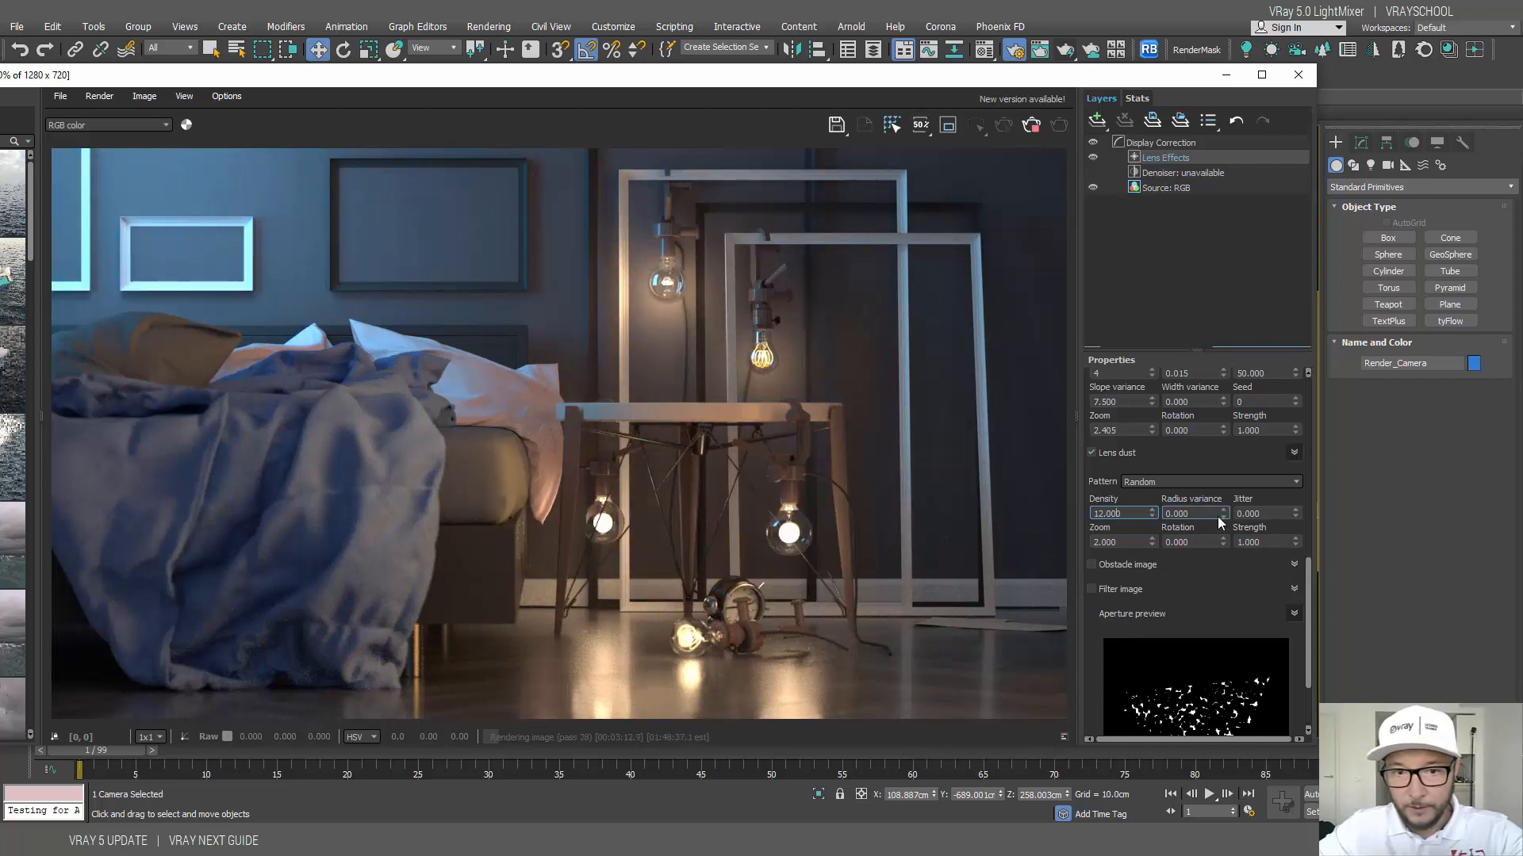
left_click(1150, 510)
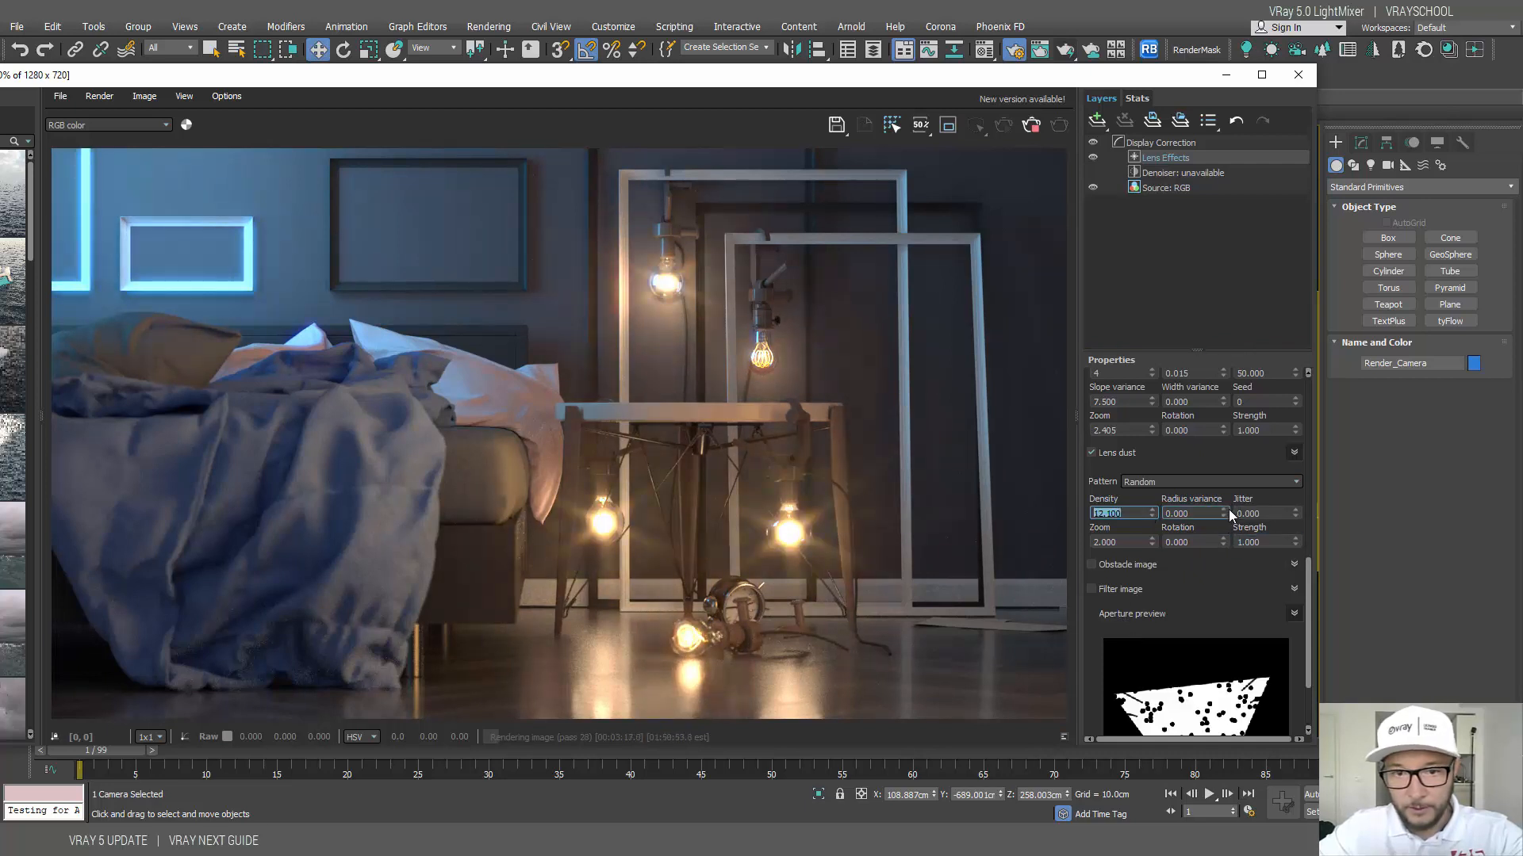
Step: Set the lens dust's radius variance to 8.500 and density to 5.600, and show the full aperture preview
left_click_drag(1223, 513, 1230, 488)
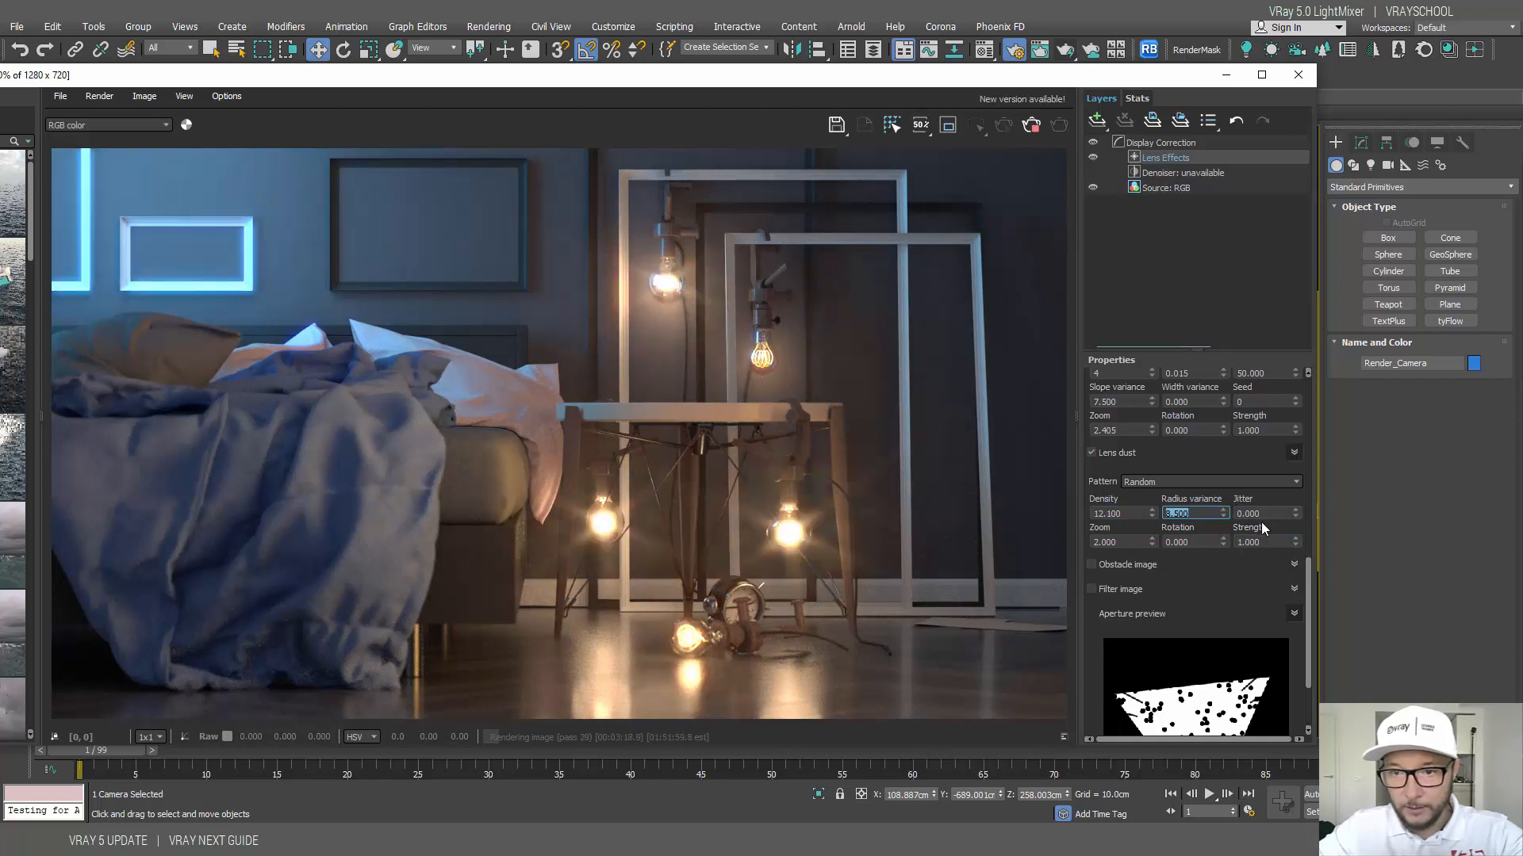
left_click_drag(1152, 517, 1153, 541)
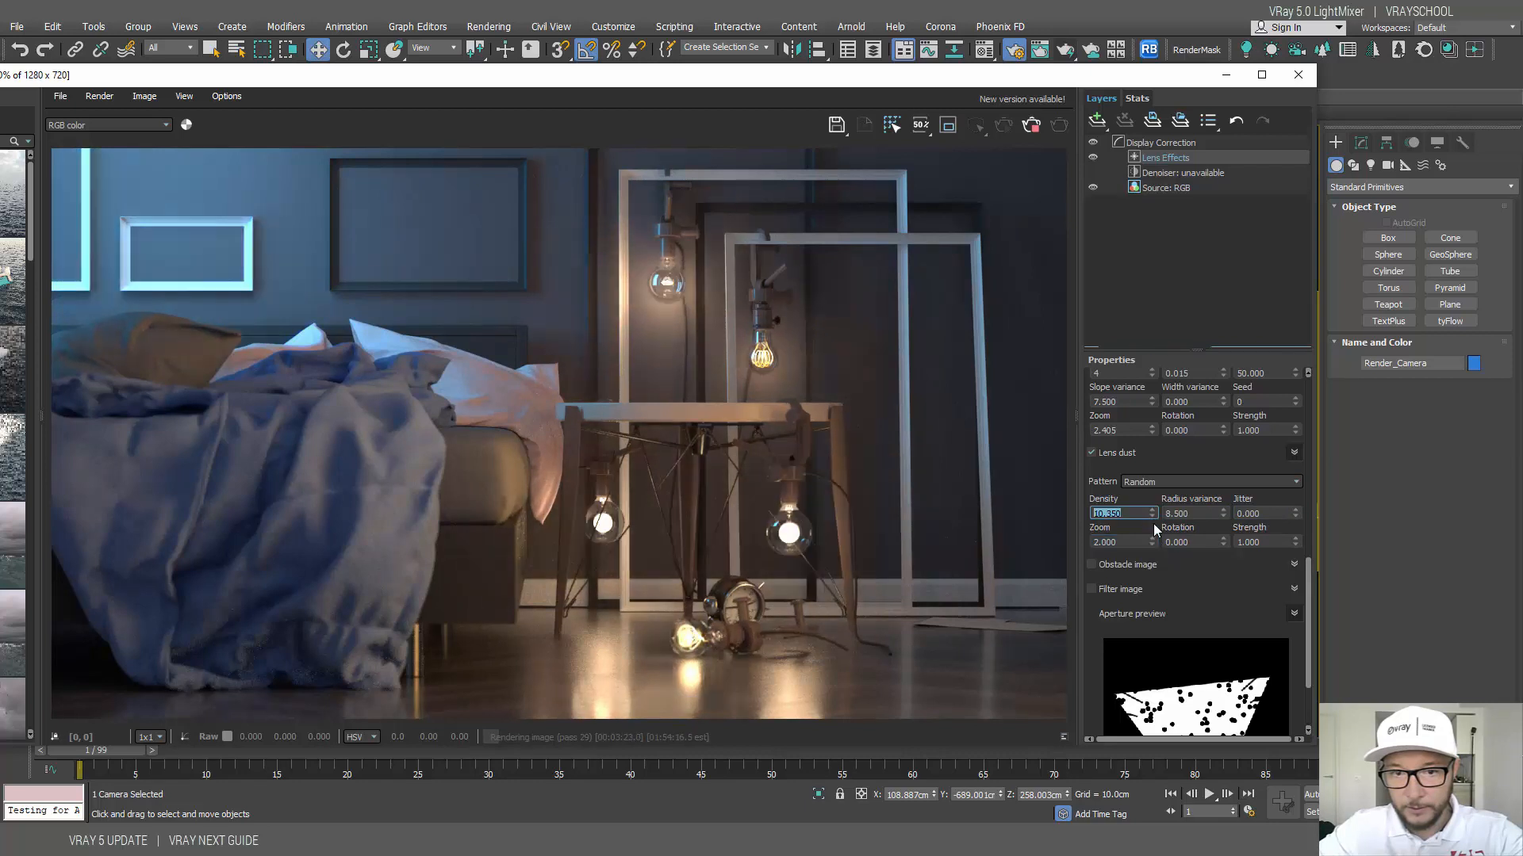
left_click_drag(1153, 515, 1145, 574)
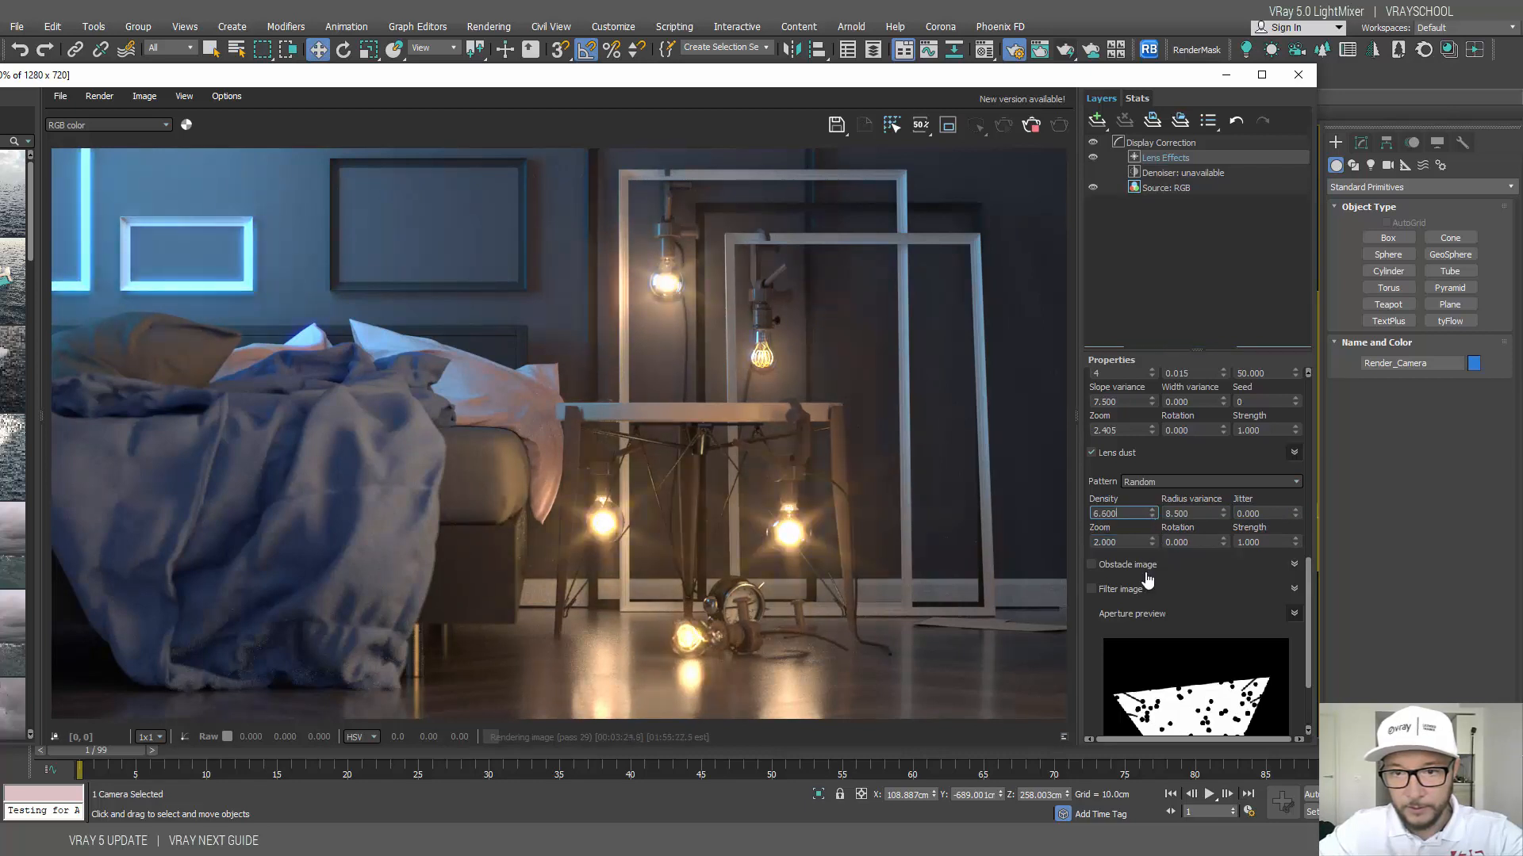
left_click_drag(1151, 517, 1153, 535)
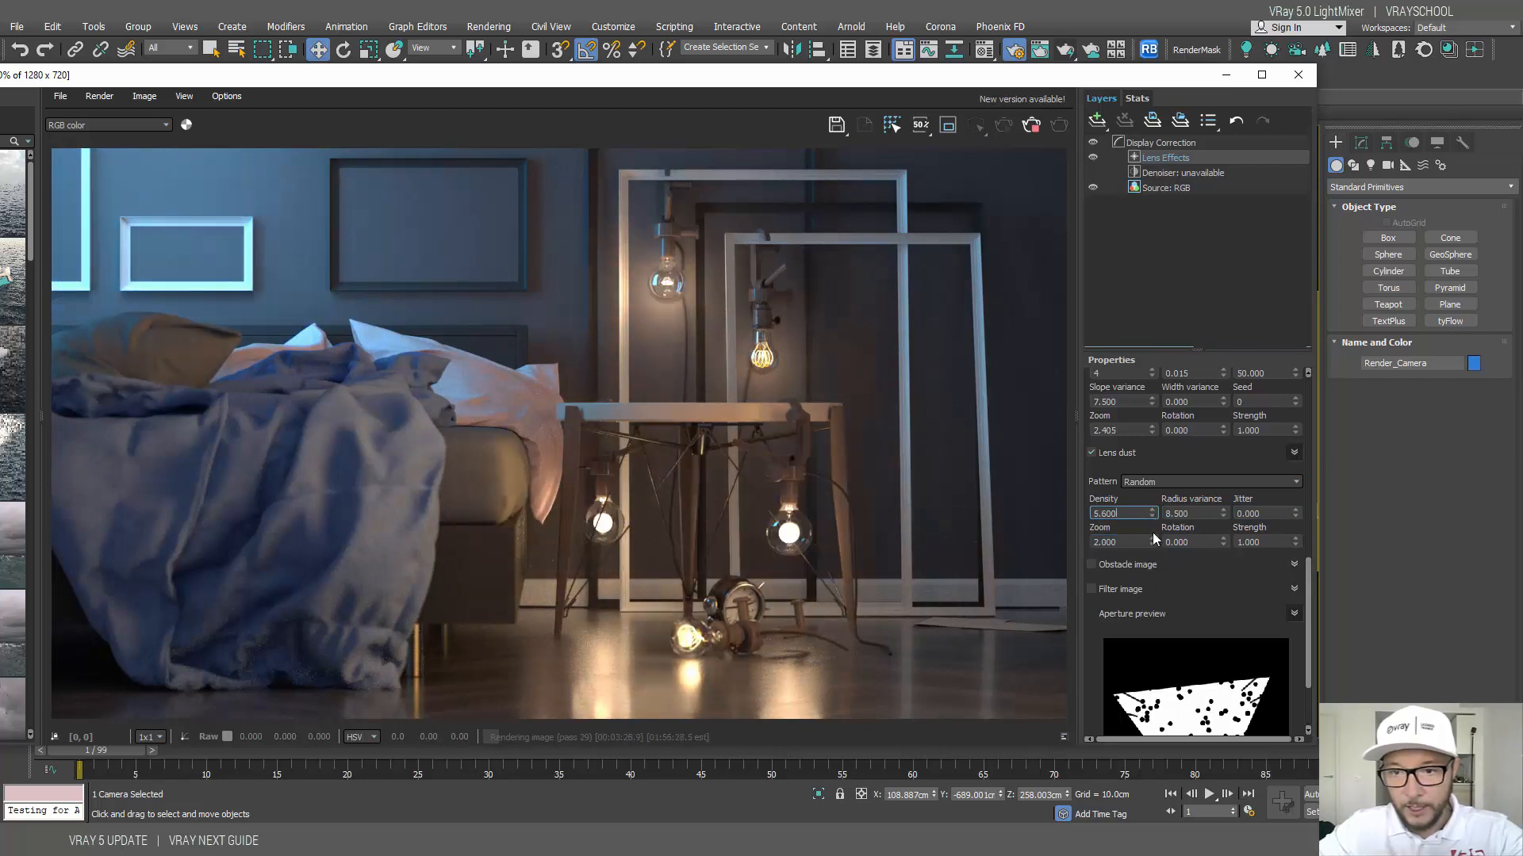
left_click_drag(1304, 620, 1297, 691)
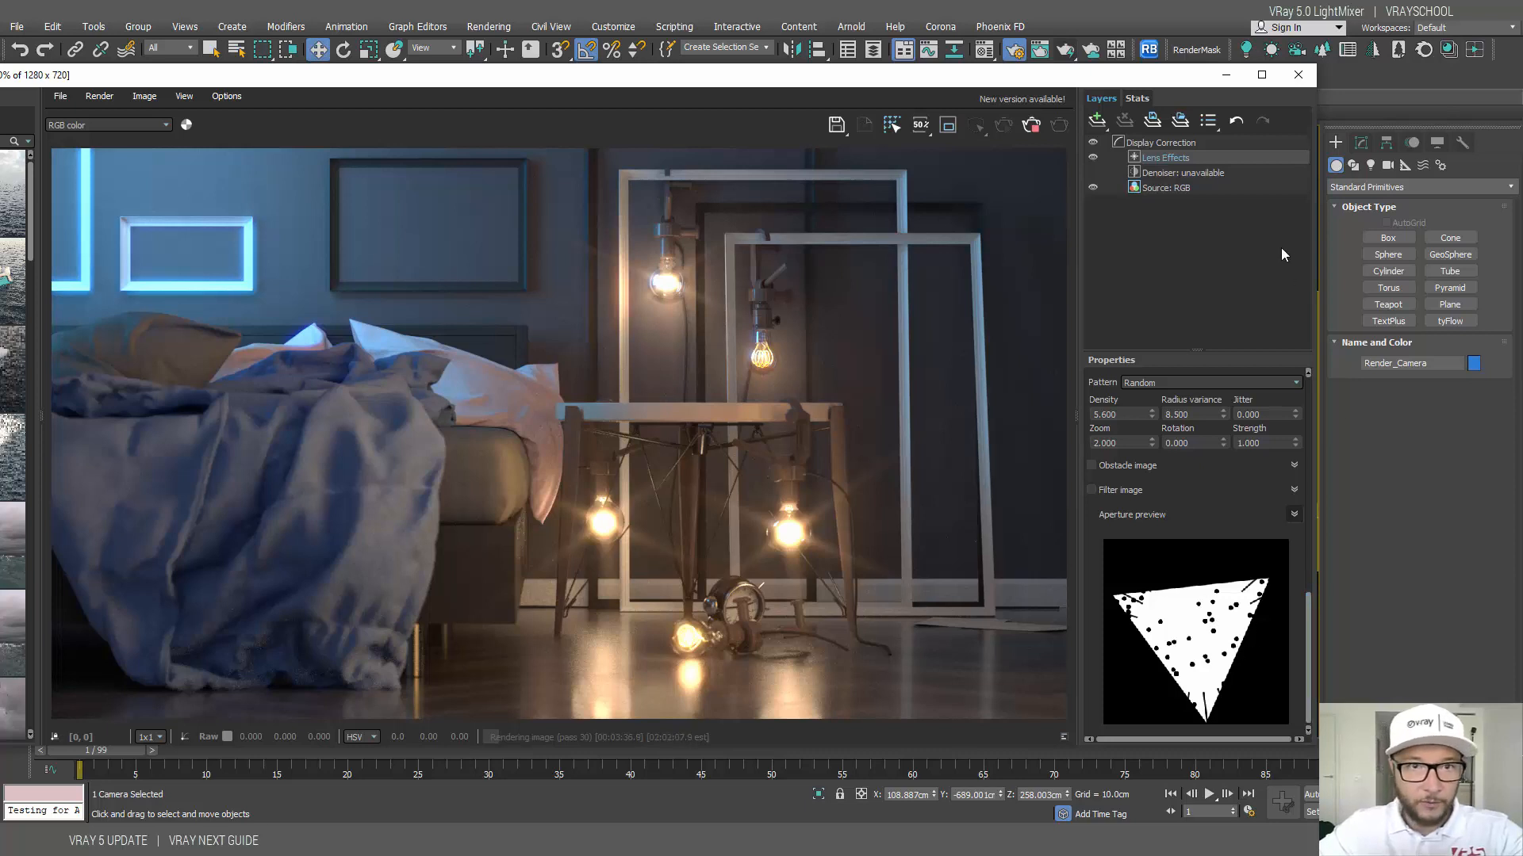
Step: Reposition the V-Ray frame buffer window to bring the whole render and its layer properties into view
left_click_drag(536, 85, 493, 108)
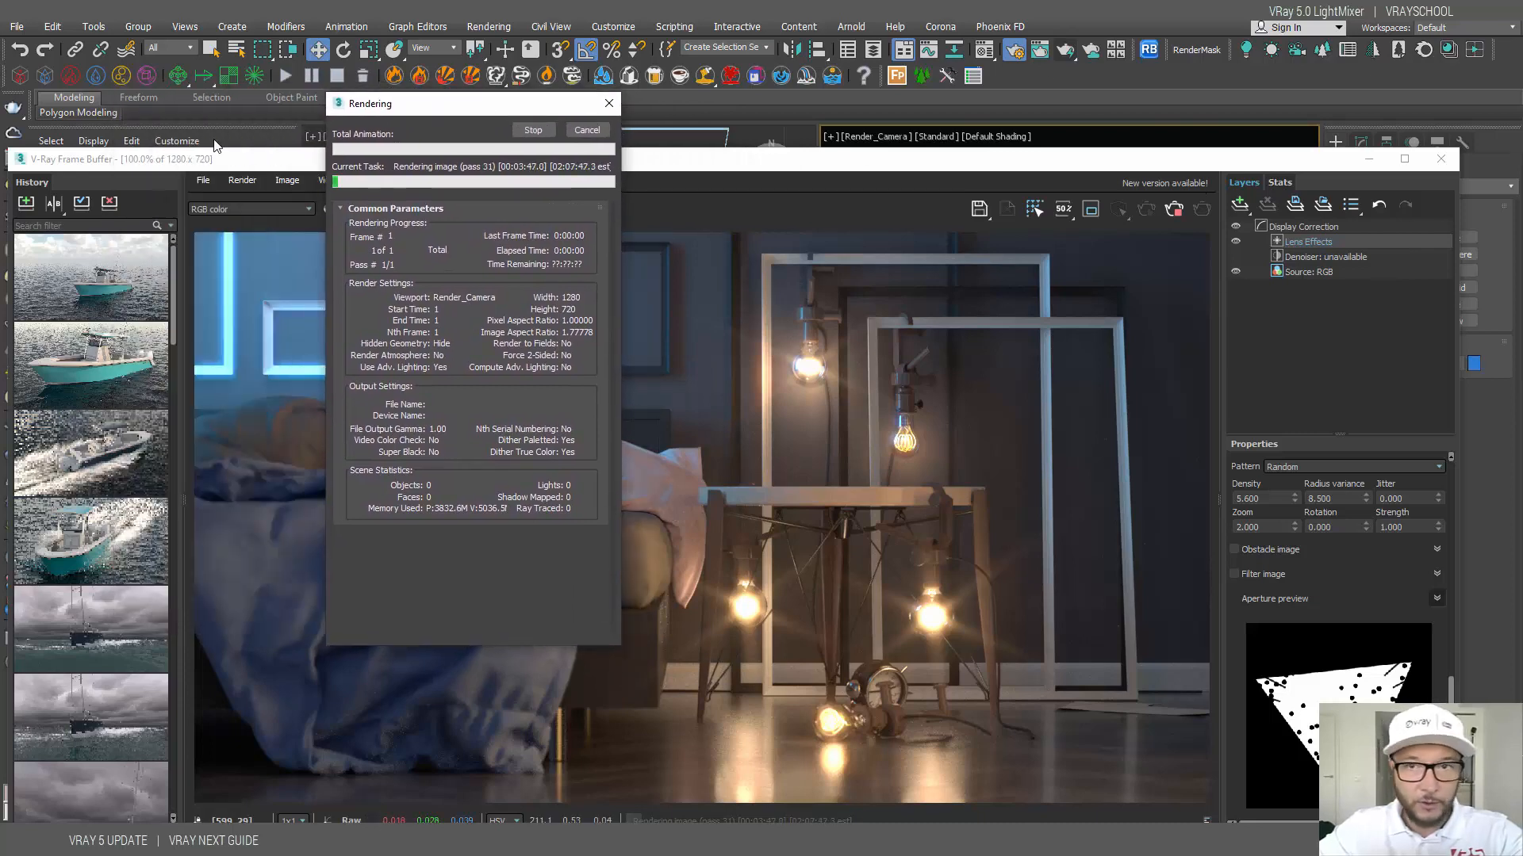
left_click_drag(211, 163, 174, 128)
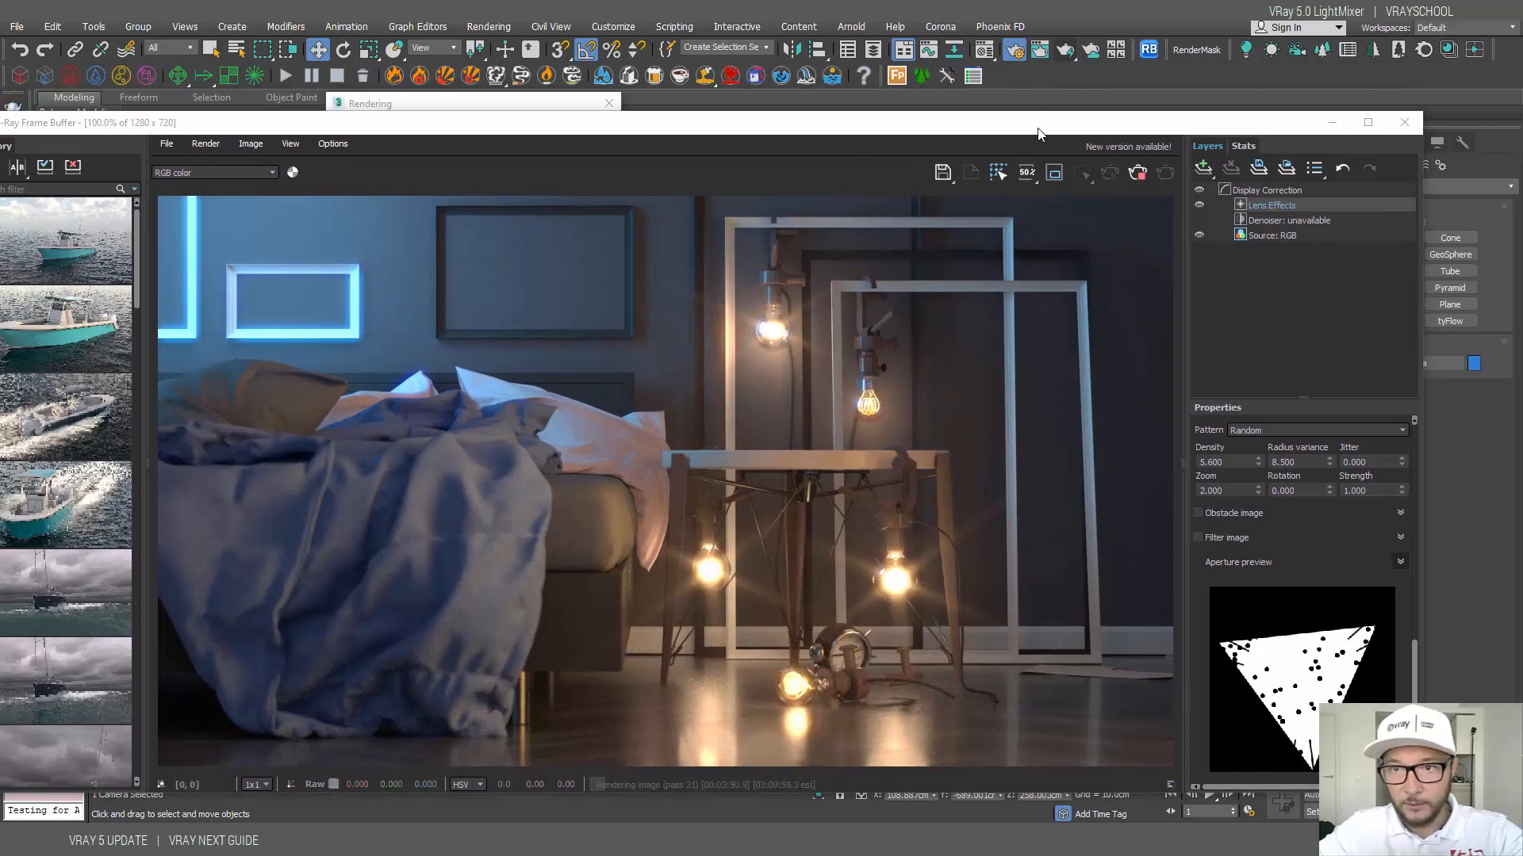
Step: Move the V-Ray frame buffer so its controls are in full view and stop the running render
left_click_drag(1037, 132, 1095, 169)
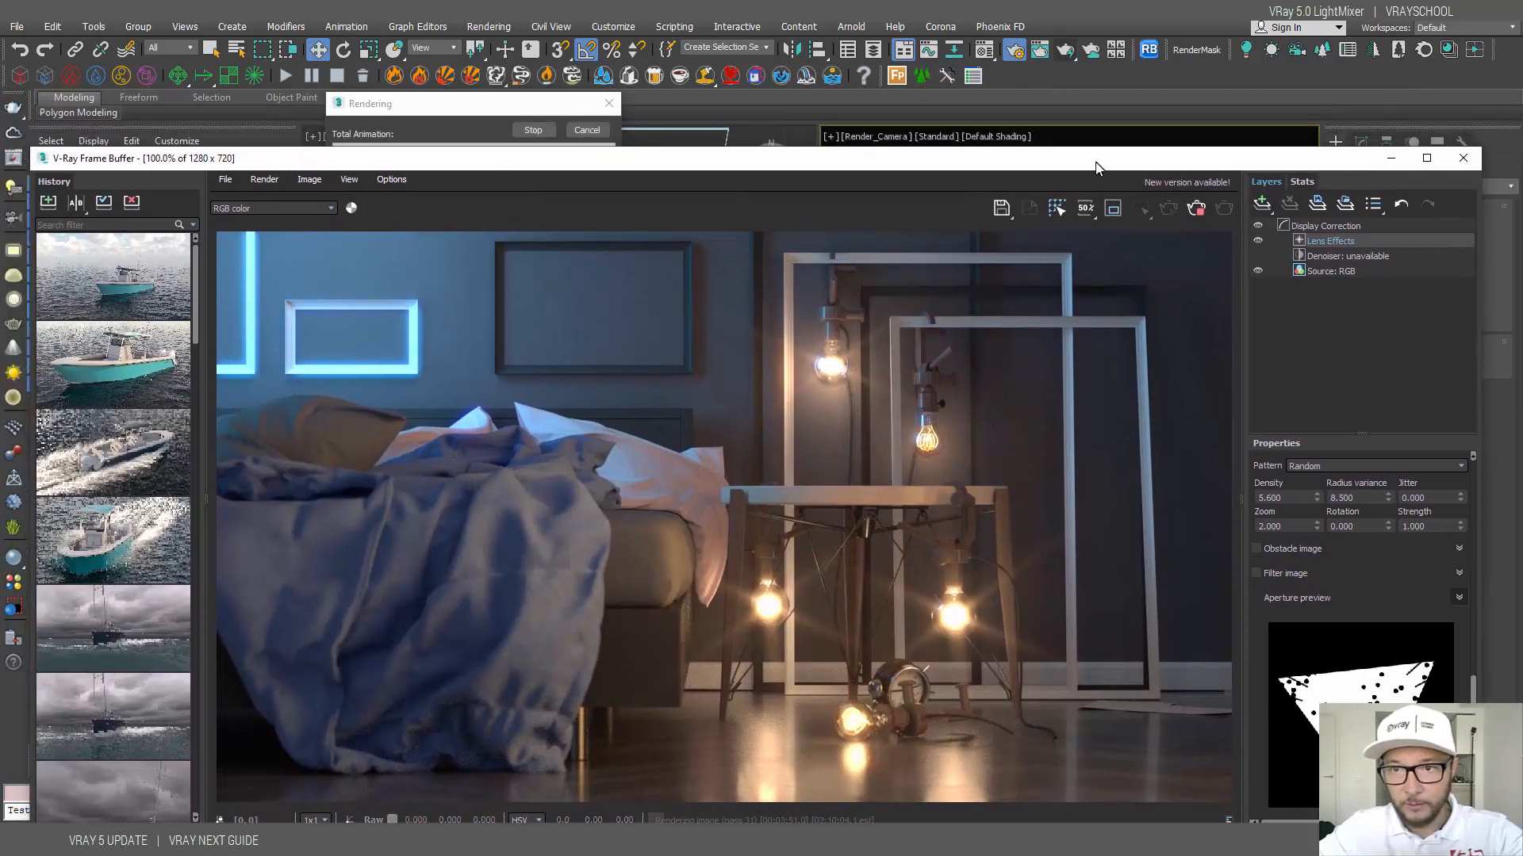
left_click(1196, 210)
left_click(983, 51)
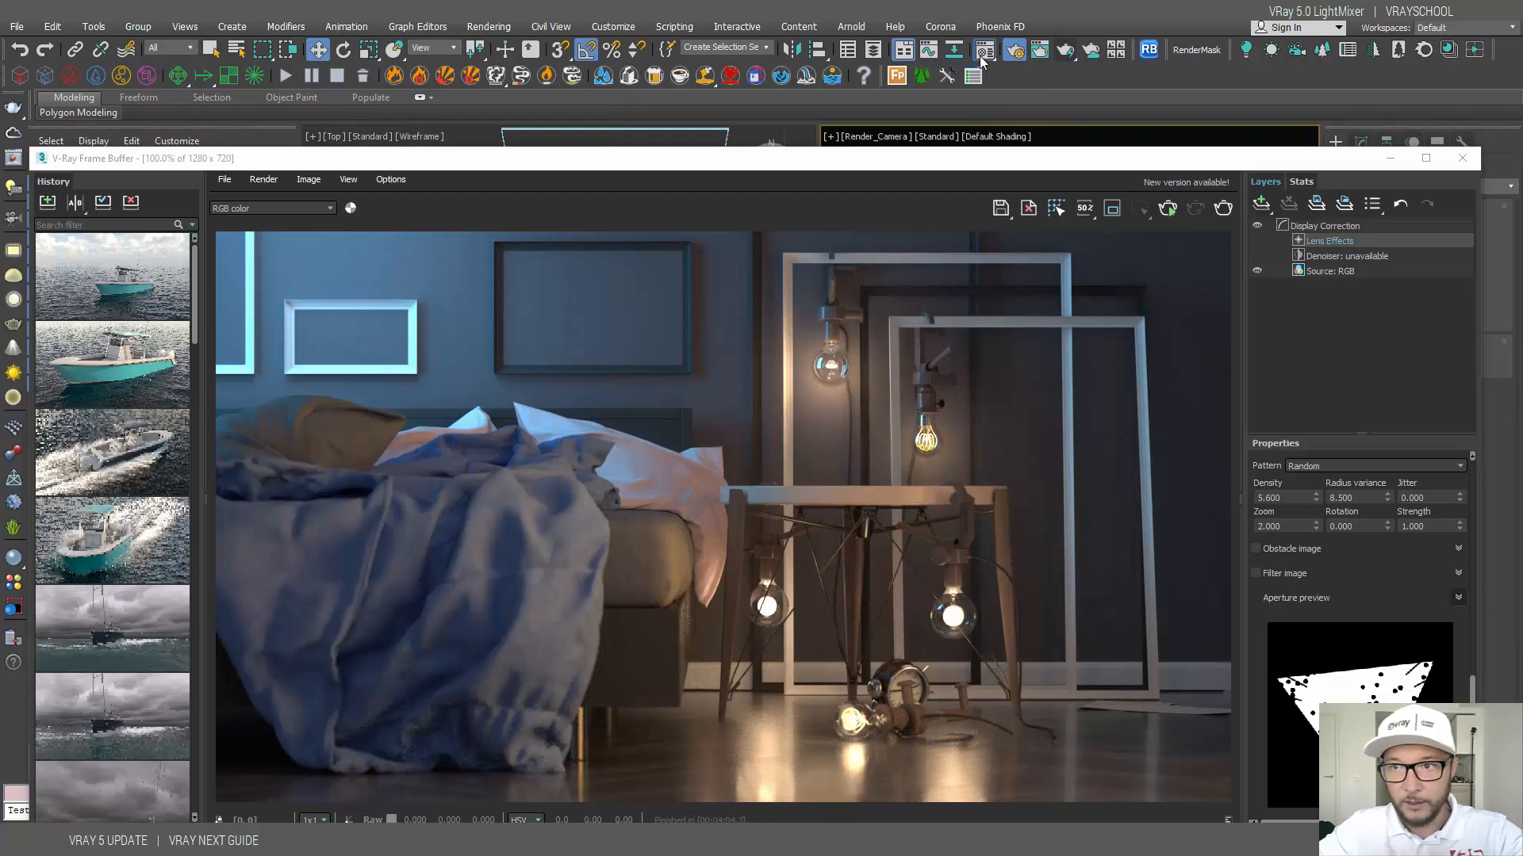
left_click_drag(1463, 110, 494, 121)
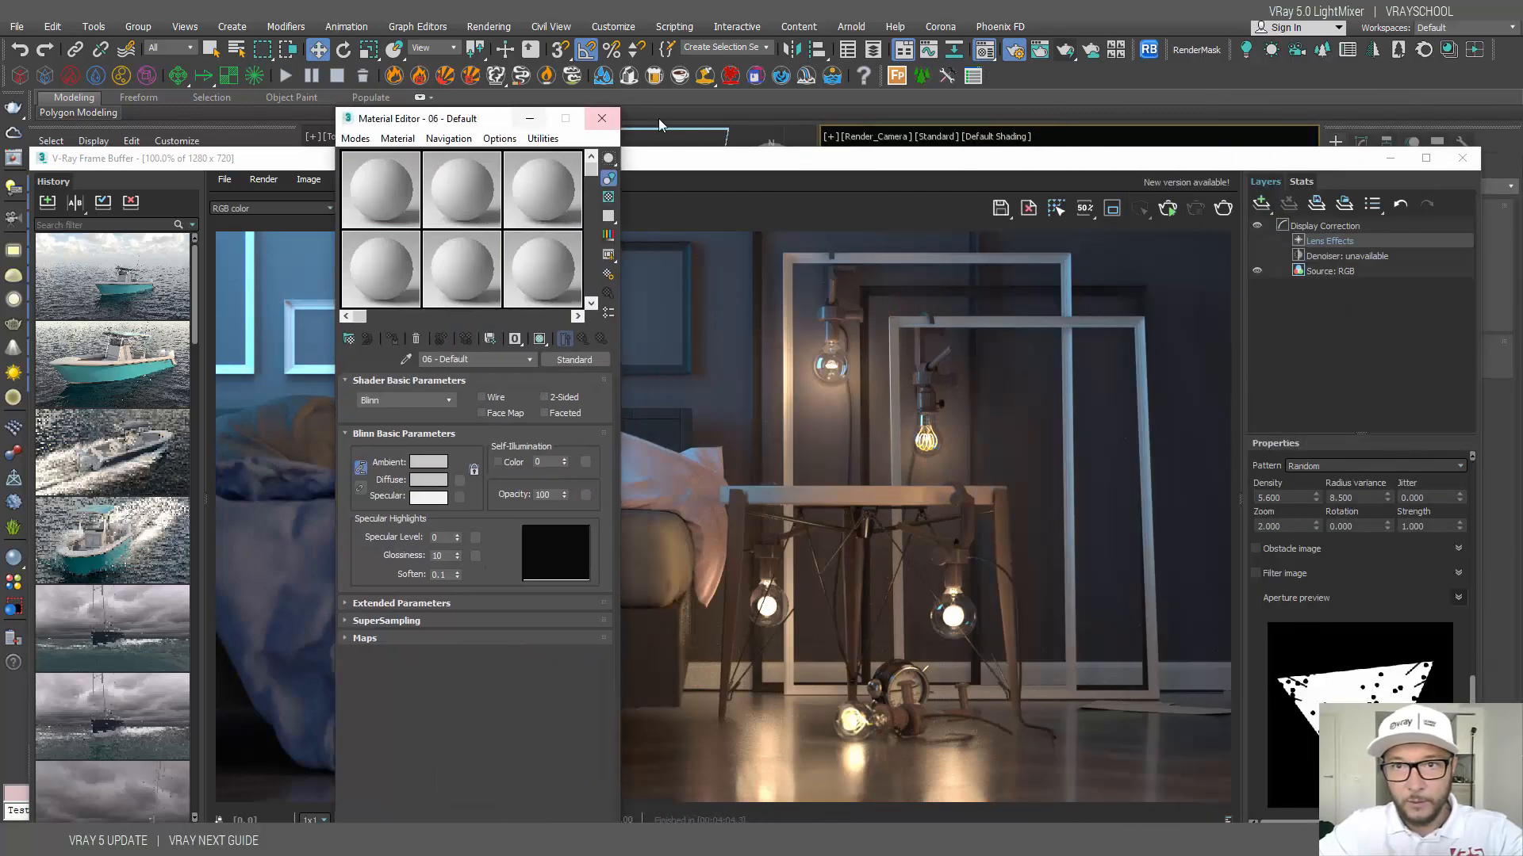
left_click(605, 117)
Step: Show the render elements in the render setup and switch the frame buffer's source layer to LightMix
left_click(1015, 53)
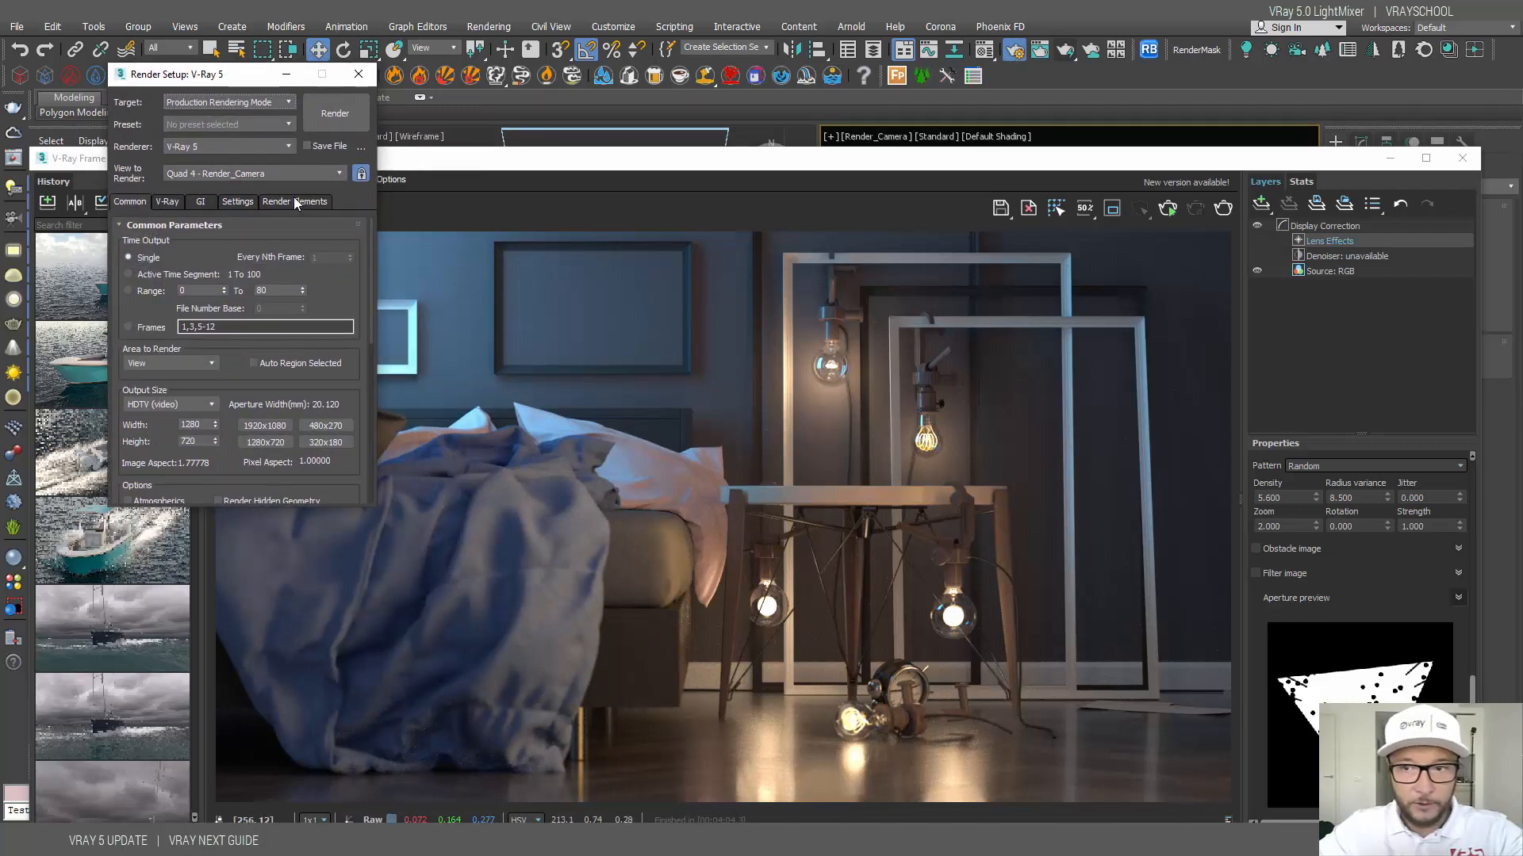
left_click(293, 202)
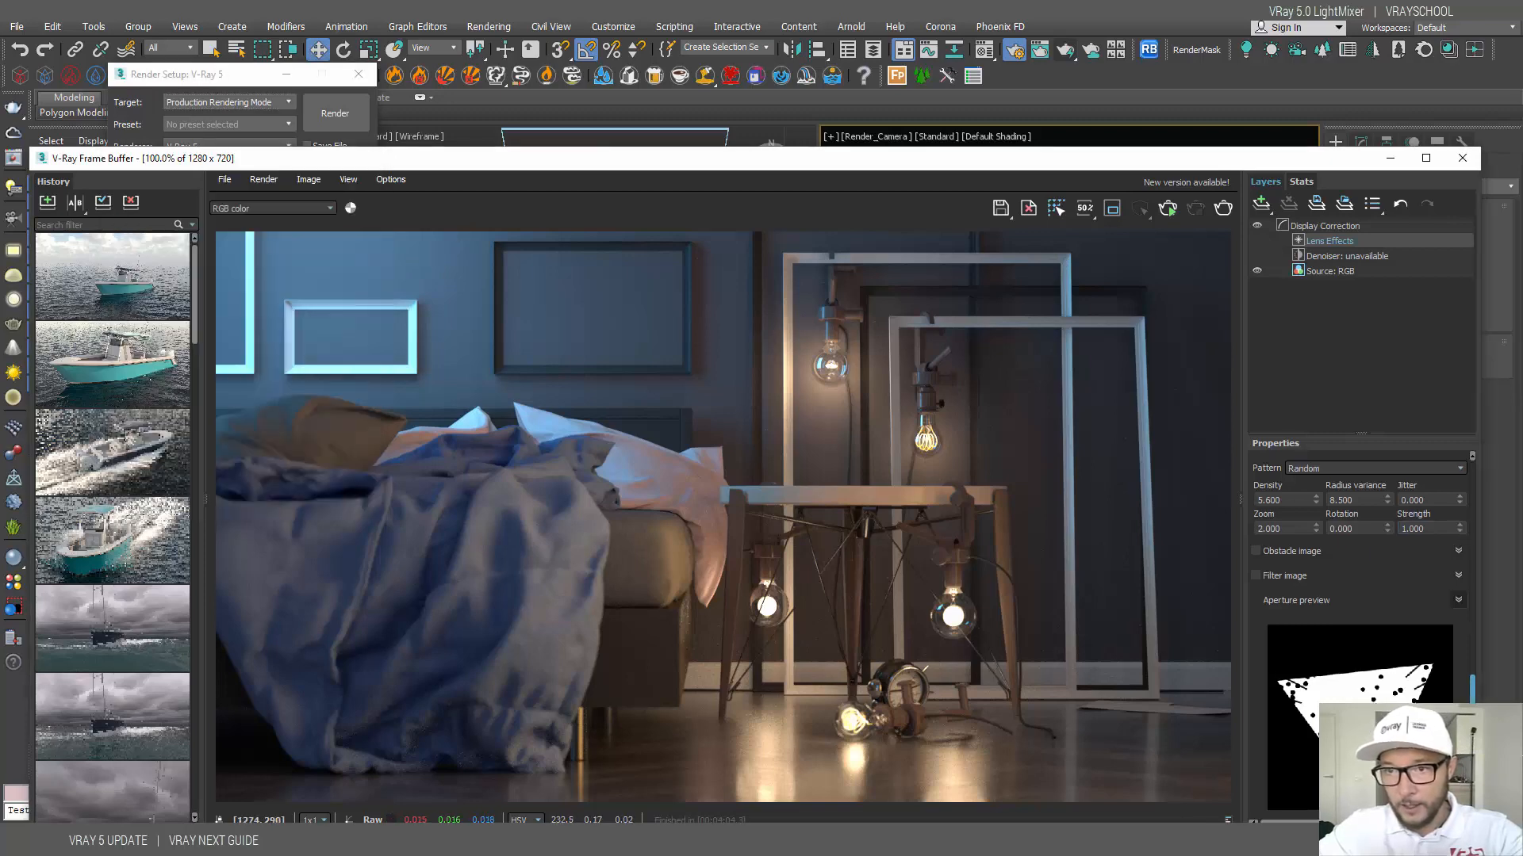
left_click(1331, 271)
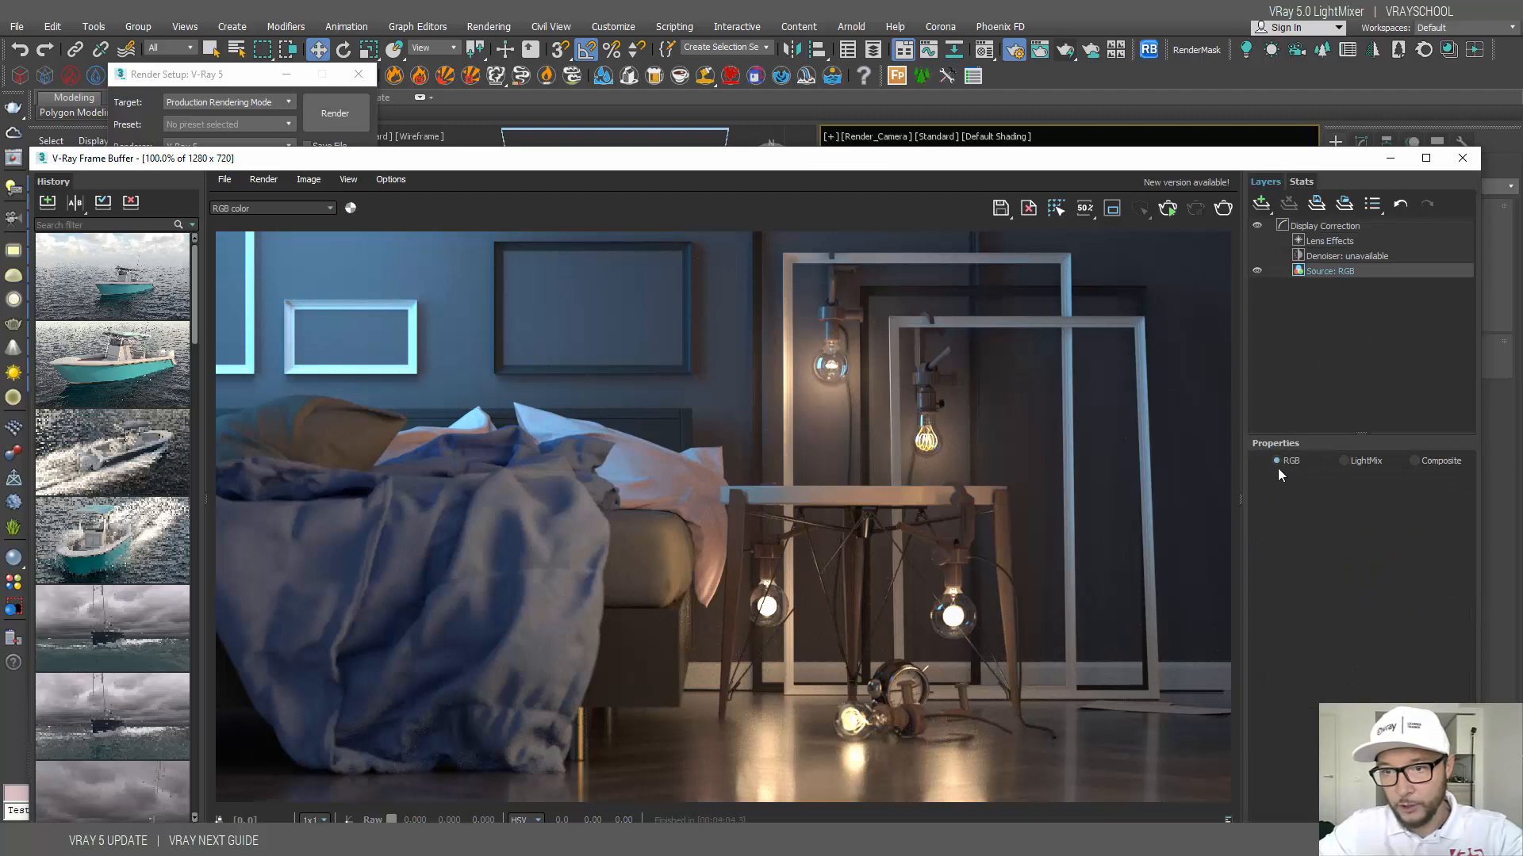
left_click(1347, 460)
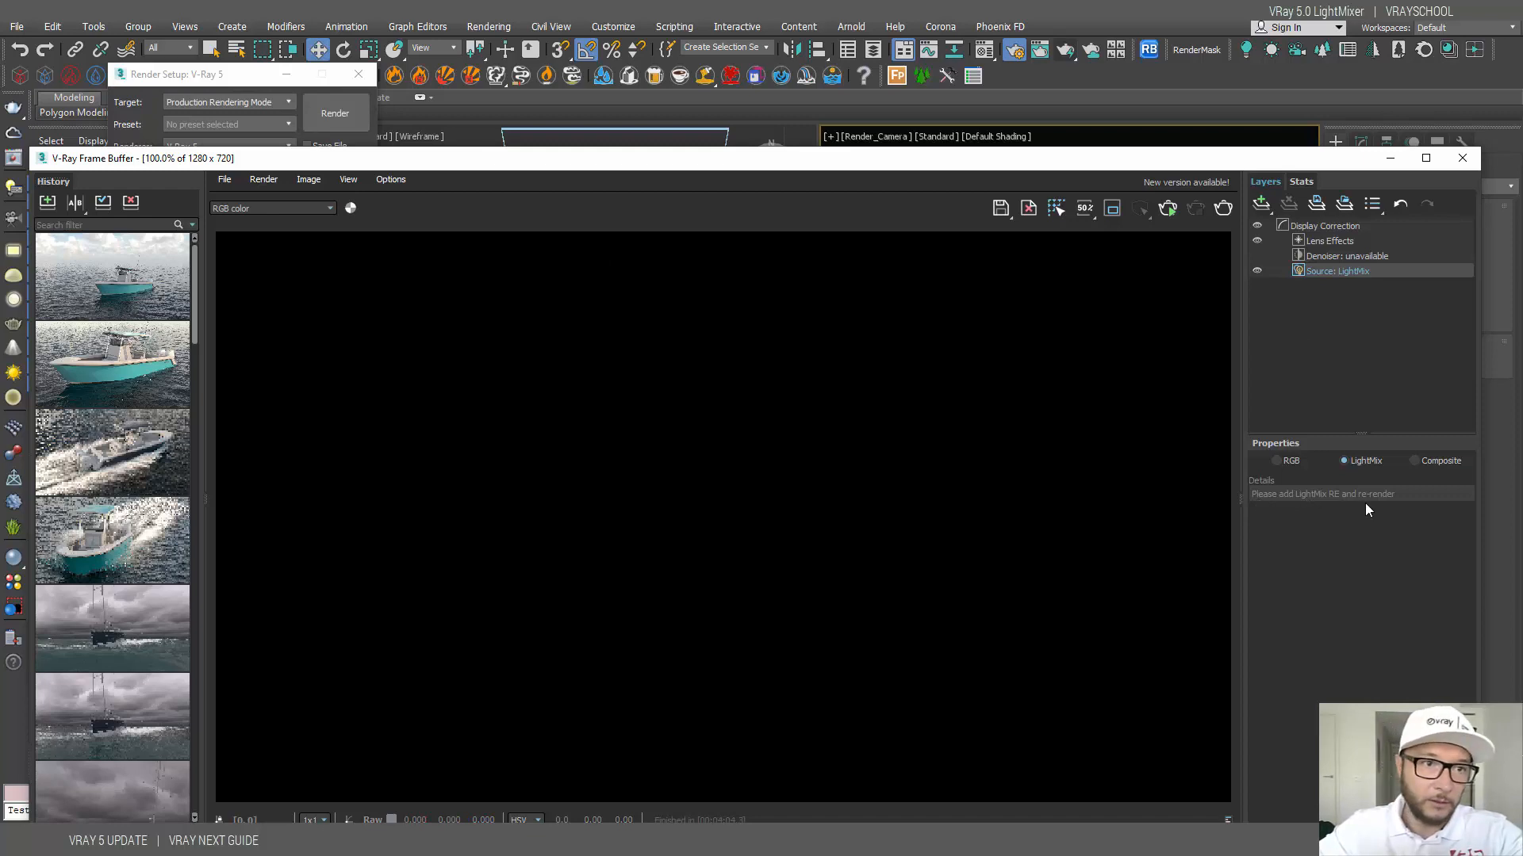
Step: Add a VRayLightMix render element, start a new render and reposition the frame buffer to show the full light list
left_click(235, 75)
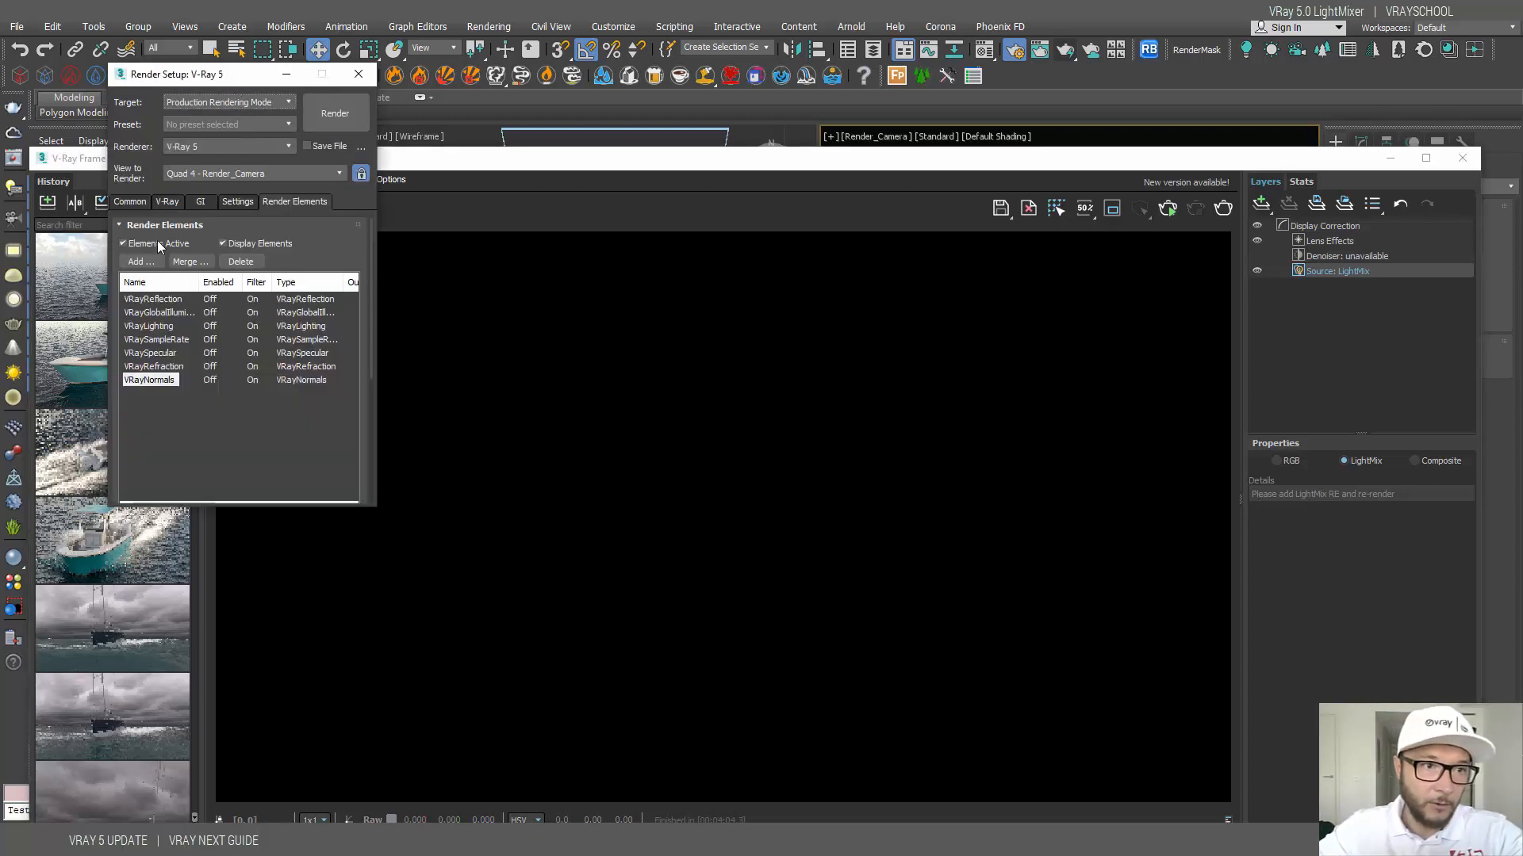
left_click(149, 263)
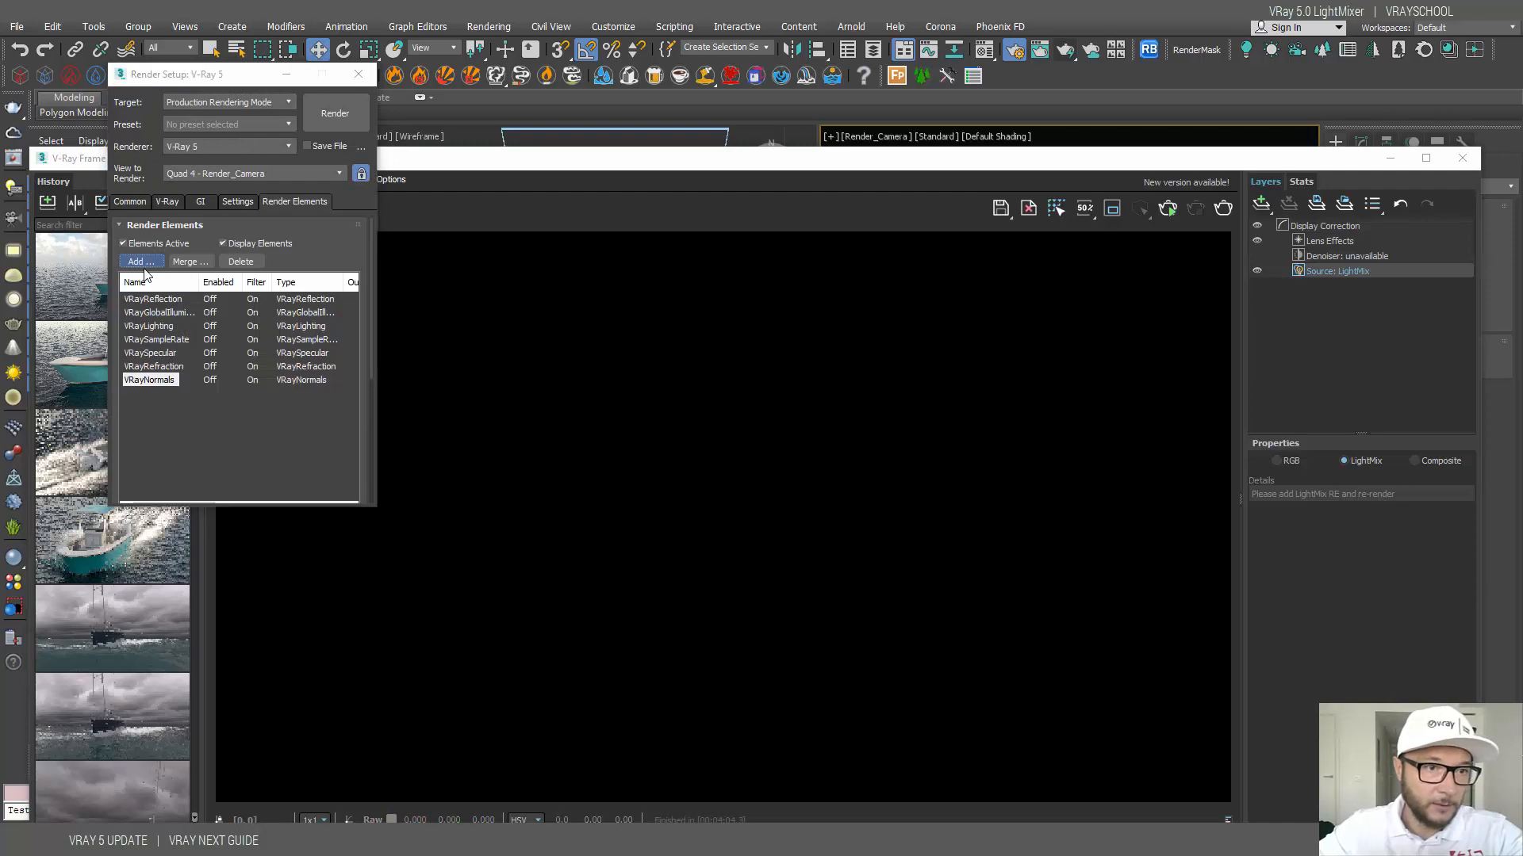
left_click(144, 307)
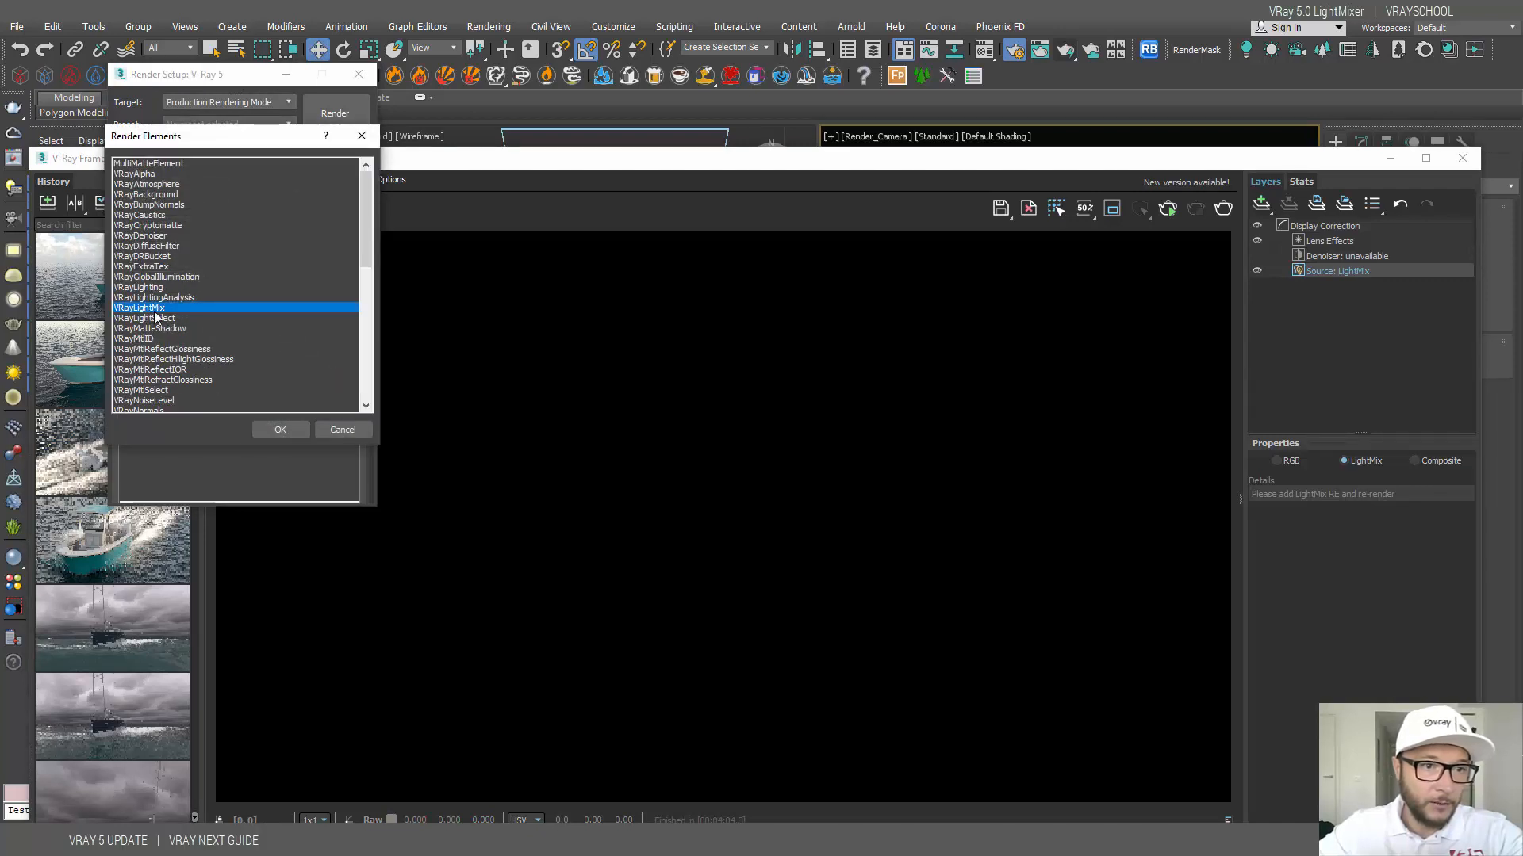
left_click(271, 431)
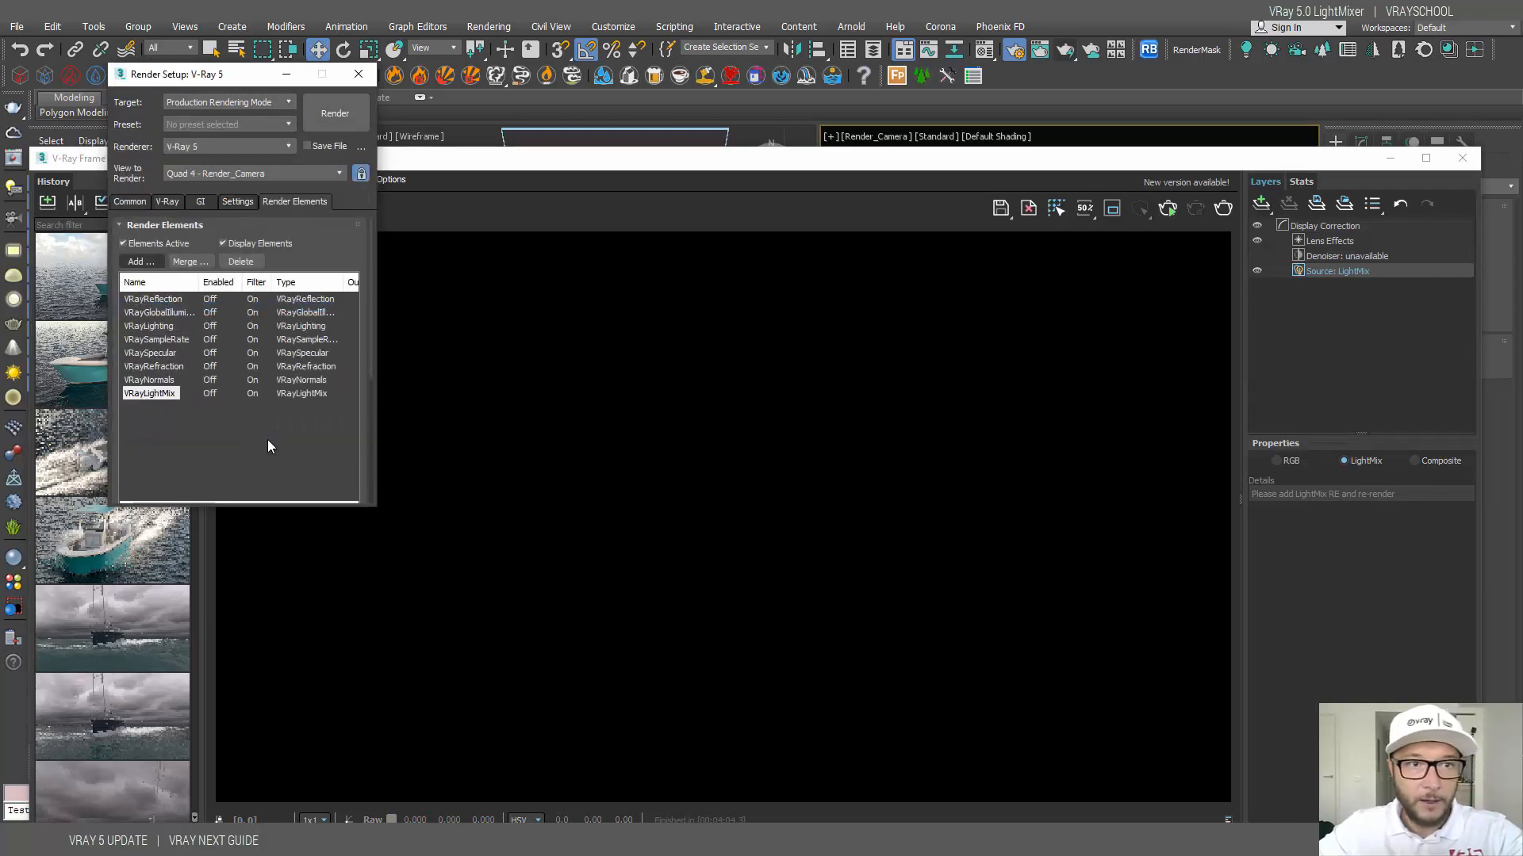
left_click(322, 120)
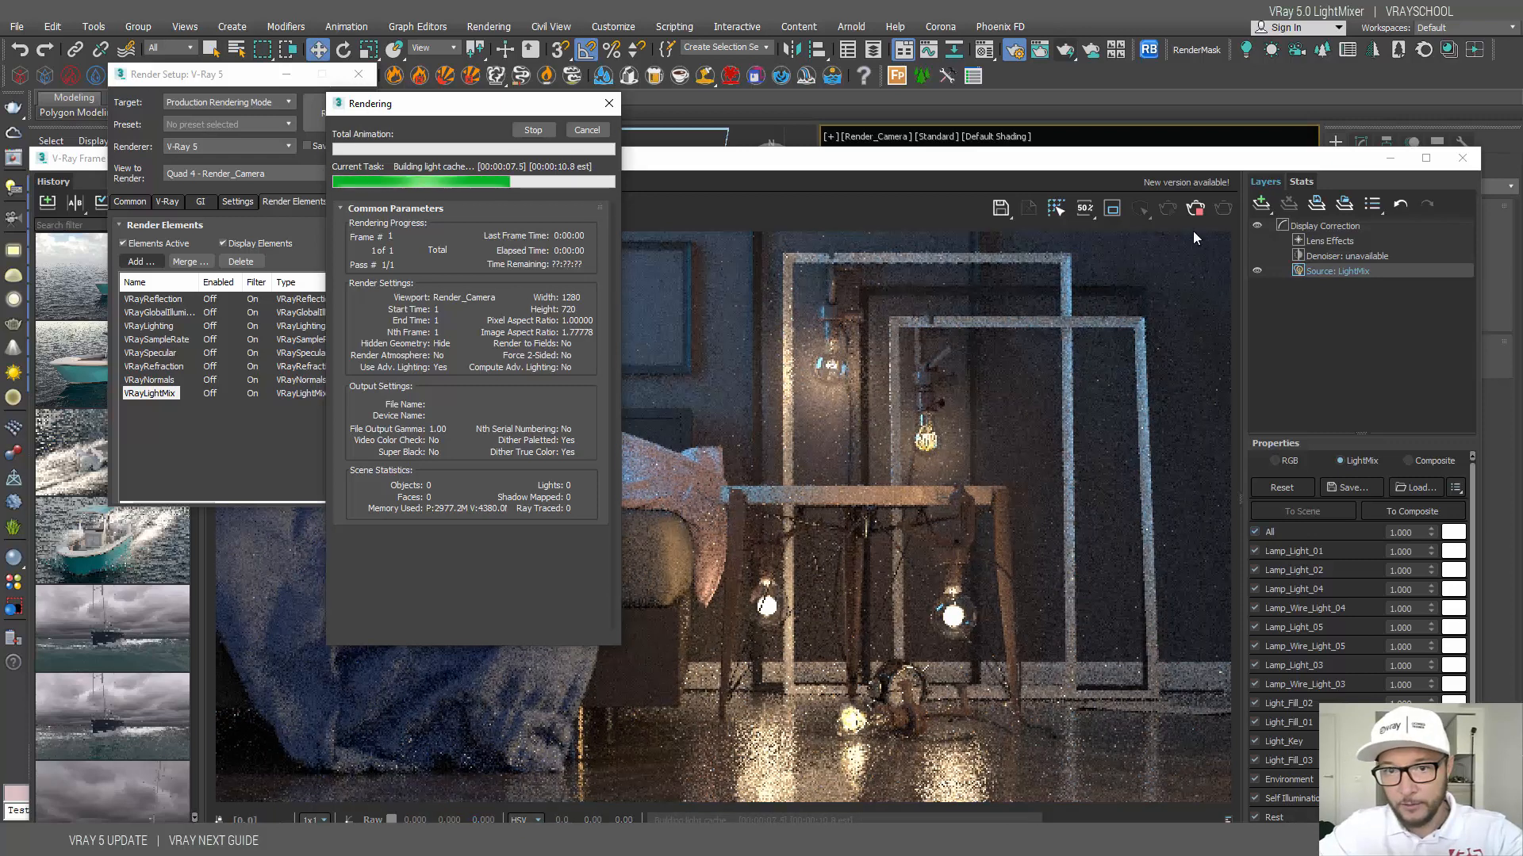
left_click_drag(1141, 165, 1133, 80)
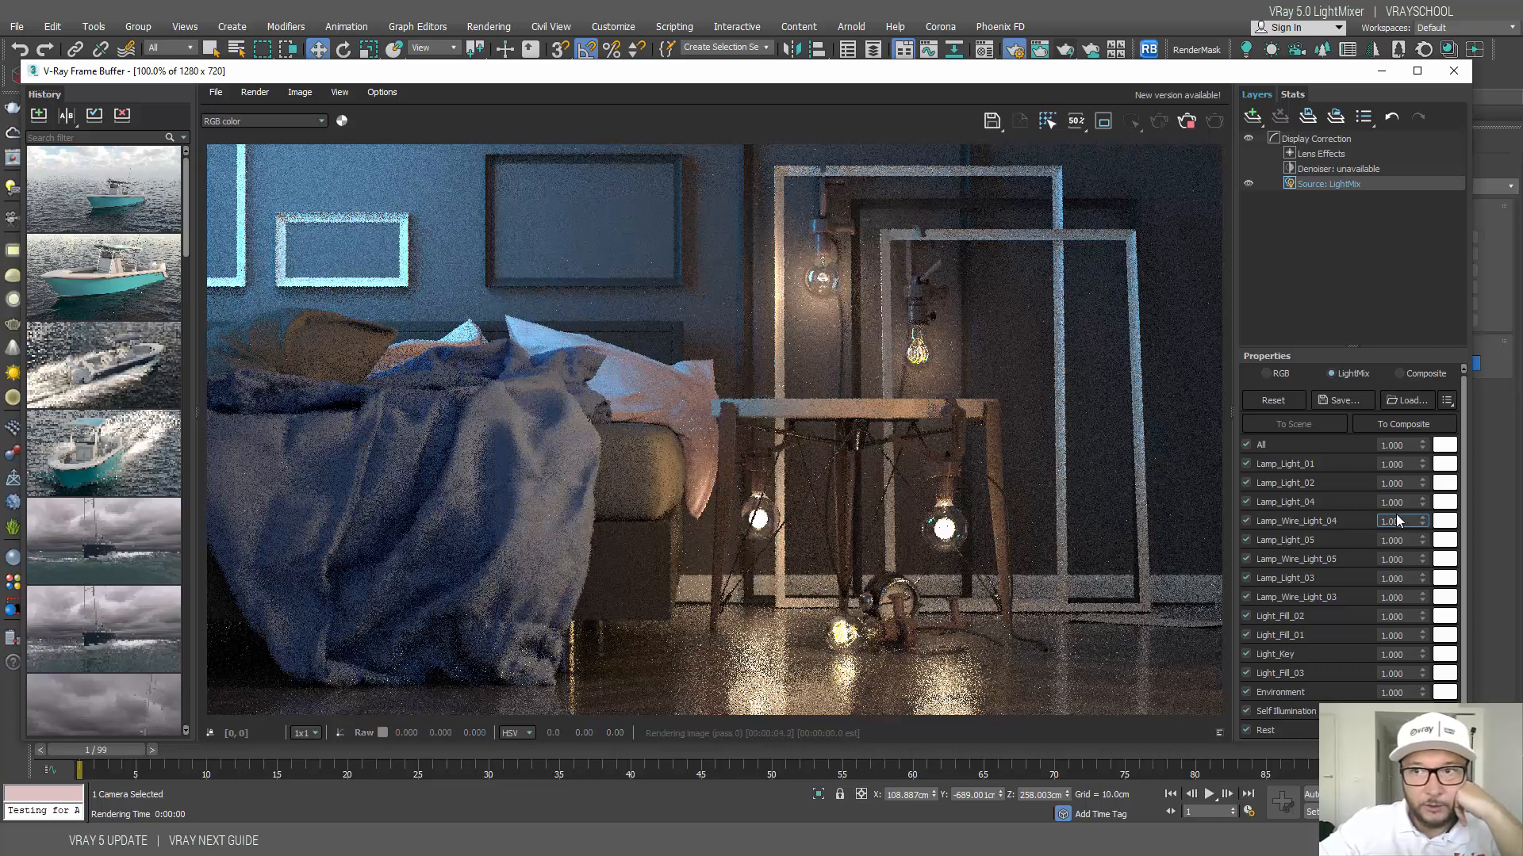
Step: Check the properties of the Display Correction and Lens Effects layers and return to the LightMix source's light list
left_click(1332, 140)
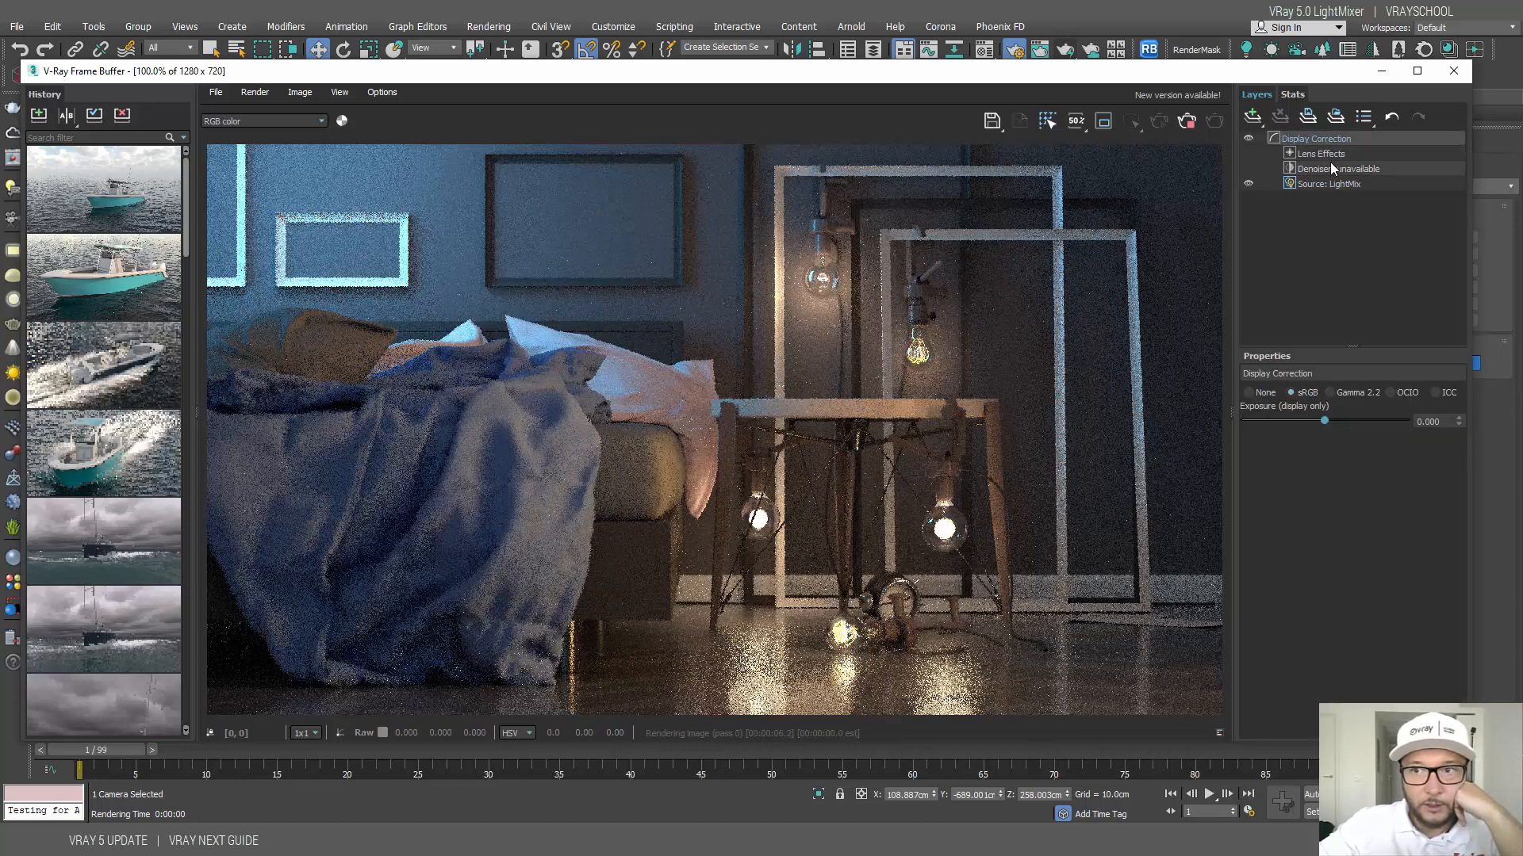
left_click(1328, 158)
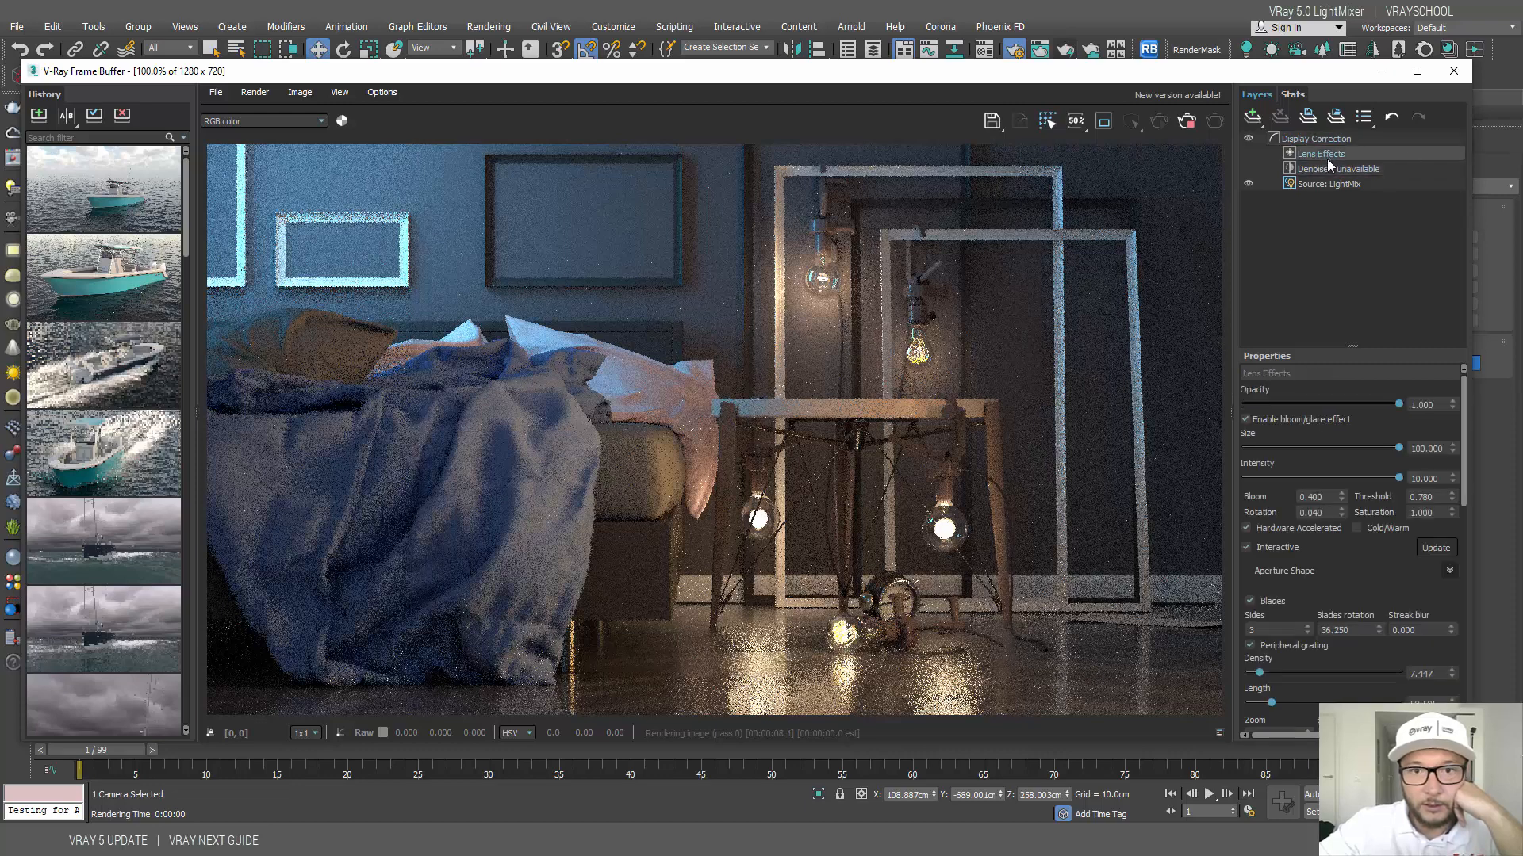
left_click(1324, 193)
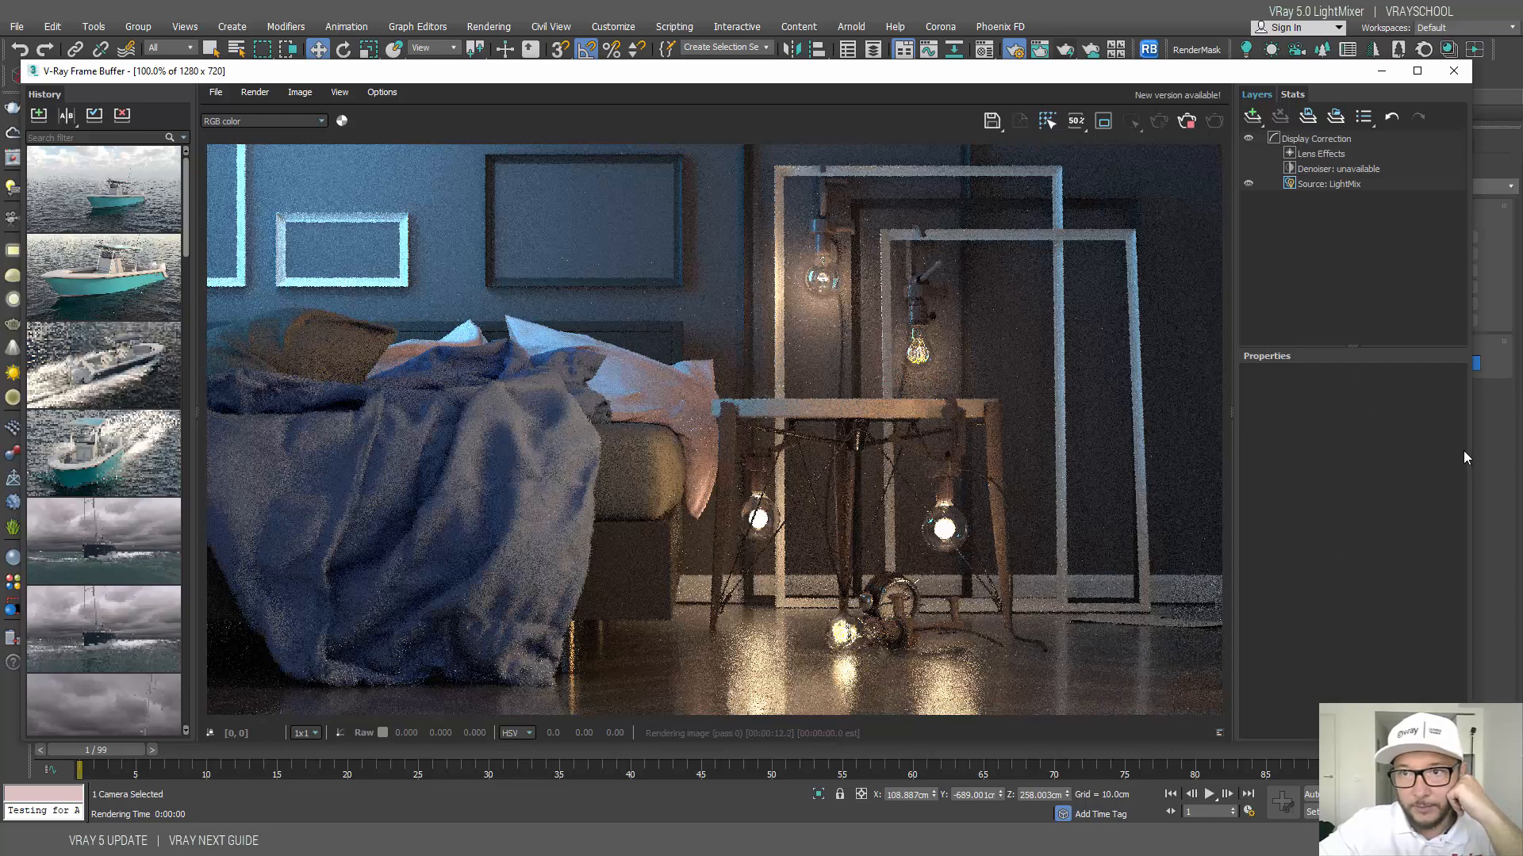
left_click(1320, 184)
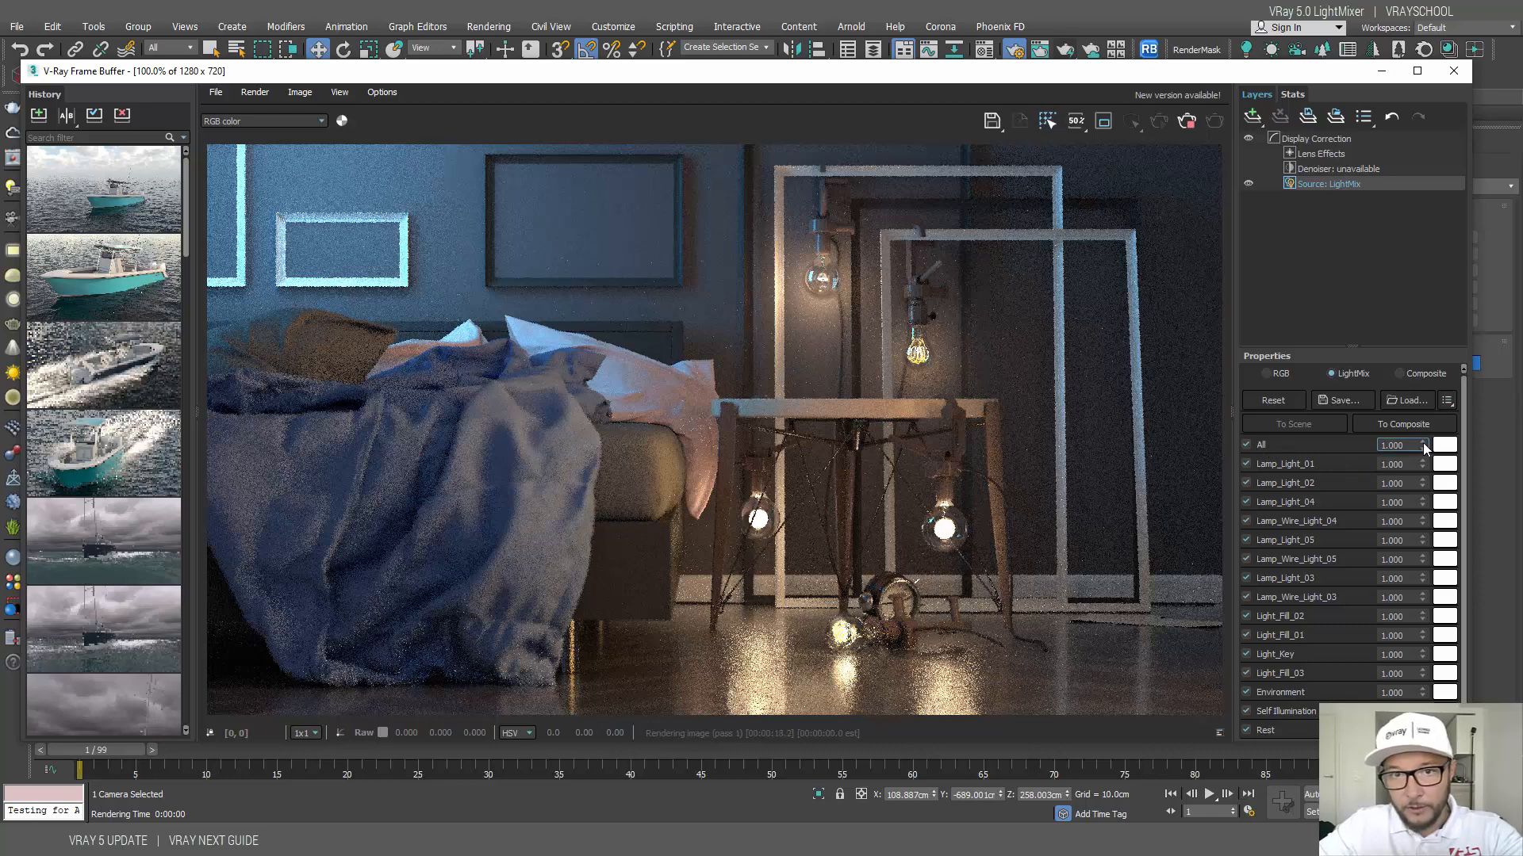
Step: Set the overall LightMix intensity to 1.105 and switch Lamp_Light_02 and Lamp_Light_04 off and on to check their contribution
left_click_drag(1423, 446, 1425, 422)
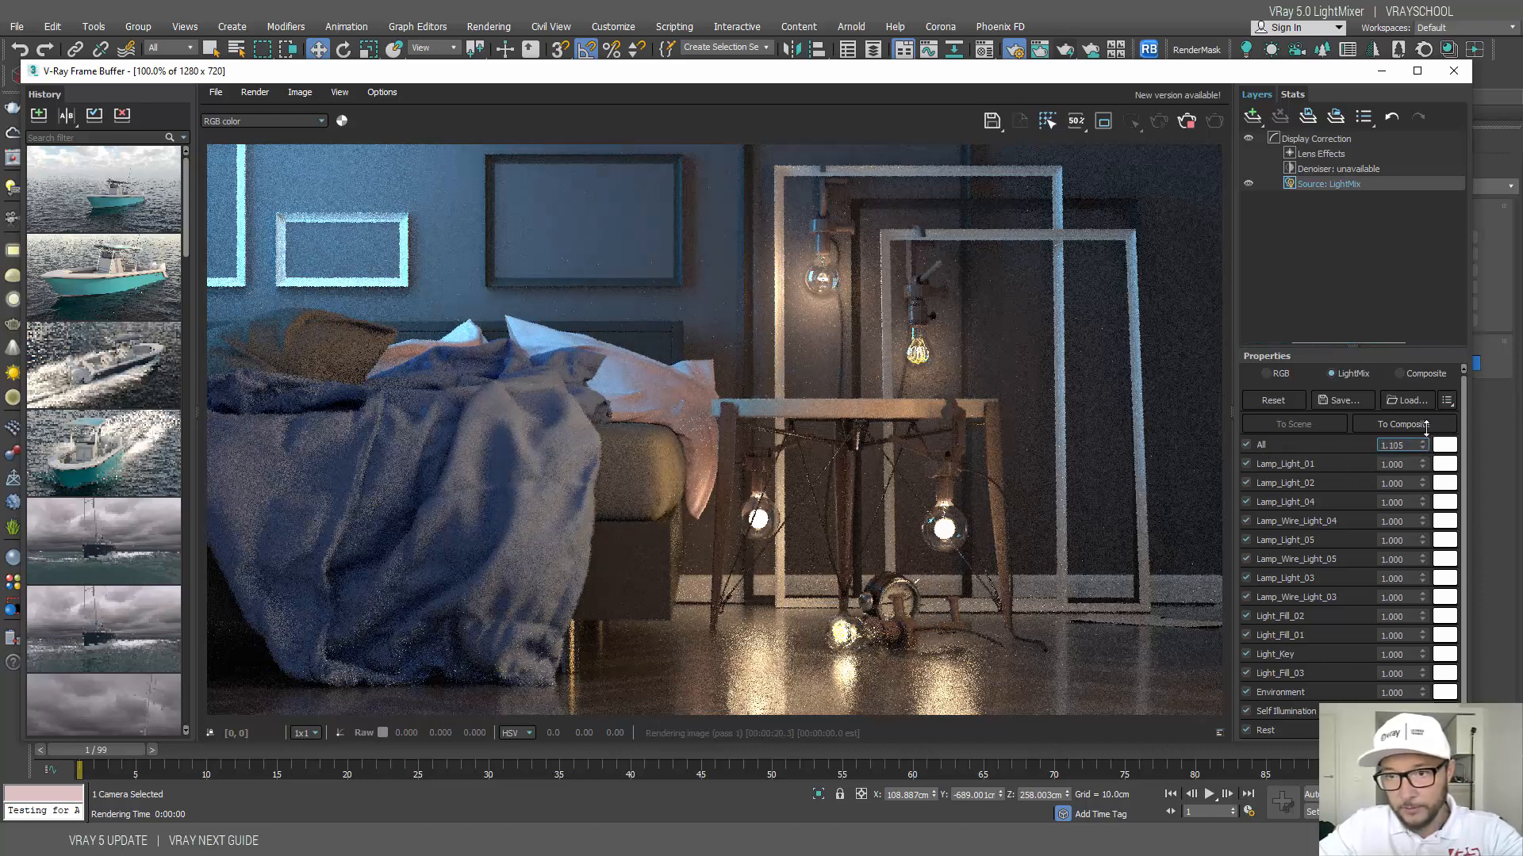
left_click(1246, 483)
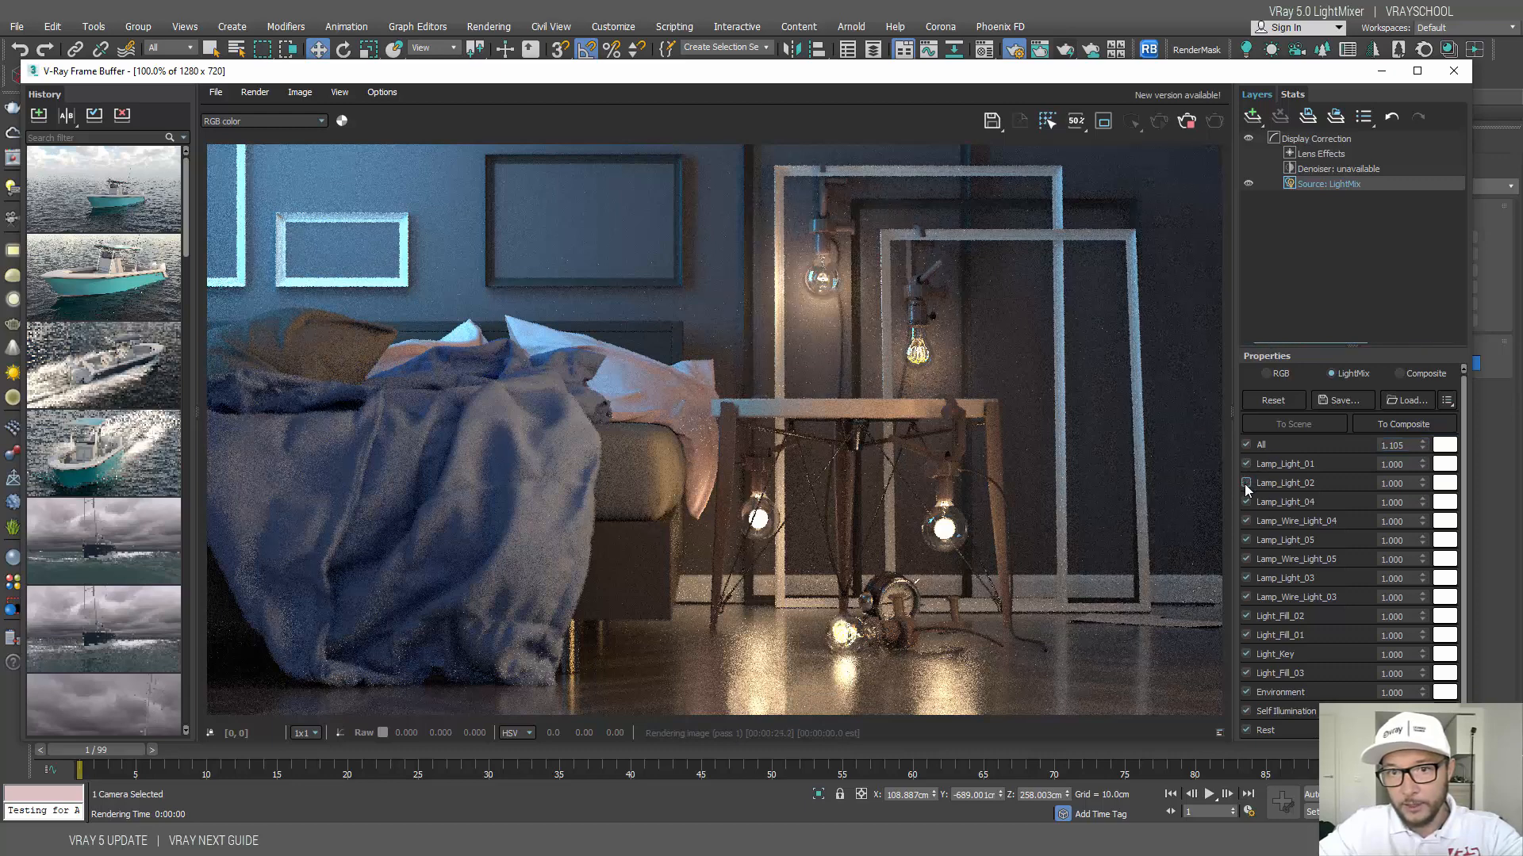
left_click(1245, 483)
left_click(1245, 502)
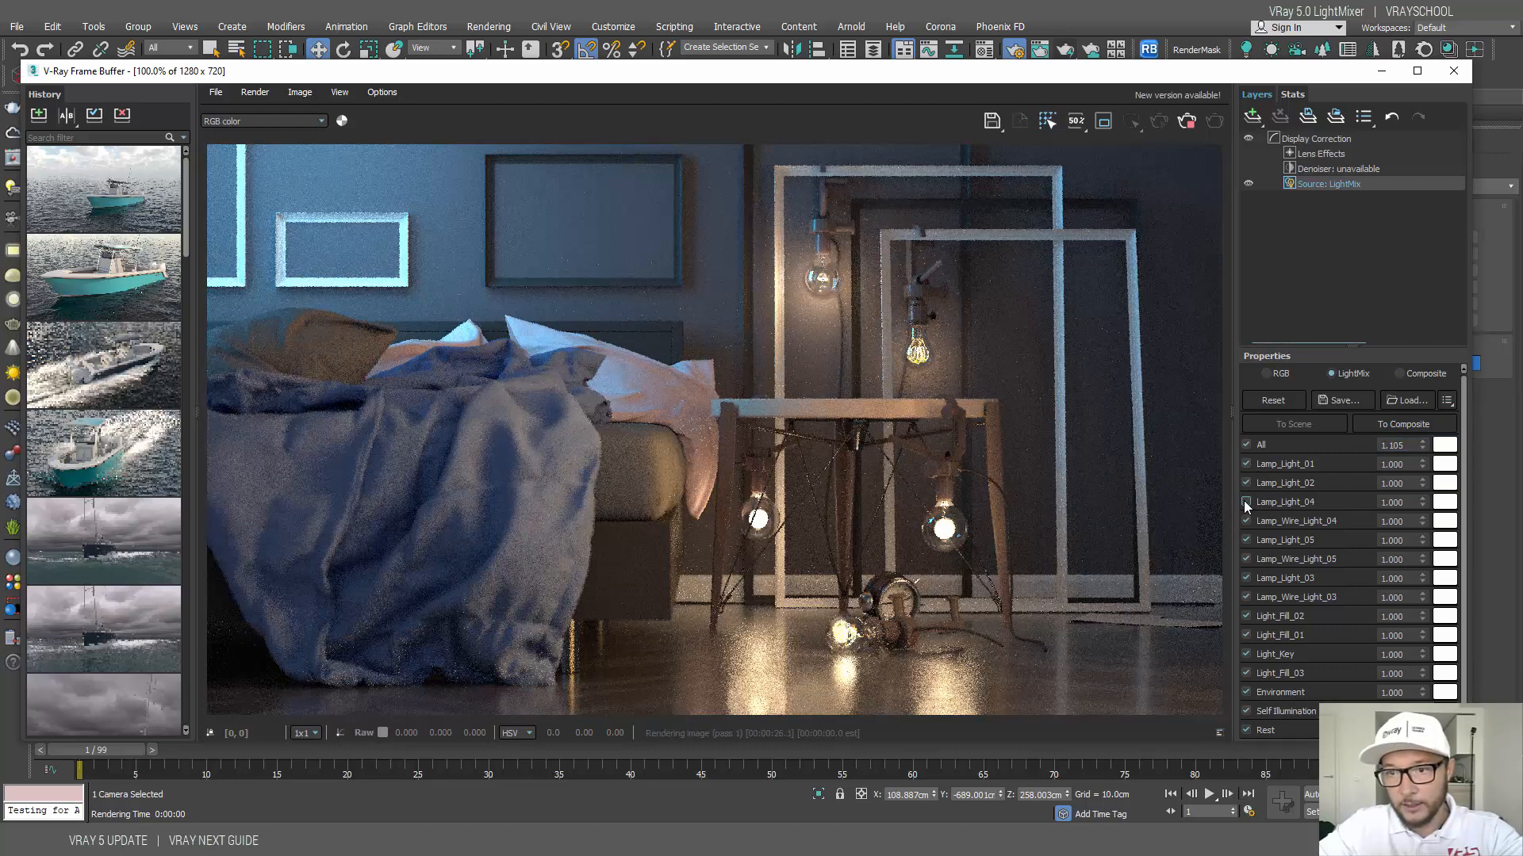
left_click(1244, 502)
Step: Set the intensity of Lamp_Light_01 to 0.990, Lamp_Light_02 to 1.050, Lamp_Light_04 to 1.100 and Lamp_Wire_Light_04 to 1.095
left_click_drag(1423, 522, 1424, 472)
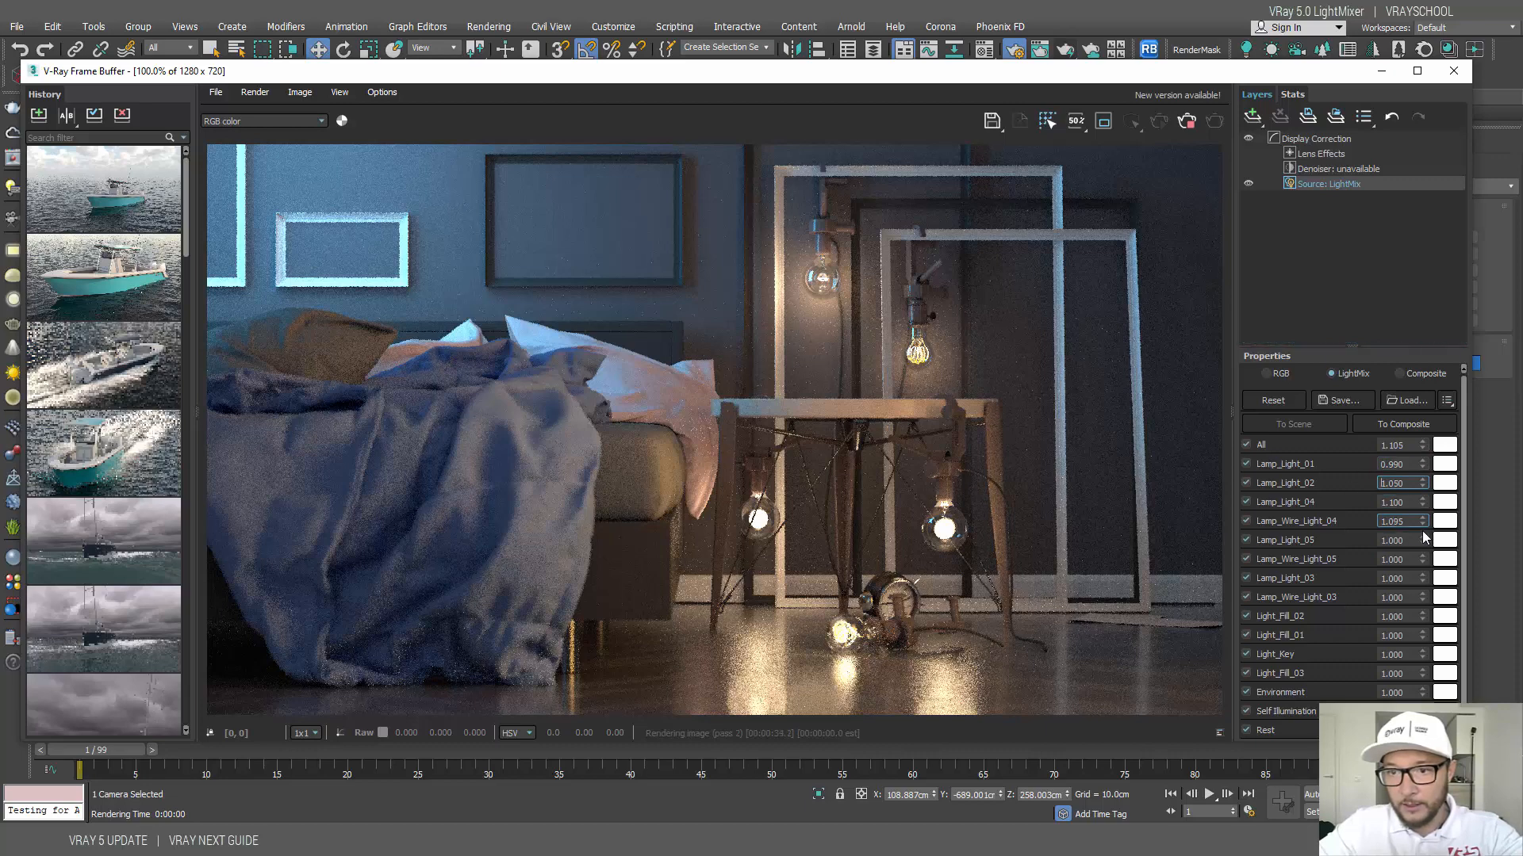
left_click(1449, 544)
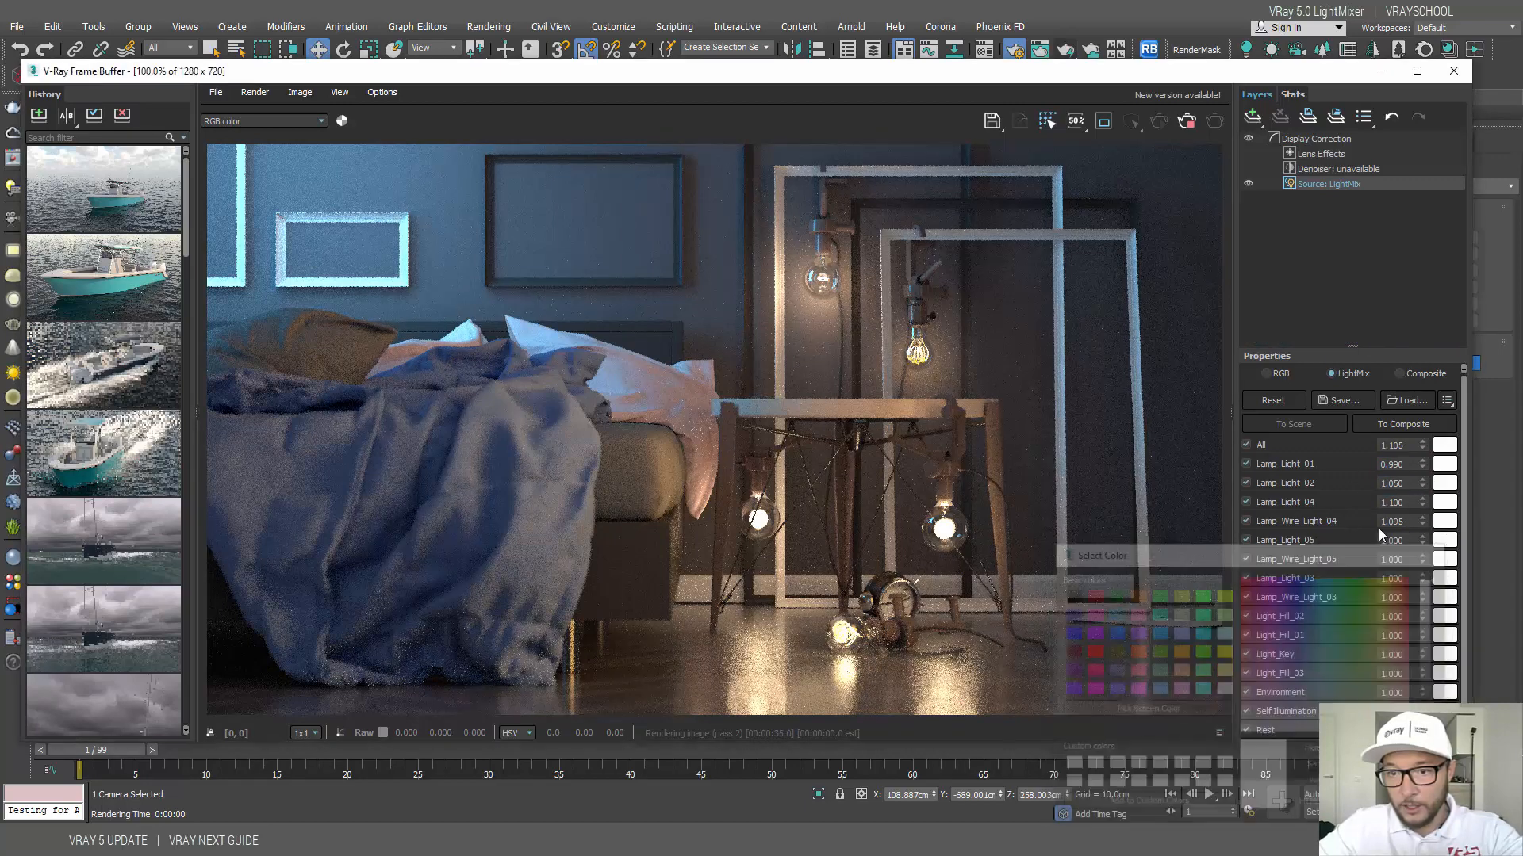
Step: Switch Lamp_Light_03, Lamp_Wire_Light_03 and Light_Fill_02 off and on to compare each light's effect on the render
left_click(1246, 540)
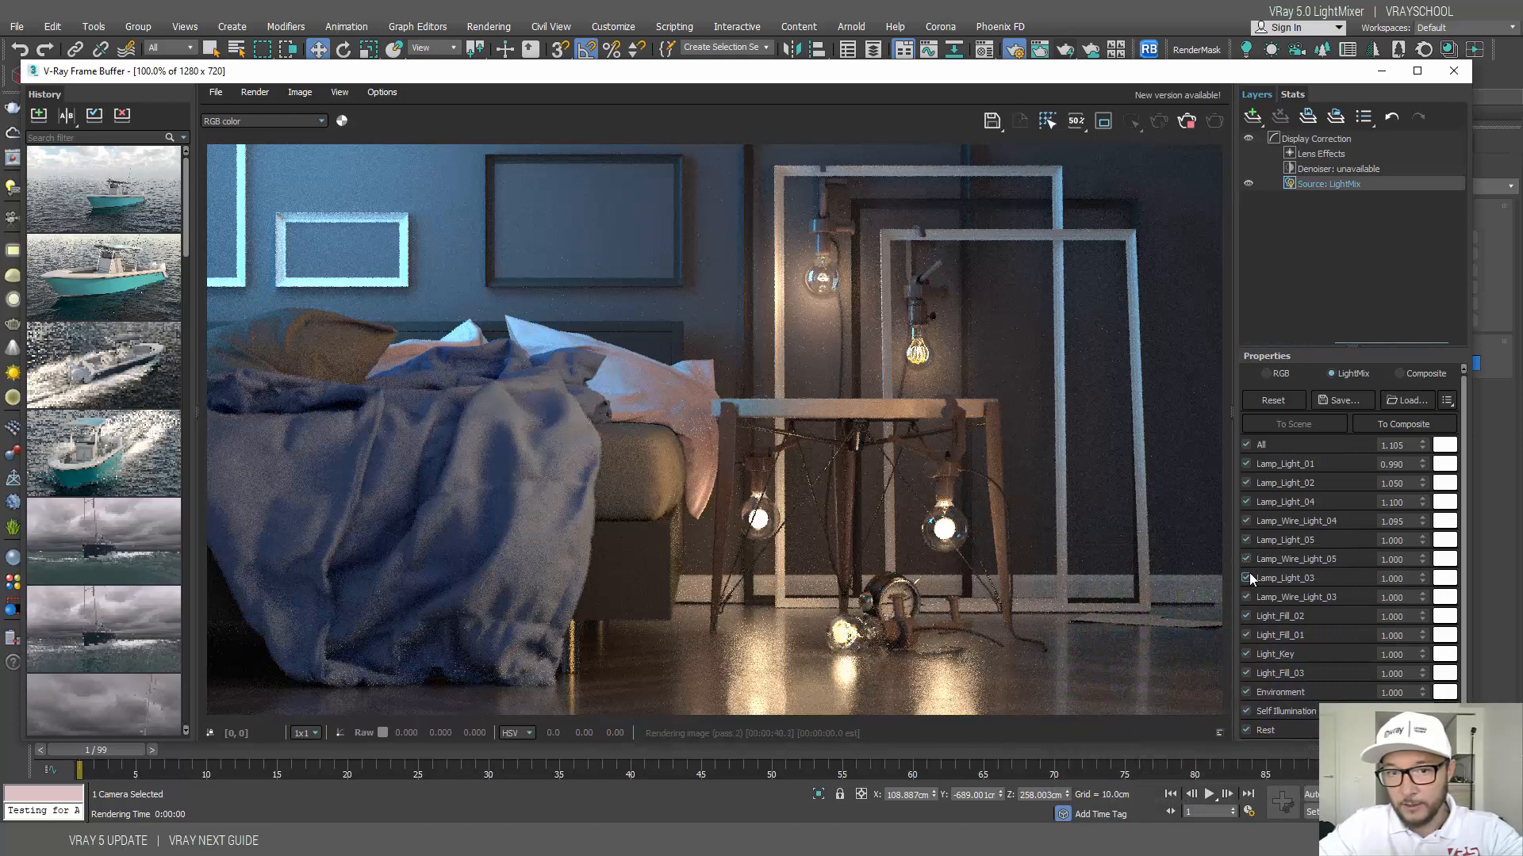
left_click(1247, 577)
left_click(1248, 577)
left_click(1246, 597)
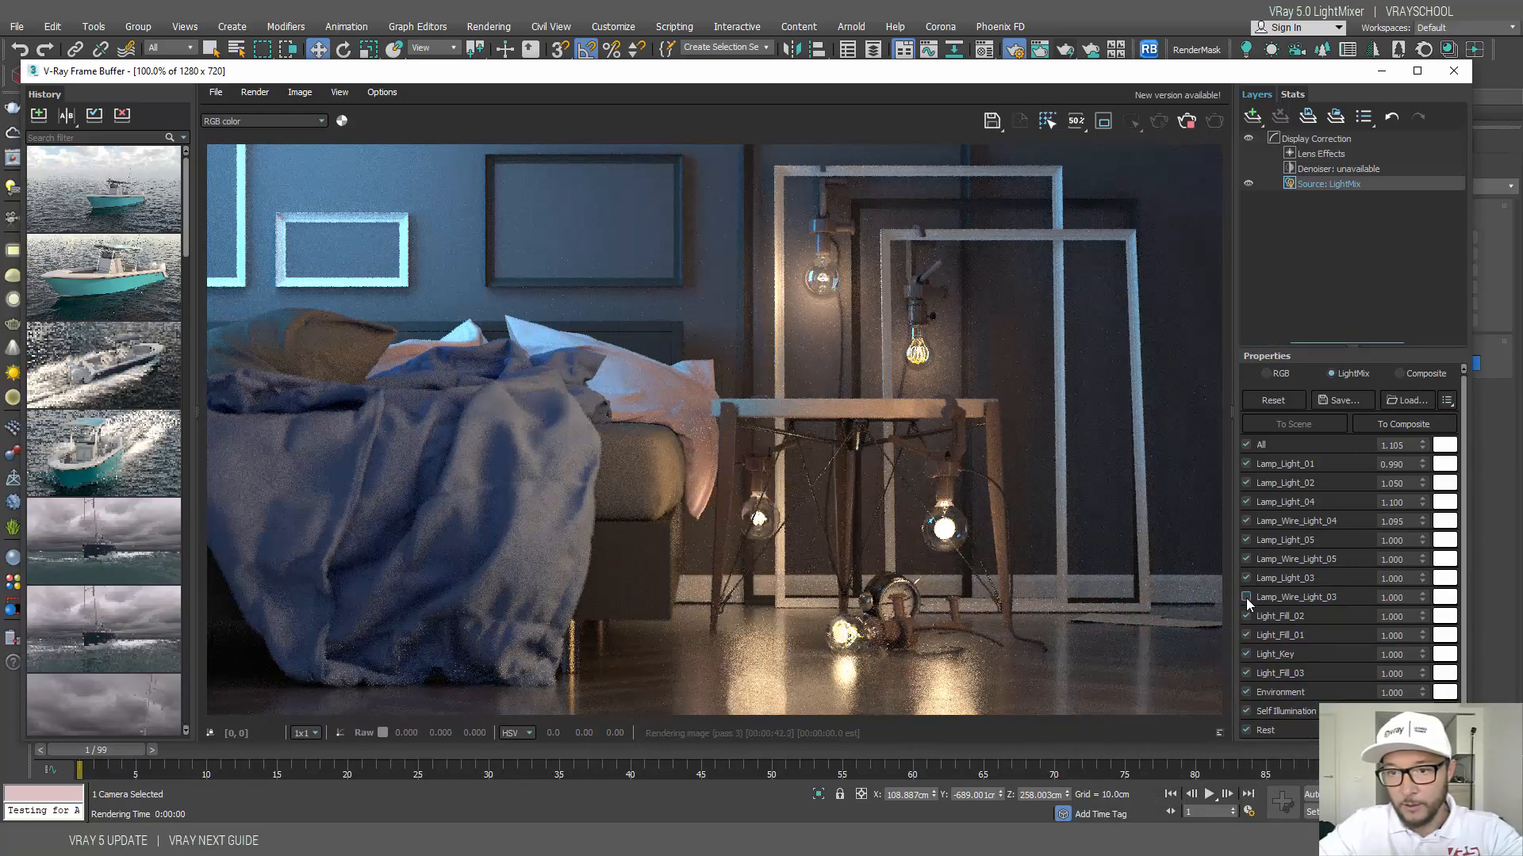
left_click(1246, 597)
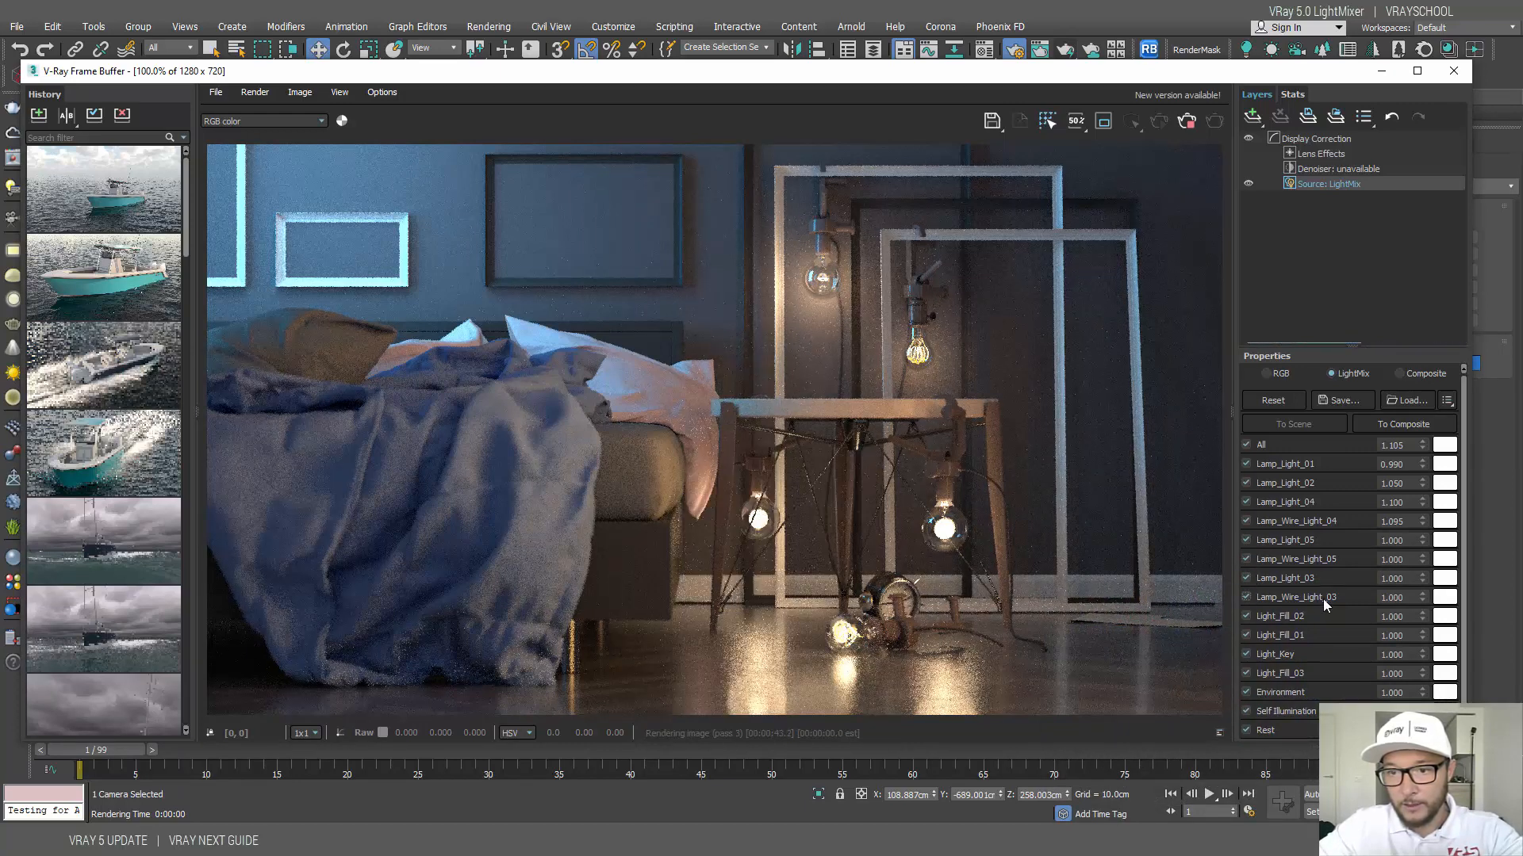
left_click(1246, 617)
left_click(1246, 616)
left_click(1246, 618)
left_click(1245, 617)
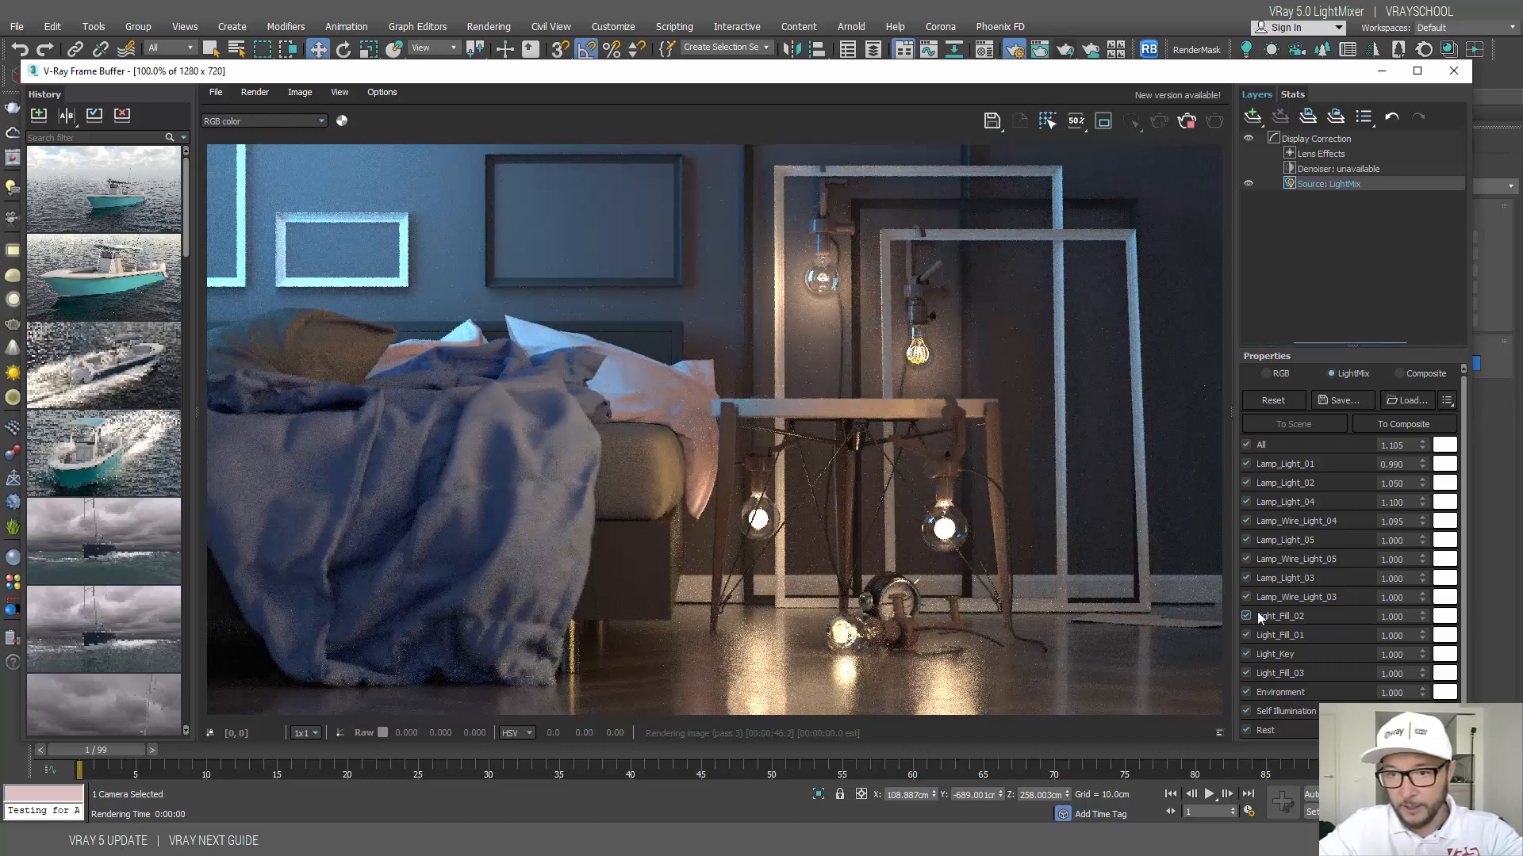
left_click(1281, 616)
left_click(1279, 617)
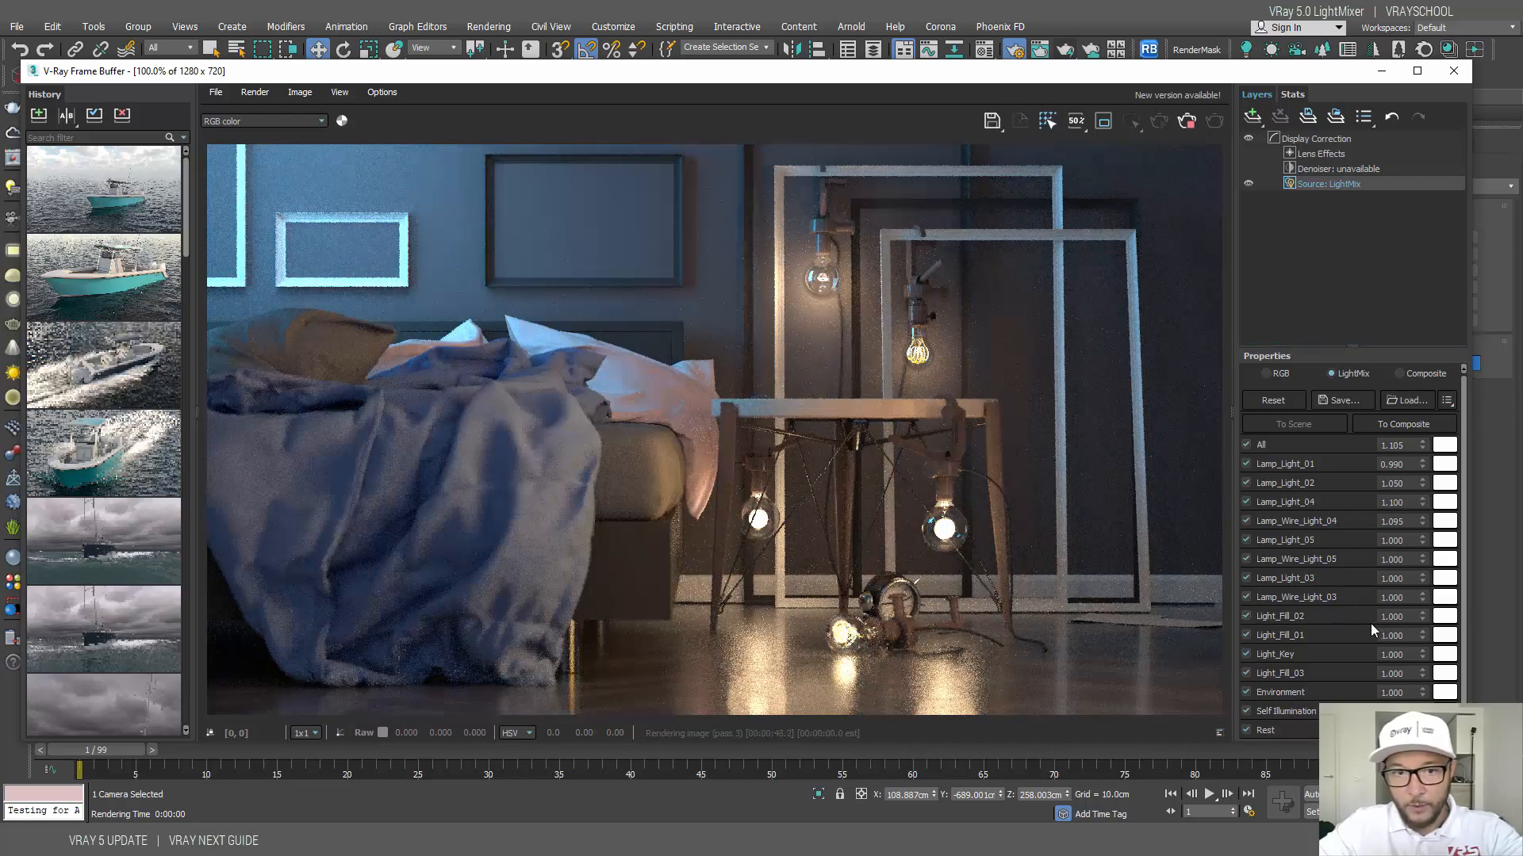
Step: Set the intensity of Light_Fill_02 to 2.580, Light_Fill_01 to 1.280, Light_Key to 1.330 and Light_Fill_03 to 1.105
left_click(1422, 613)
left_click_drag(1422, 614, 1420, 585)
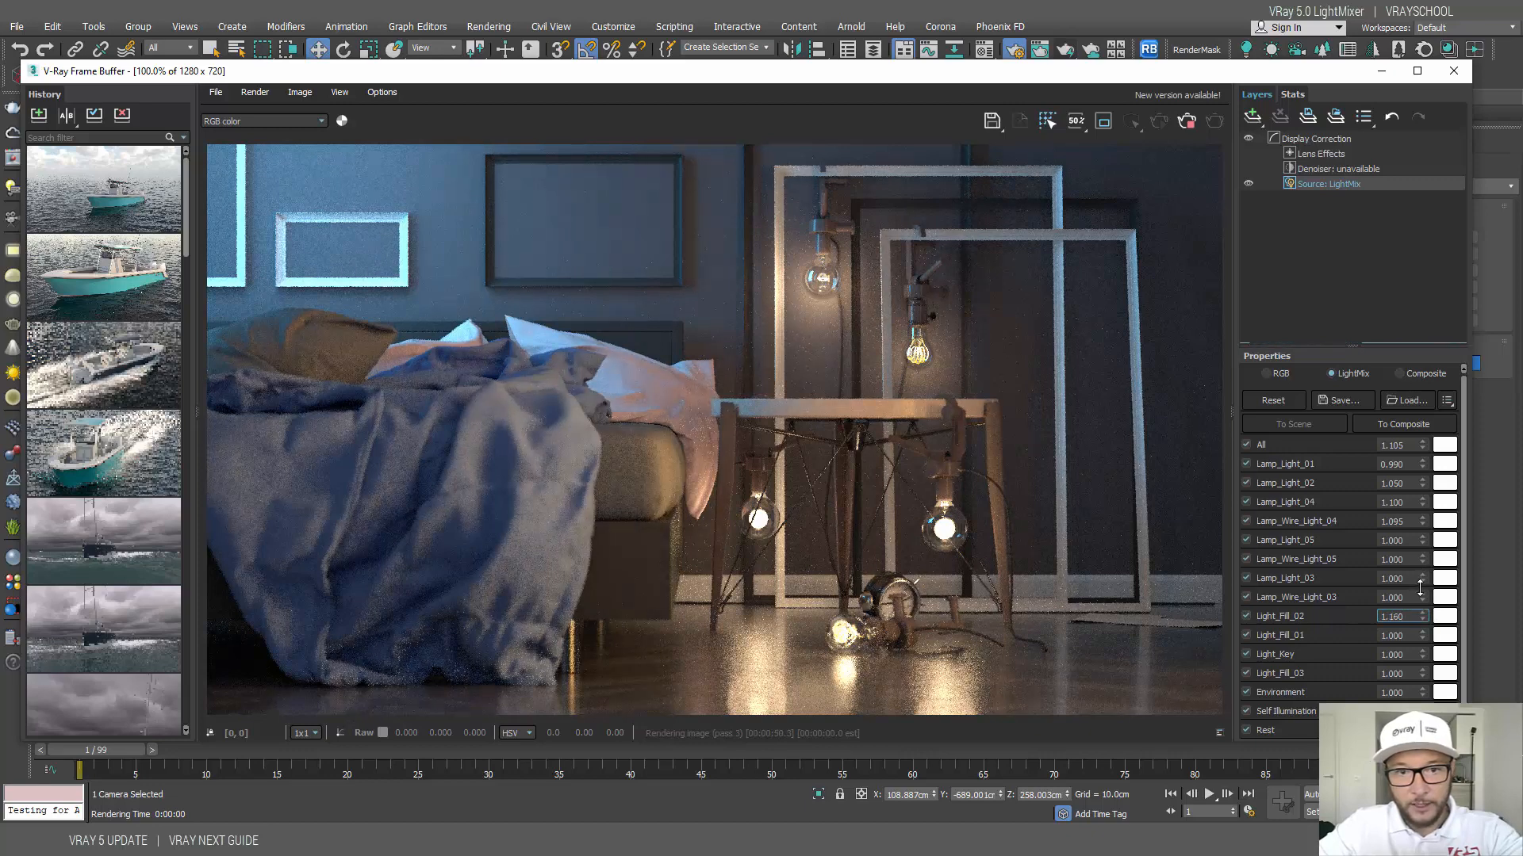
left_click_drag(1408, 410, 1410, 359)
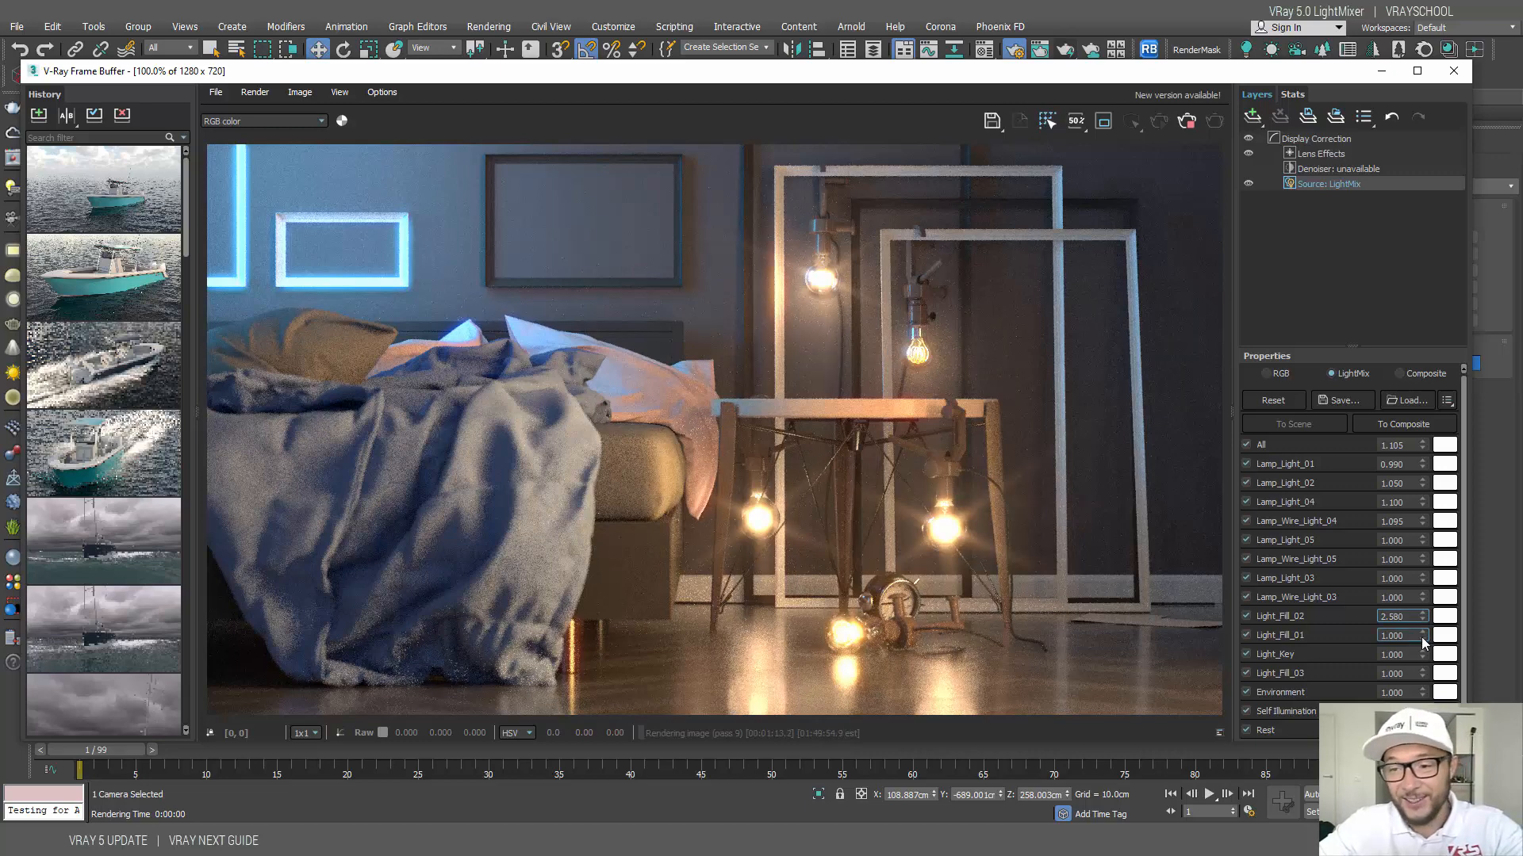
left_click_drag(1424, 632, 1402, 571)
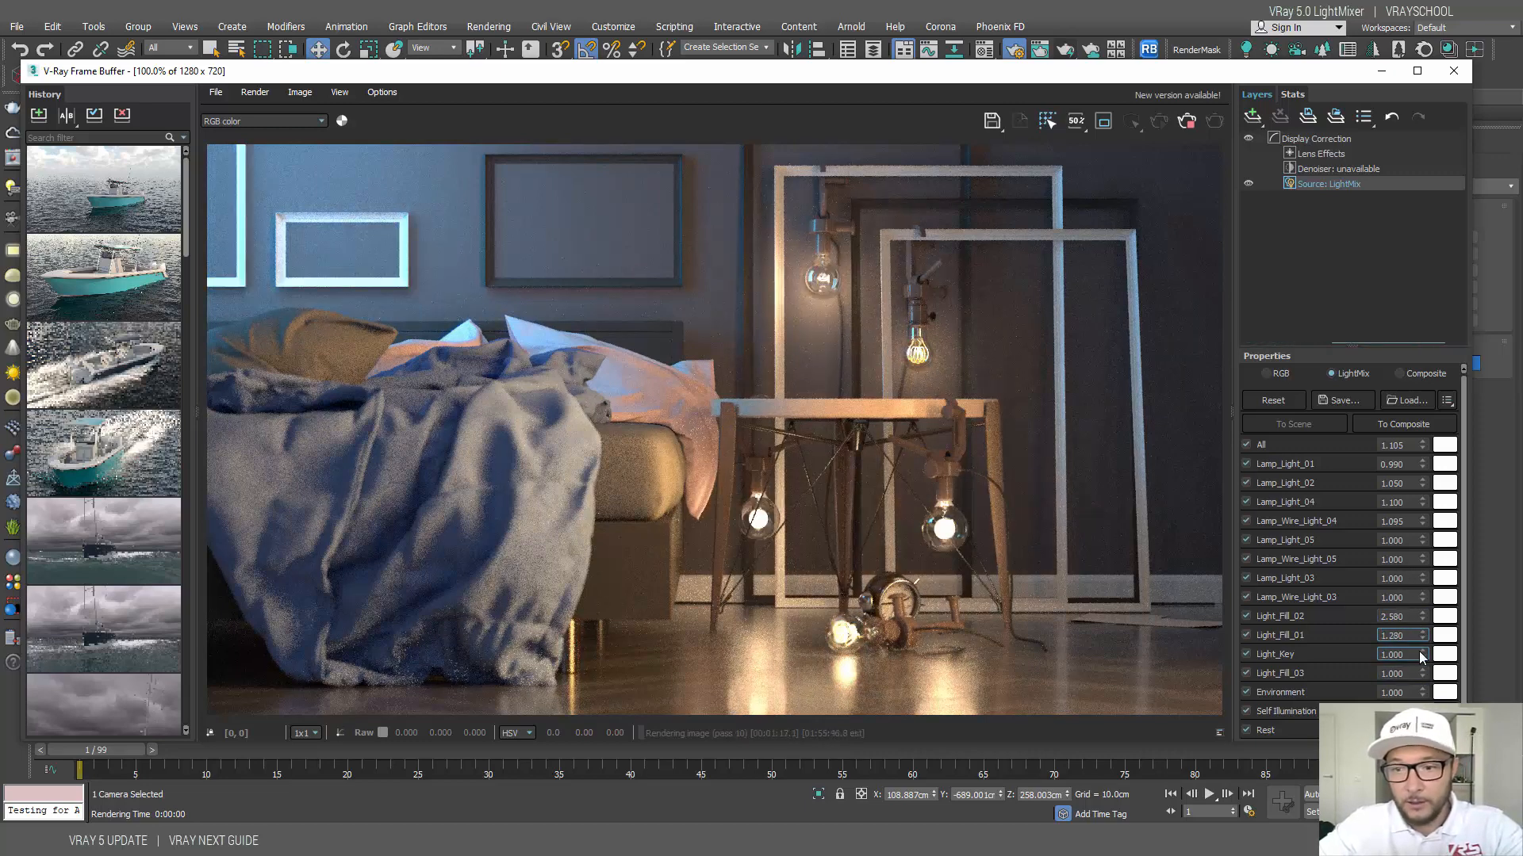
left_click_drag(1422, 652, 1411, 597)
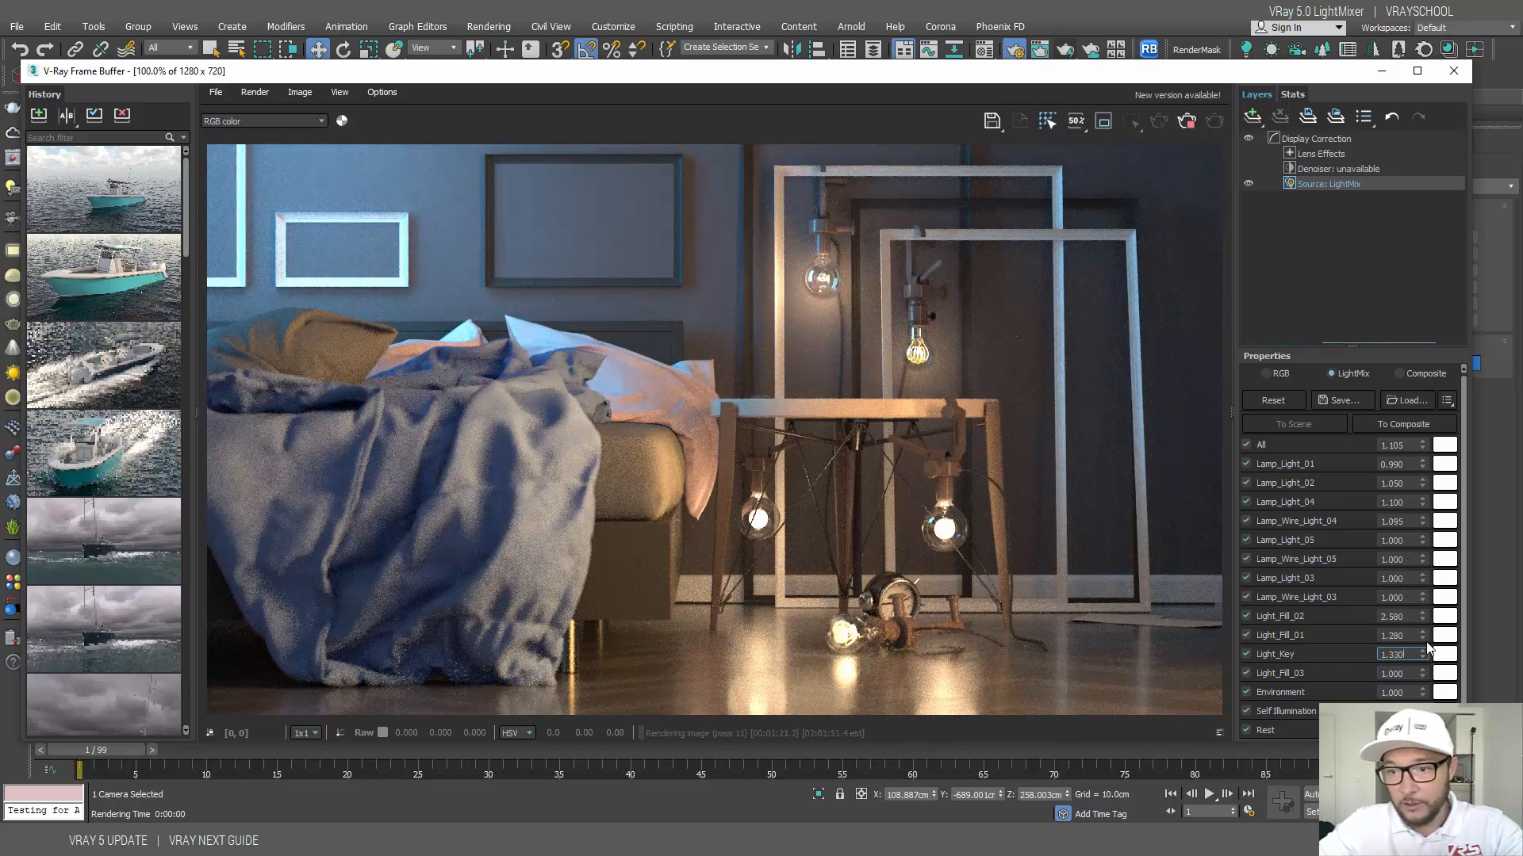
left_click_drag(1422, 676, 1424, 668)
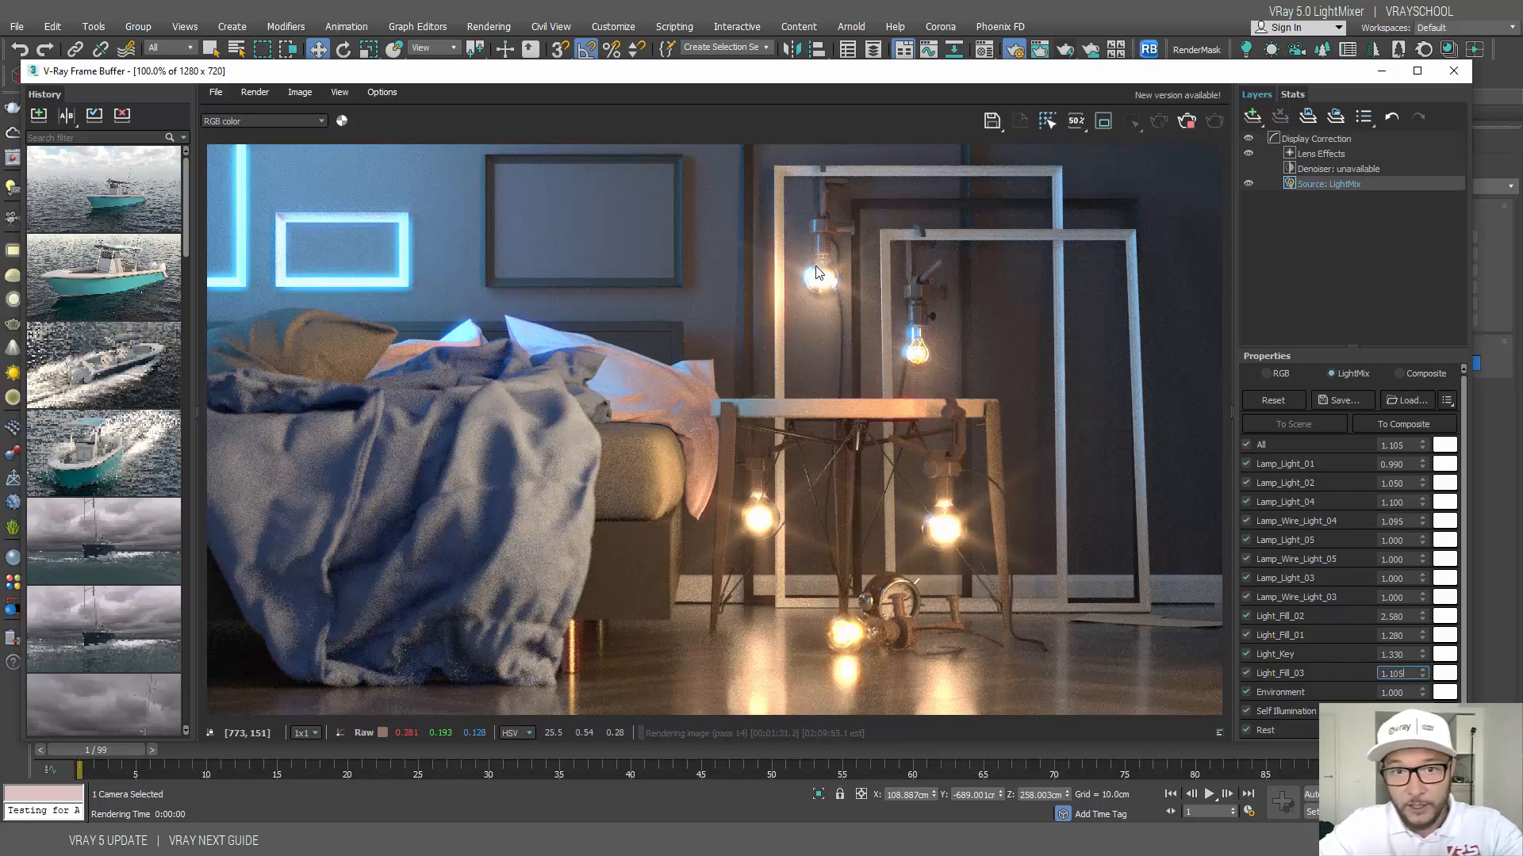
scroll(807, 278, "up", 1)
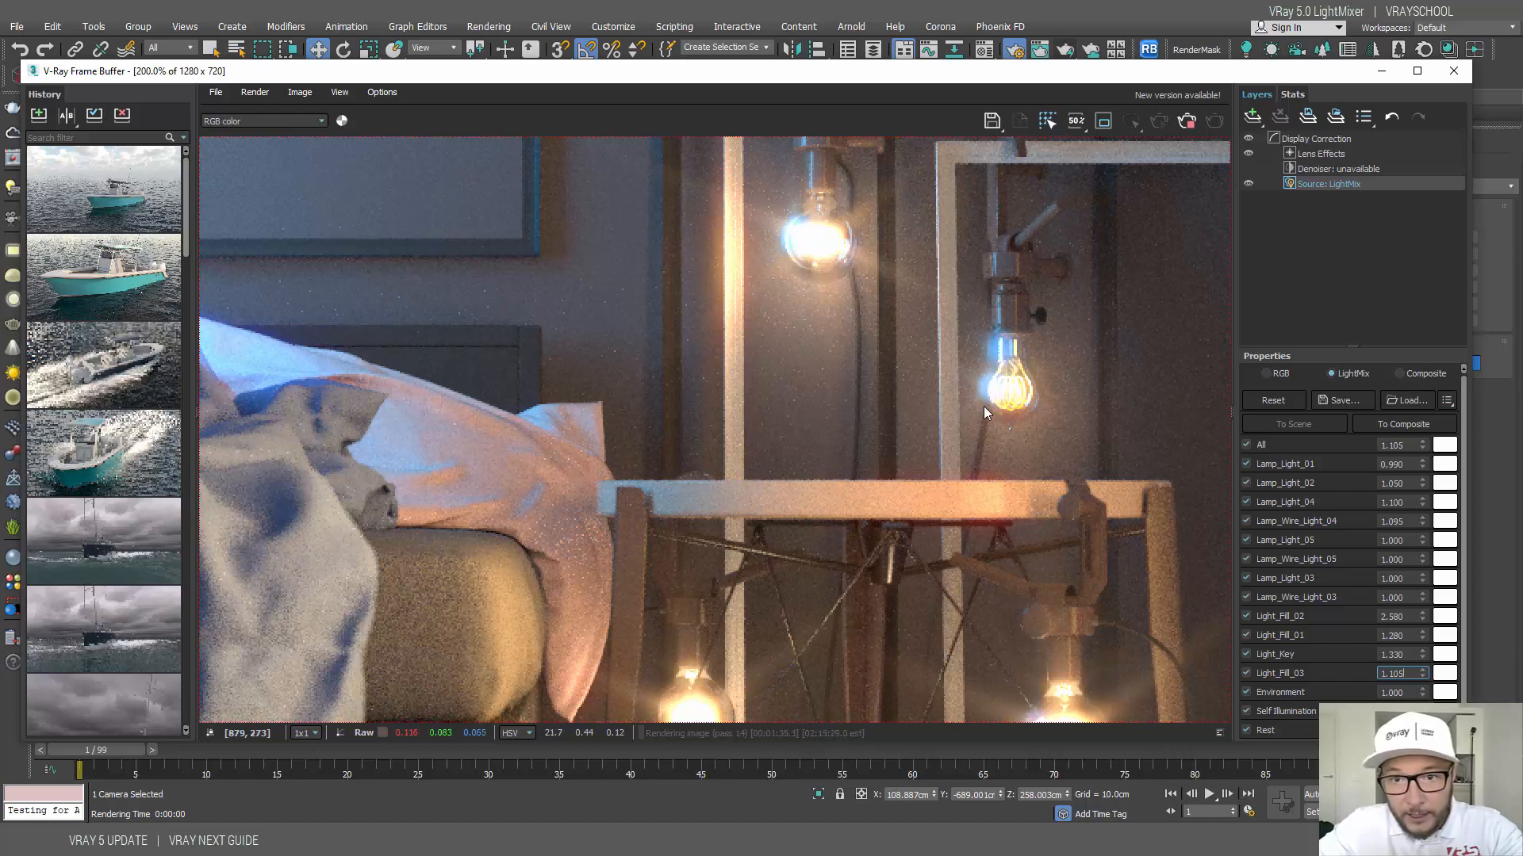
scroll(983, 406, "down", 1)
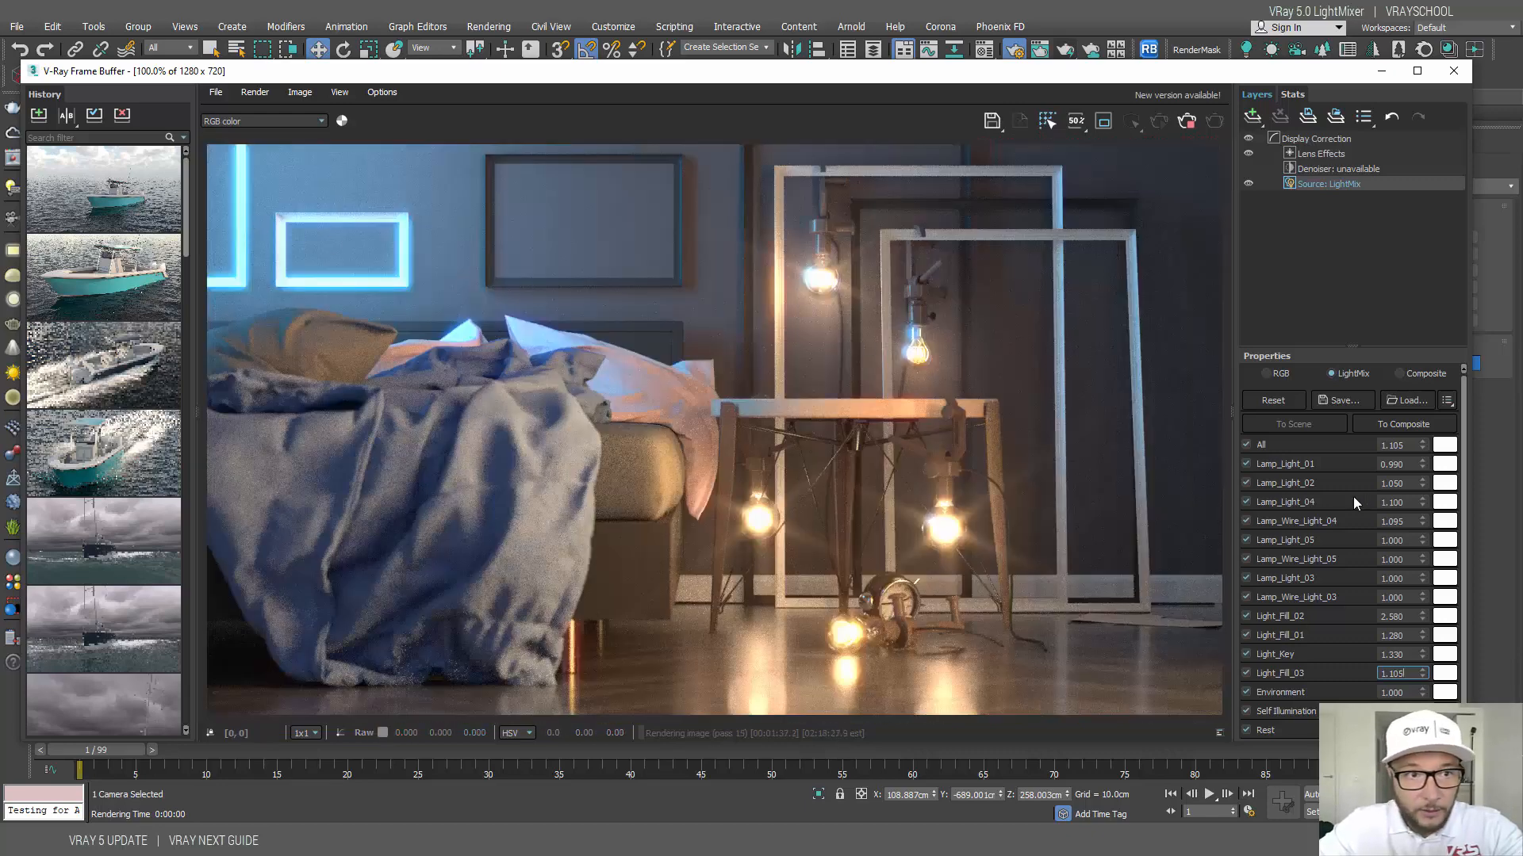
scroll(1455, 695, "down", 1)
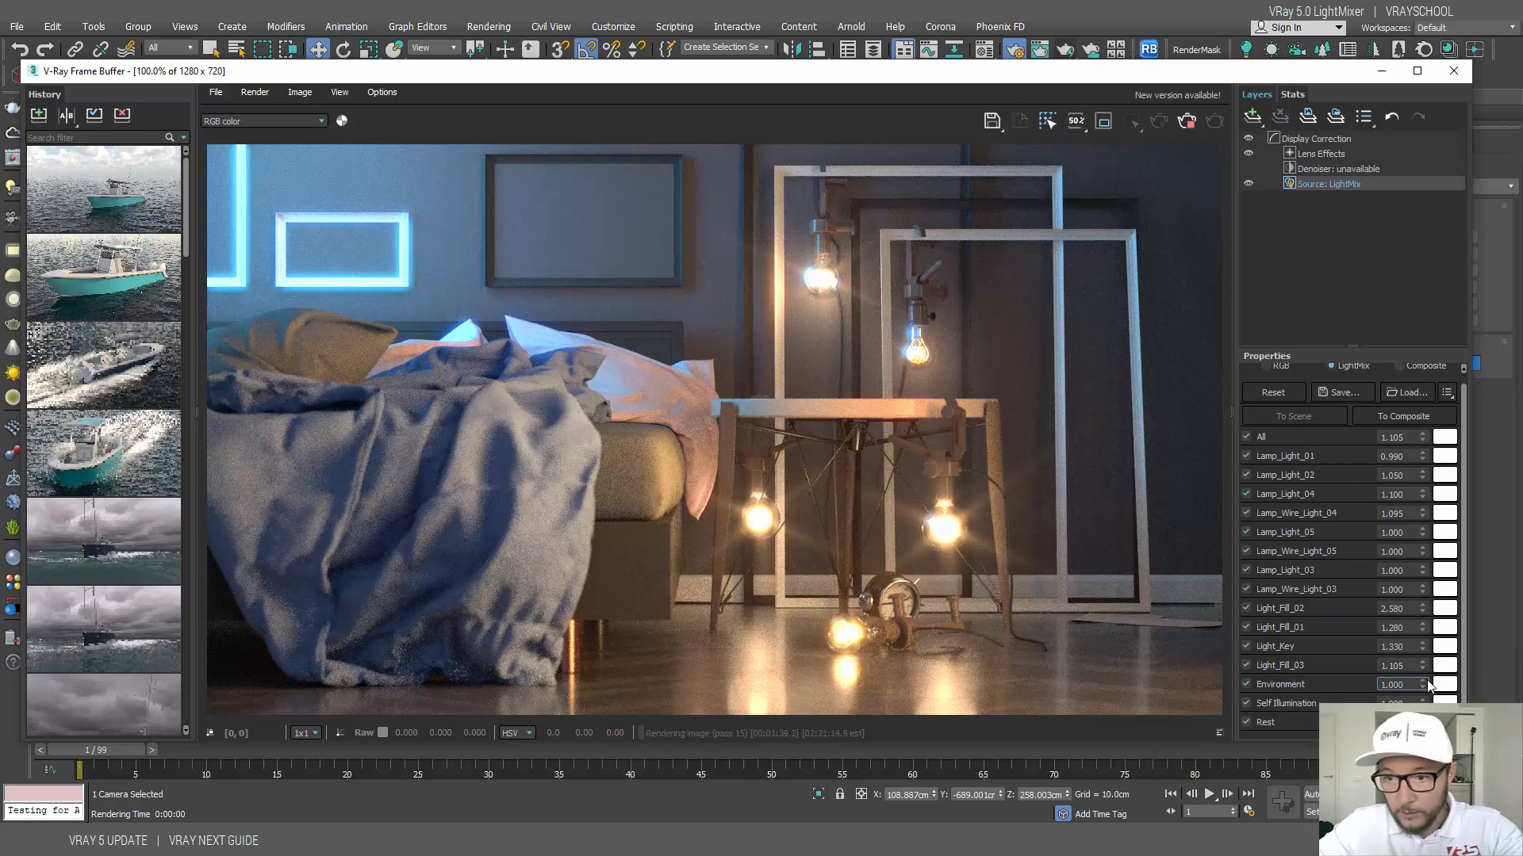
Step: Set the Environment intensity to 1.095 in the LightMix and raise the Self Illumination intensity slightly
left_click_drag(1422, 685, 1424, 669)
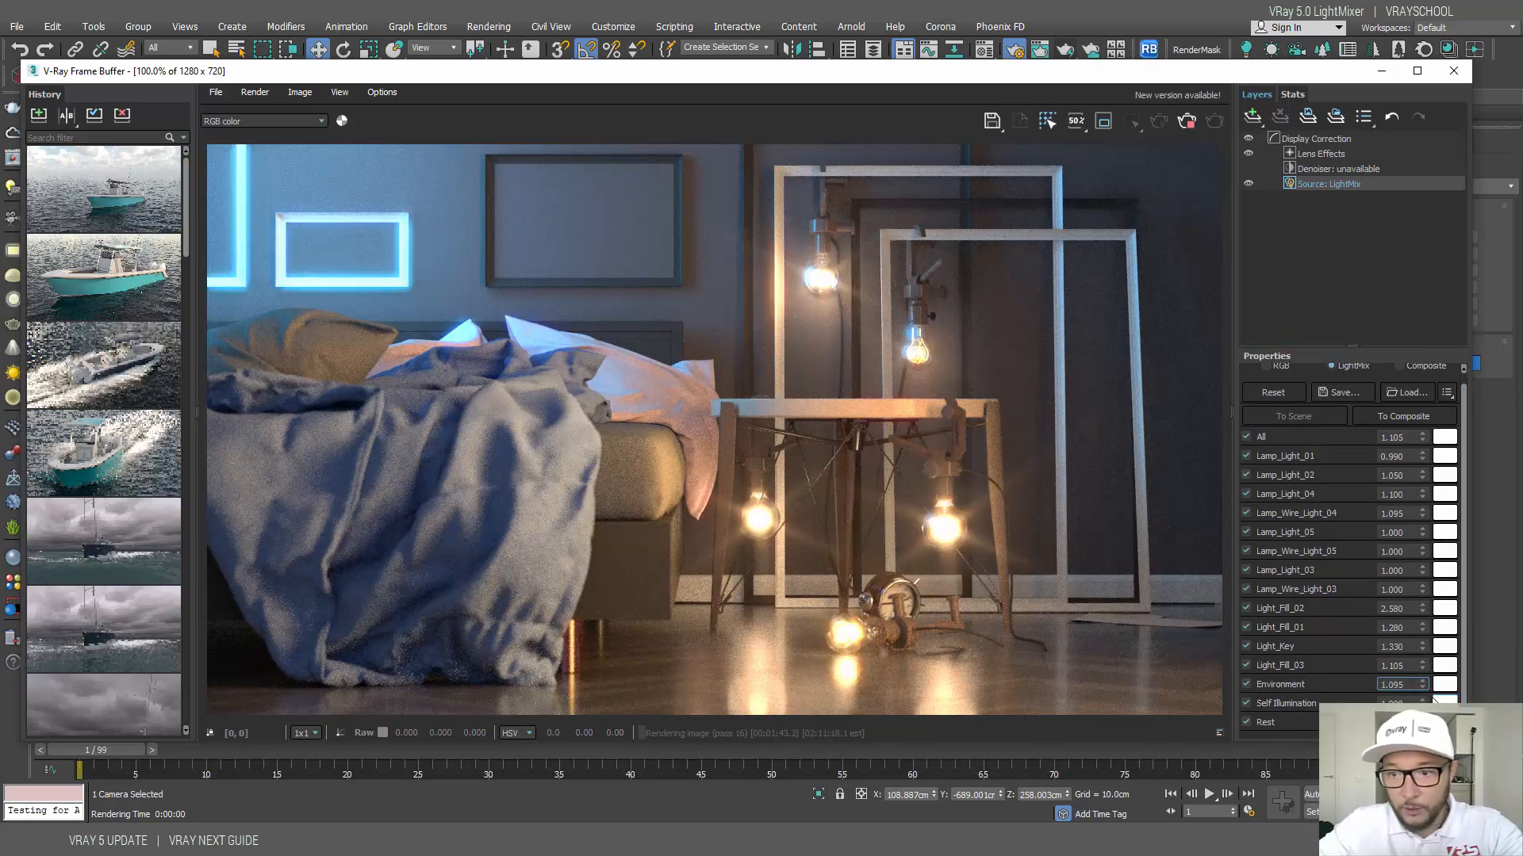
left_click_drag(1423, 701, 1423, 644)
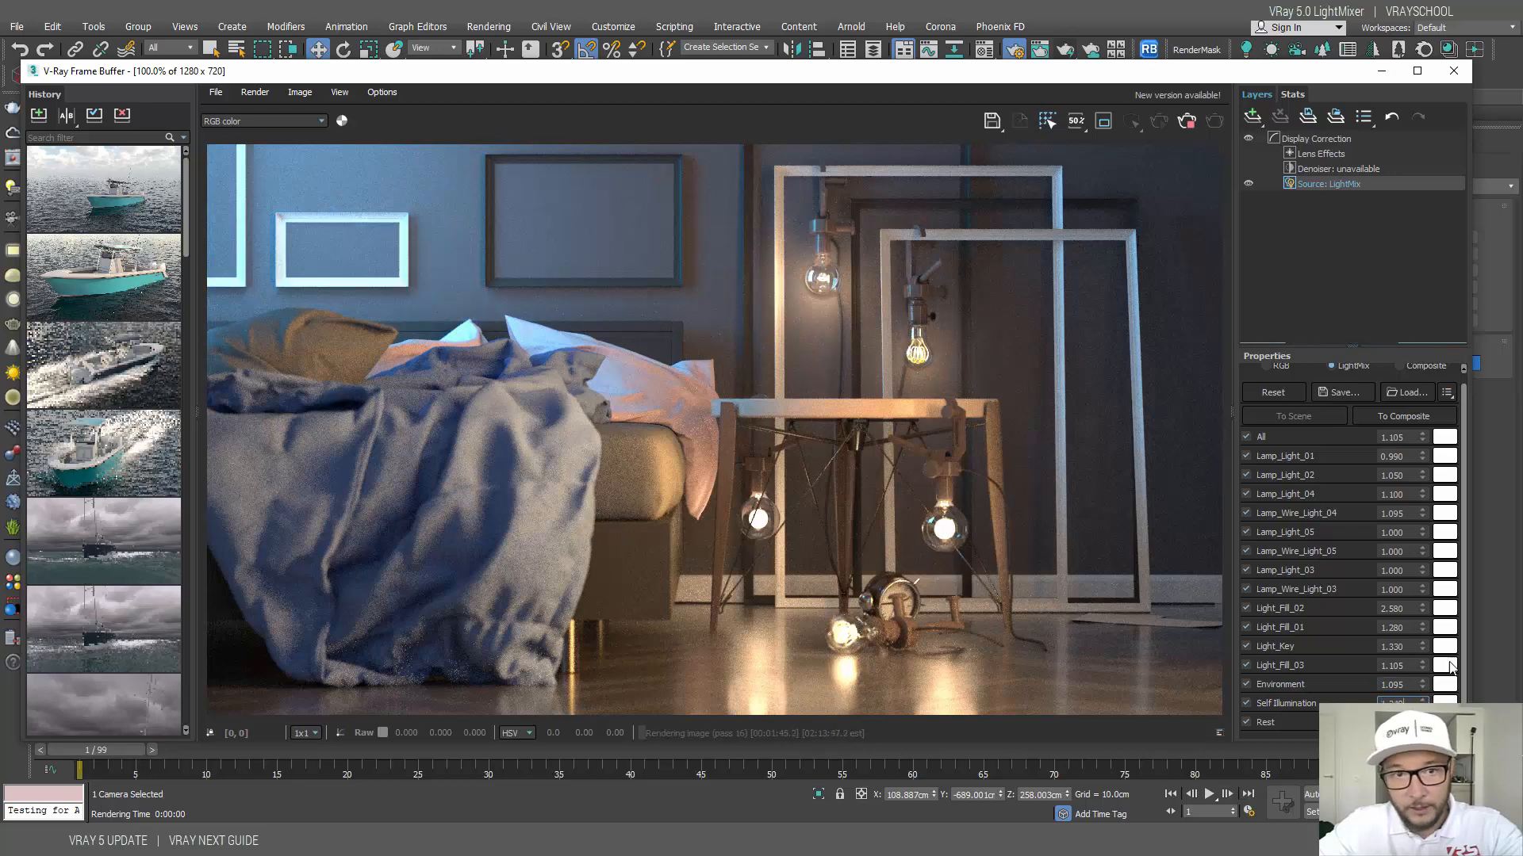
Step: Set the Lens Effects bloom to 0.096 and switch the aperture Blades off and on to compare the glare
left_click(1334, 157)
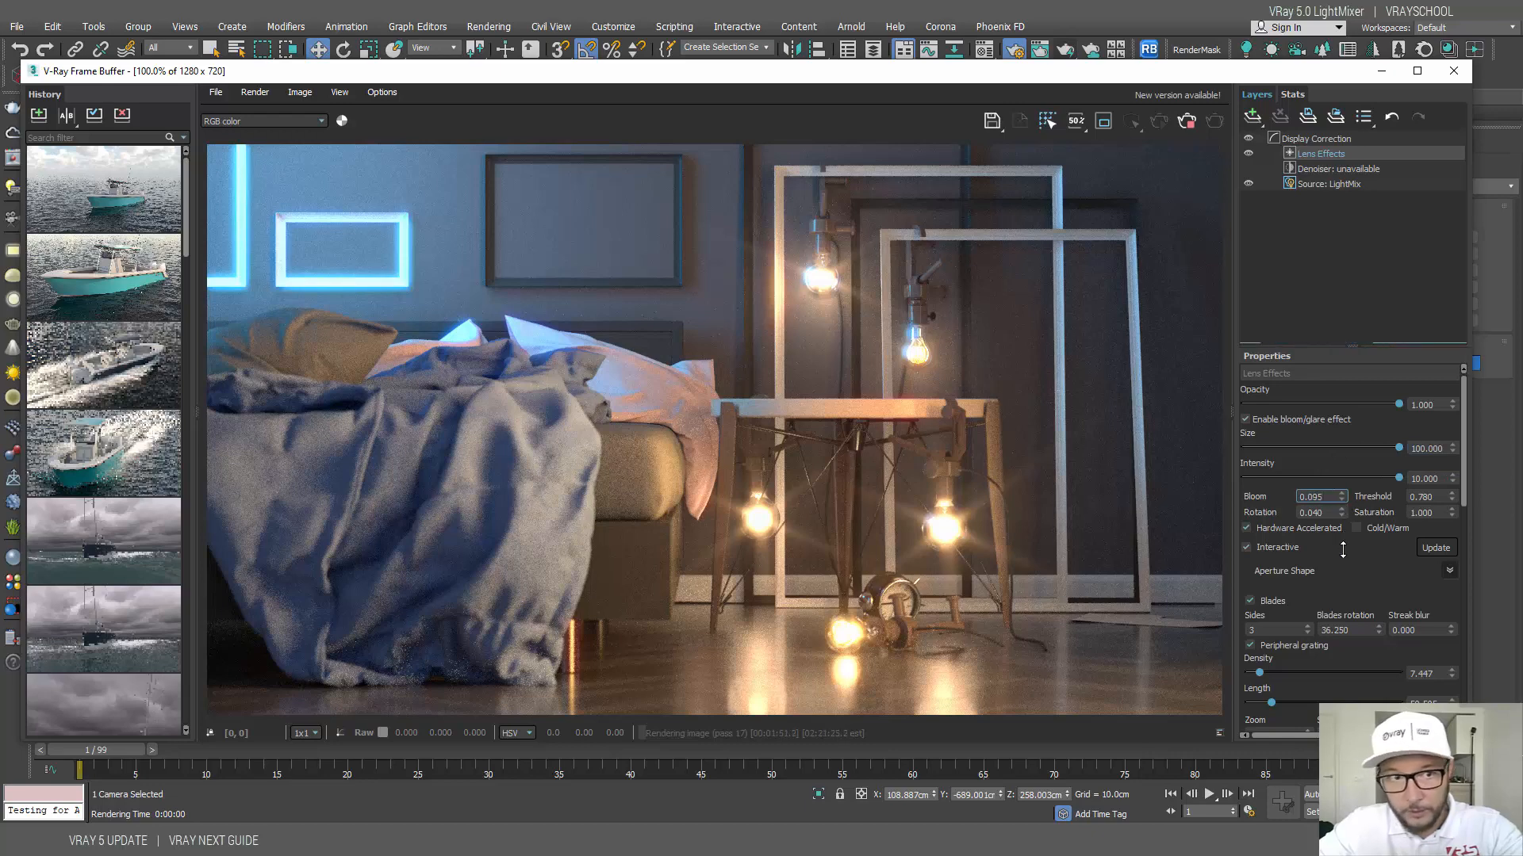
left_click_drag(1343, 503, 1343, 550)
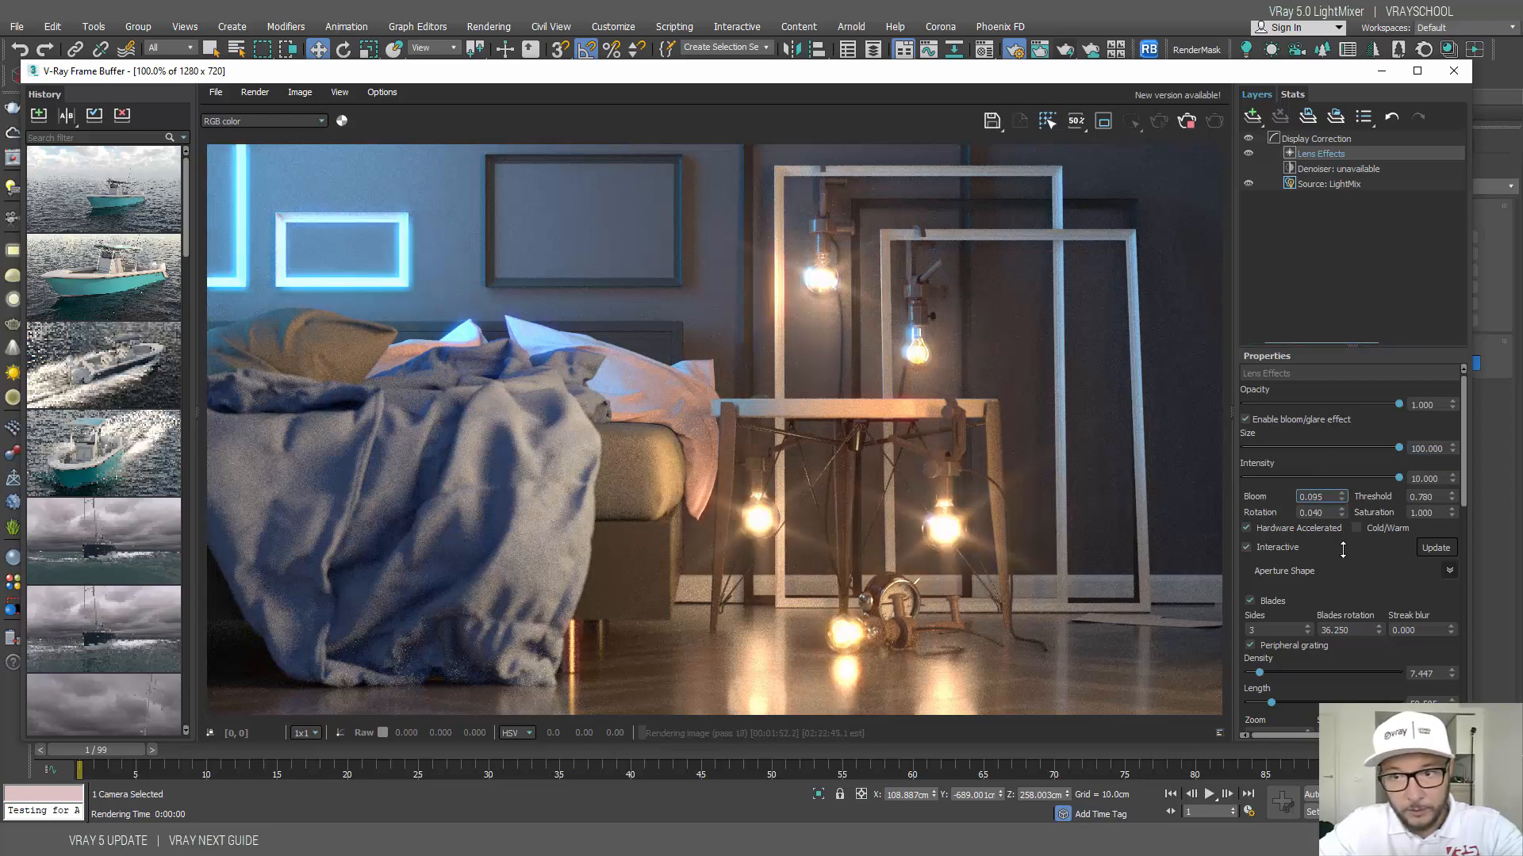
left_click(1345, 498)
scroll(1380, 583, "down", 1)
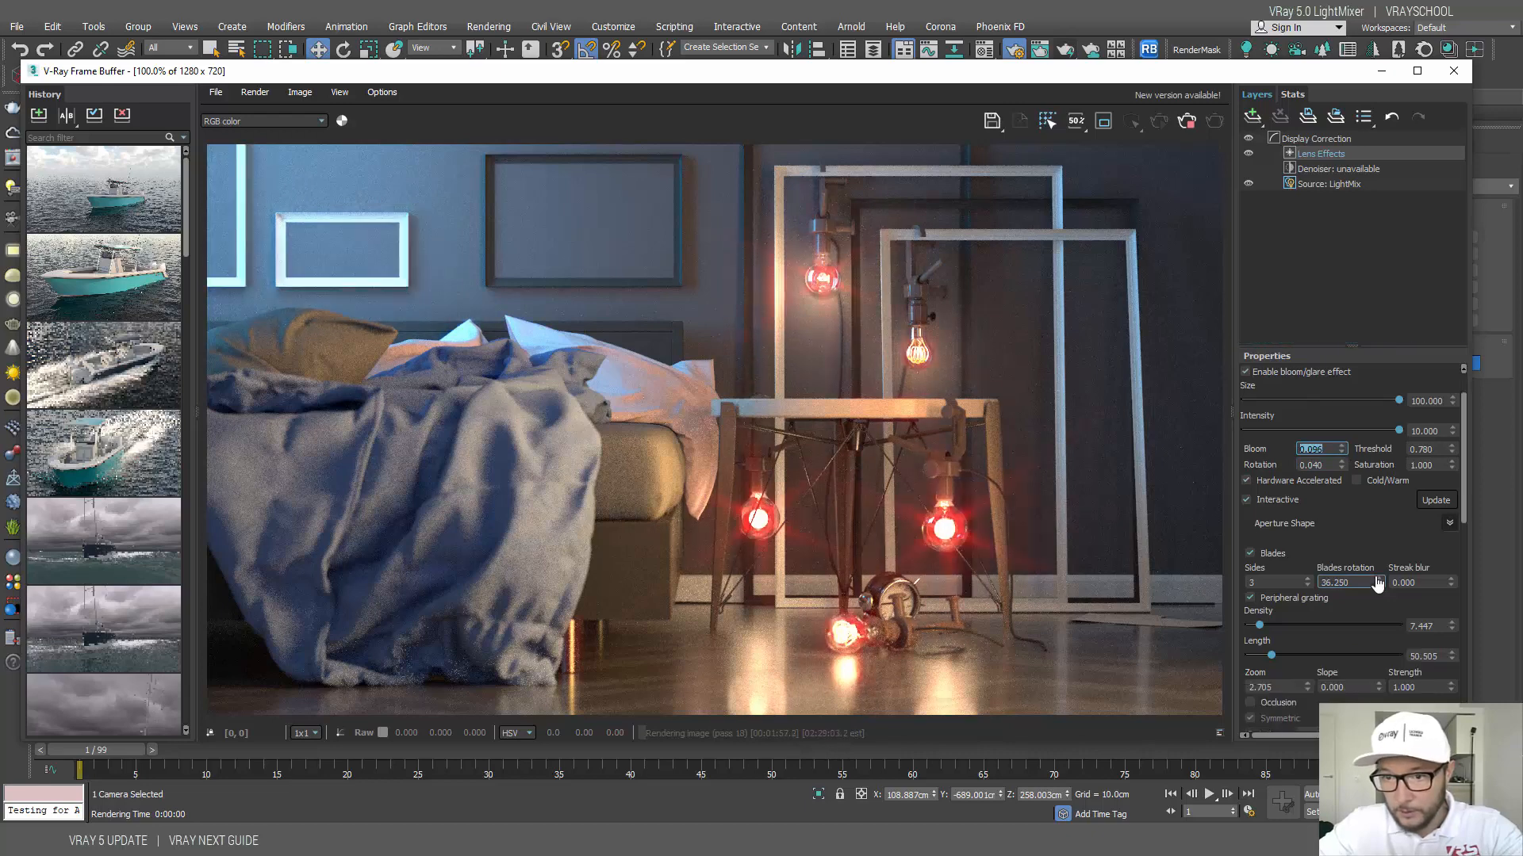
left_click(1250, 553)
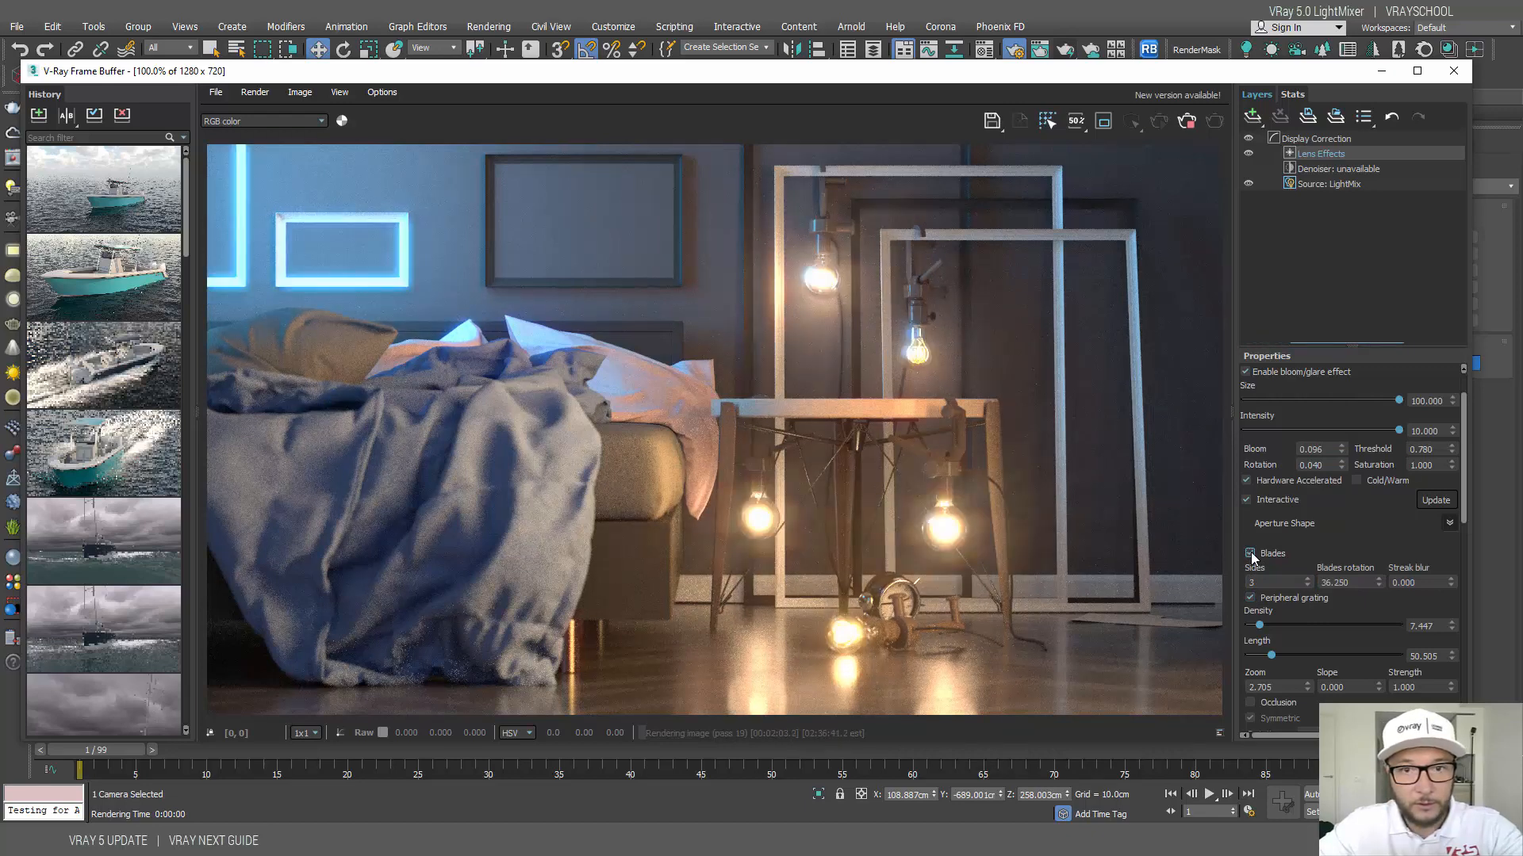
left_click(1250, 554)
scroll(1340, 509, "up", 2)
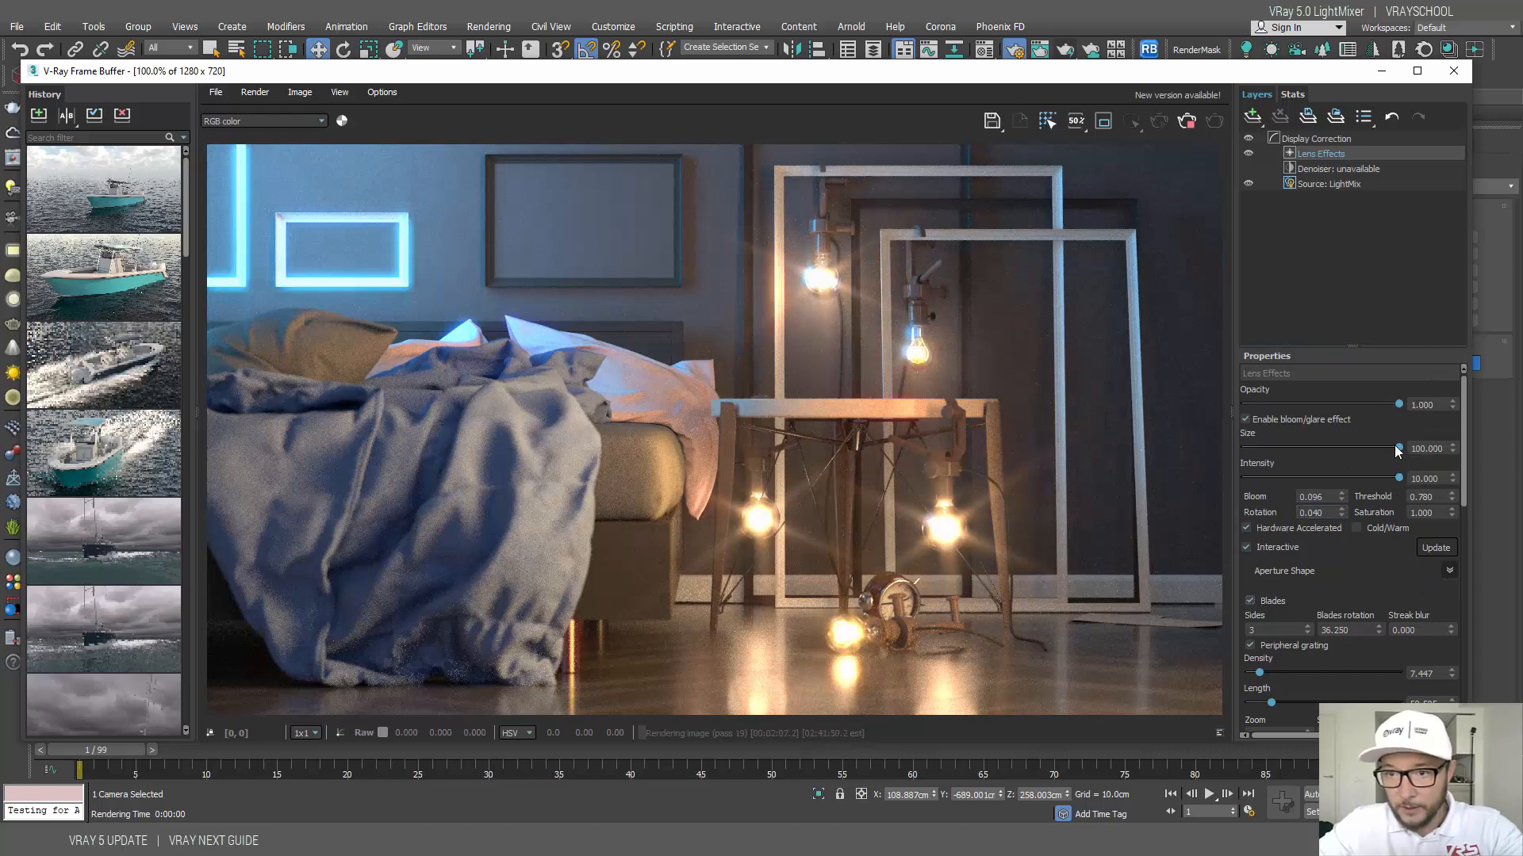
Step: Reduce the bloom/glare effect to a size of 49.744 and an intensity of 6.564
left_click_drag(1350, 448, 1348, 450)
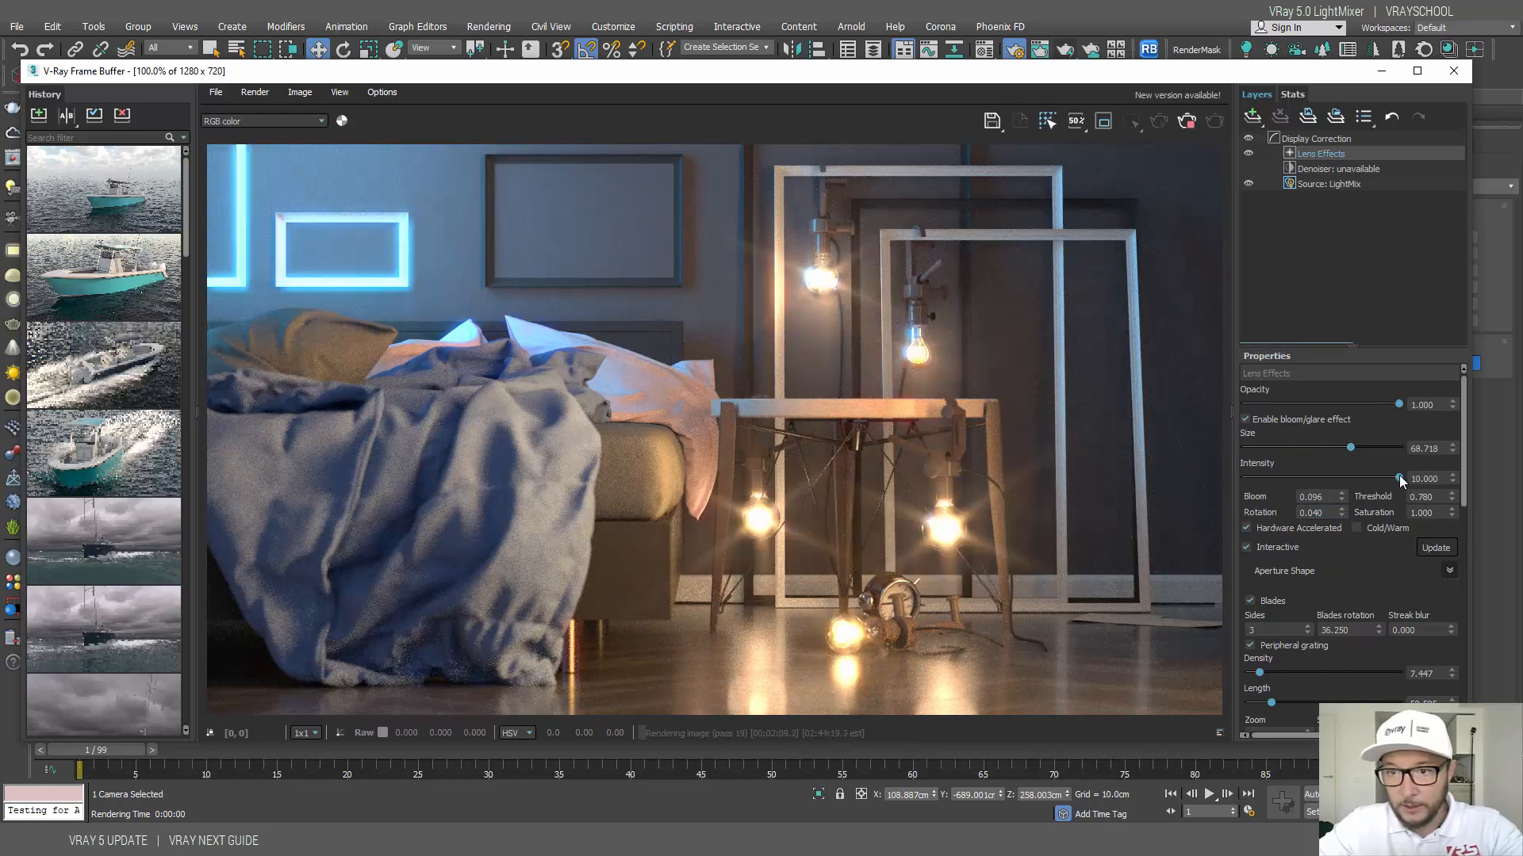
left_click(1274, 478)
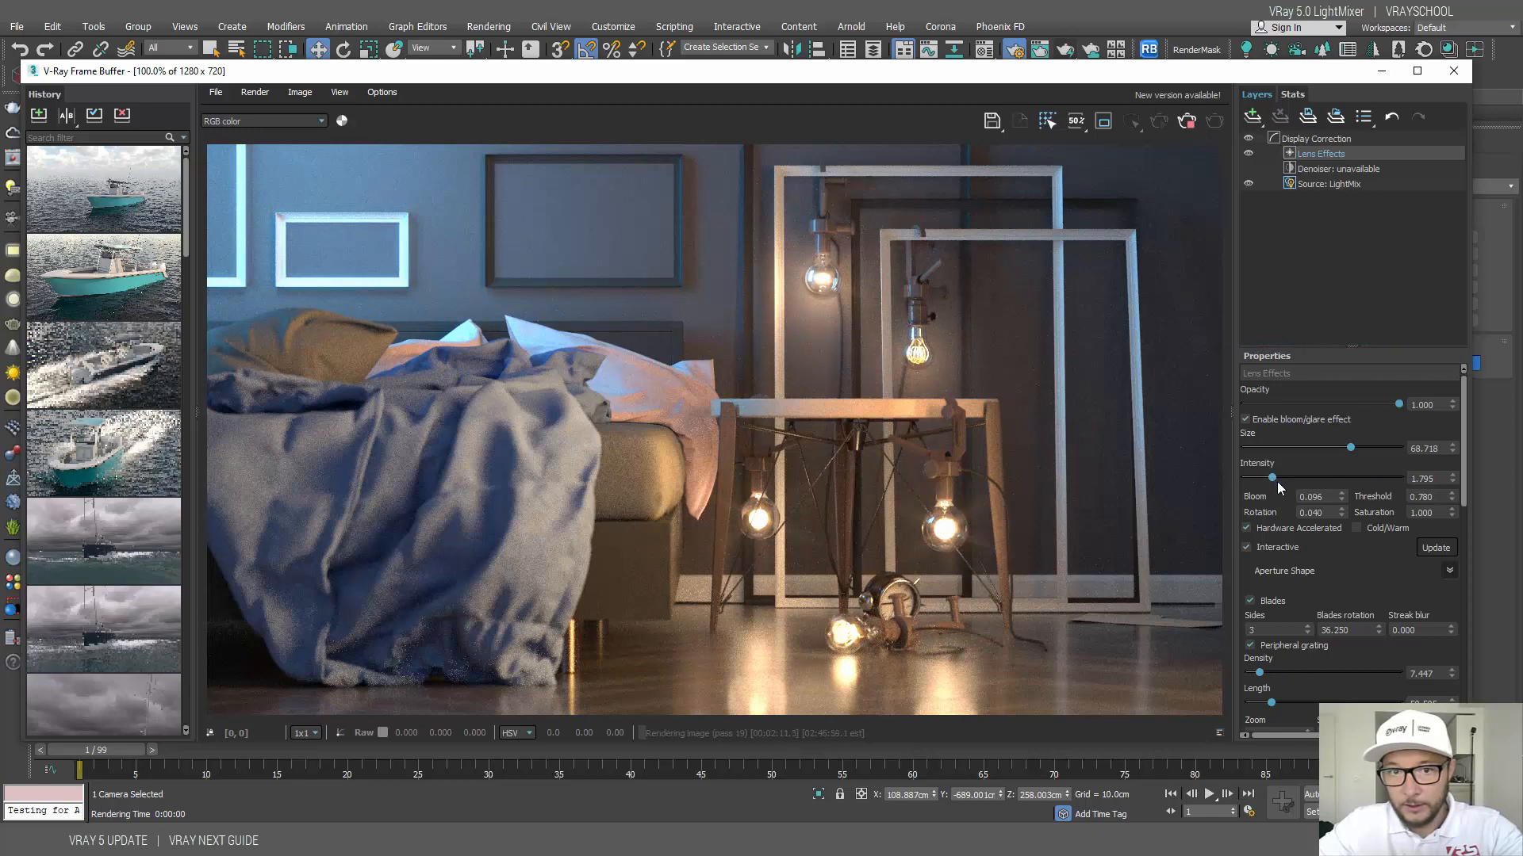
left_click_drag(1292, 476, 1315, 447)
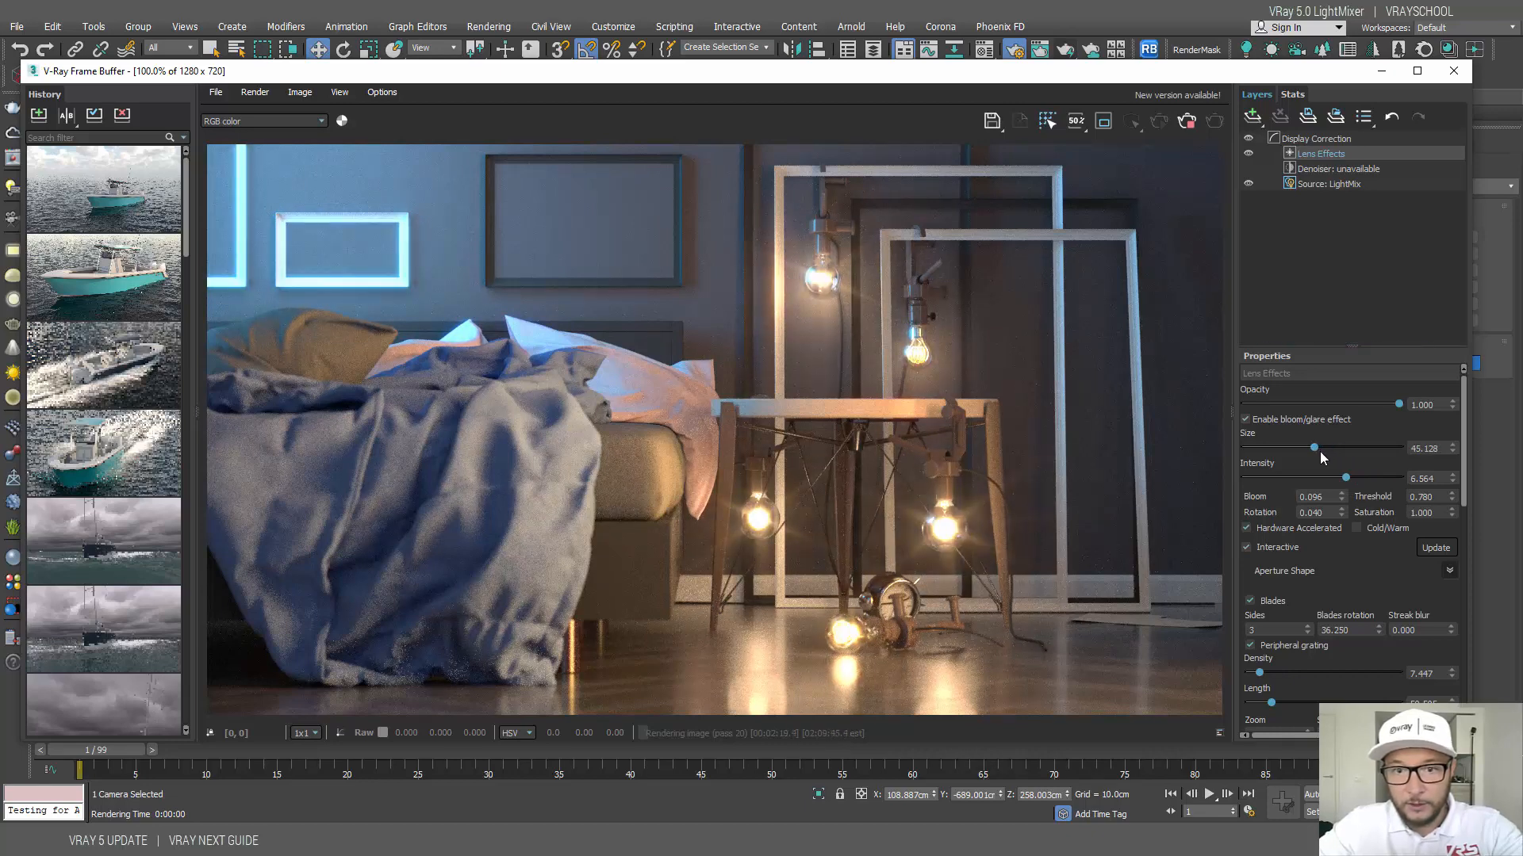
left_click(1321, 448)
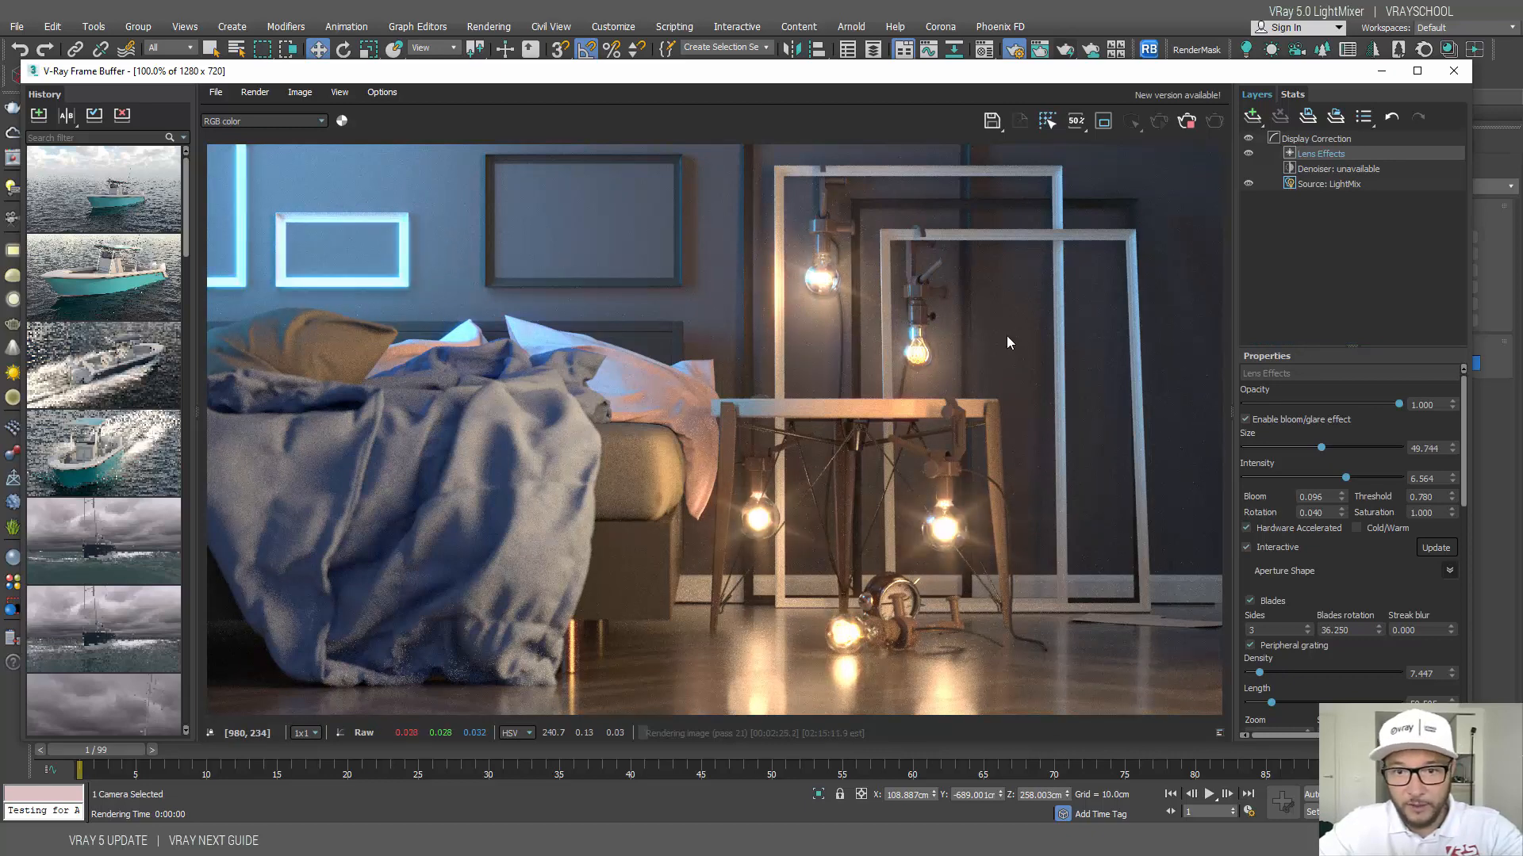
Step: Set the LightMix Environment intensity to 1.400 and, after trying several basic colours, tint it orange #ff5500
left_click(1335, 186)
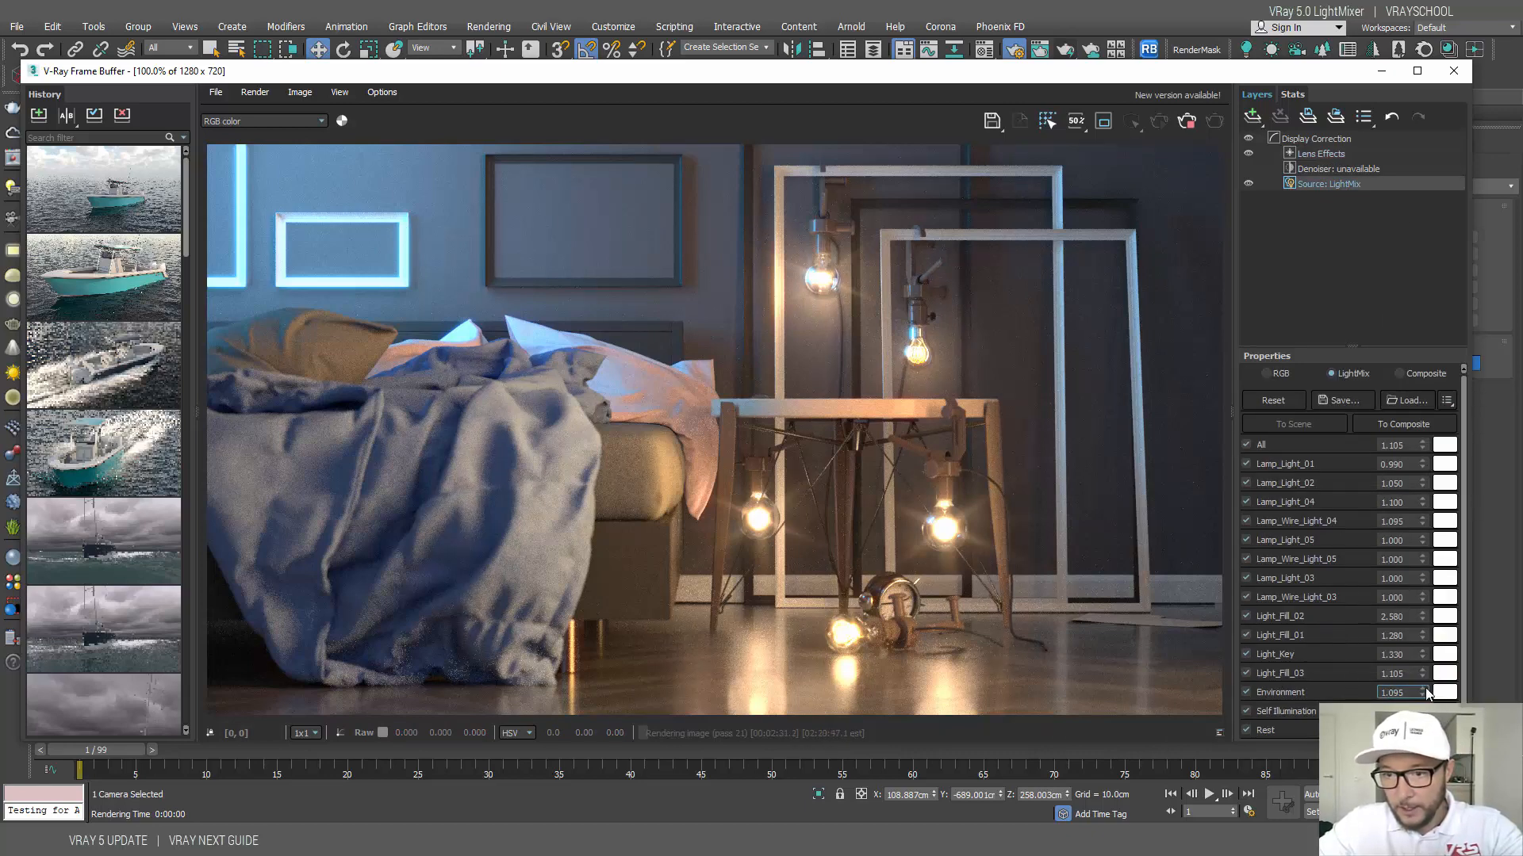
left_click_drag(1425, 695, 1433, 641)
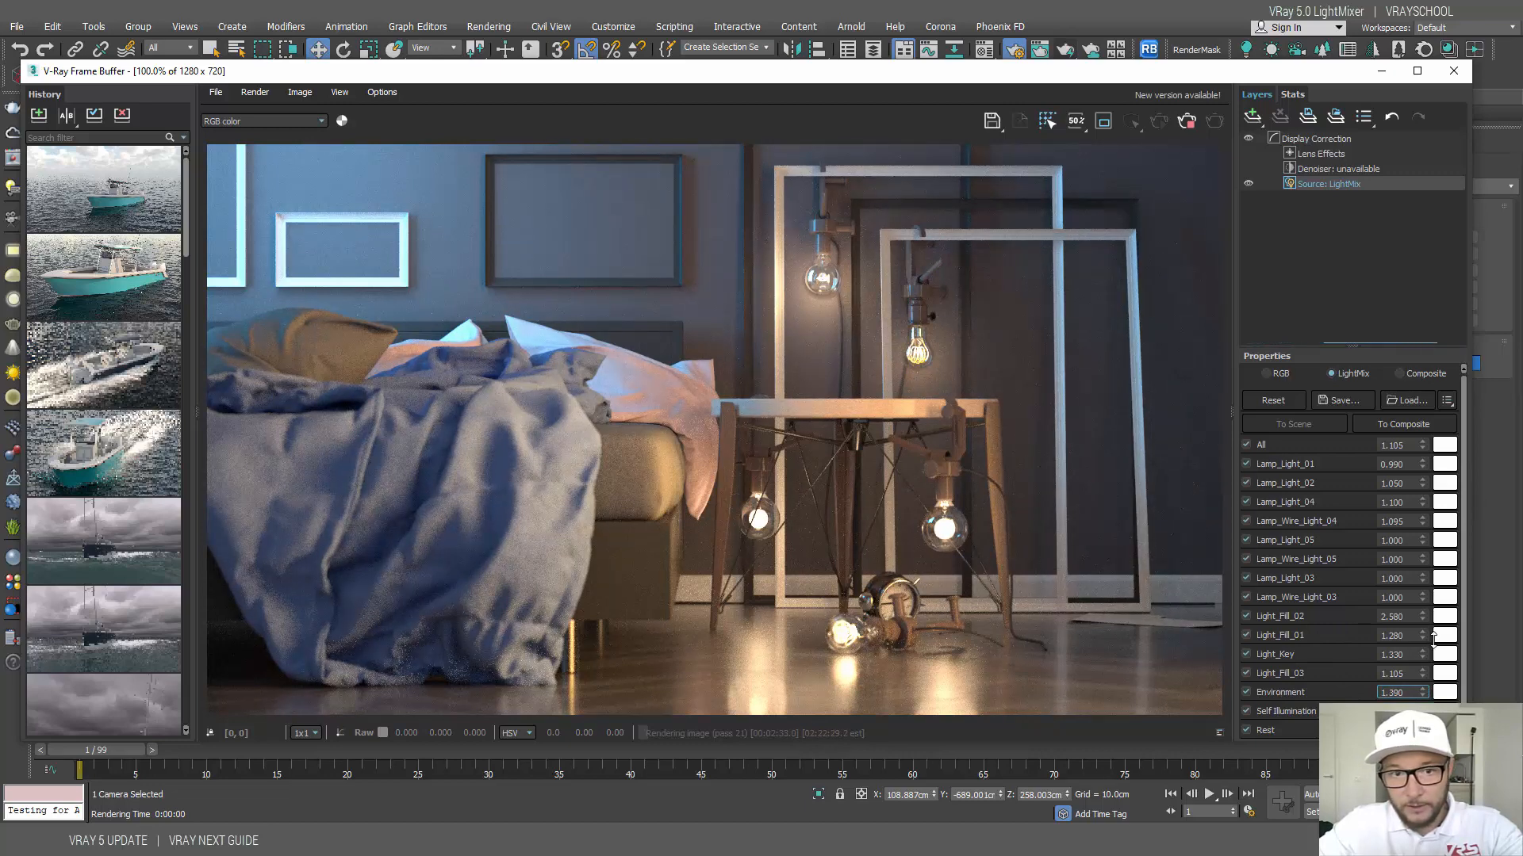
left_click(1448, 695)
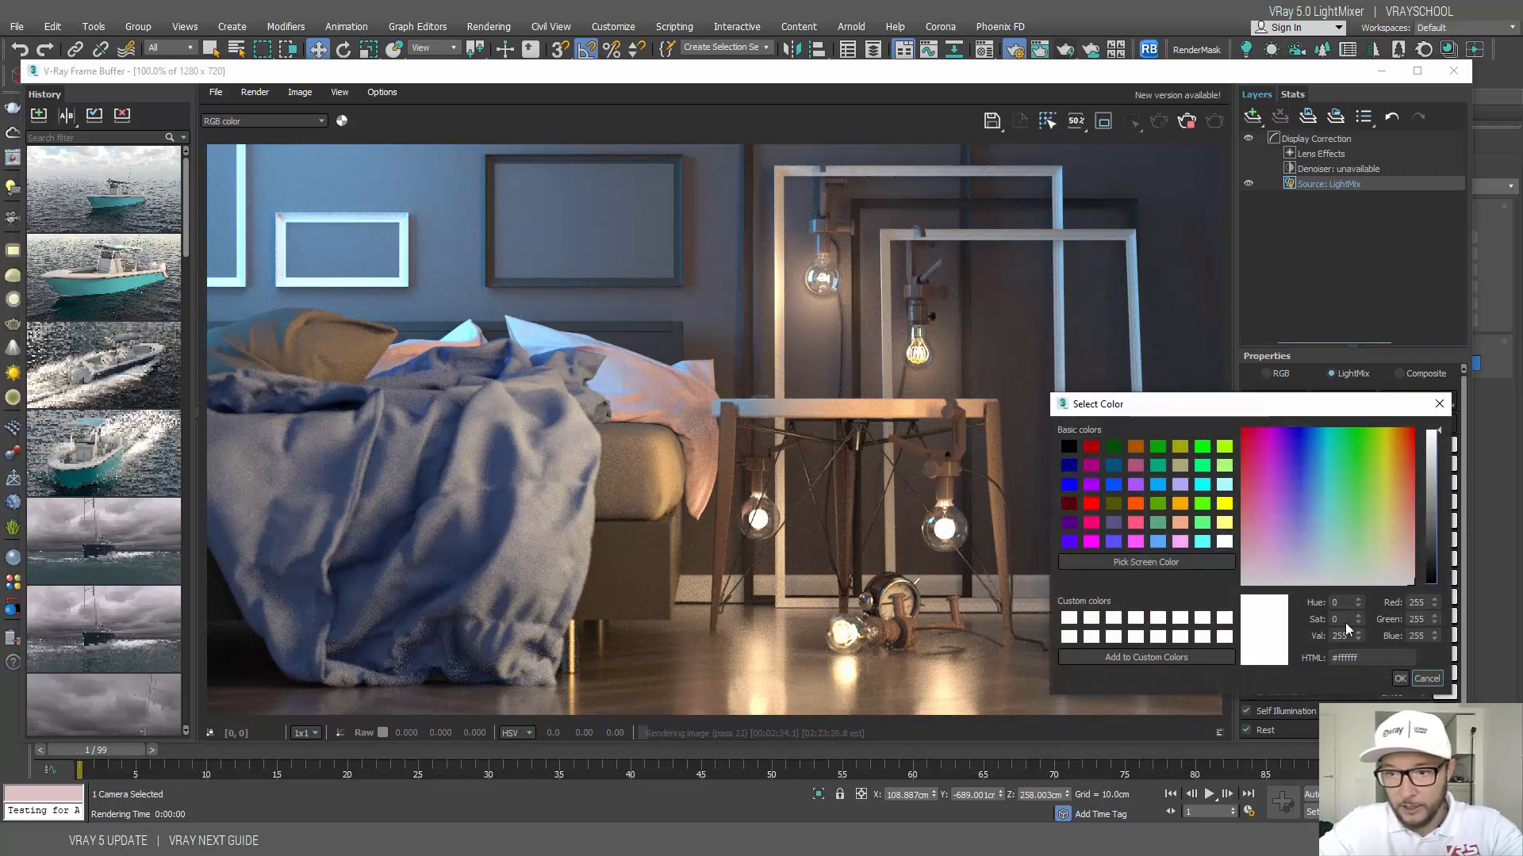
left_click(1180, 504)
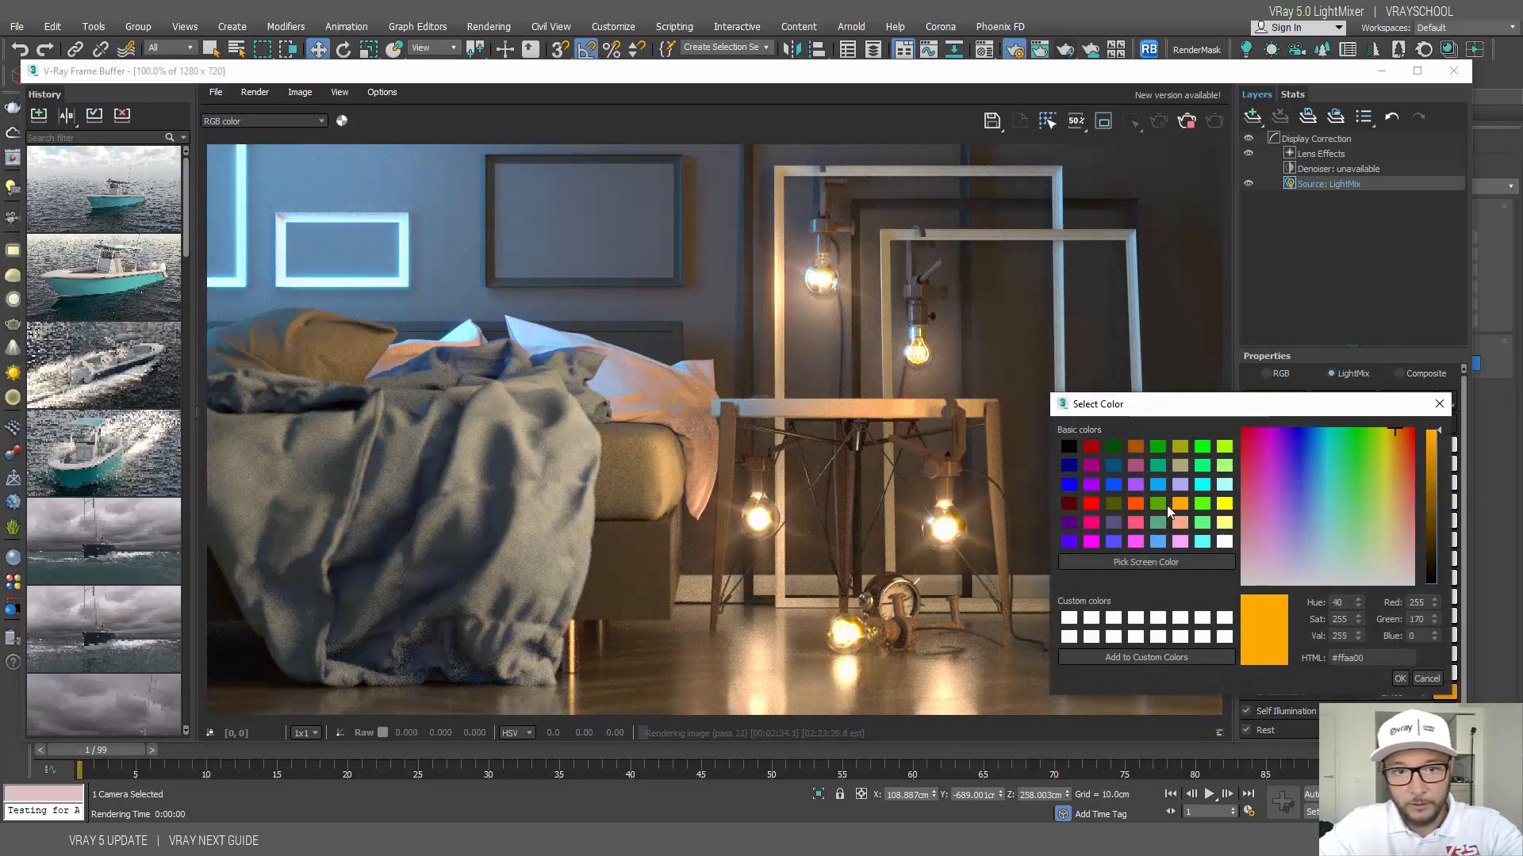
left_click(1135, 503)
left_click(1113, 485)
left_click(1090, 467)
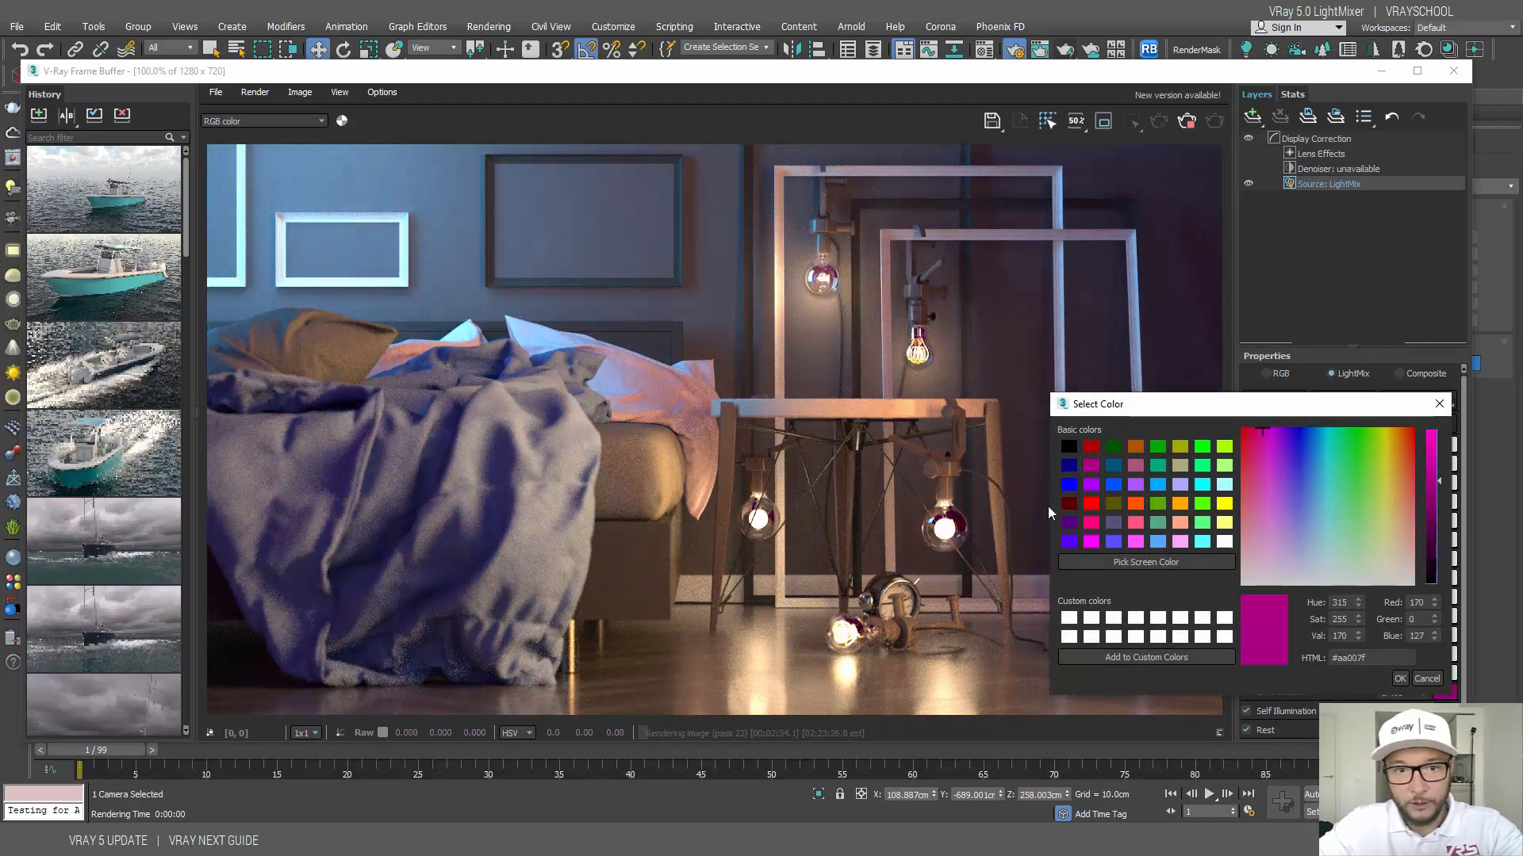
left_click(1113, 542)
left_click(1136, 523)
left_click(1158, 522)
left_click(1158, 542)
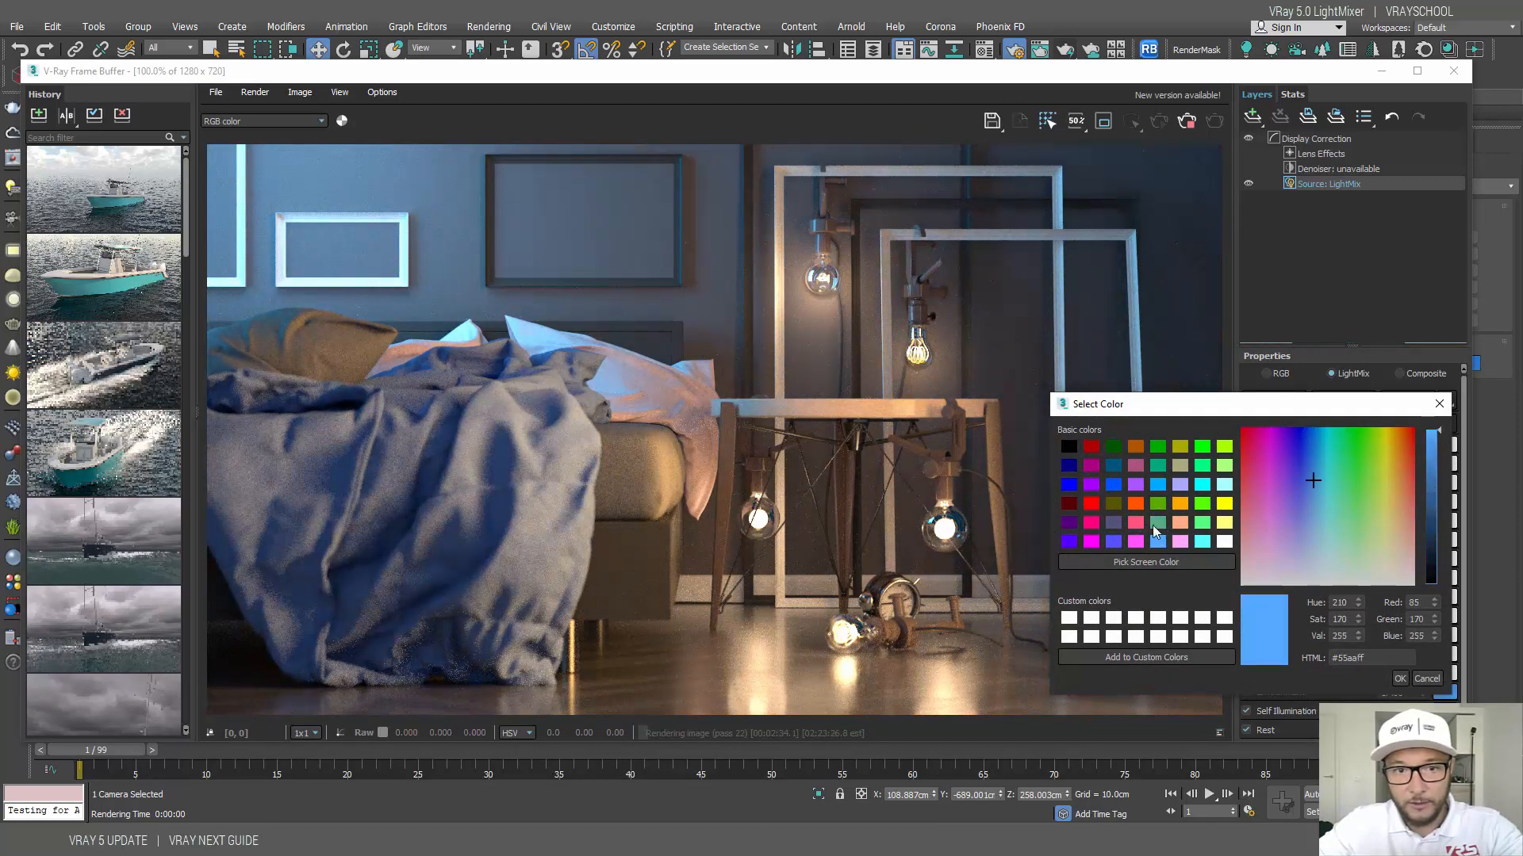
left_click(1135, 522)
left_click(1136, 504)
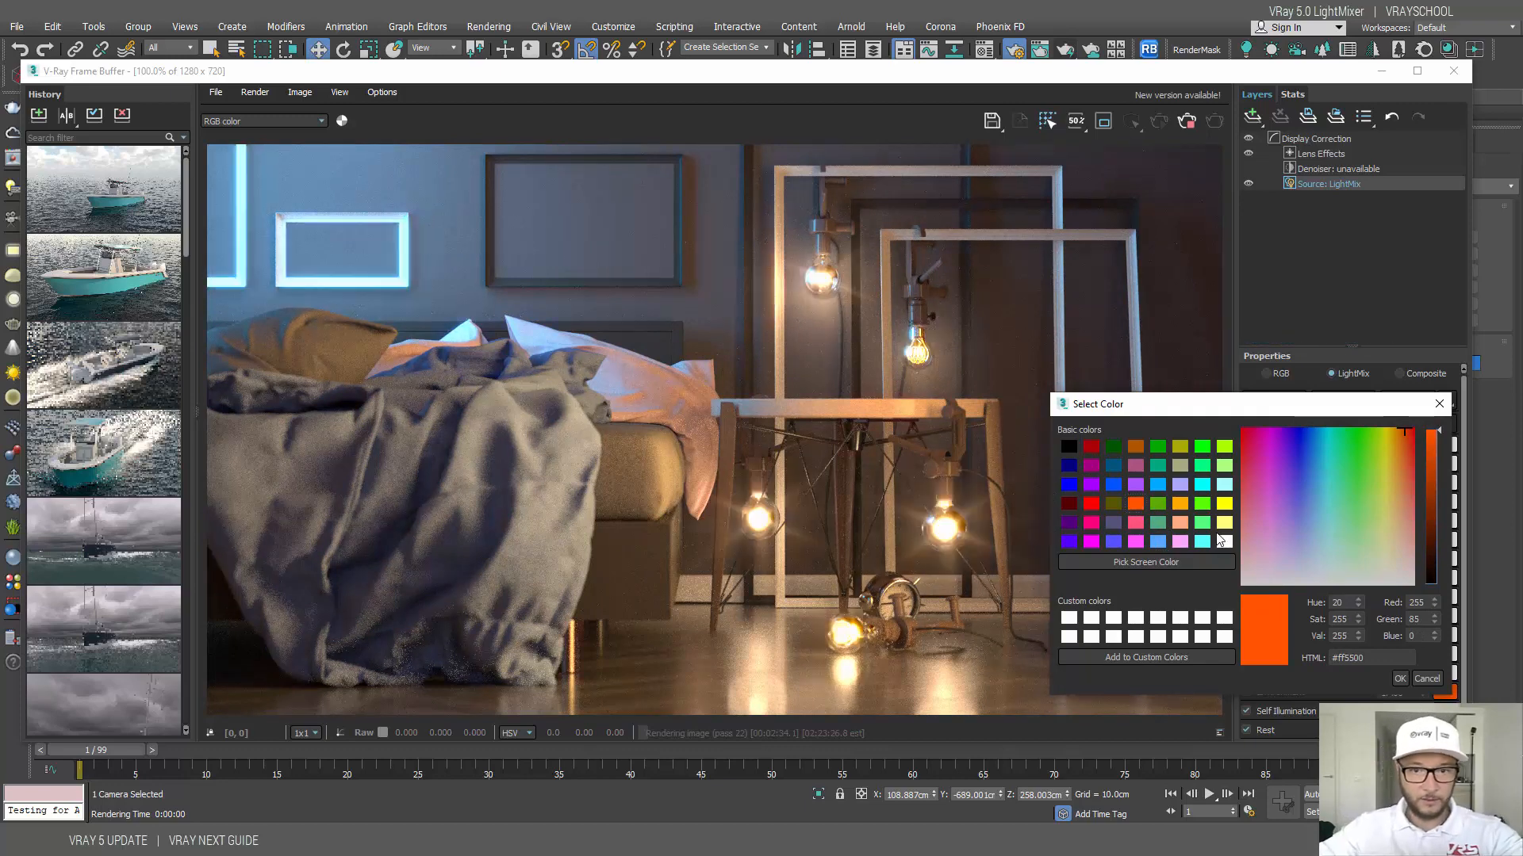
left_click(1180, 504)
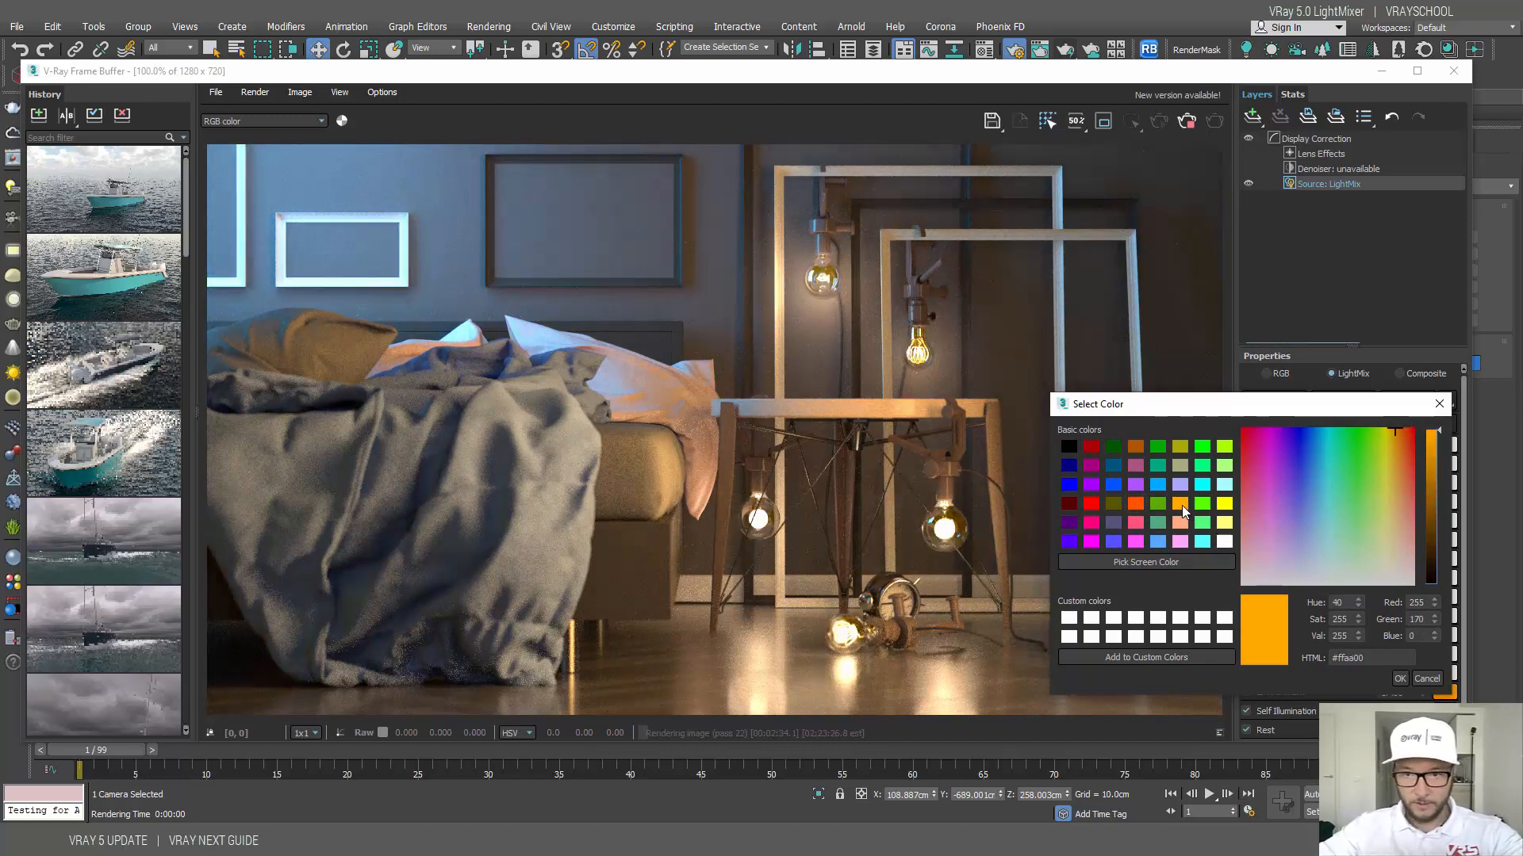
left_click(1136, 504)
left_click(1136, 446)
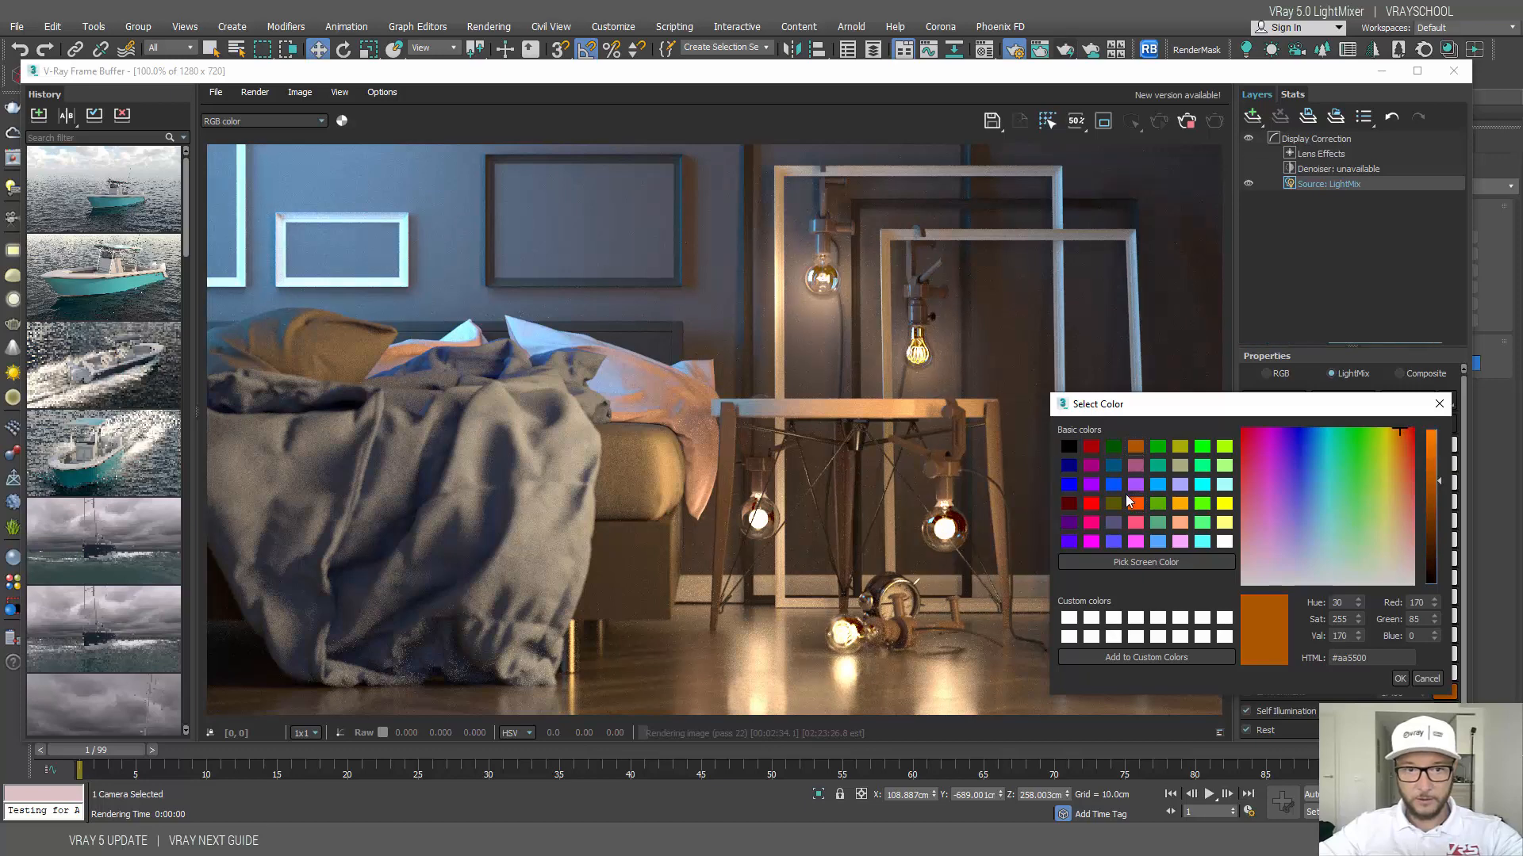
left_click(1135, 505)
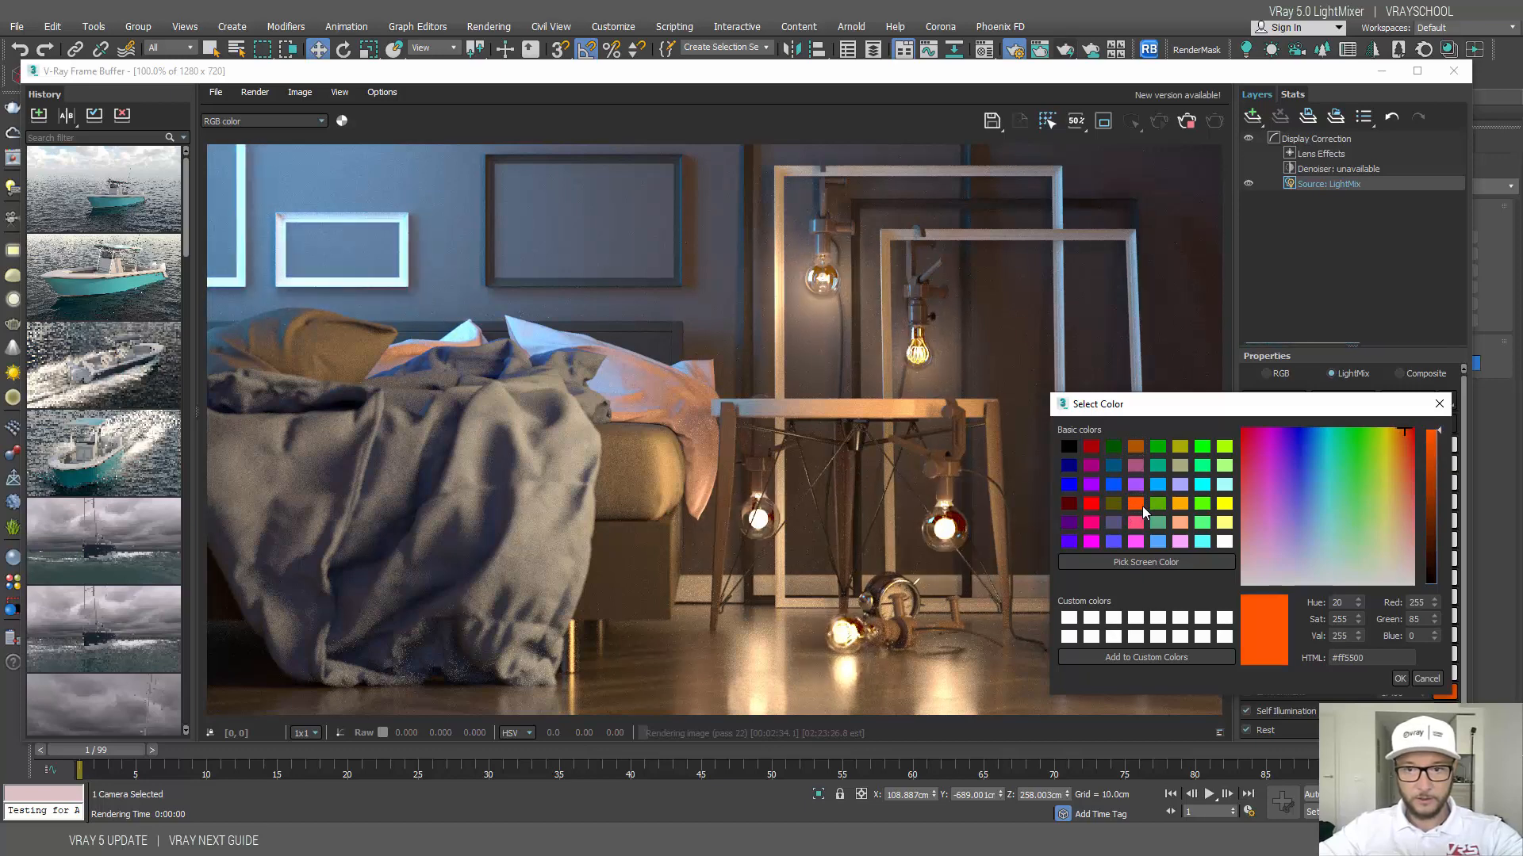
left_click(1400, 679)
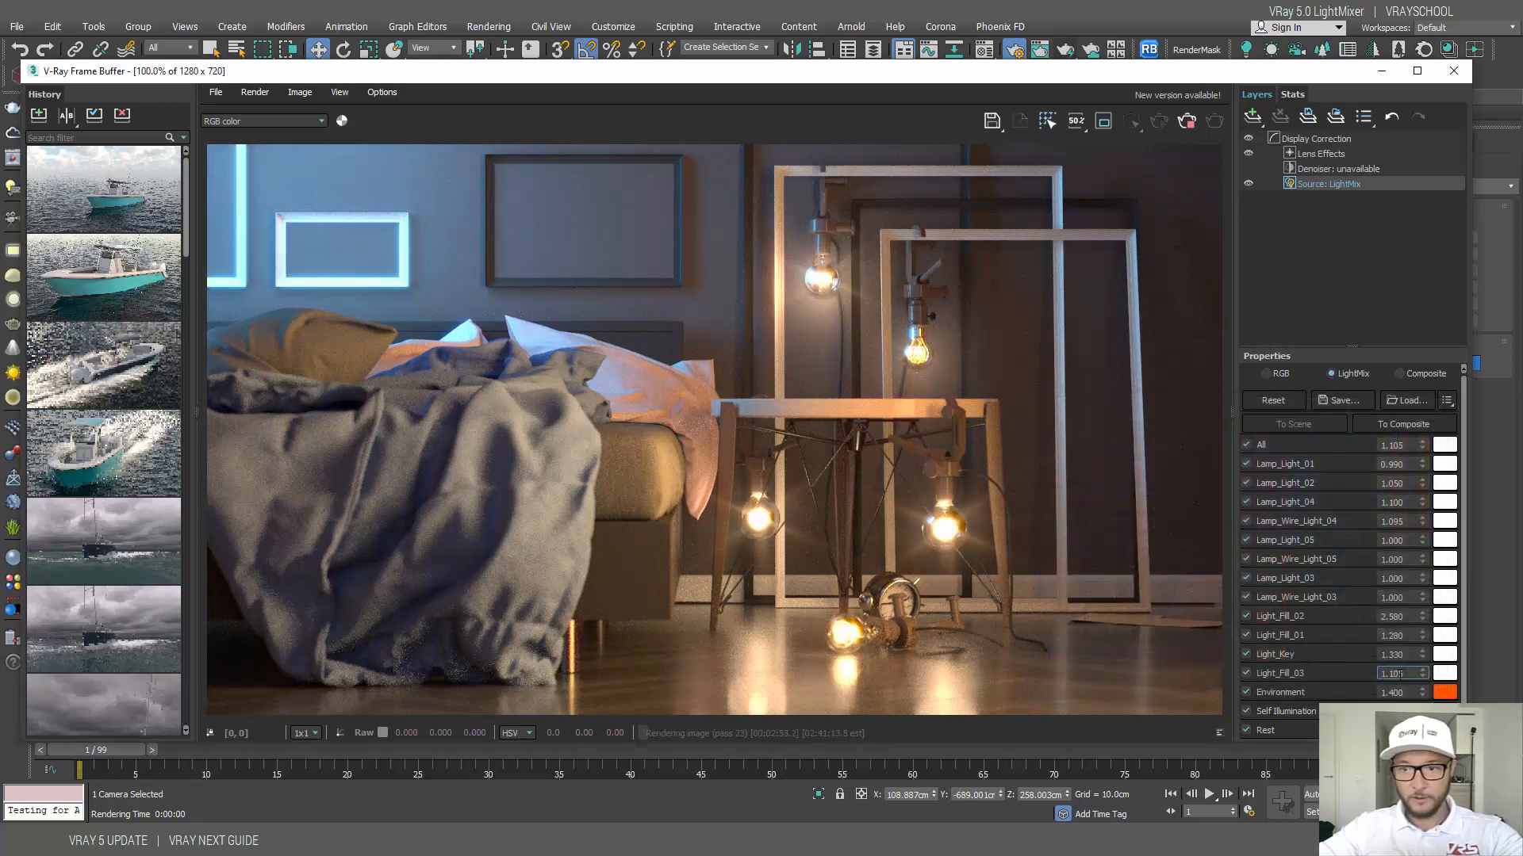
Step: Set the intensity of Light_Fill_03 to 1.250 and Light_Fill_01 to 4.500 in the LightMix
left_click_drag(1464, 640, 1463, 688)
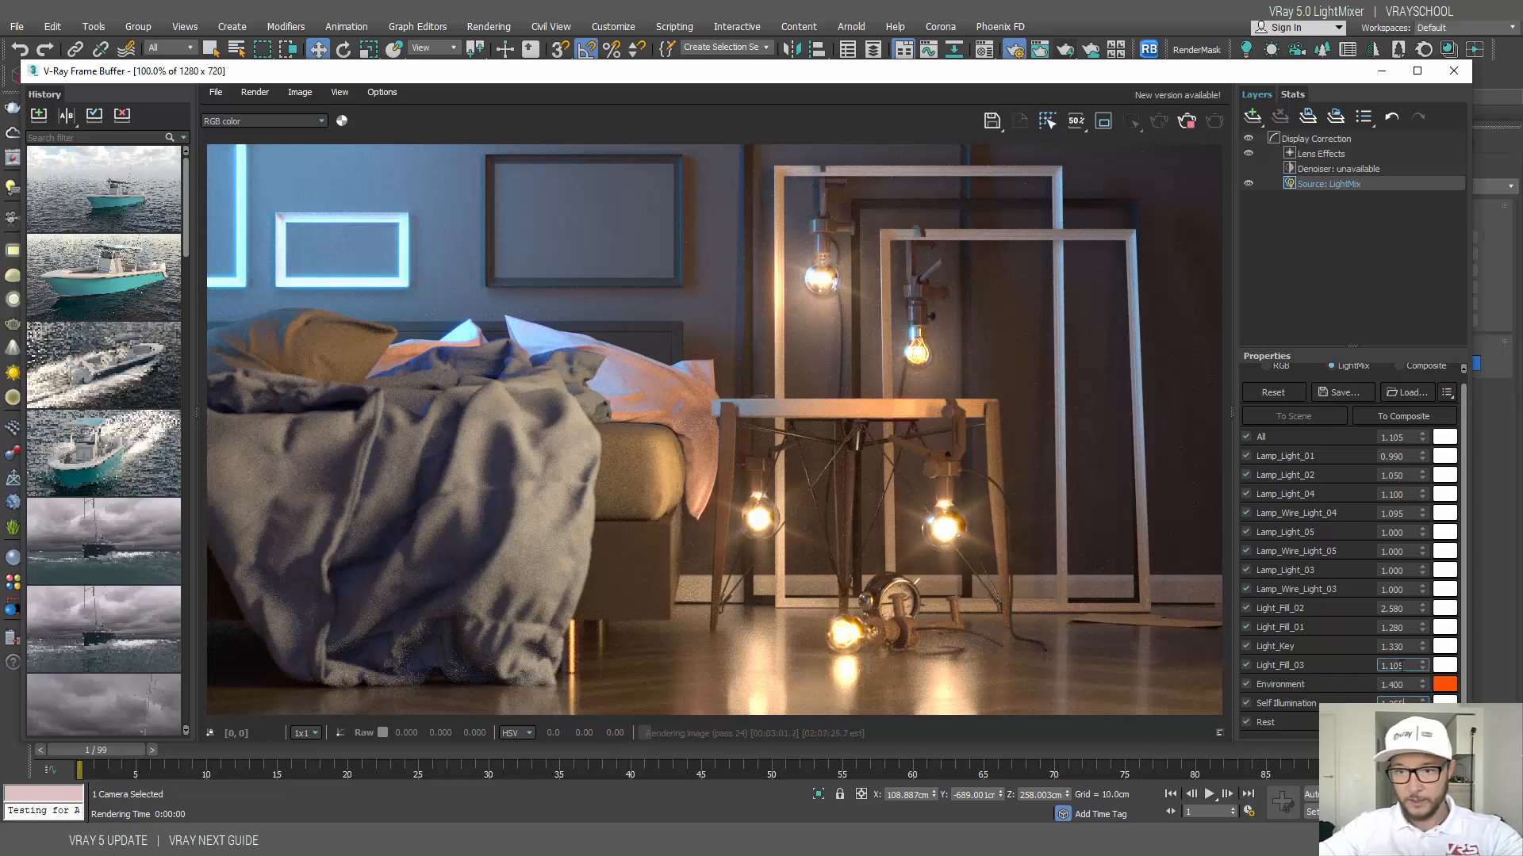
left_click_drag(1424, 661, 1412, 349)
left_click_drag(1439, 685, 1423, 573)
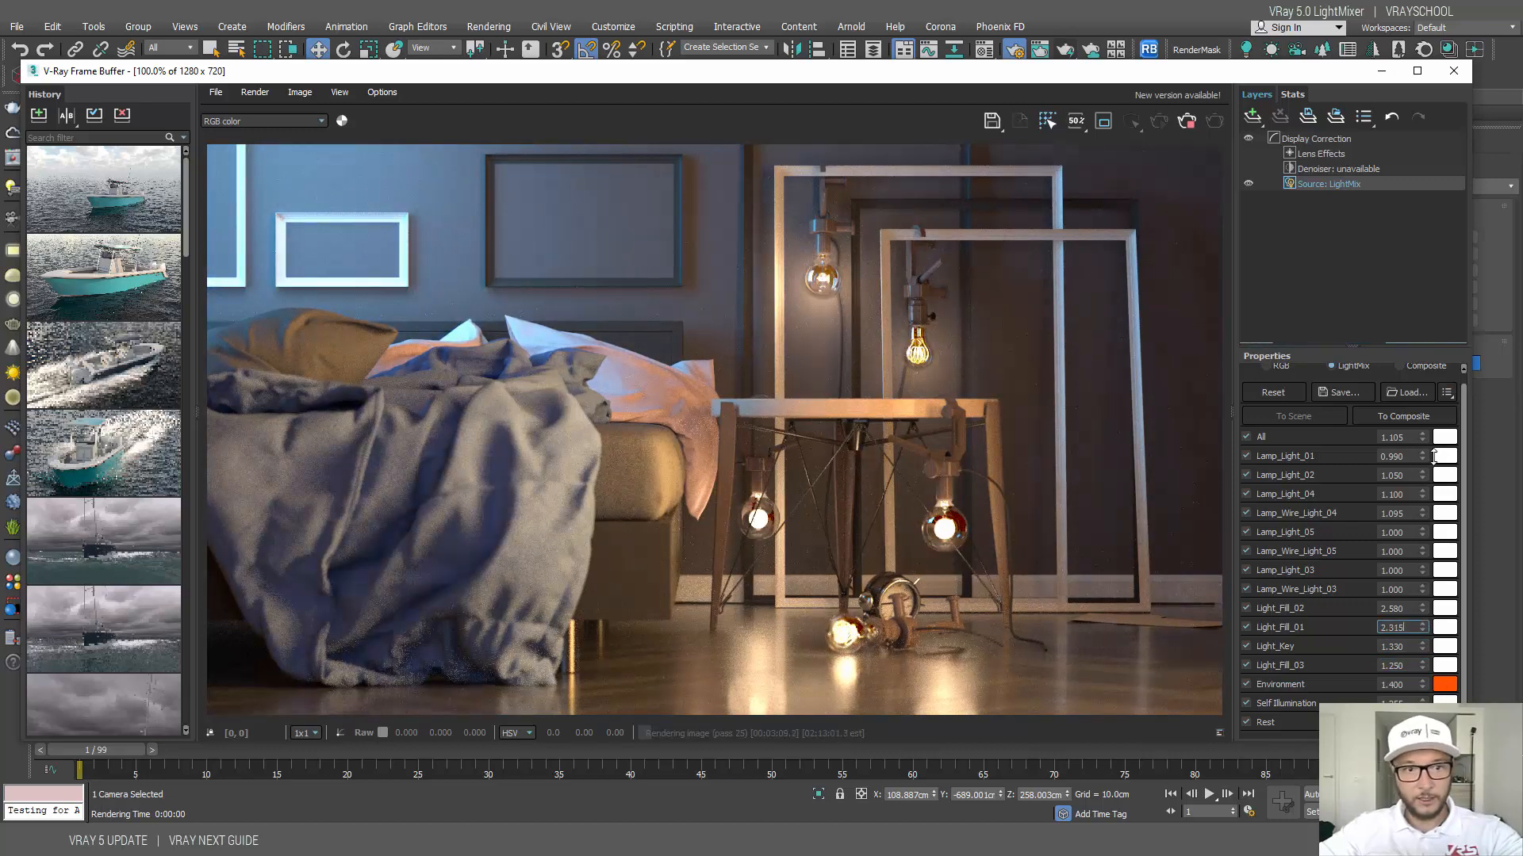
left_click_drag(1433, 457, 1429, 111)
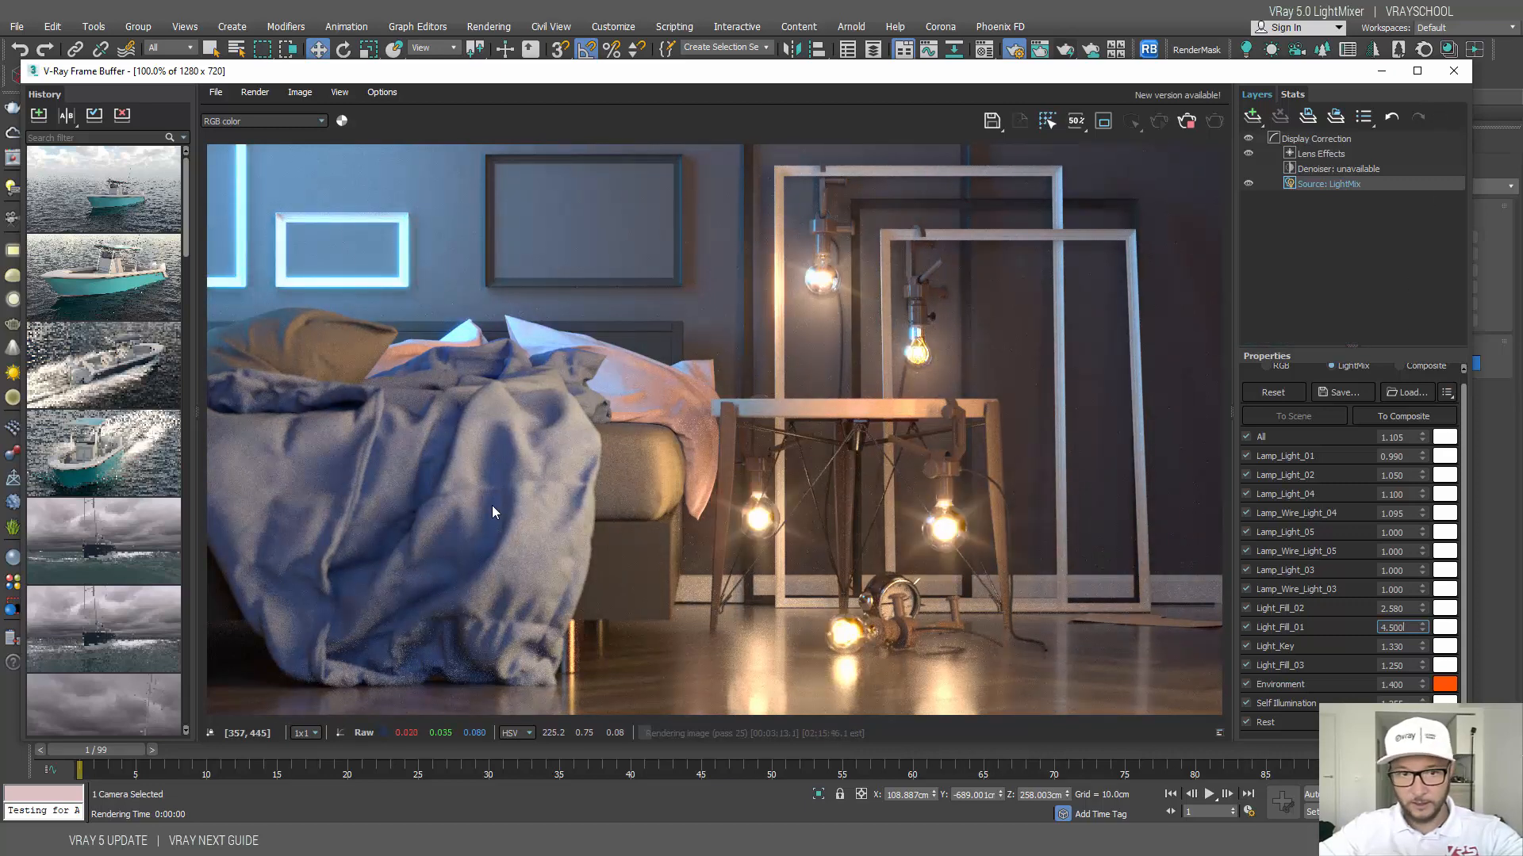
Step: Try out a range of basic colours, including green, purple, orange, cyan and blue, for Light_Fill_01 in the LightMix and discard them
left_click(1445, 628)
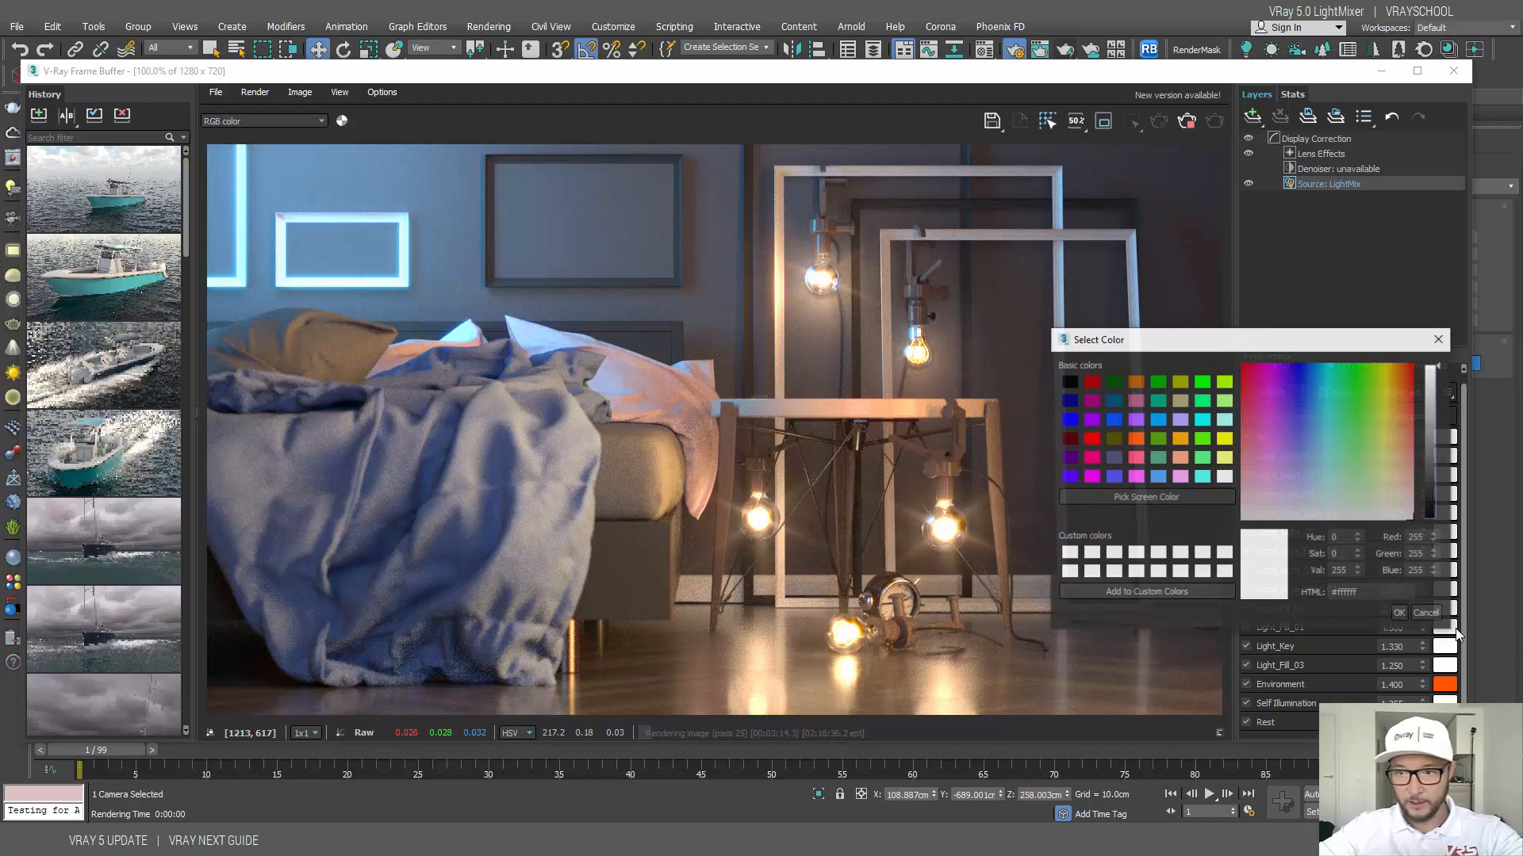
left_click(1180, 419)
left_click(1158, 401)
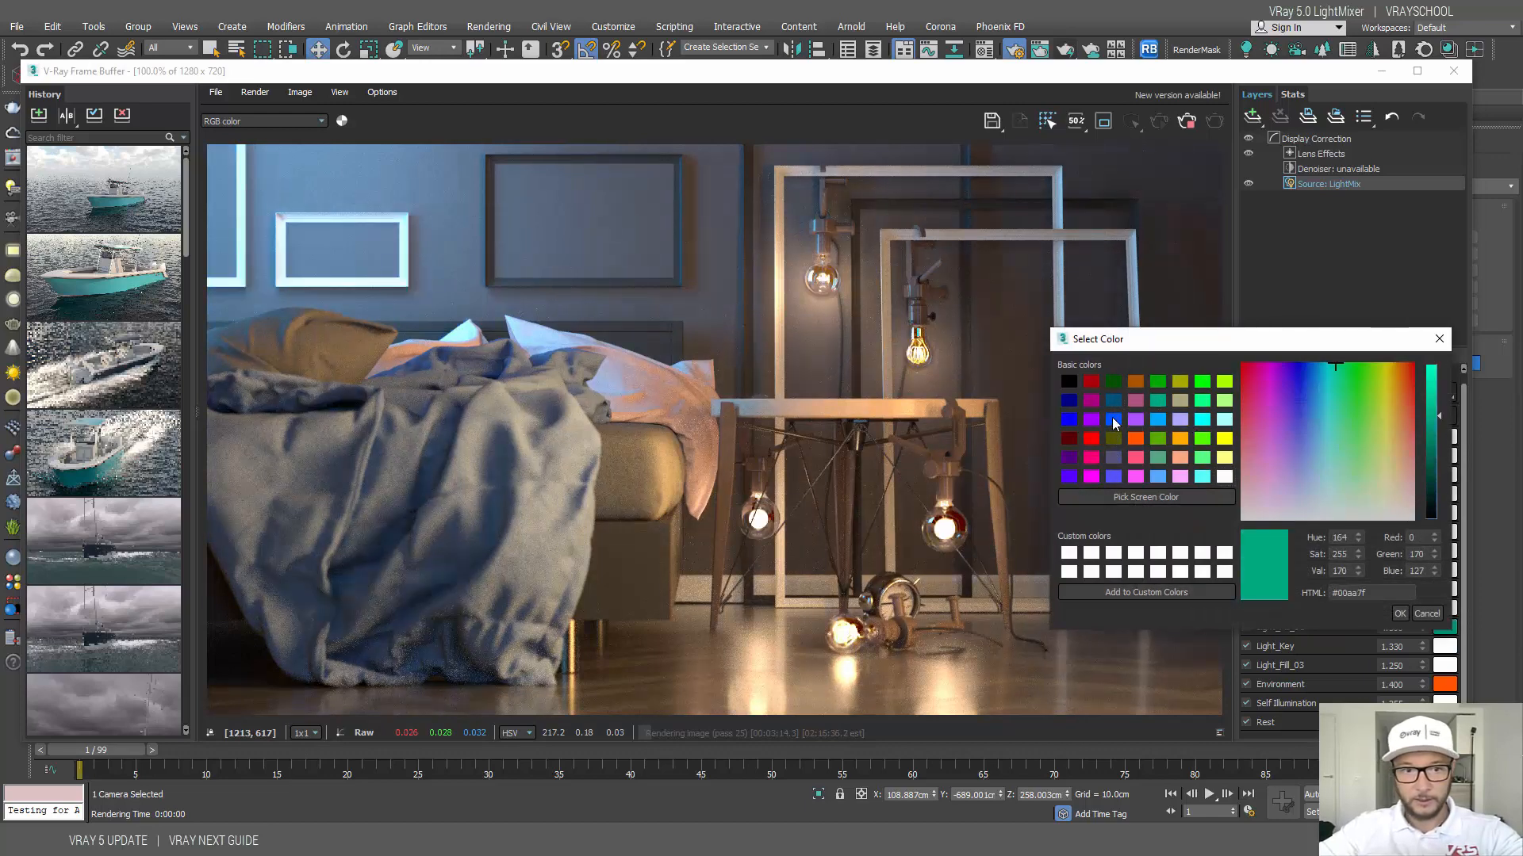
left_click(1070, 419)
left_click(1070, 477)
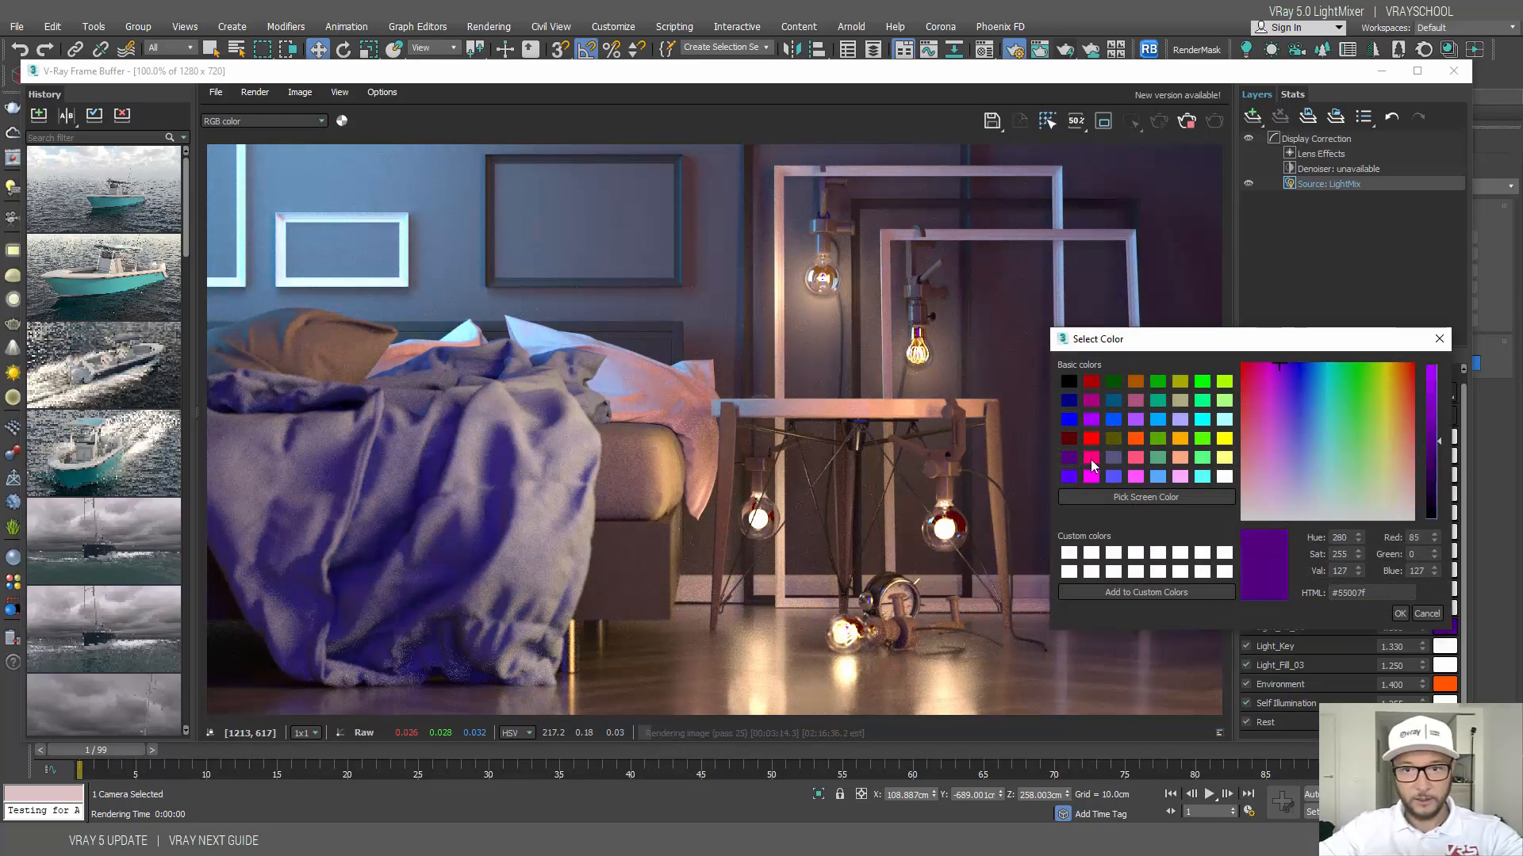
left_click(1091, 458)
left_click(1092, 420)
left_click(1114, 419)
left_click(1094, 439)
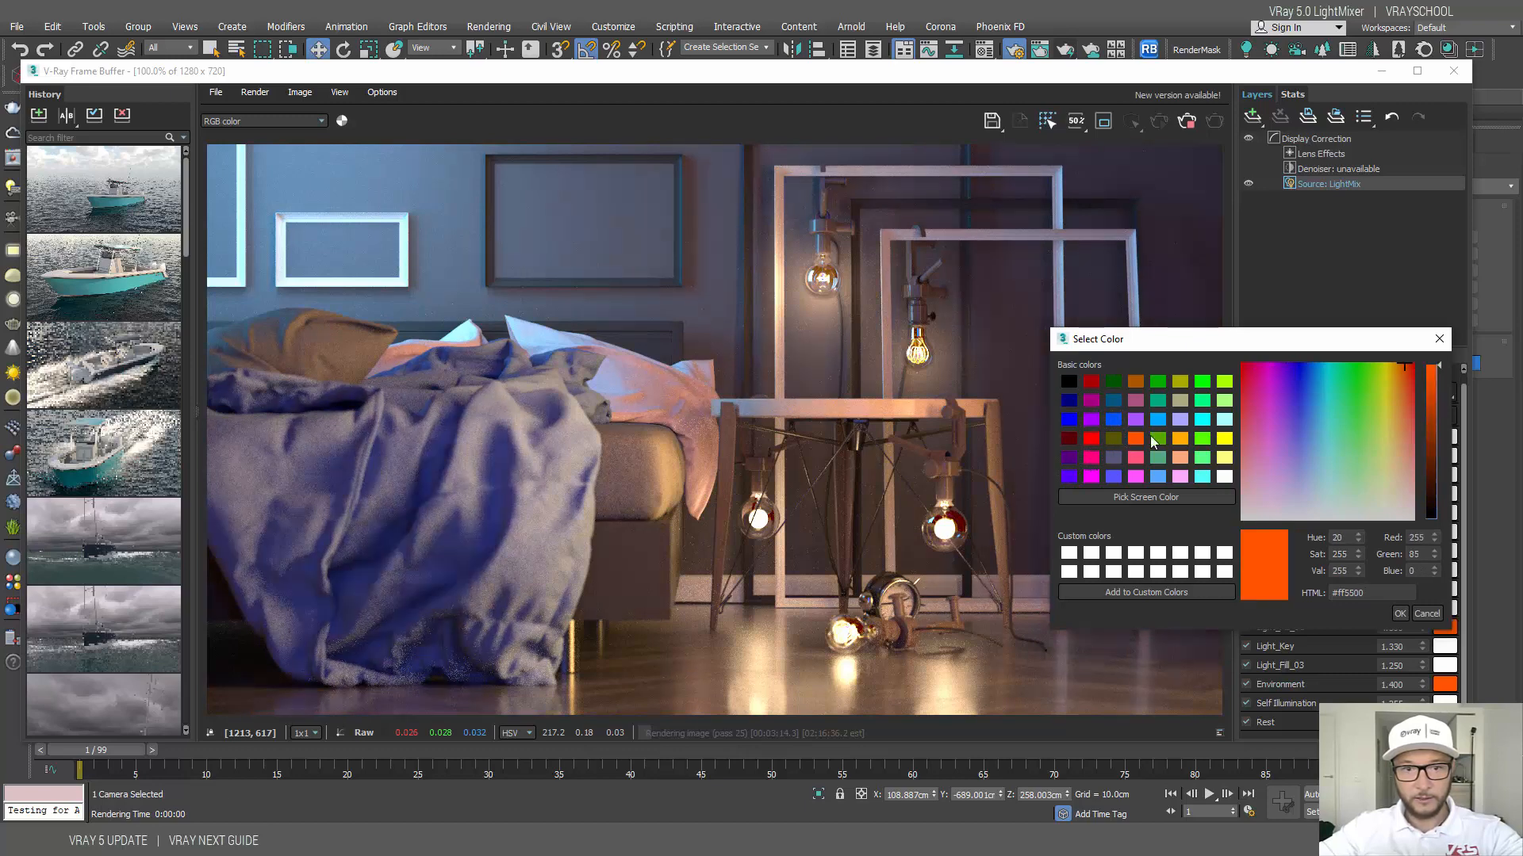
left_click(1158, 438)
left_click(1158, 477)
left_click(1179, 476)
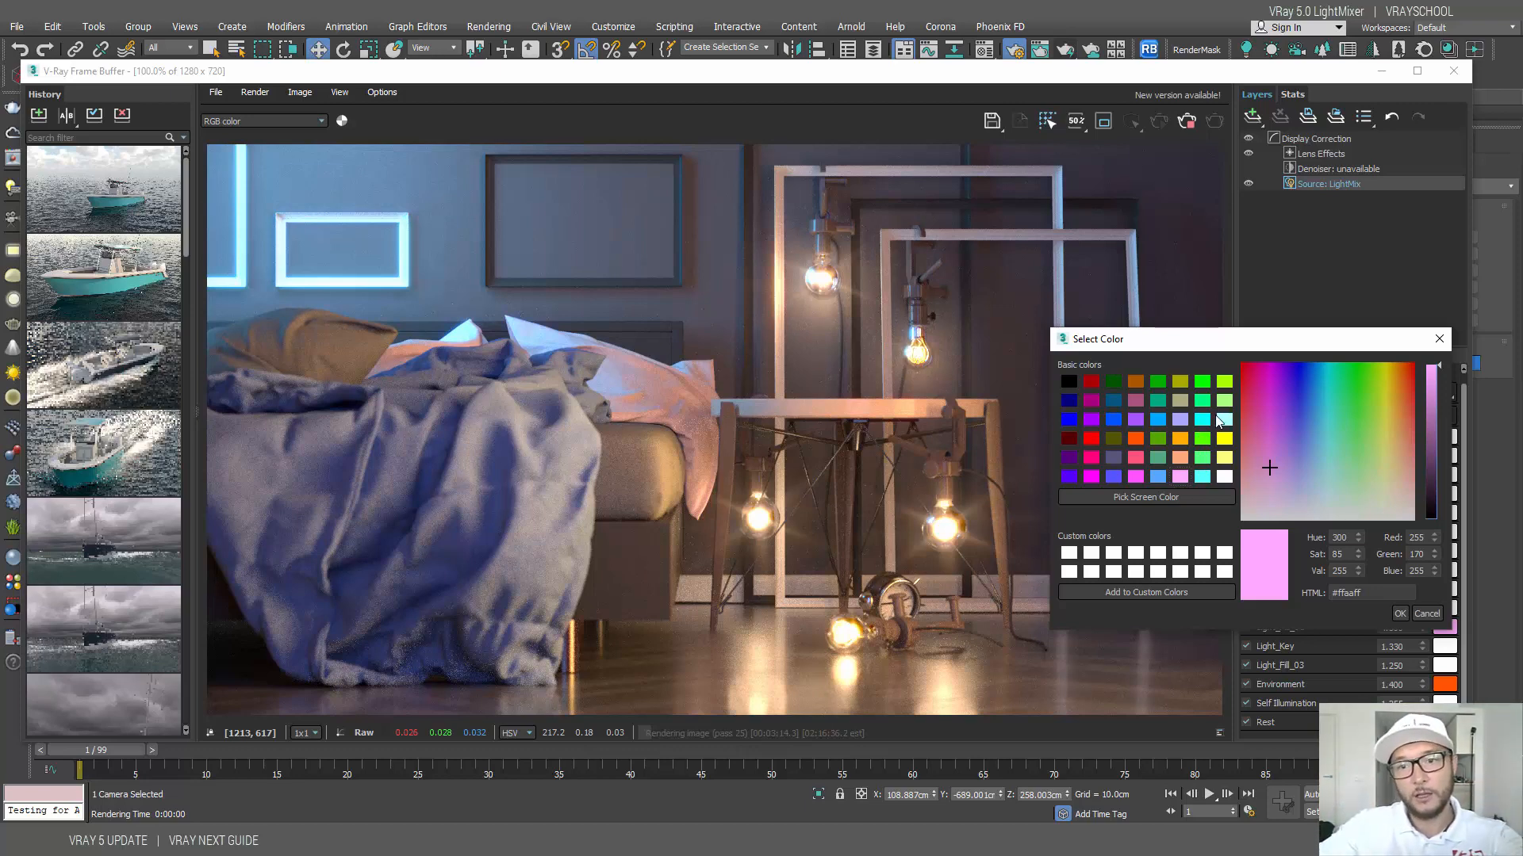
left_click(1202, 419)
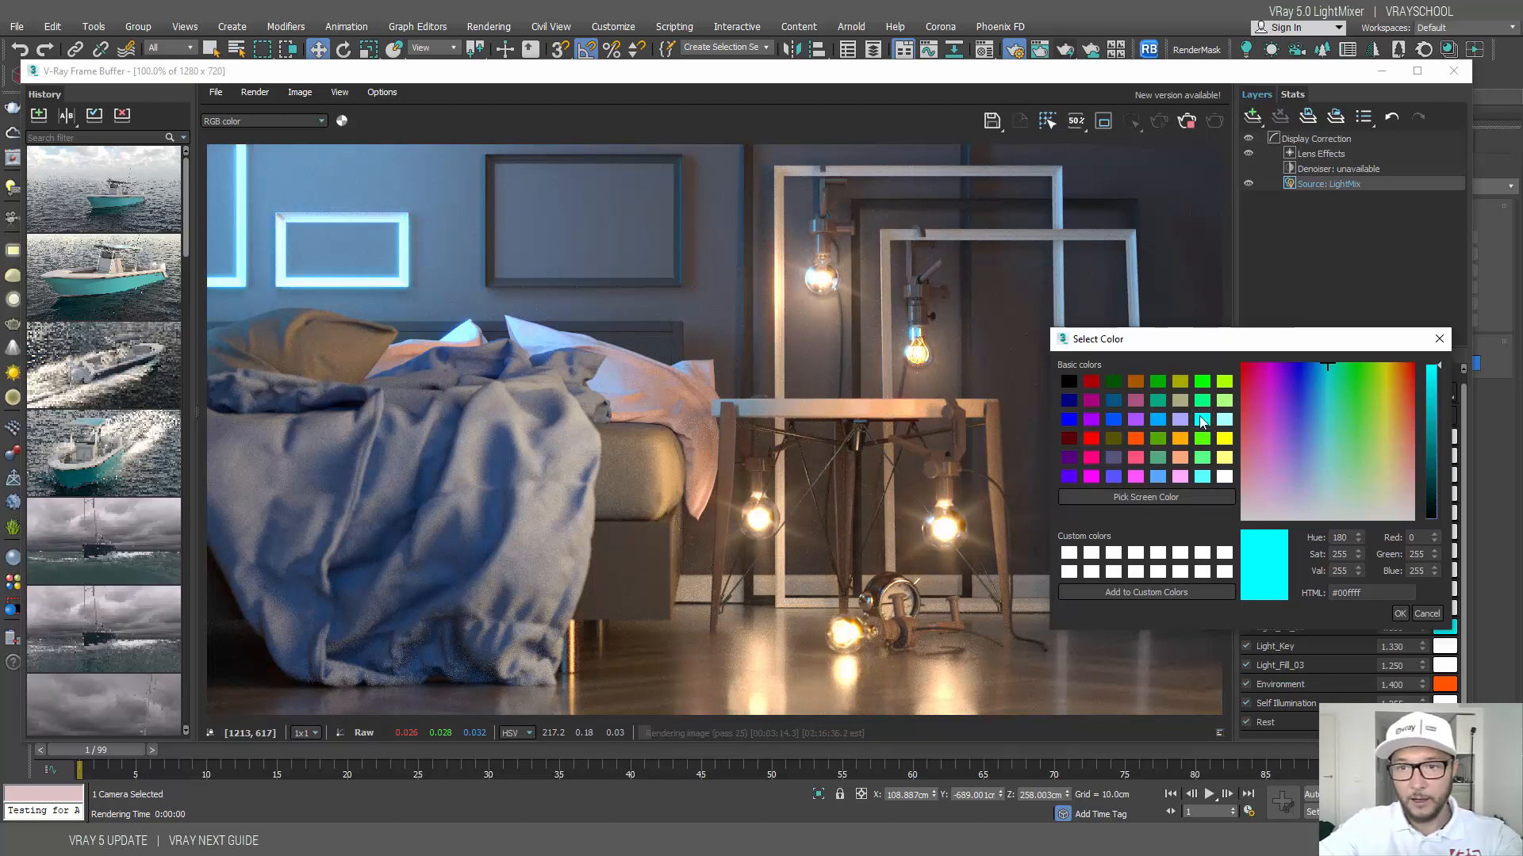
left_click(1176, 402)
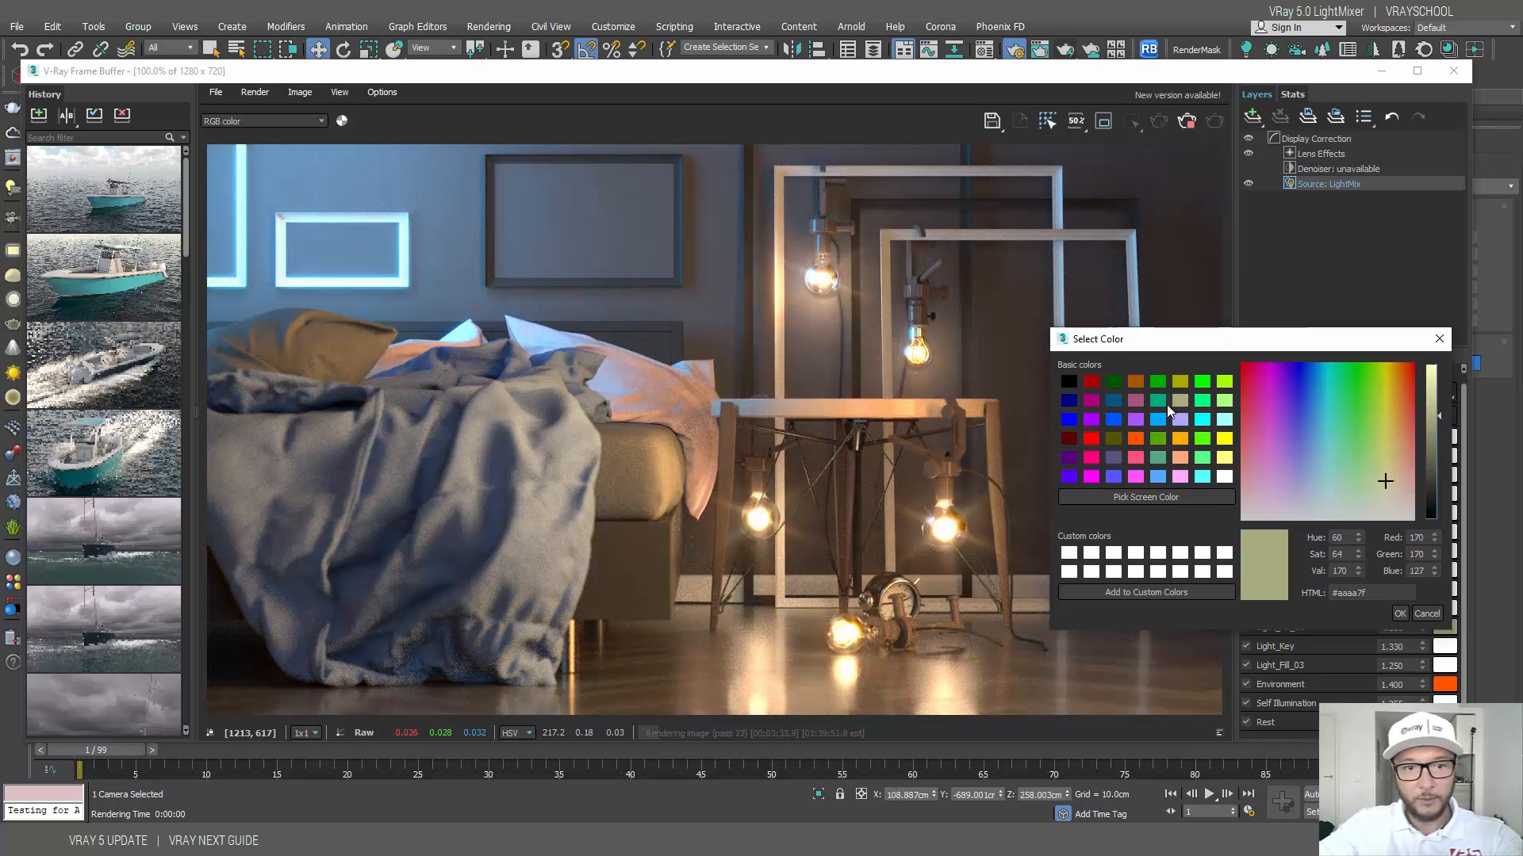
left_click(1113, 401)
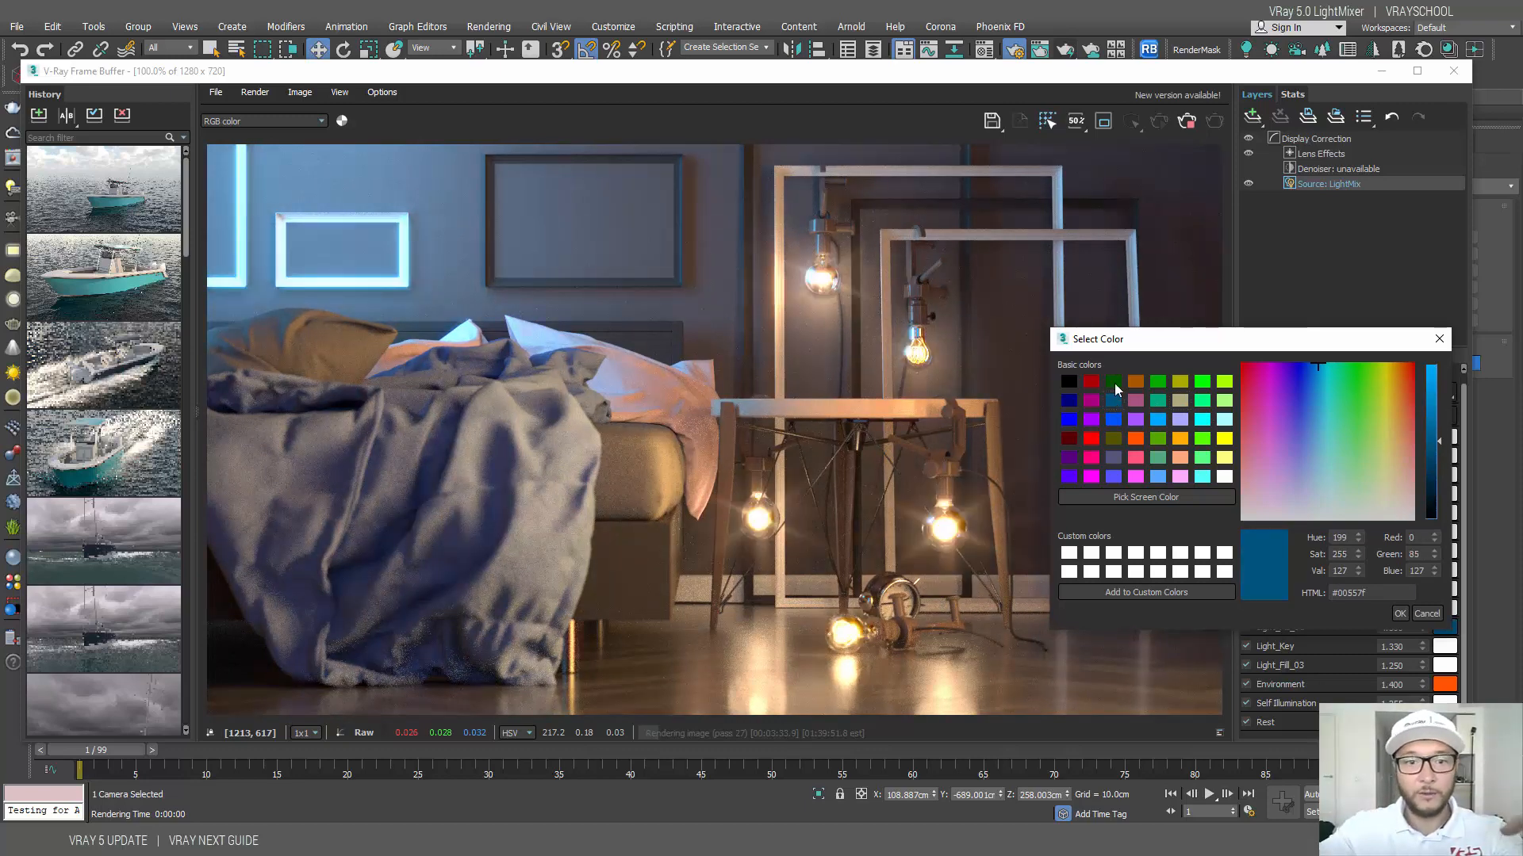
left_click(1070, 402)
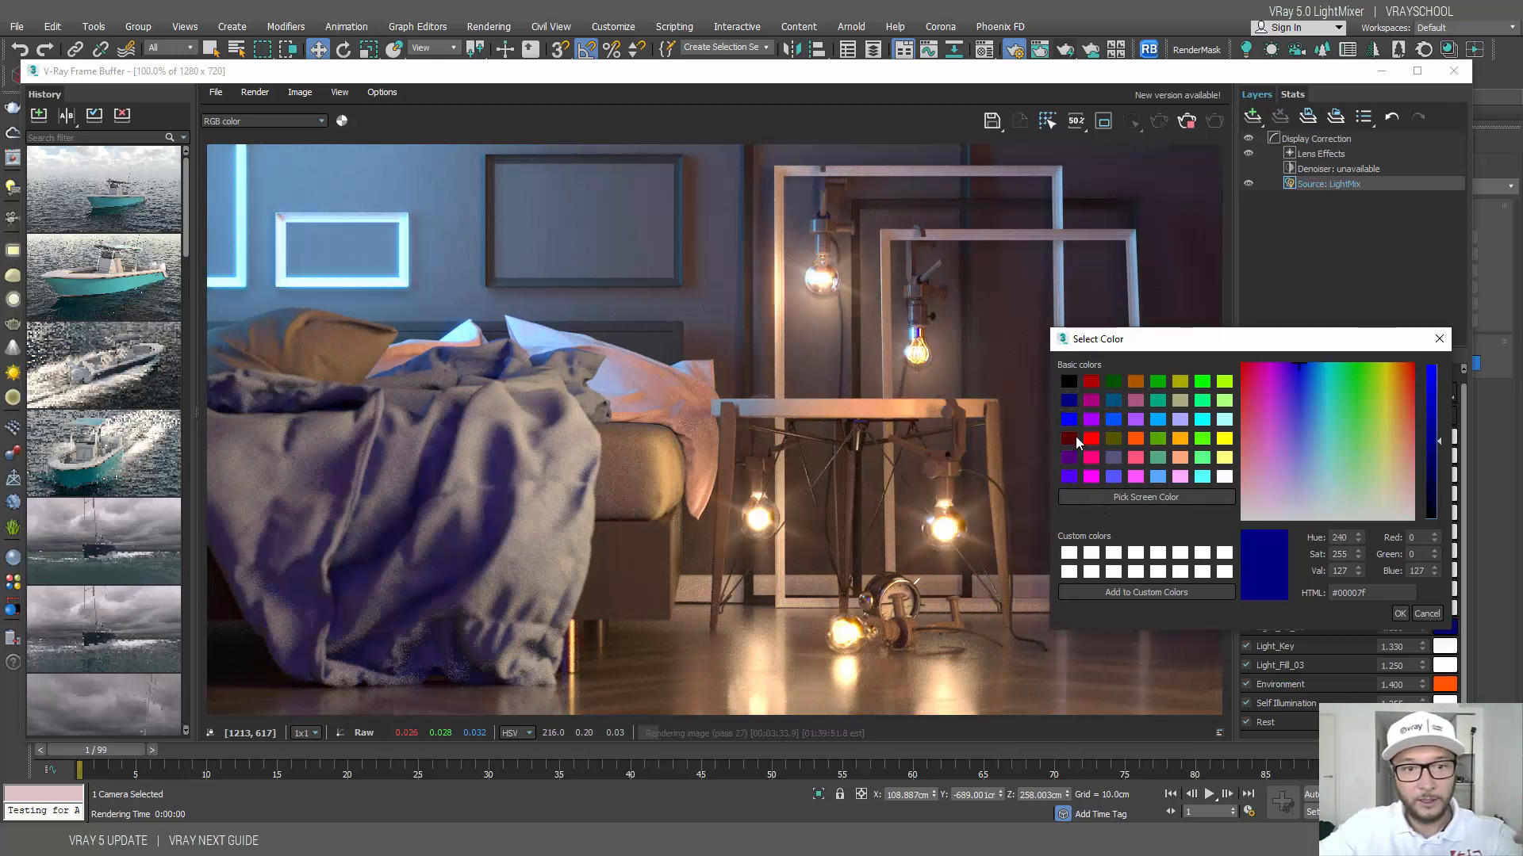
left_click(1069, 419)
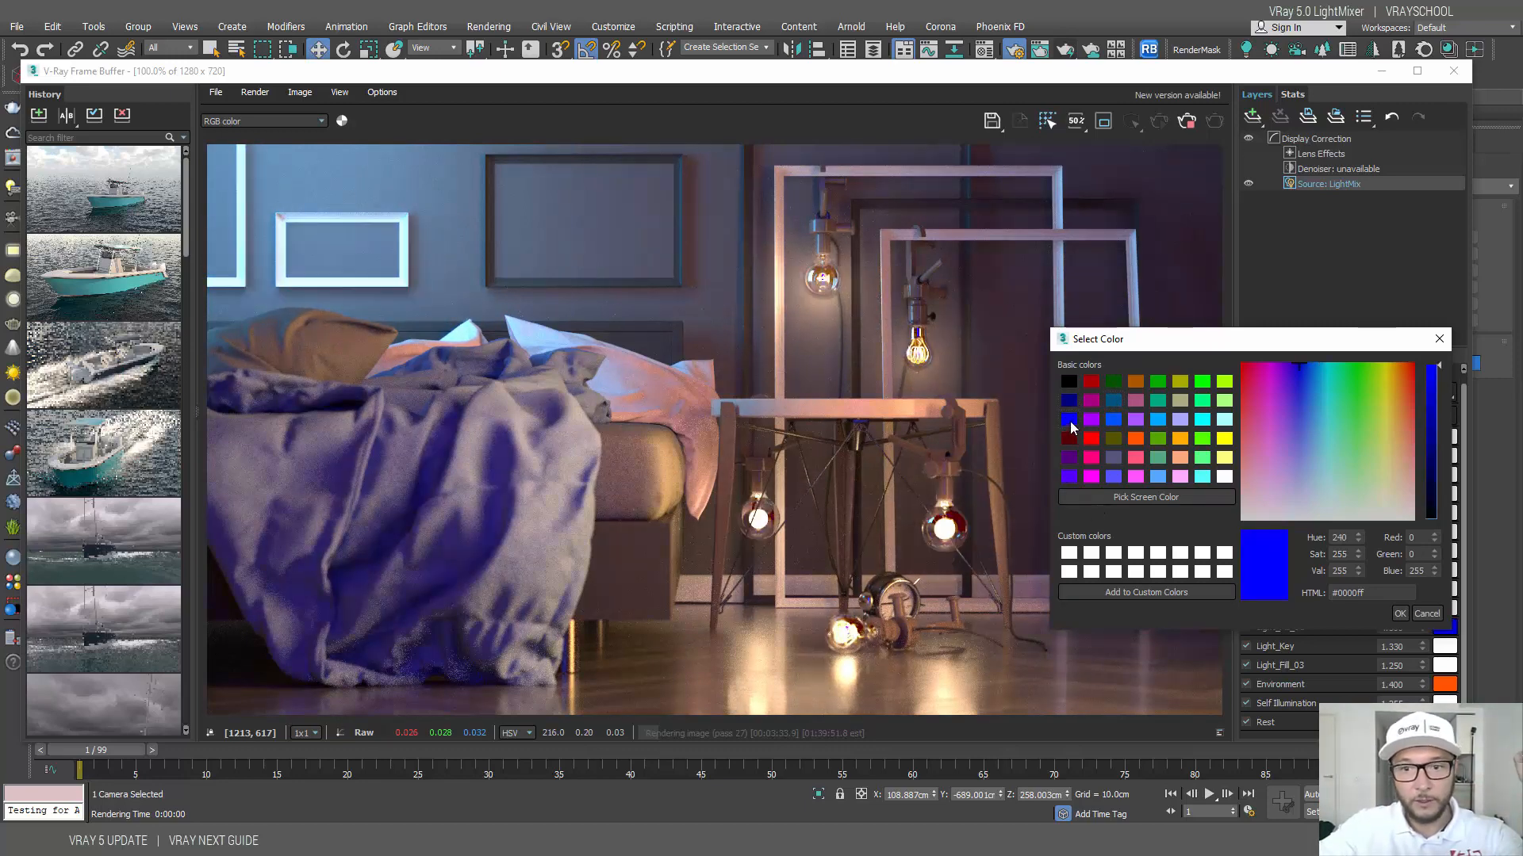
left_click(1114, 457)
left_click(1114, 438)
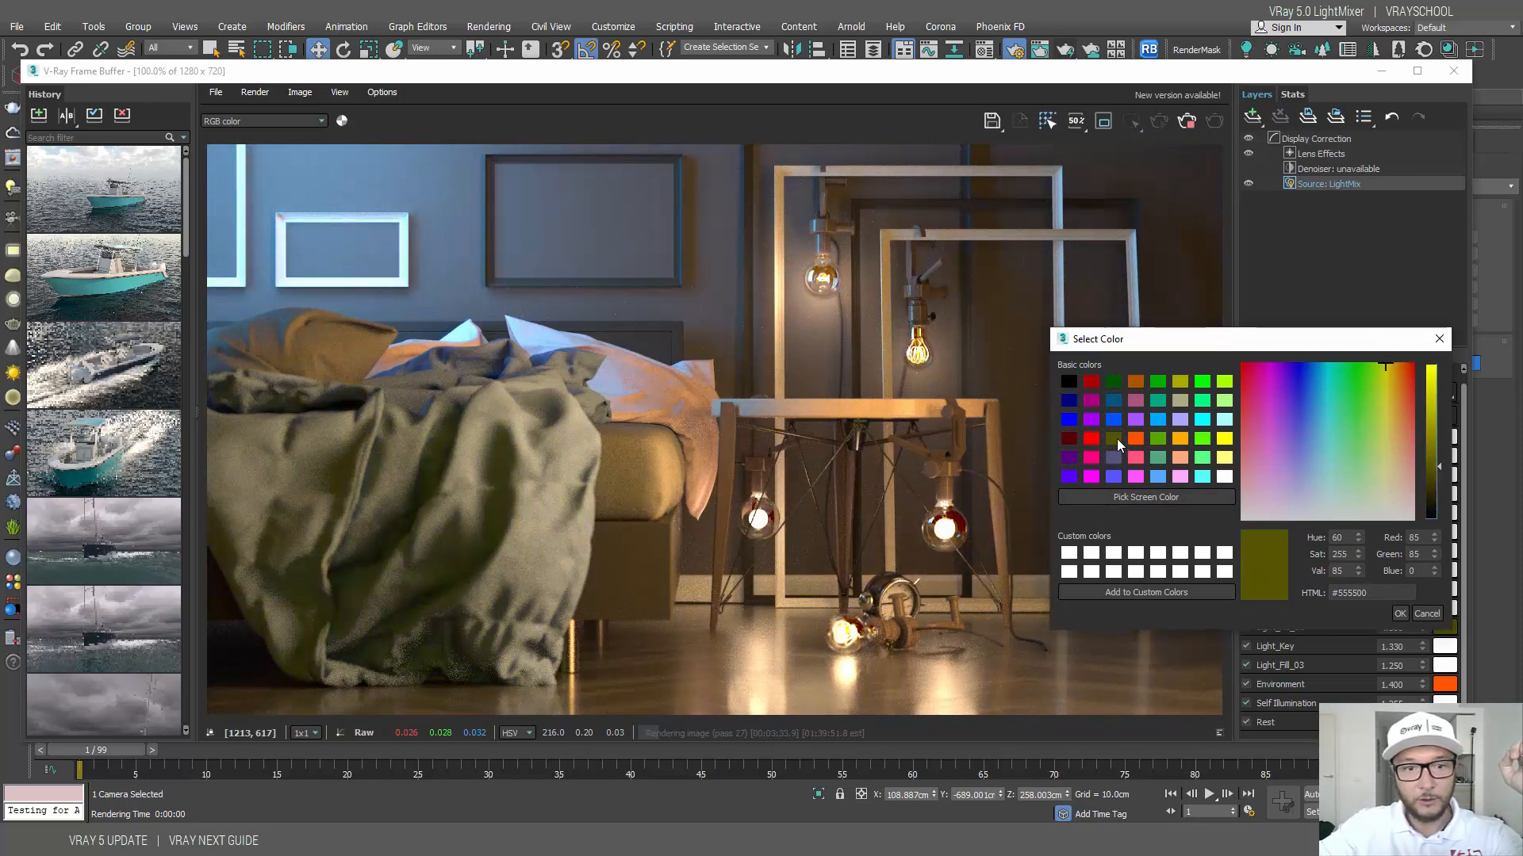
left_click(1158, 420)
left_click(1158, 439)
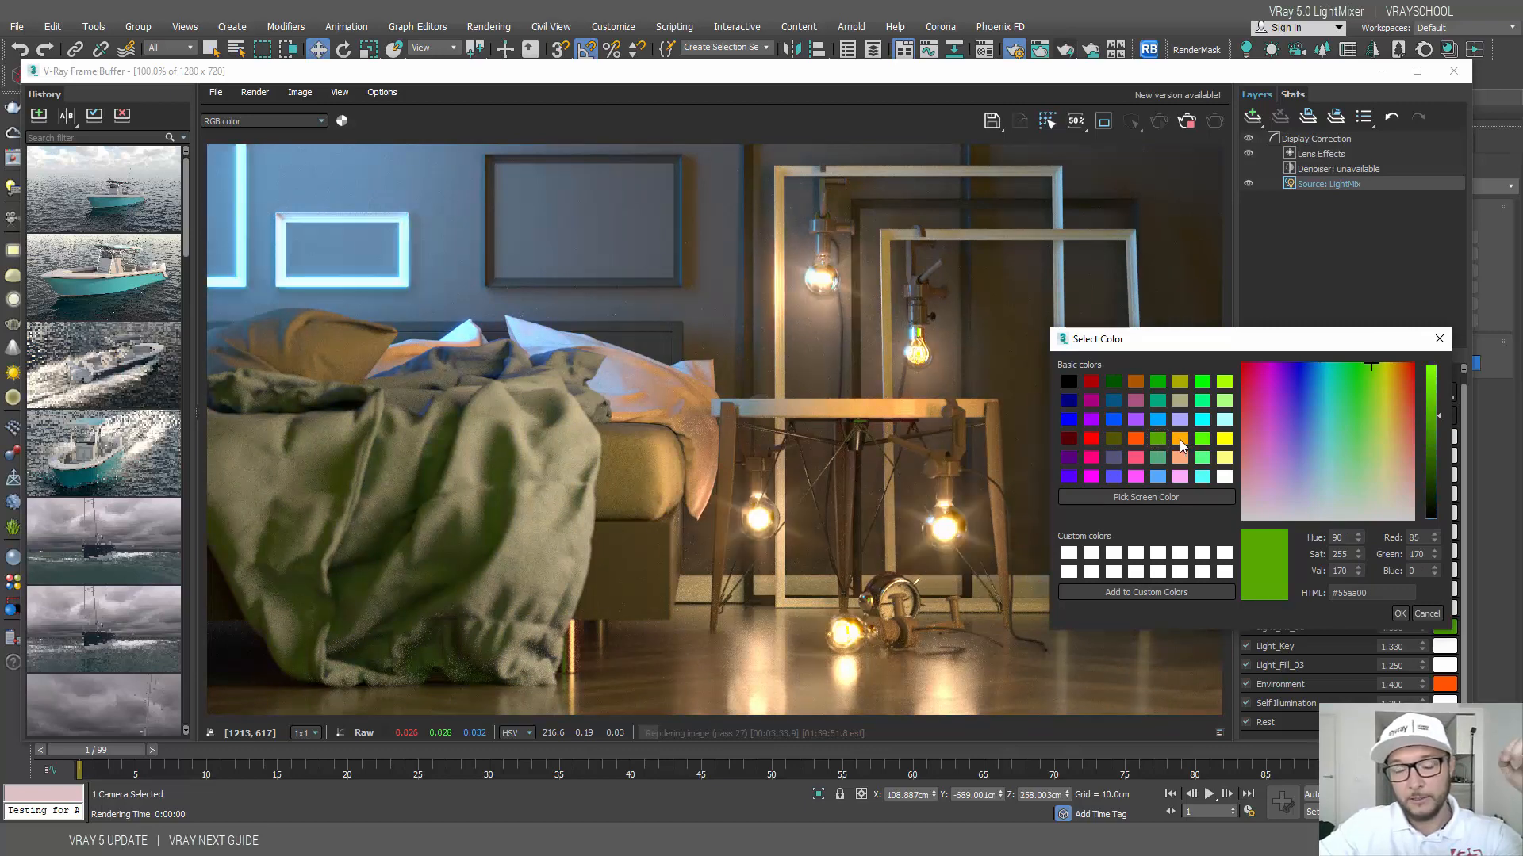
left_click(1179, 438)
left_click(1185, 419)
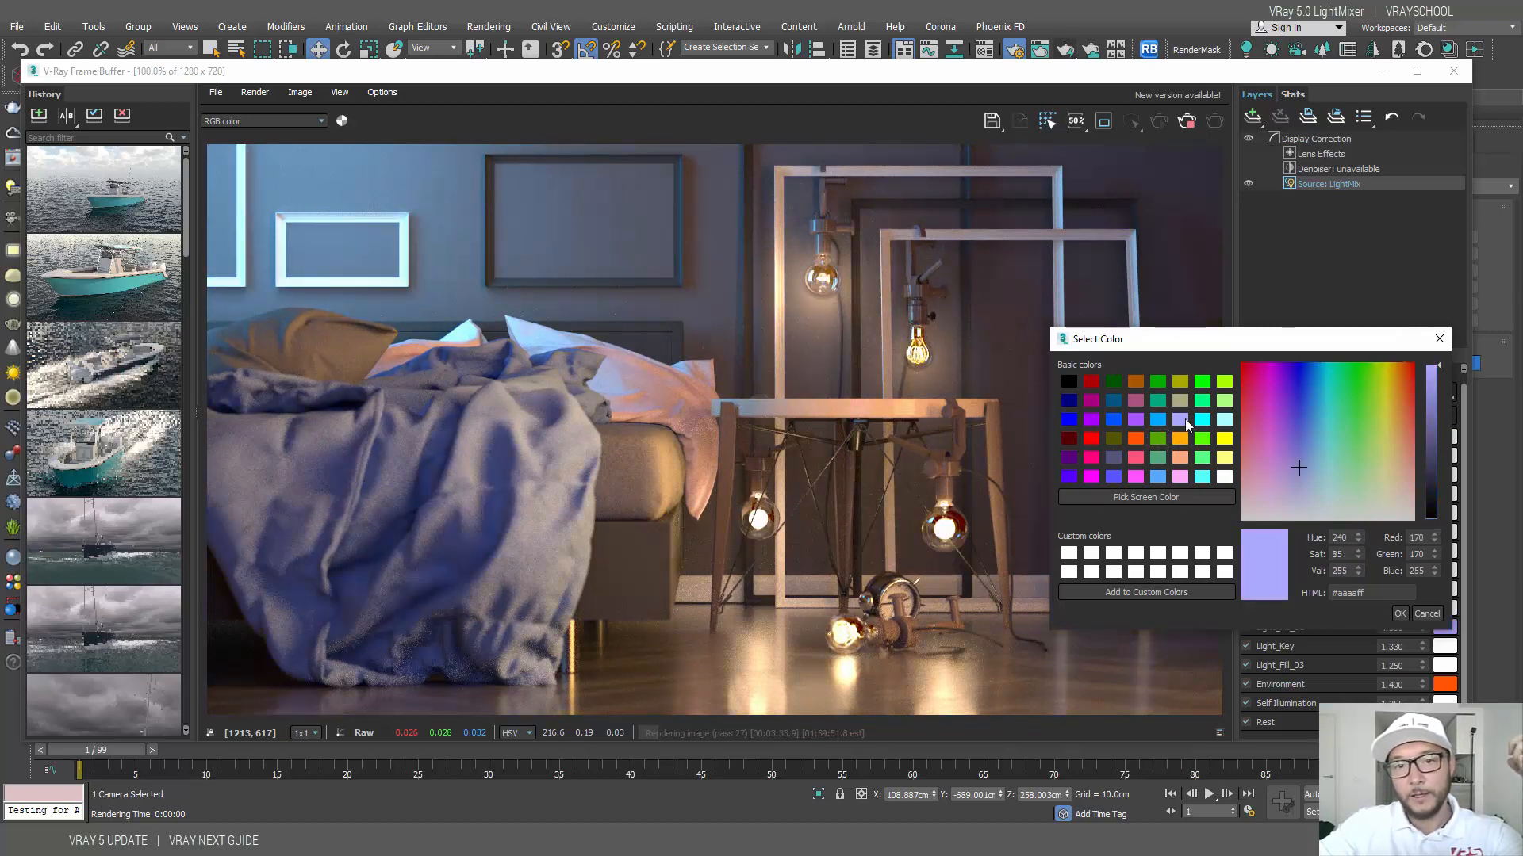
left_click(1179, 401)
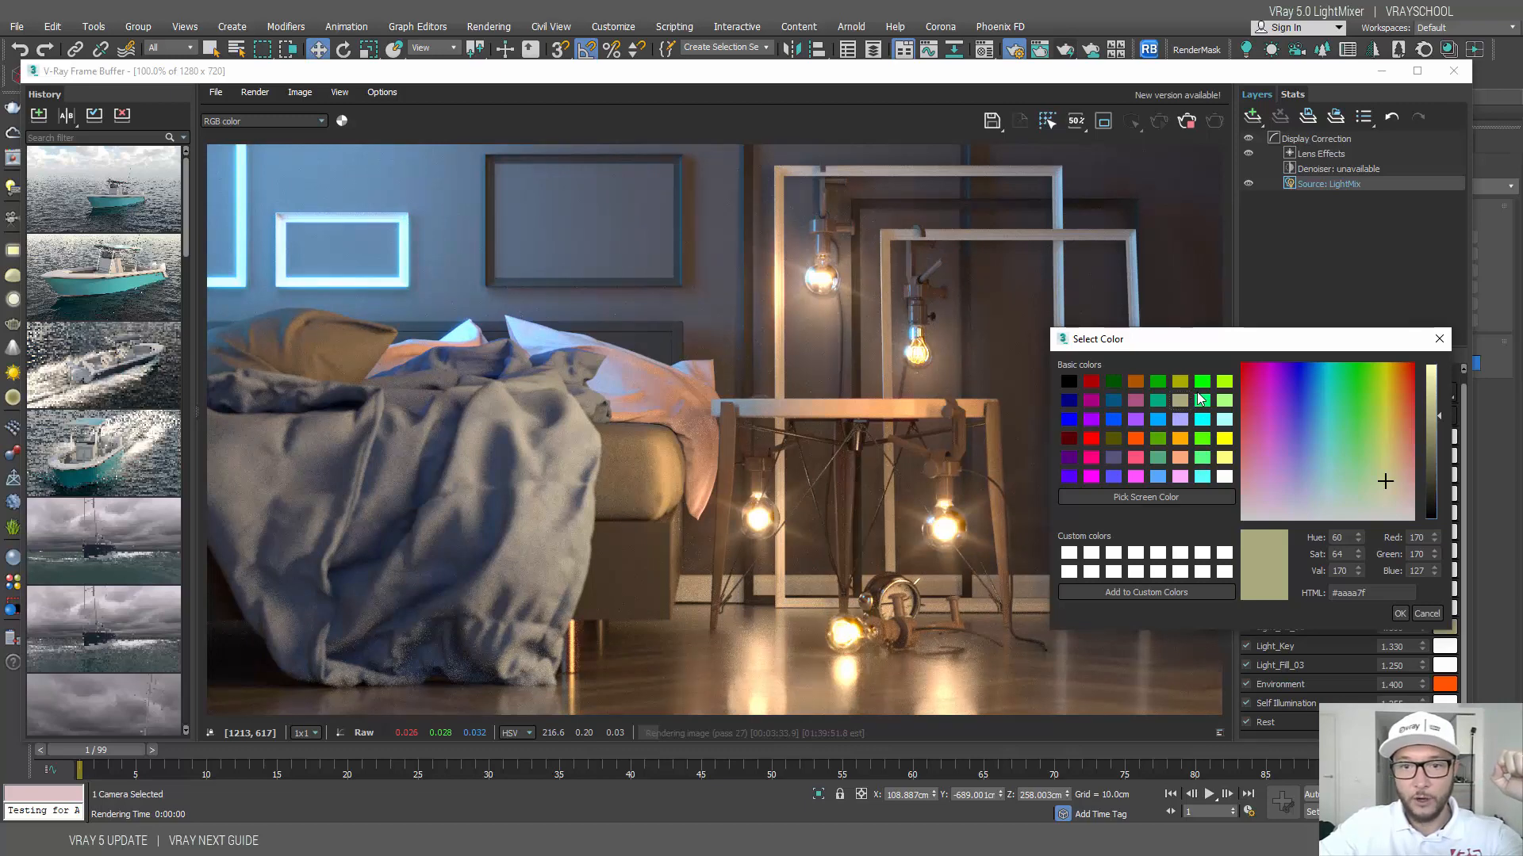
left_click(1437, 339)
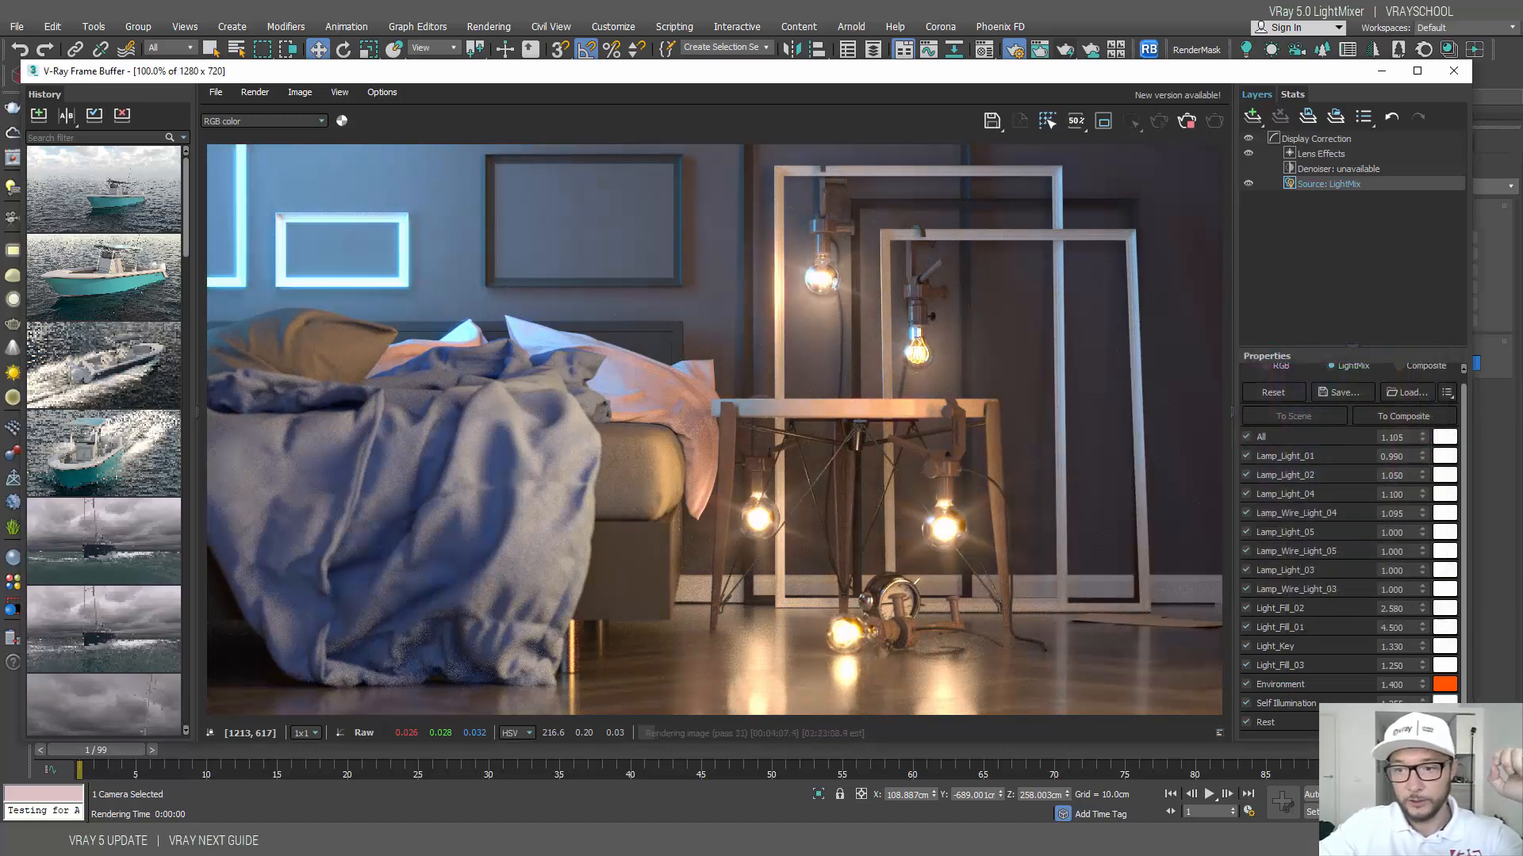
Step: Compare cyan #55ffff with green #55ff7f for Light_Fill_01 and apply the green tint
left_click(1445, 629)
left_click(1202, 476)
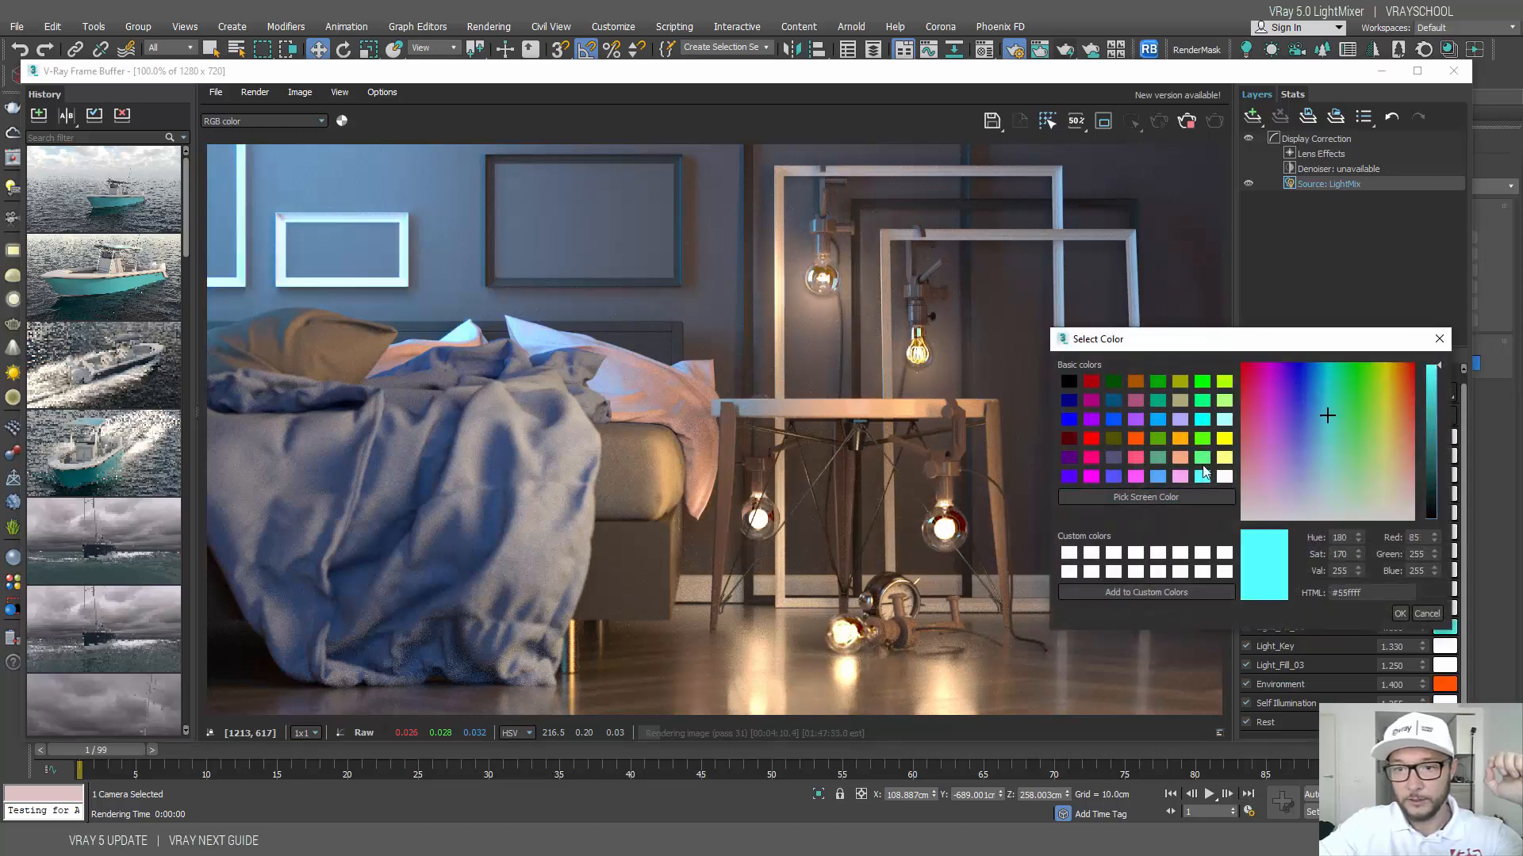
left_click(1202, 460)
left_click(1202, 475)
left_click(1202, 460)
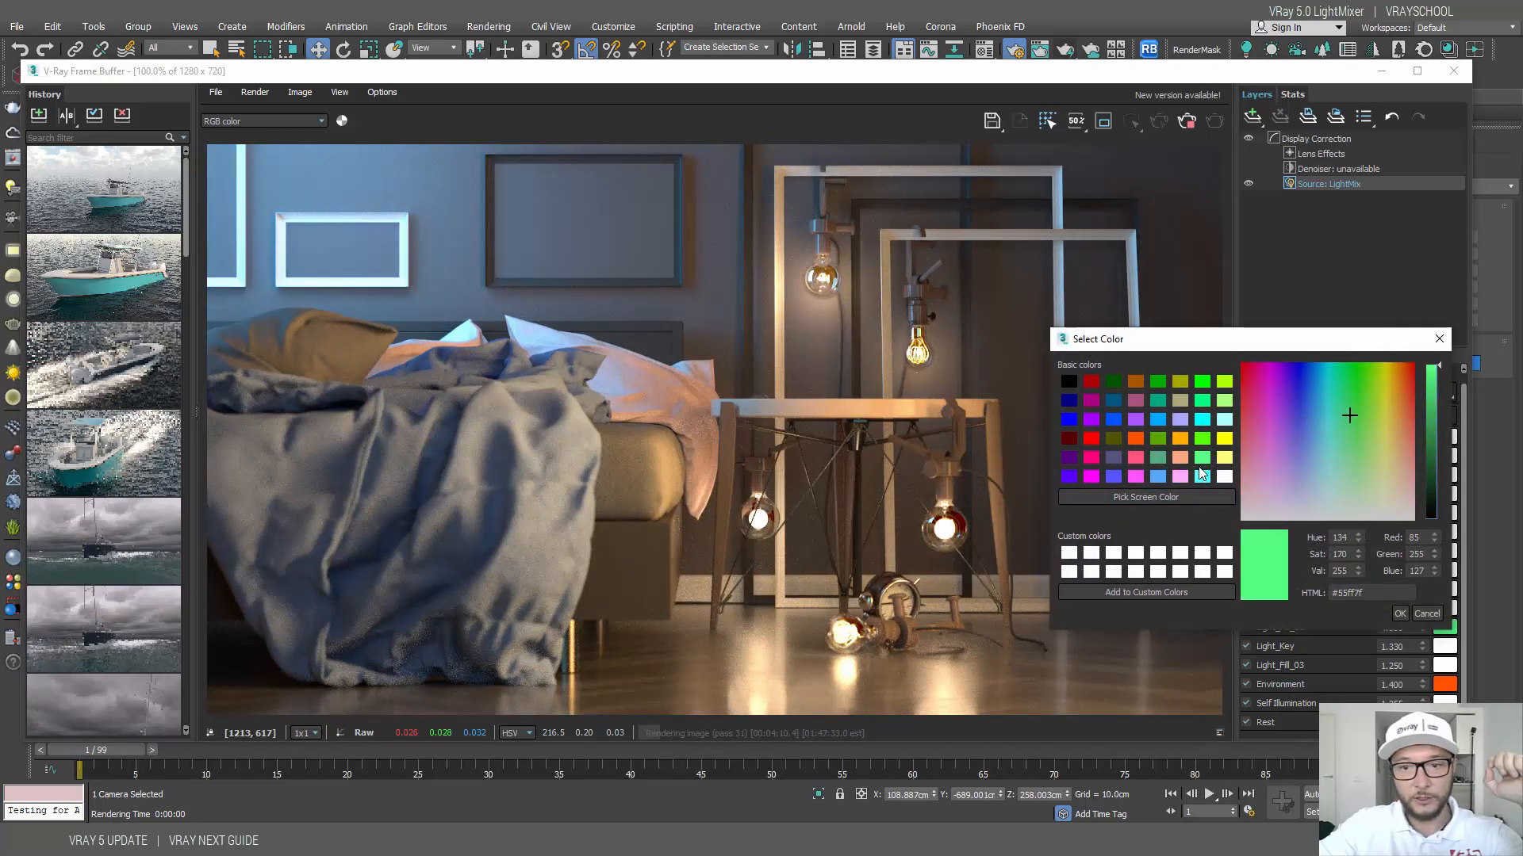
left_click(1200, 477)
left_click(1202, 459)
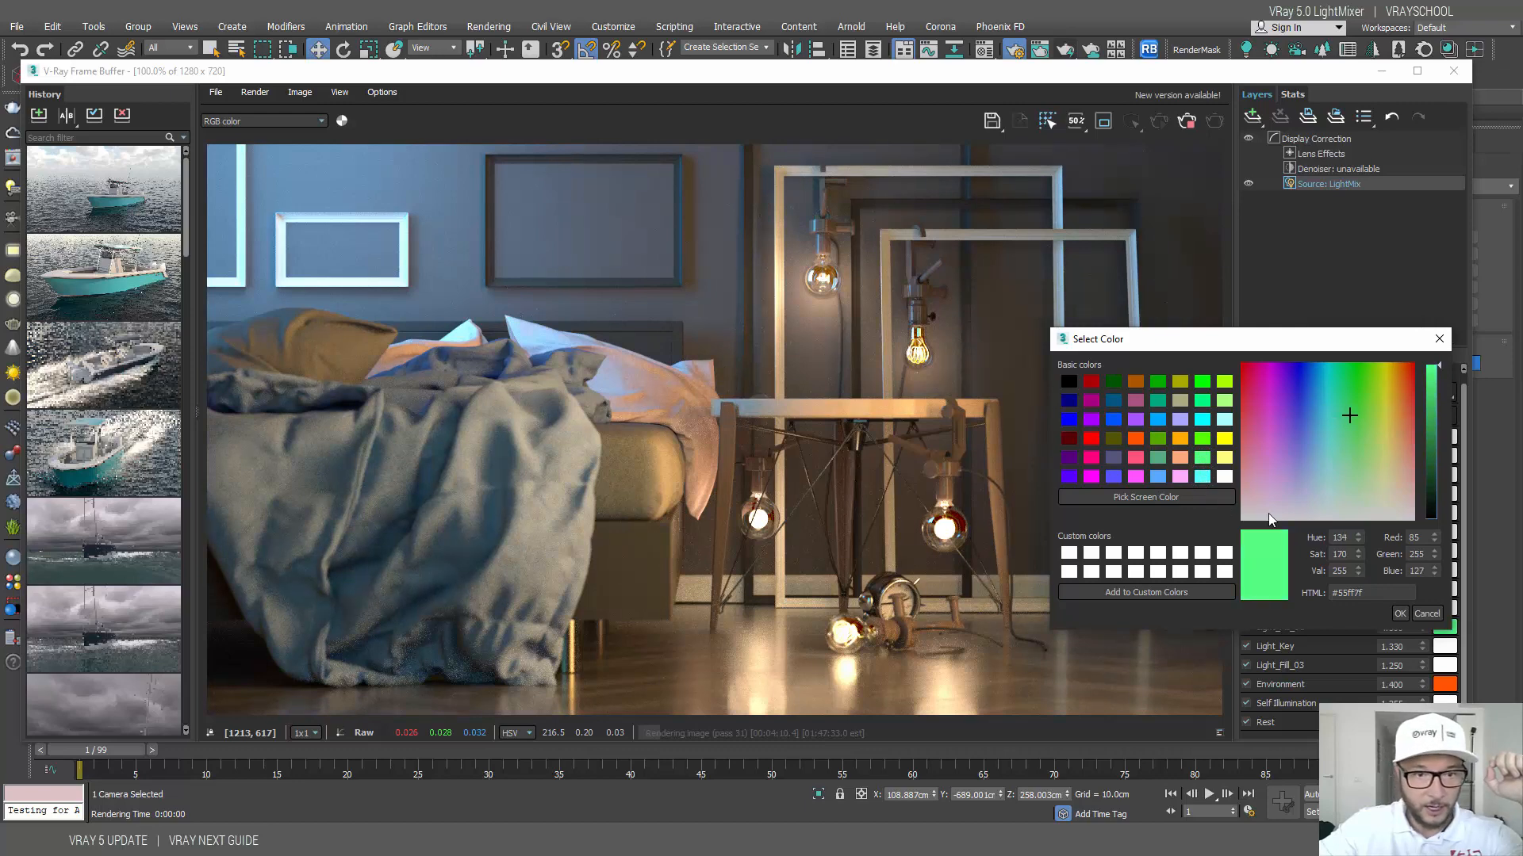
left_click(1402, 615)
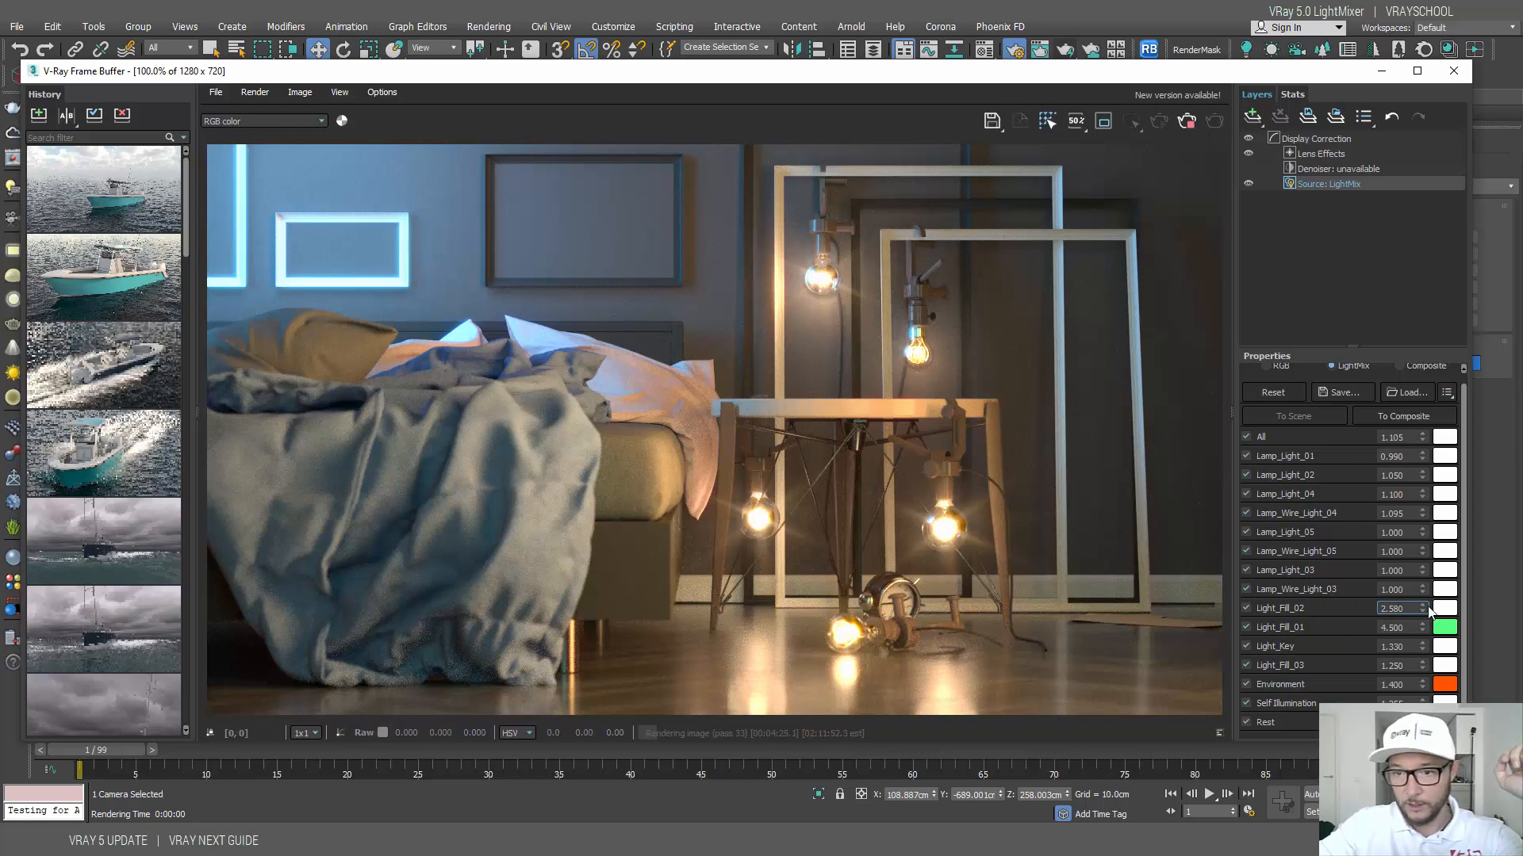
Step: Switch Light_Fill_02 off and on to check its contribution, and tint it pale violet #aaaaff after comparing several basic colours
left_click(1245, 607)
left_click(1245, 607)
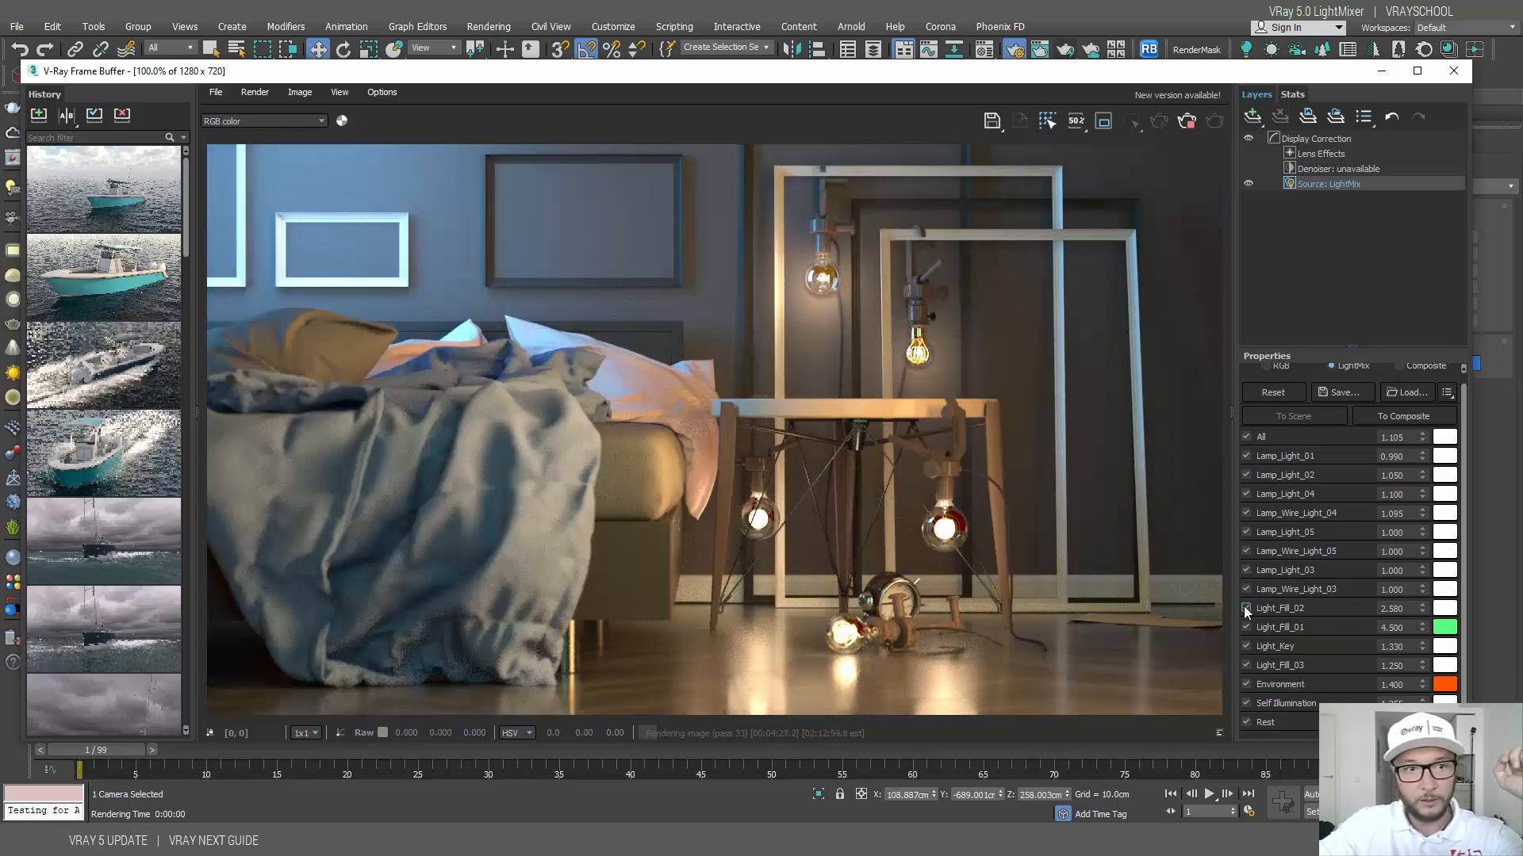
left_click(1441, 608)
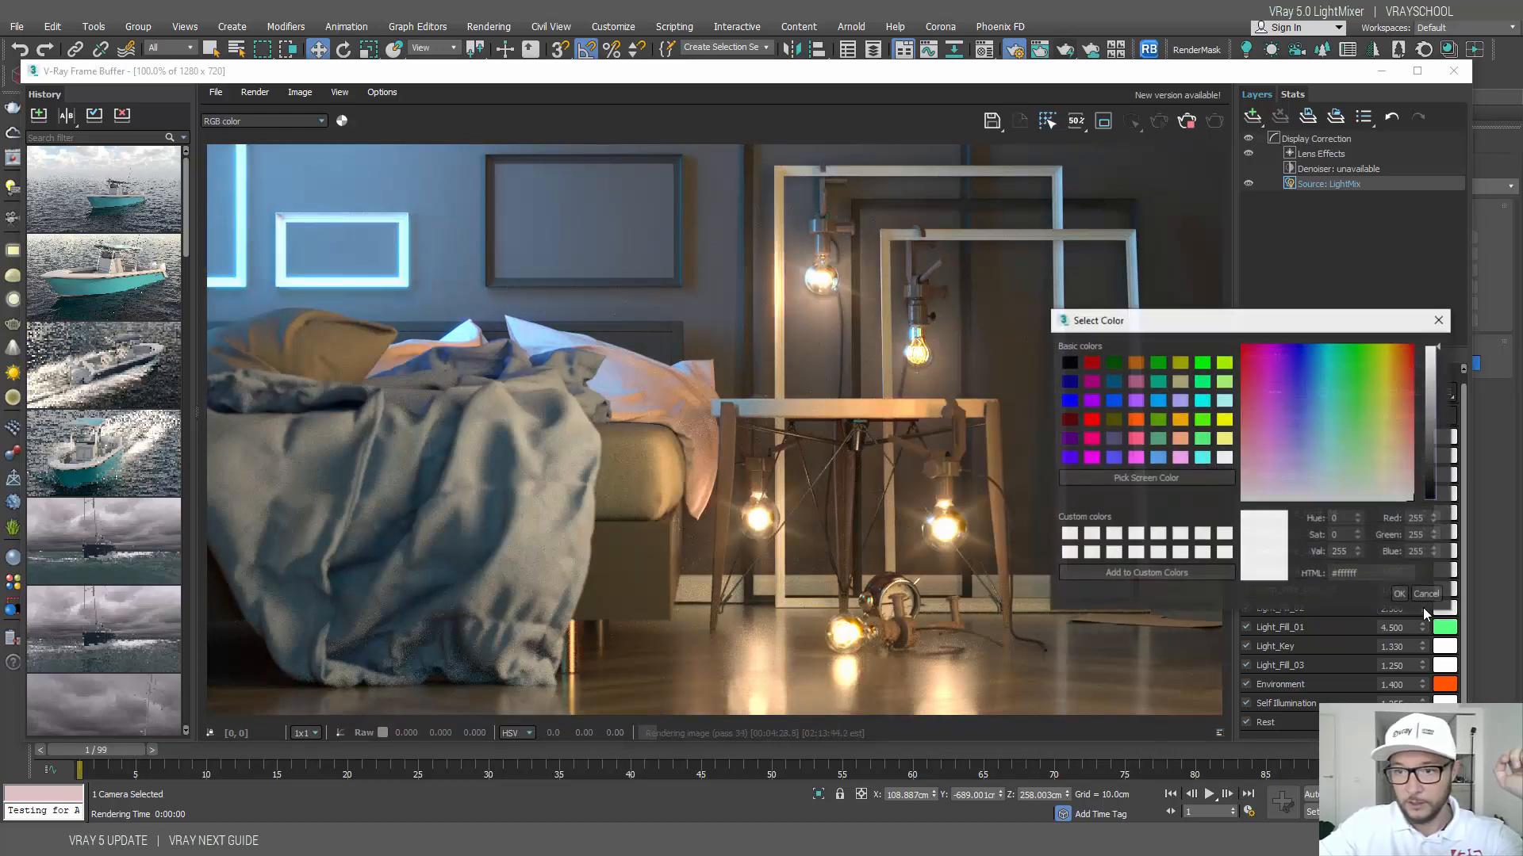
left_click(1154, 457)
left_click(1092, 399)
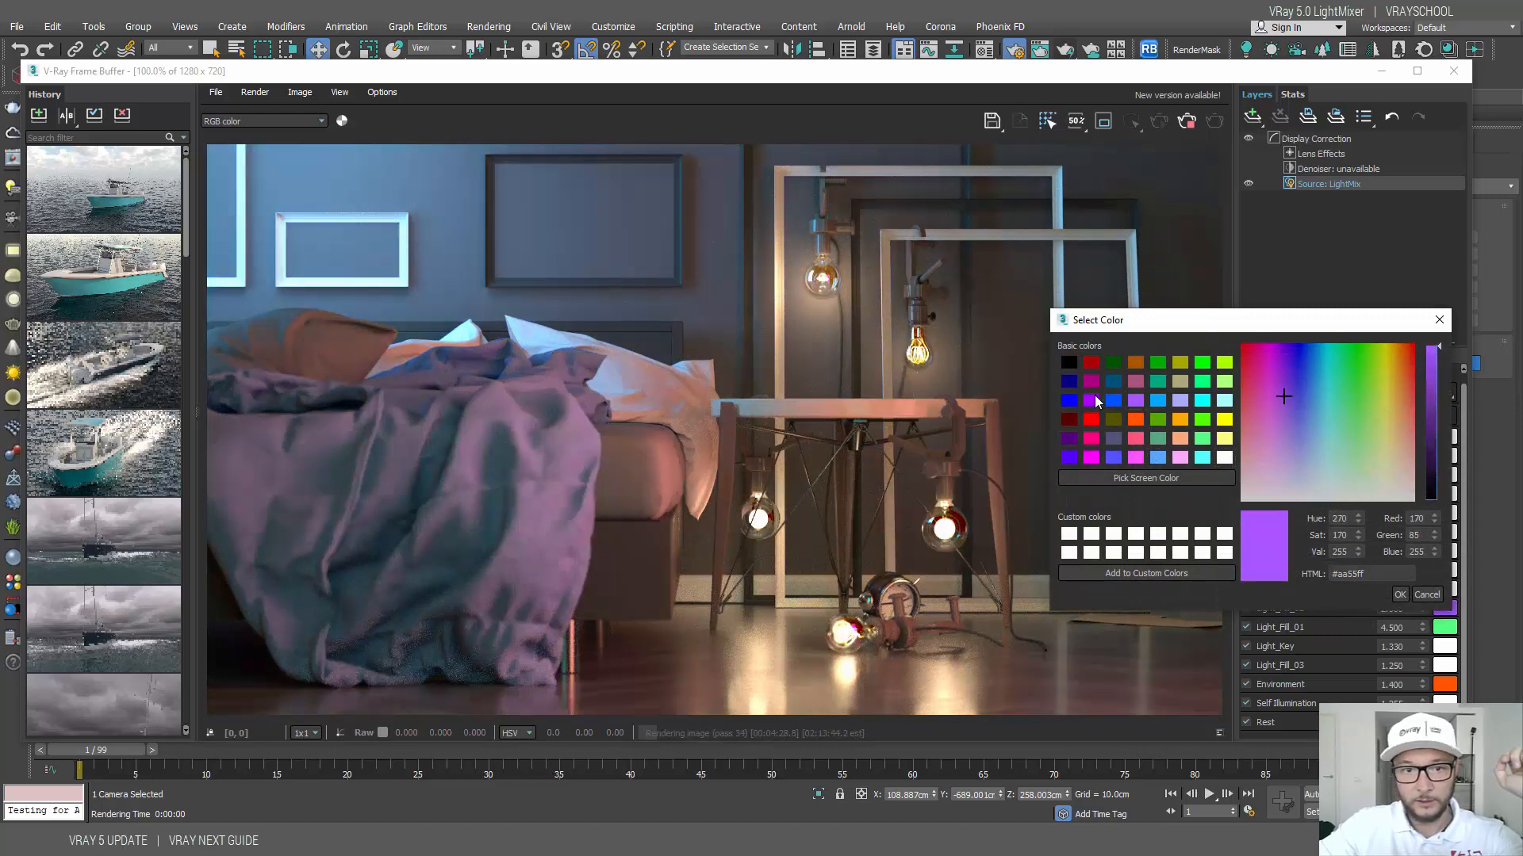
left_click(1067, 401)
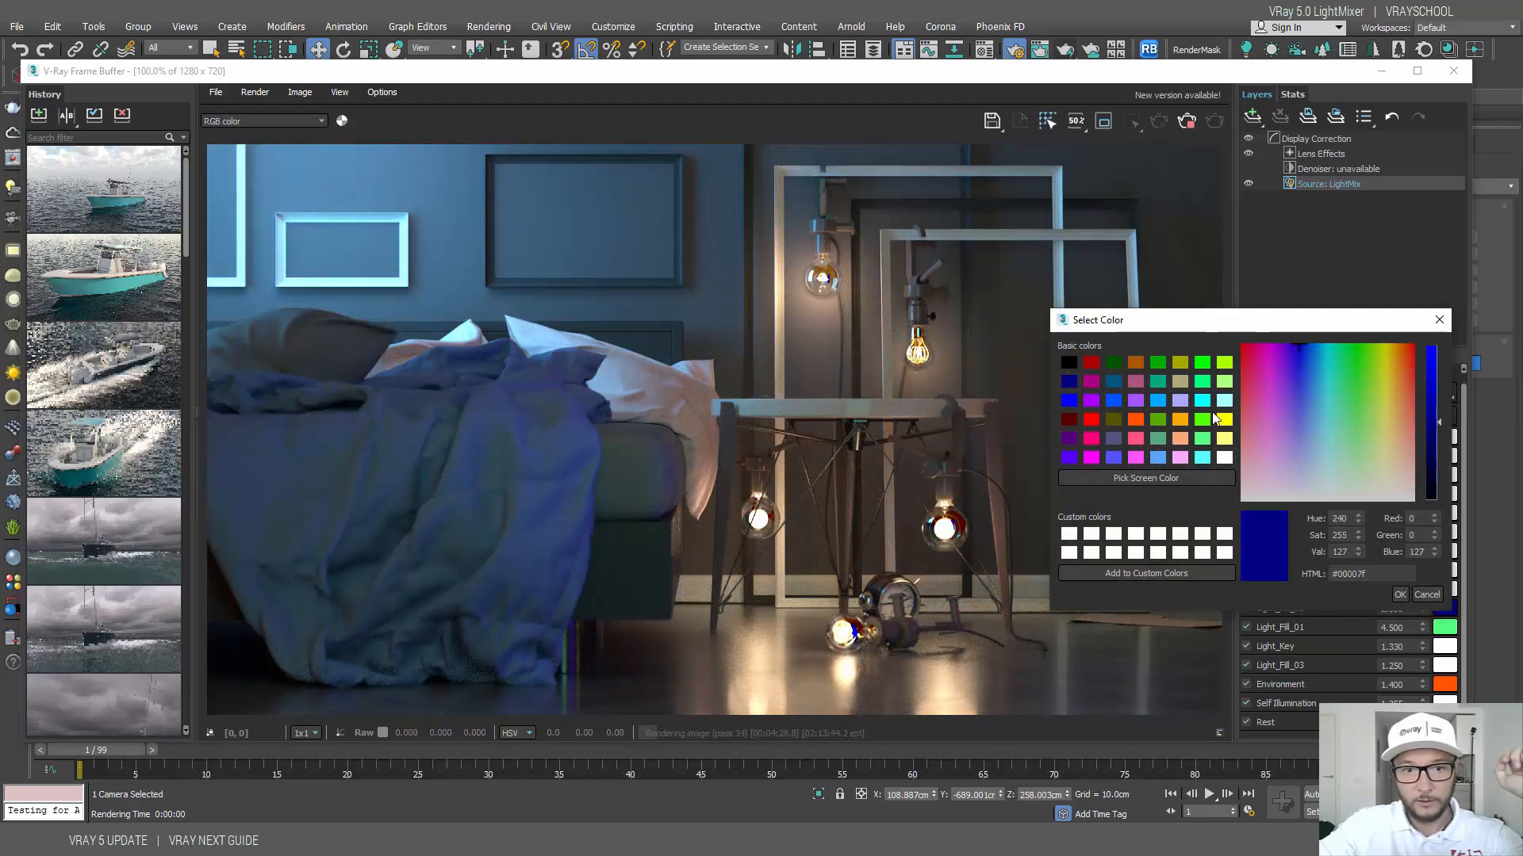
left_click(1180, 401)
left_click(1159, 401)
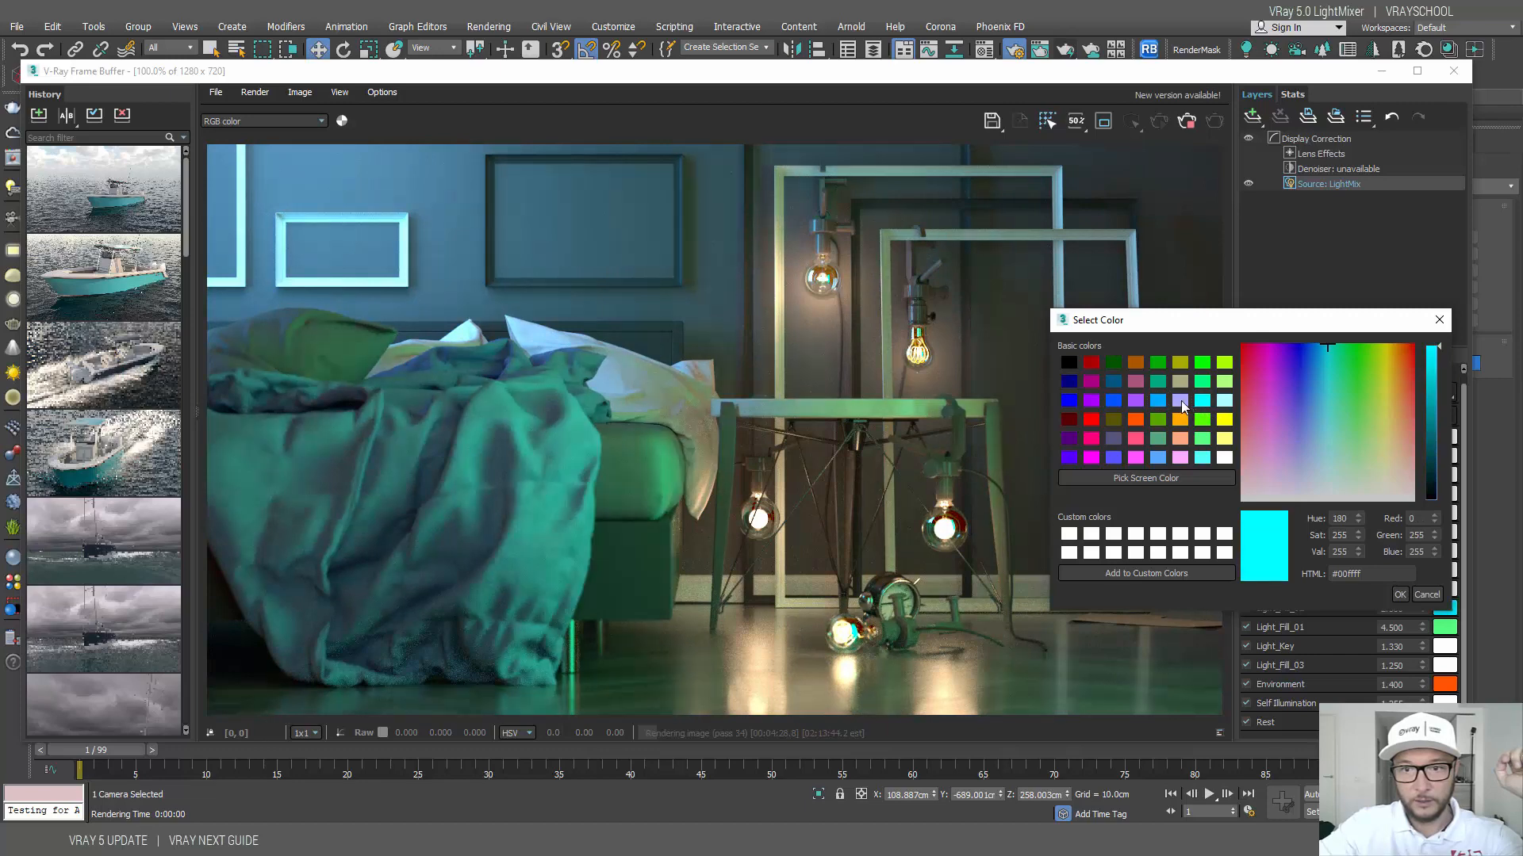
left_click(1179, 402)
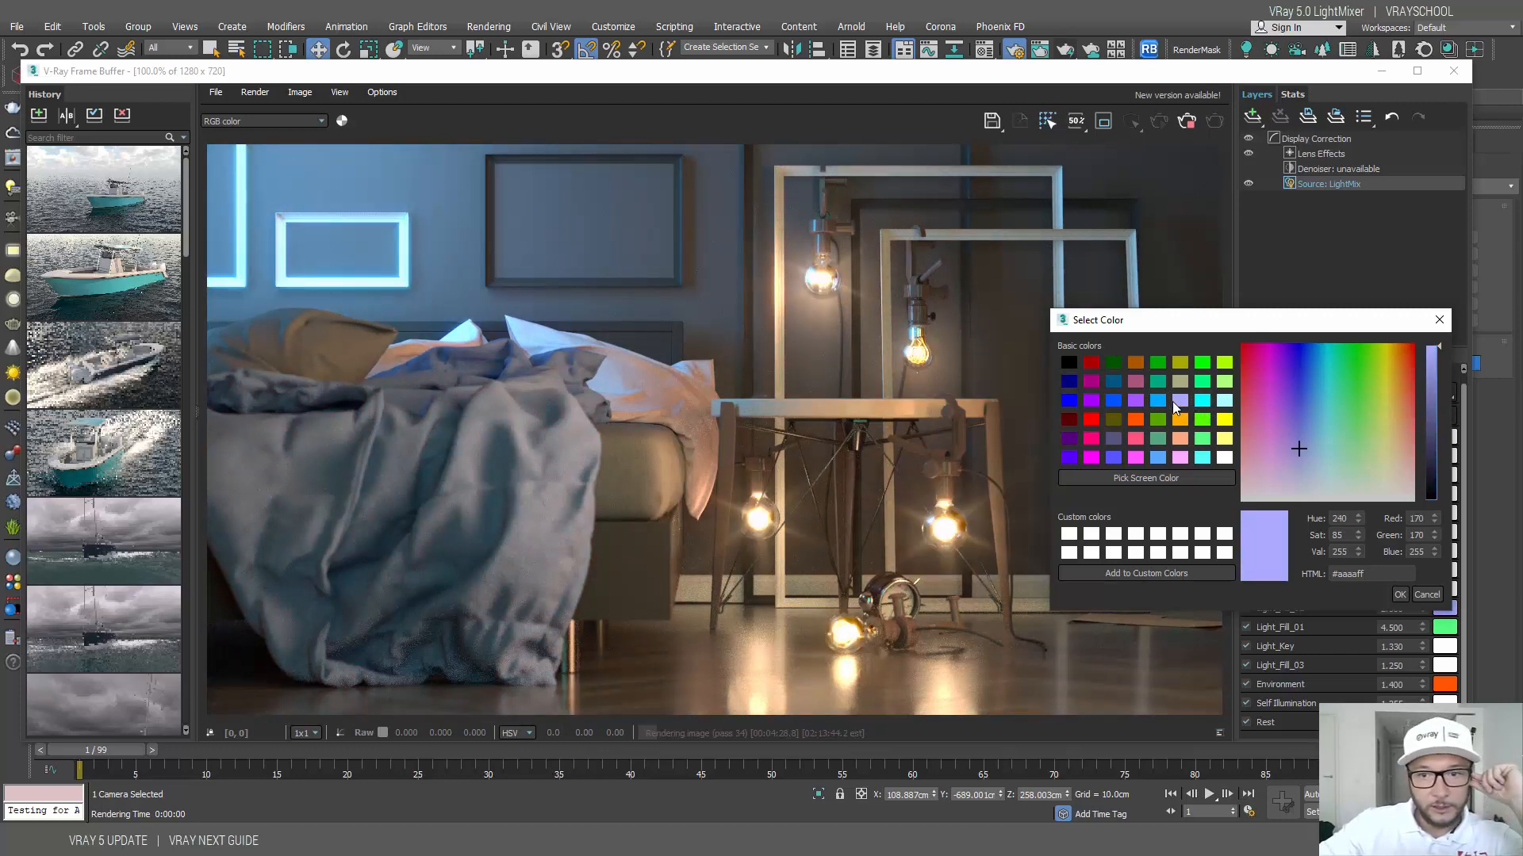
left_click(1158, 402)
left_click(1180, 402)
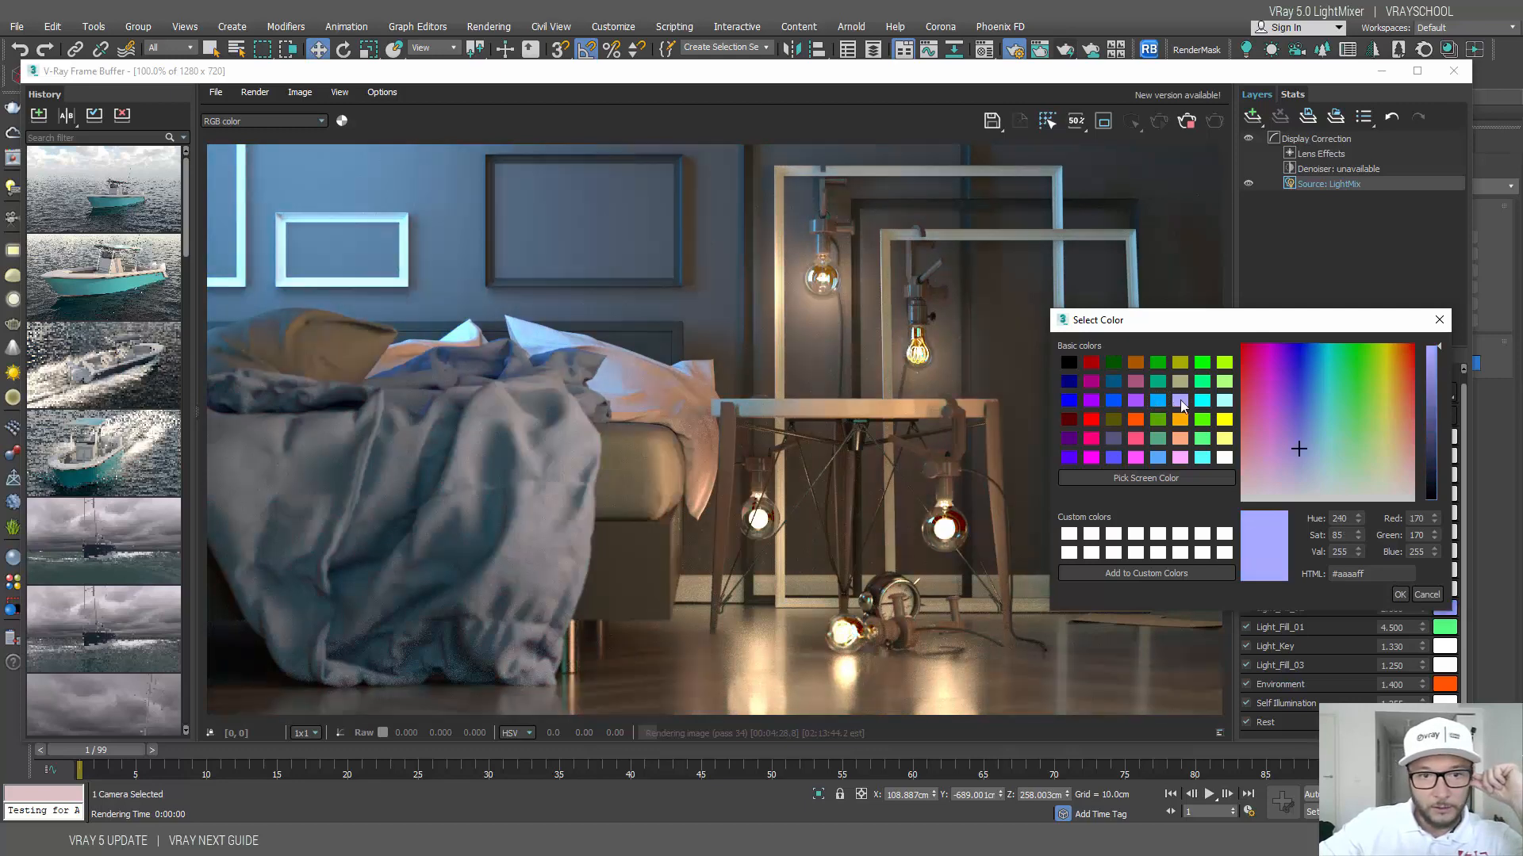
left_click(1179, 420)
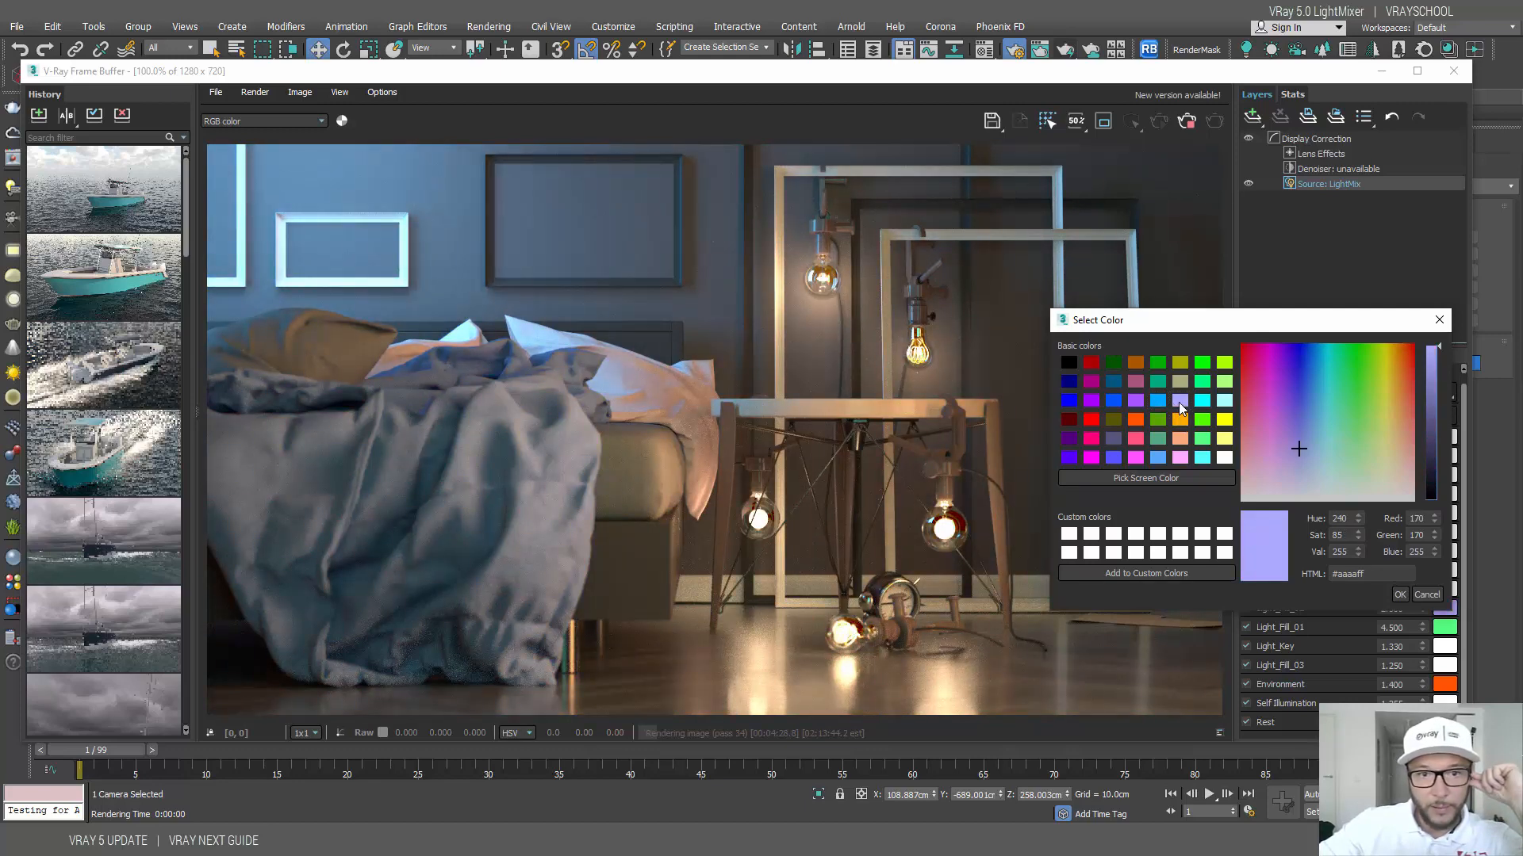
left_click(1180, 401)
left_click(1203, 421)
left_click(1180, 402)
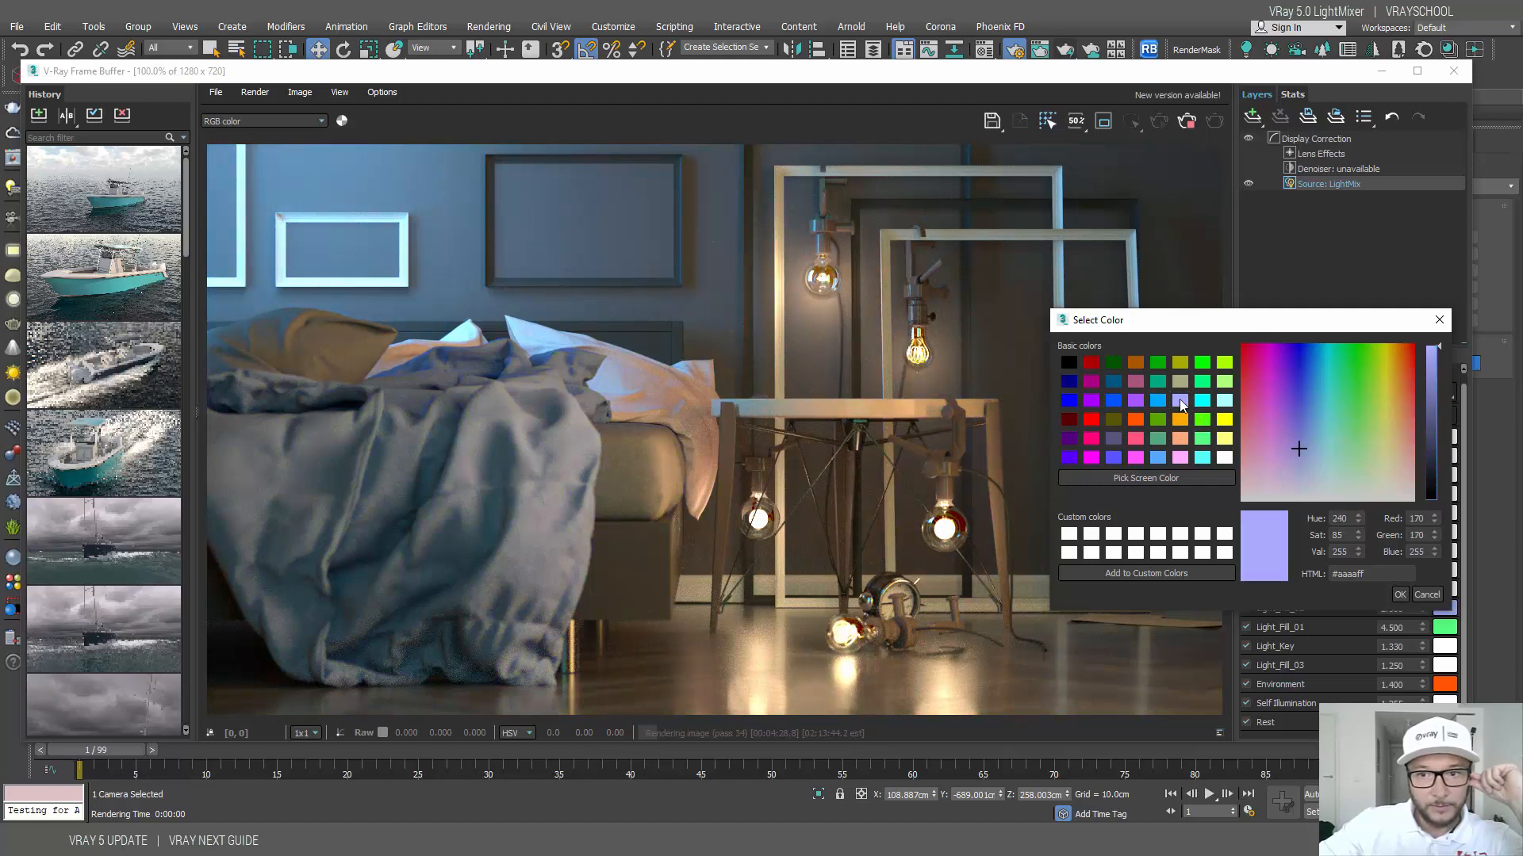
left_click(1400, 594)
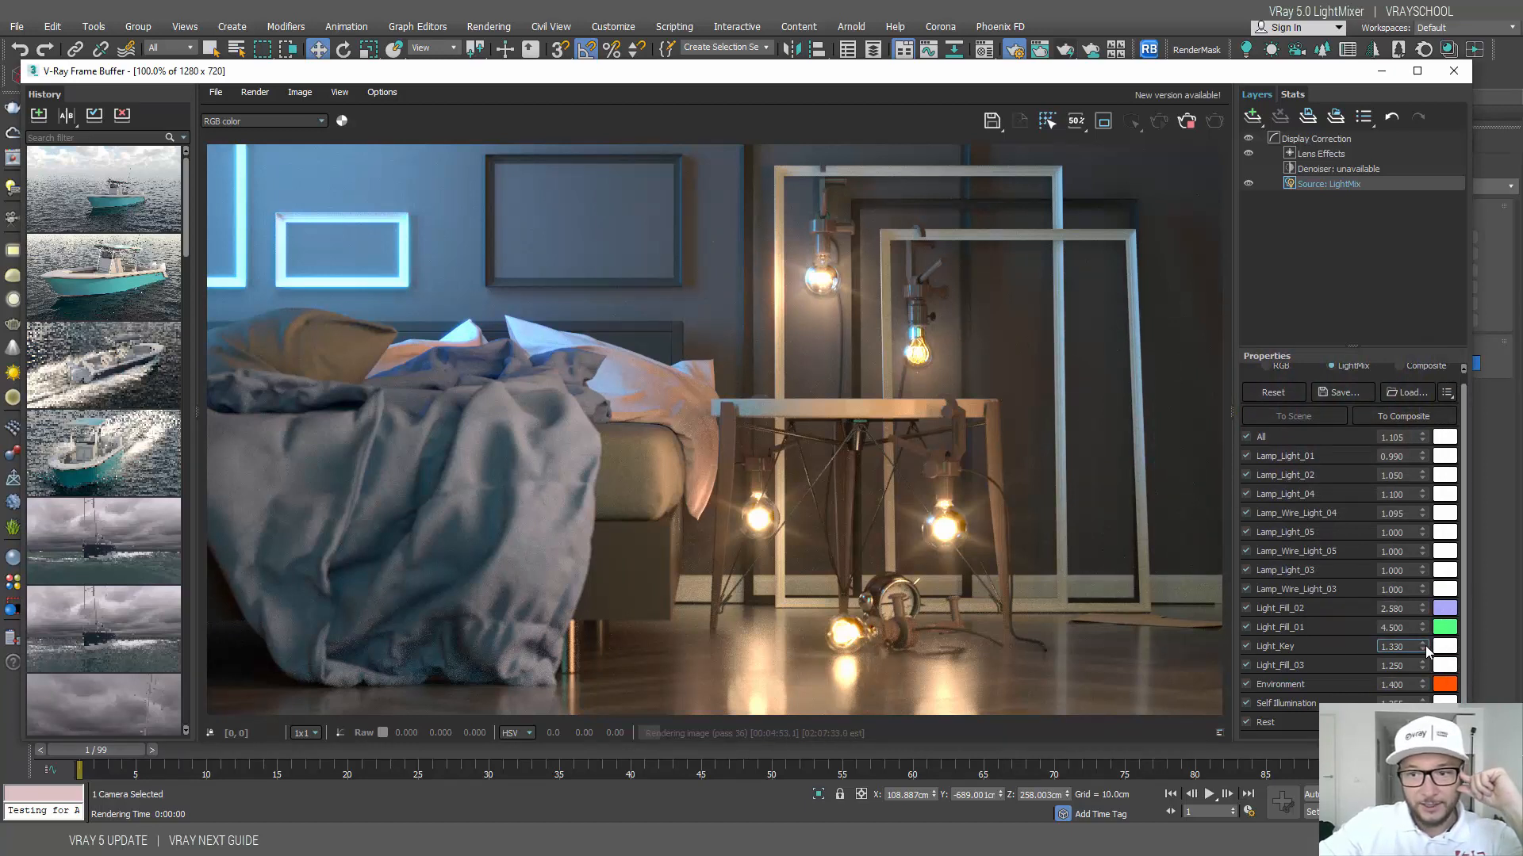
Step: Raise the Light_Key intensity in the LightMix to about 1.76 and check the glowing bulbs up close
left_click_drag(1424, 645, 1411, 555)
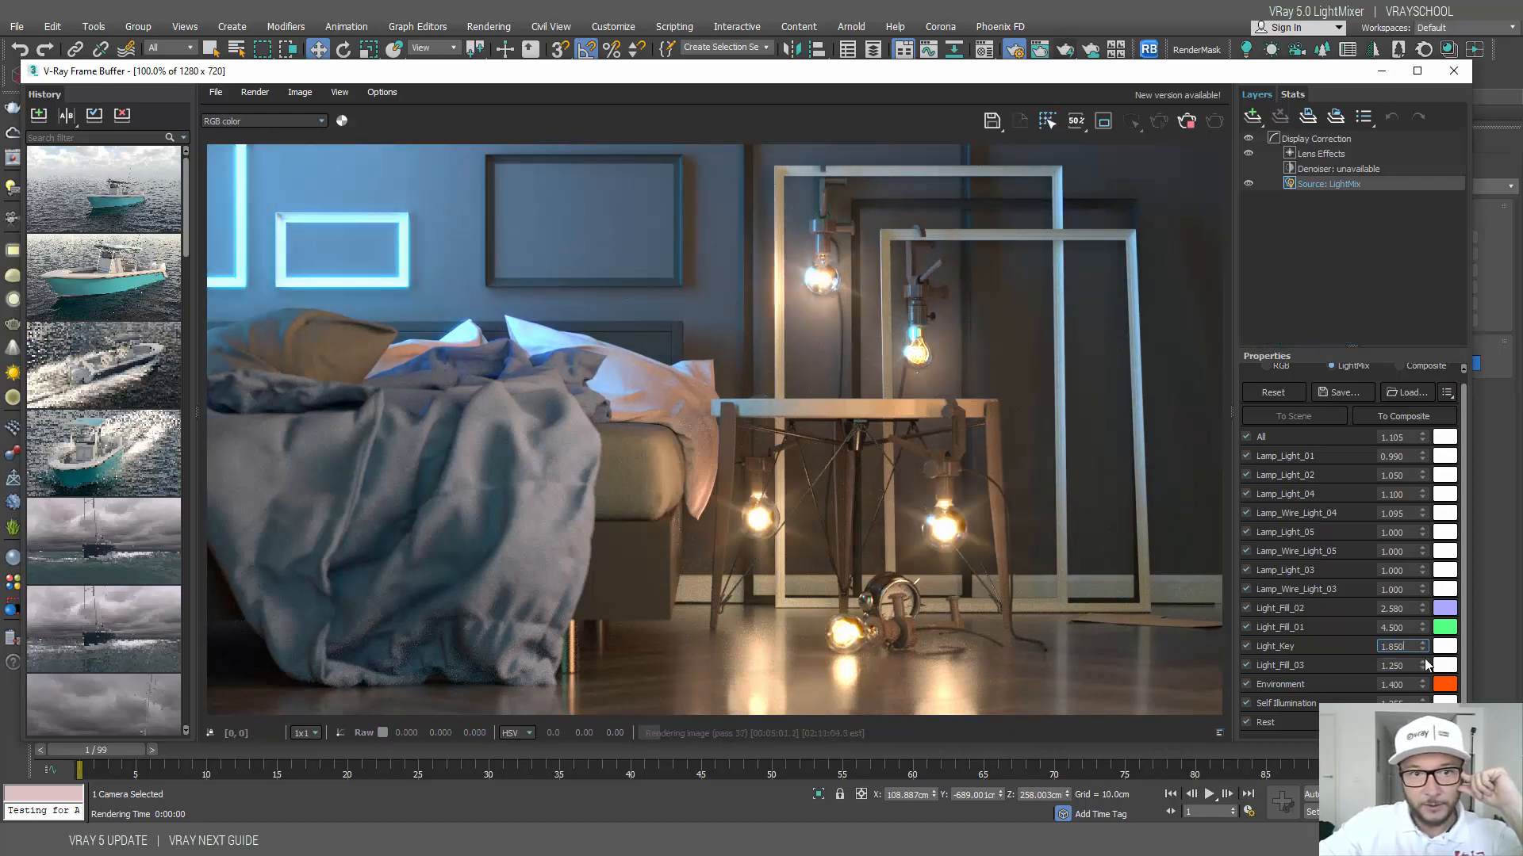
left_click_drag(1424, 649, 1424, 665)
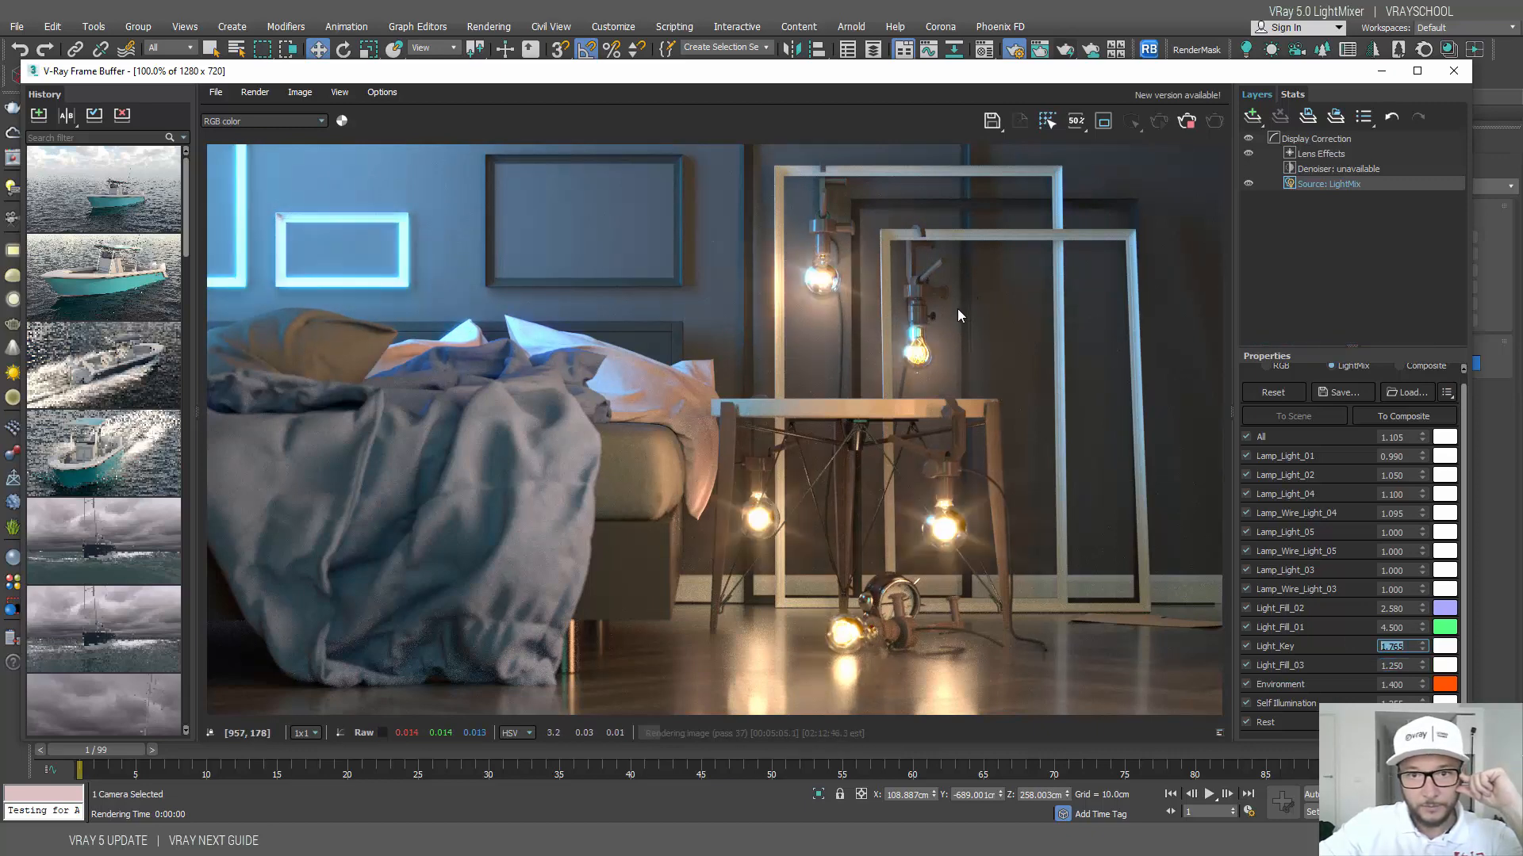
scroll(913, 342, "up", 5)
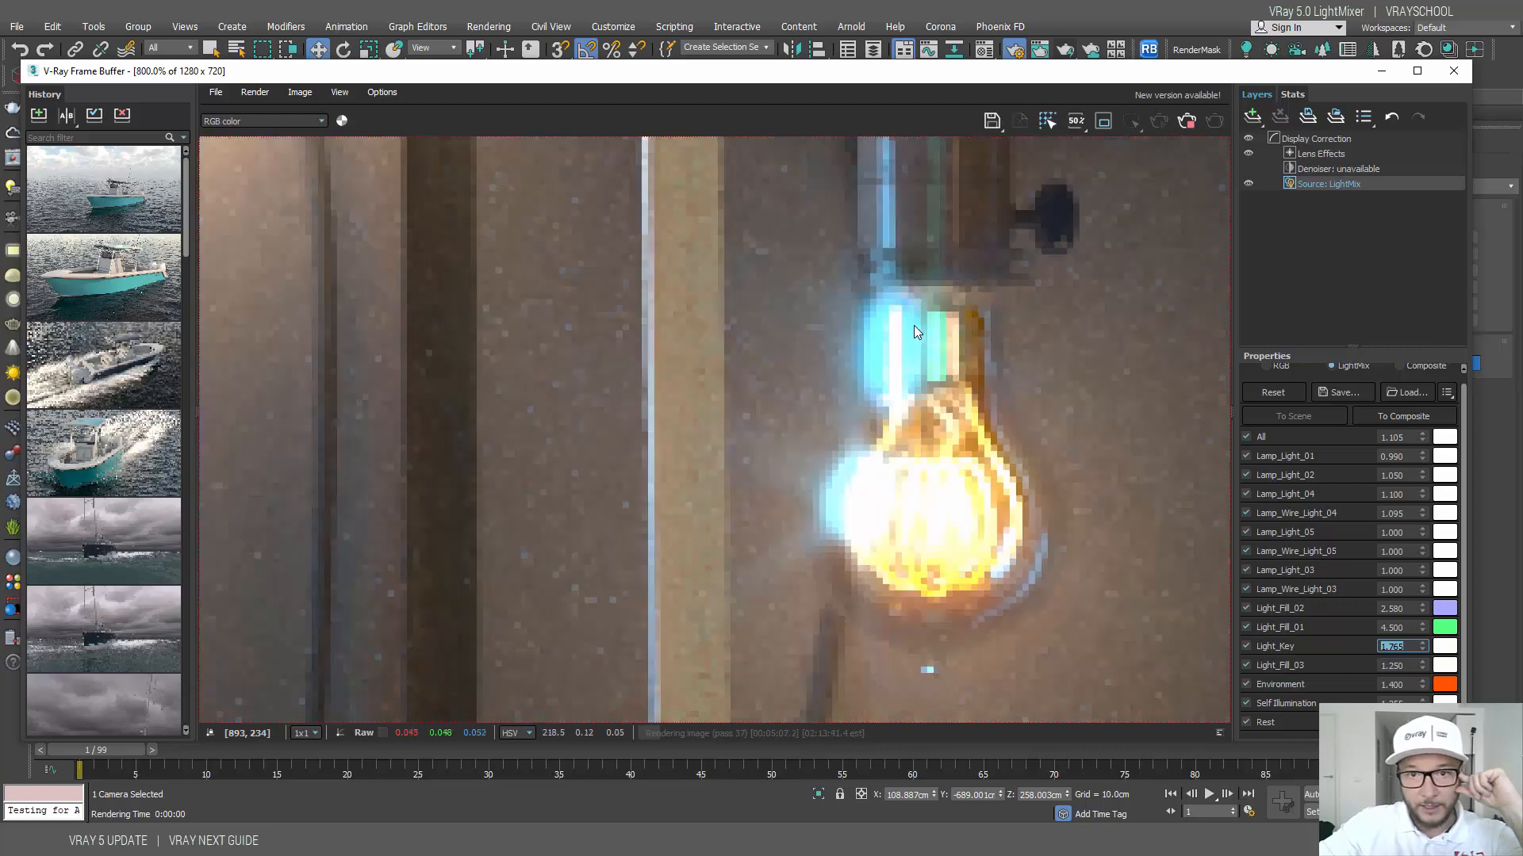
scroll(889, 325, "down", 2)
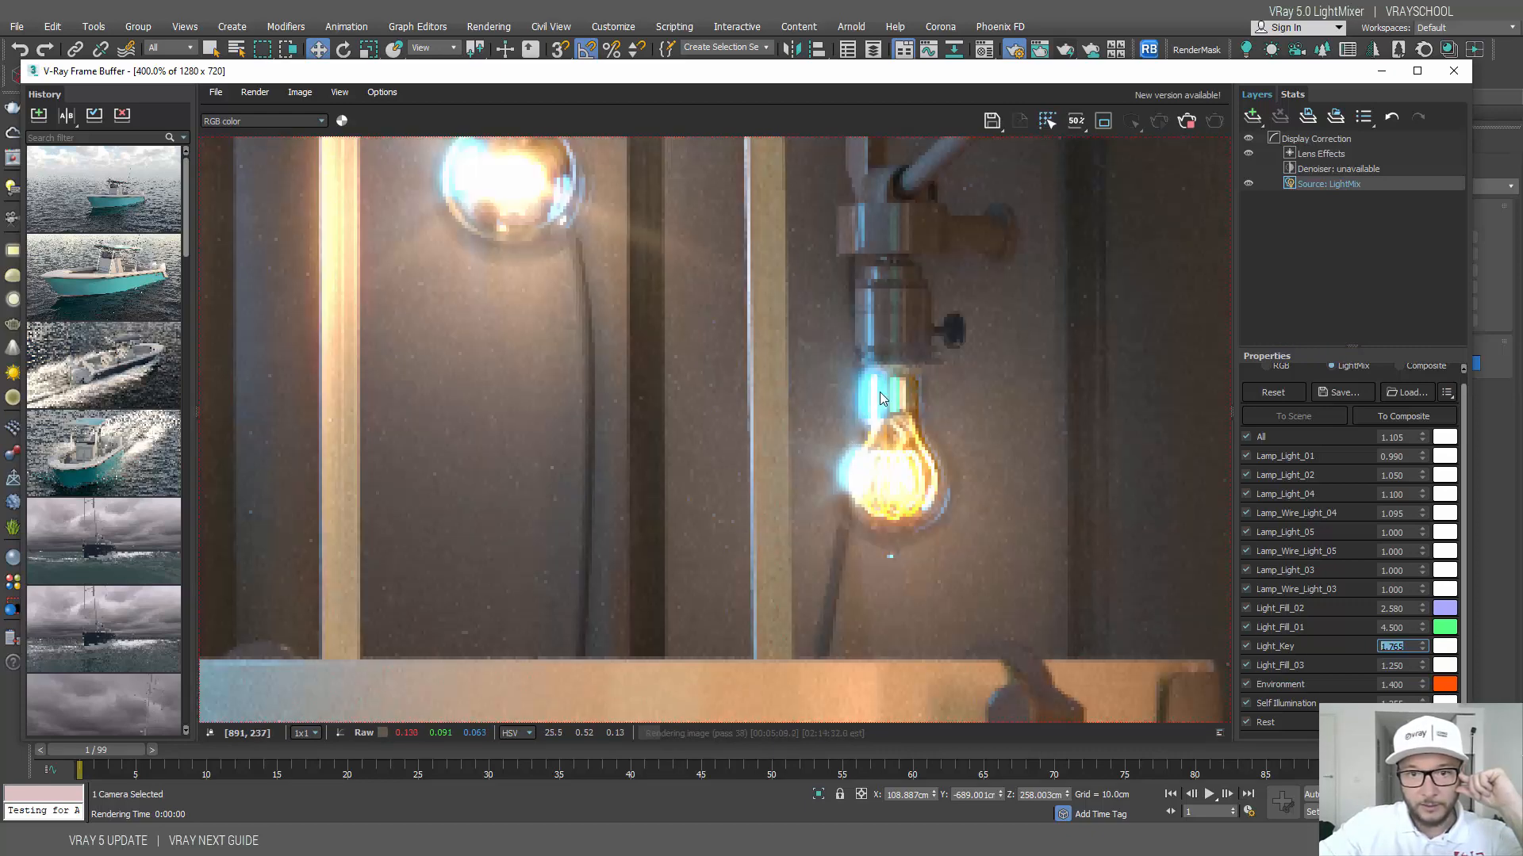
scroll(875, 412, "down", 2)
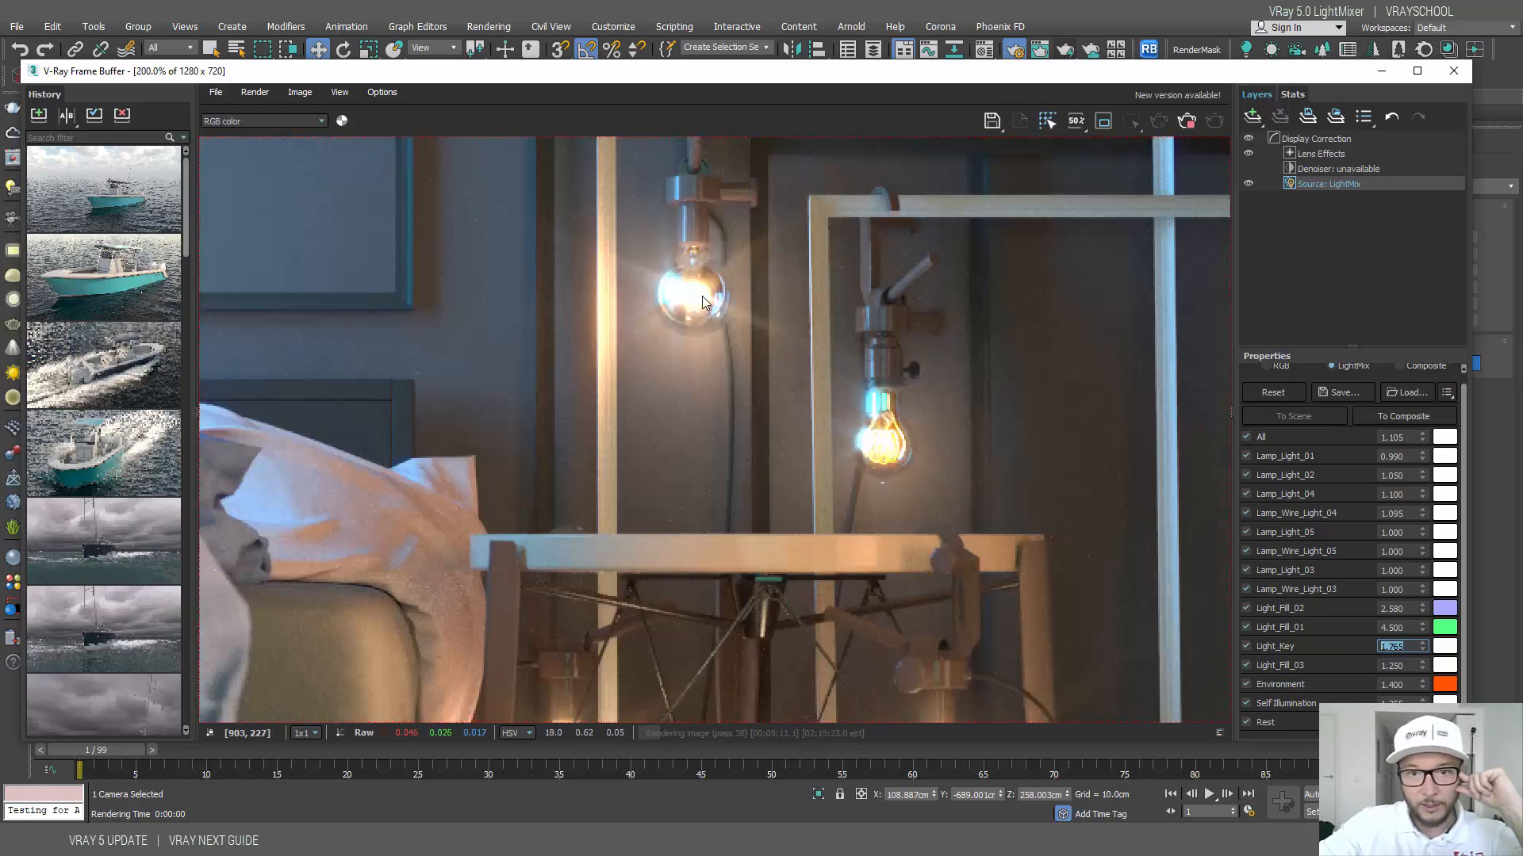
scroll(897, 441, "down", 2)
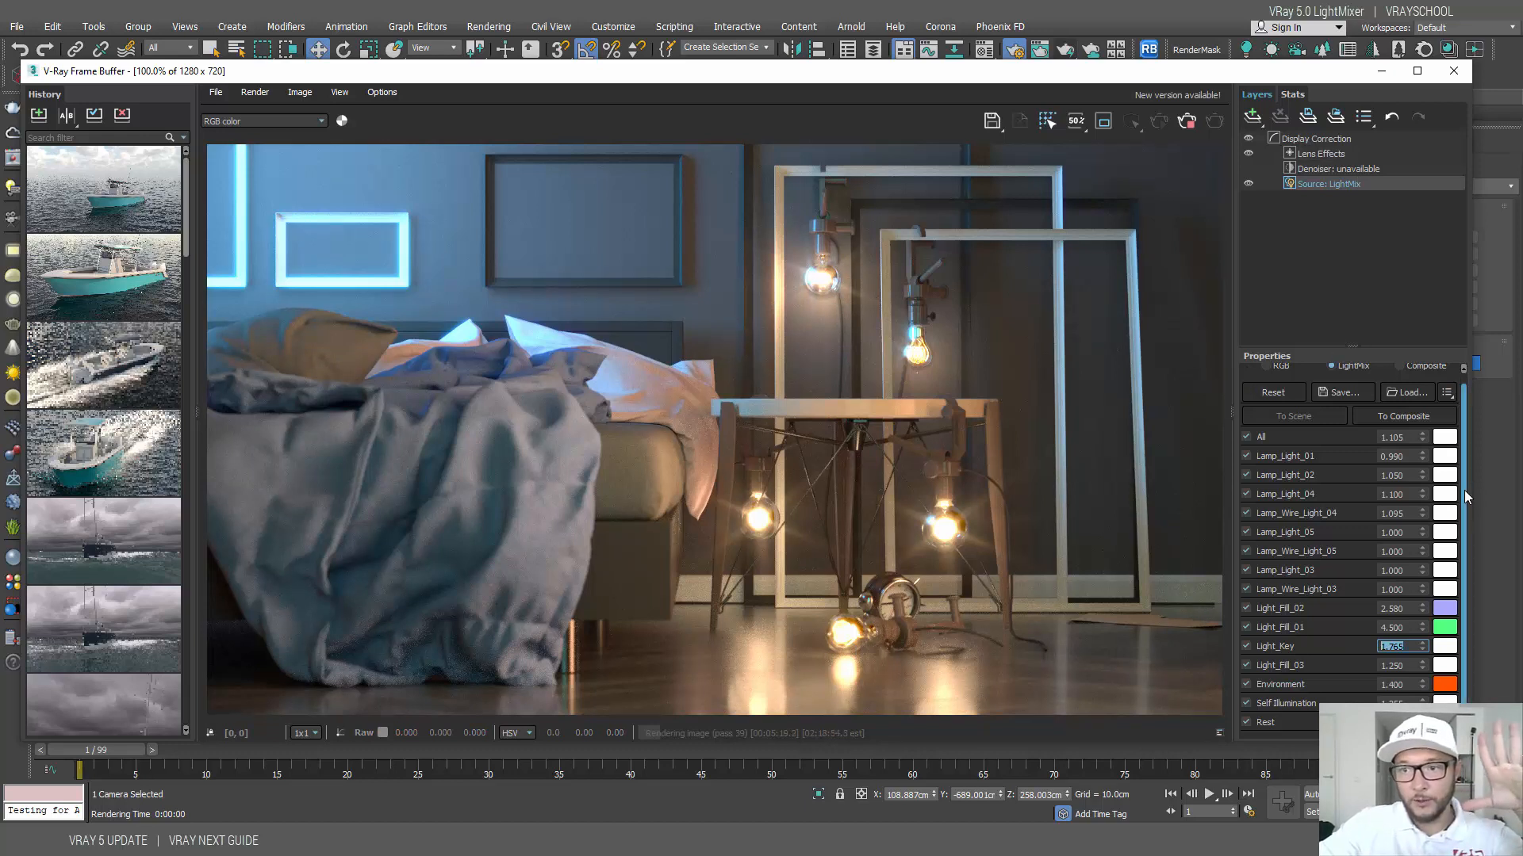
Step: Raise the LightMix intensities of Lamp_Light_03 to 1.625, Lamp_Light_05 to 1.280 and the overall All value to 1.150
mouse_move(1464, 494)
left_mouse_down()
mouse_move(1466, 469)
mouse_move(1463, 520)
left_mouse_up()
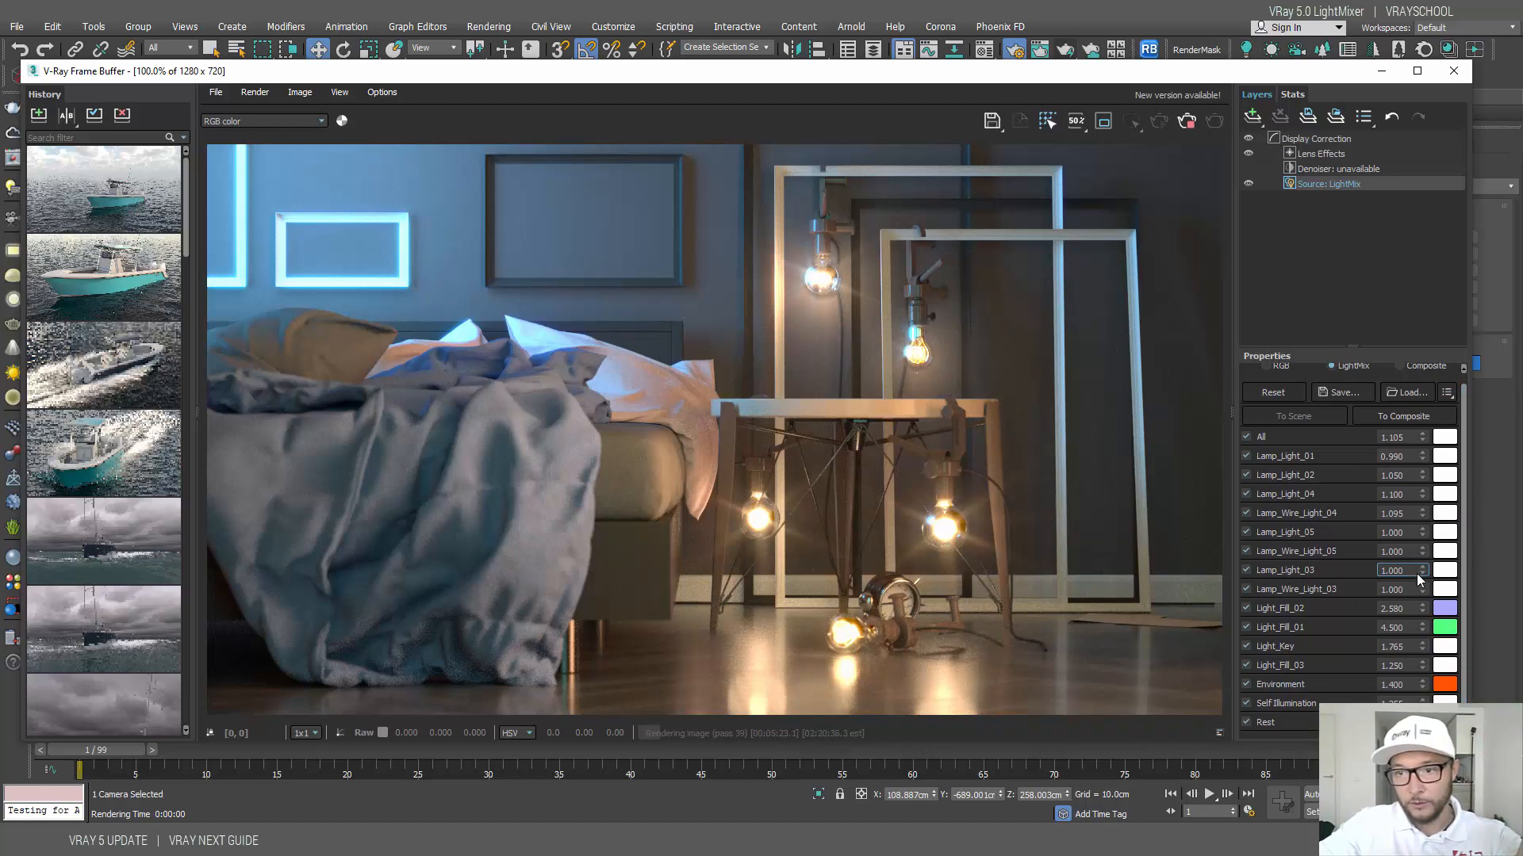
left_click_drag(1424, 571, 1430, 478)
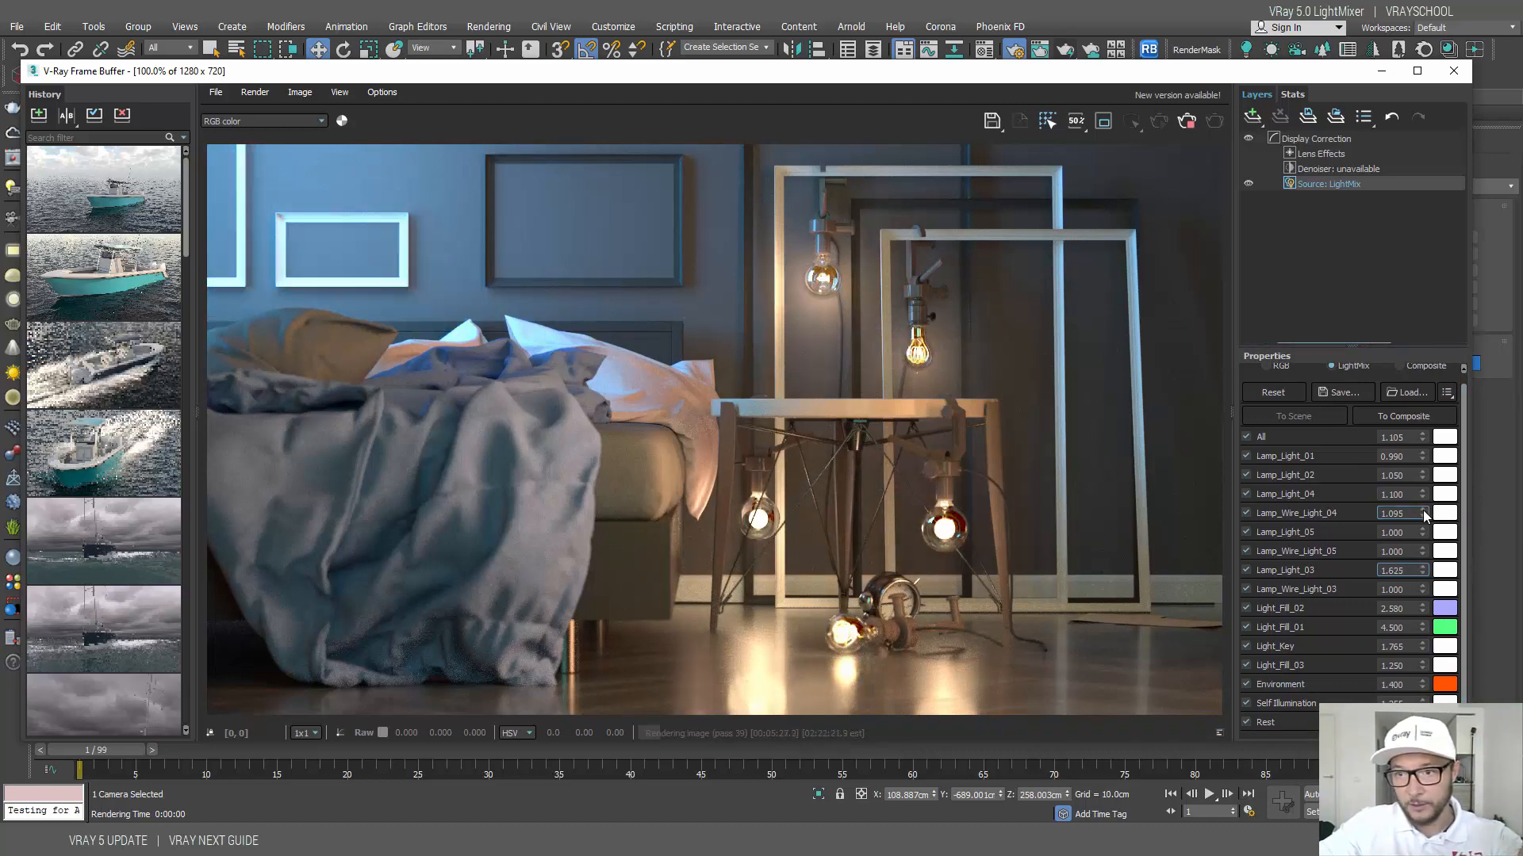
left_click_drag(1425, 538, 1424, 491)
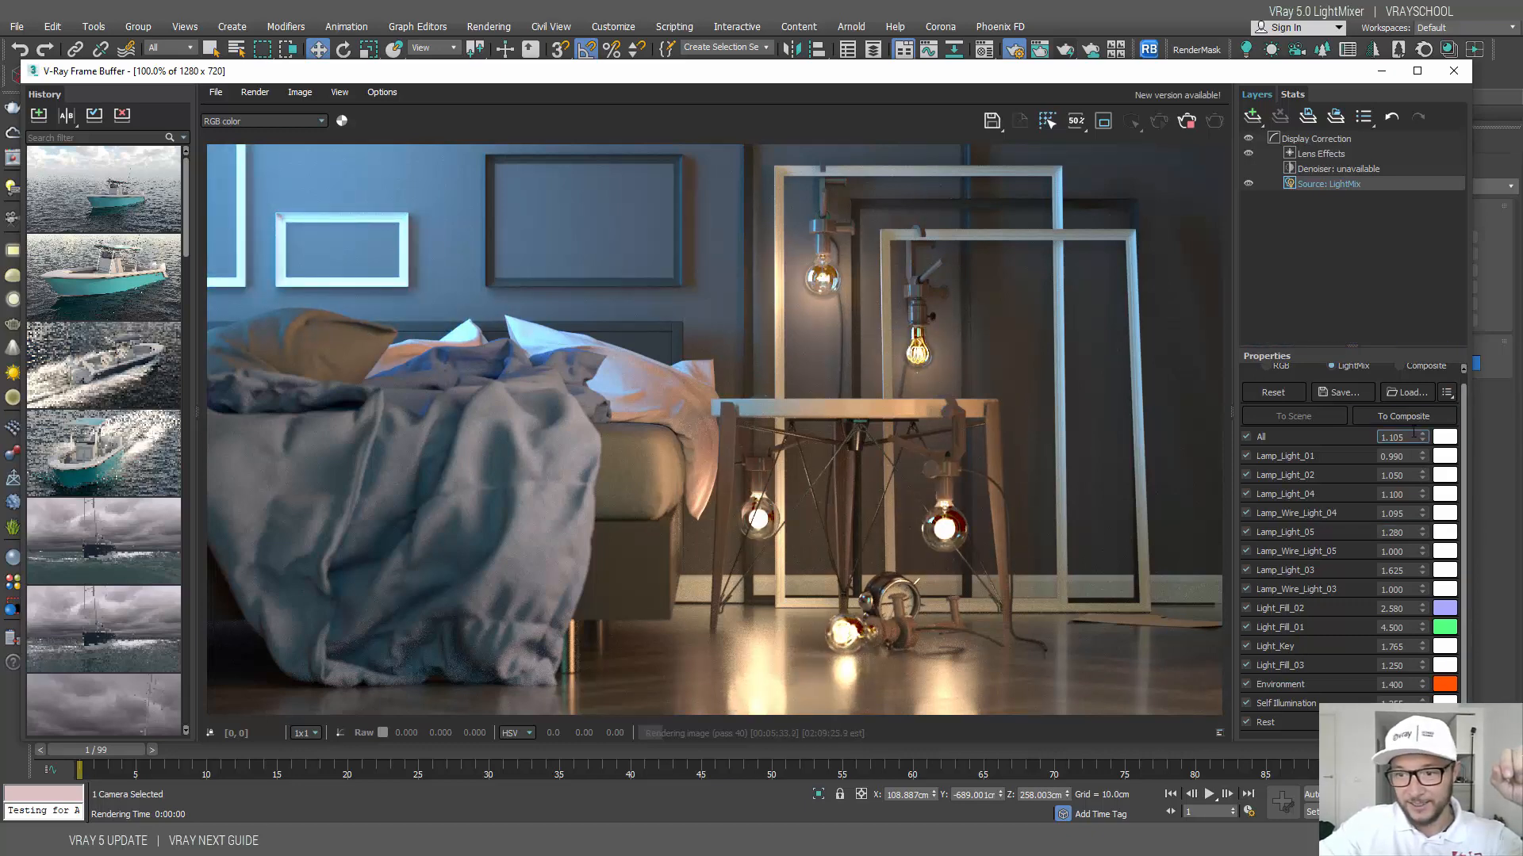
mouse_move(1419, 432)
left_mouse_down()
mouse_move(1411, 234)
mouse_move(1409, 464)
mouse_move(1402, 441)
left_mouse_up()
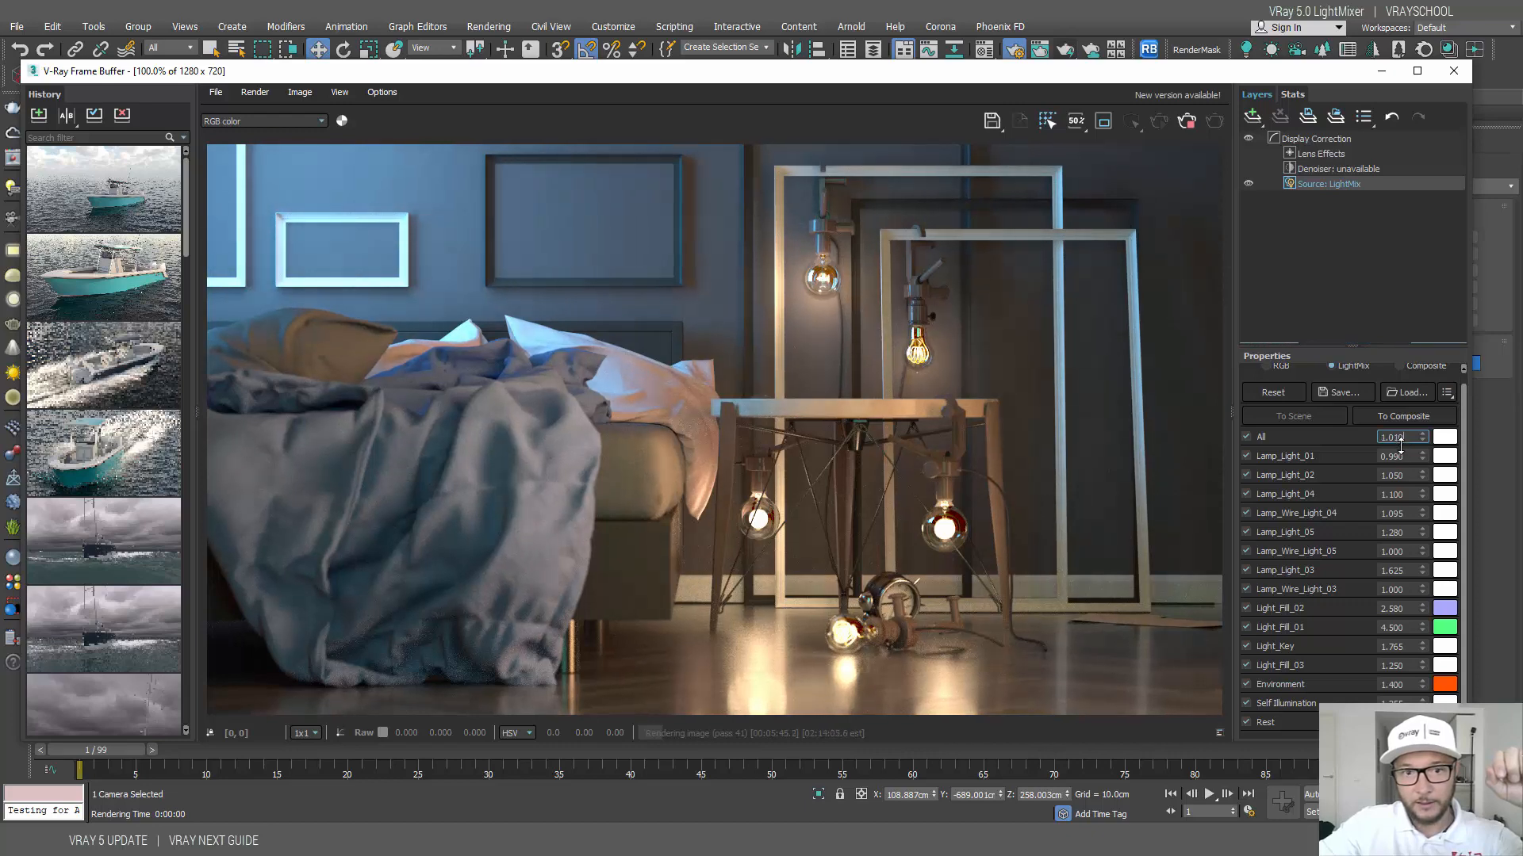
left_click_drag(1401, 446, 1398, 426)
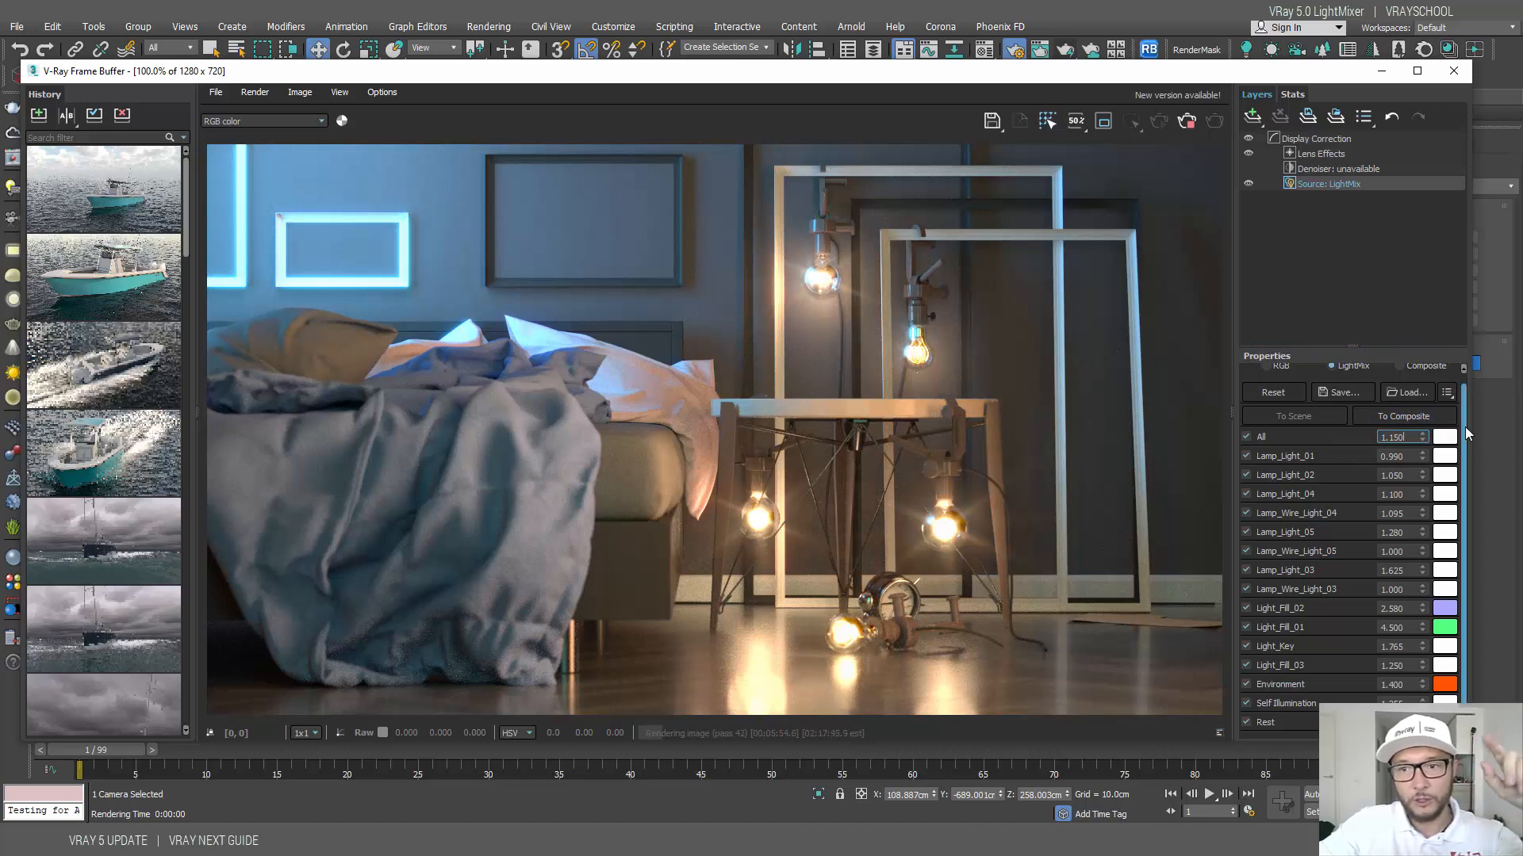
Step: Switch the frame buffer's source layer from LightMix to Composite
scroll(1463, 379, "up", 1)
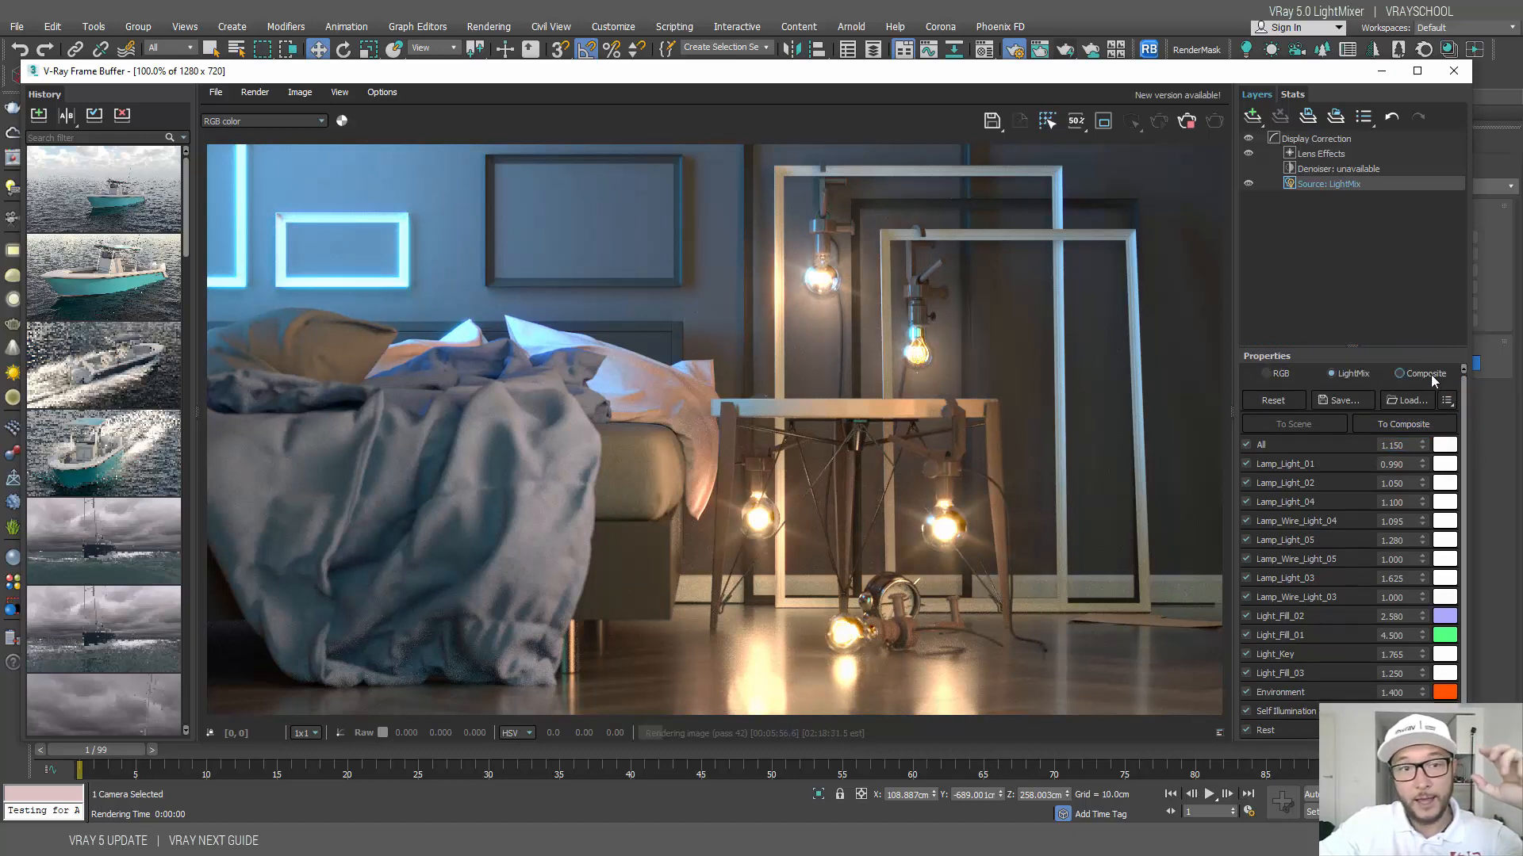
left_click(1400, 374)
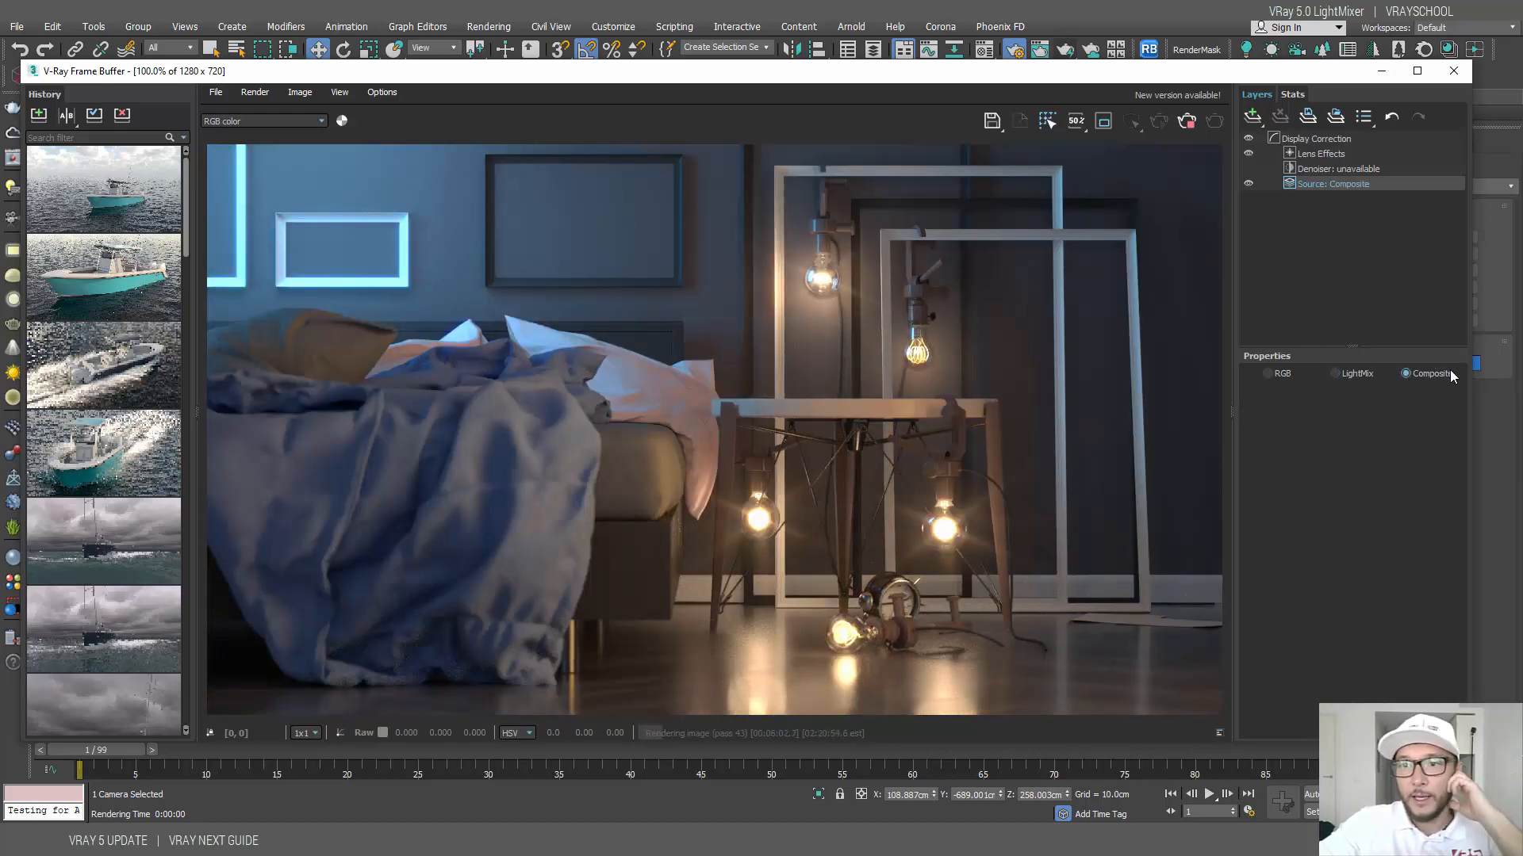
Step: Compare which layer types can be added with the Denoiser, Composite source and Lens Effects layers selected in turn
left_click(1316, 153)
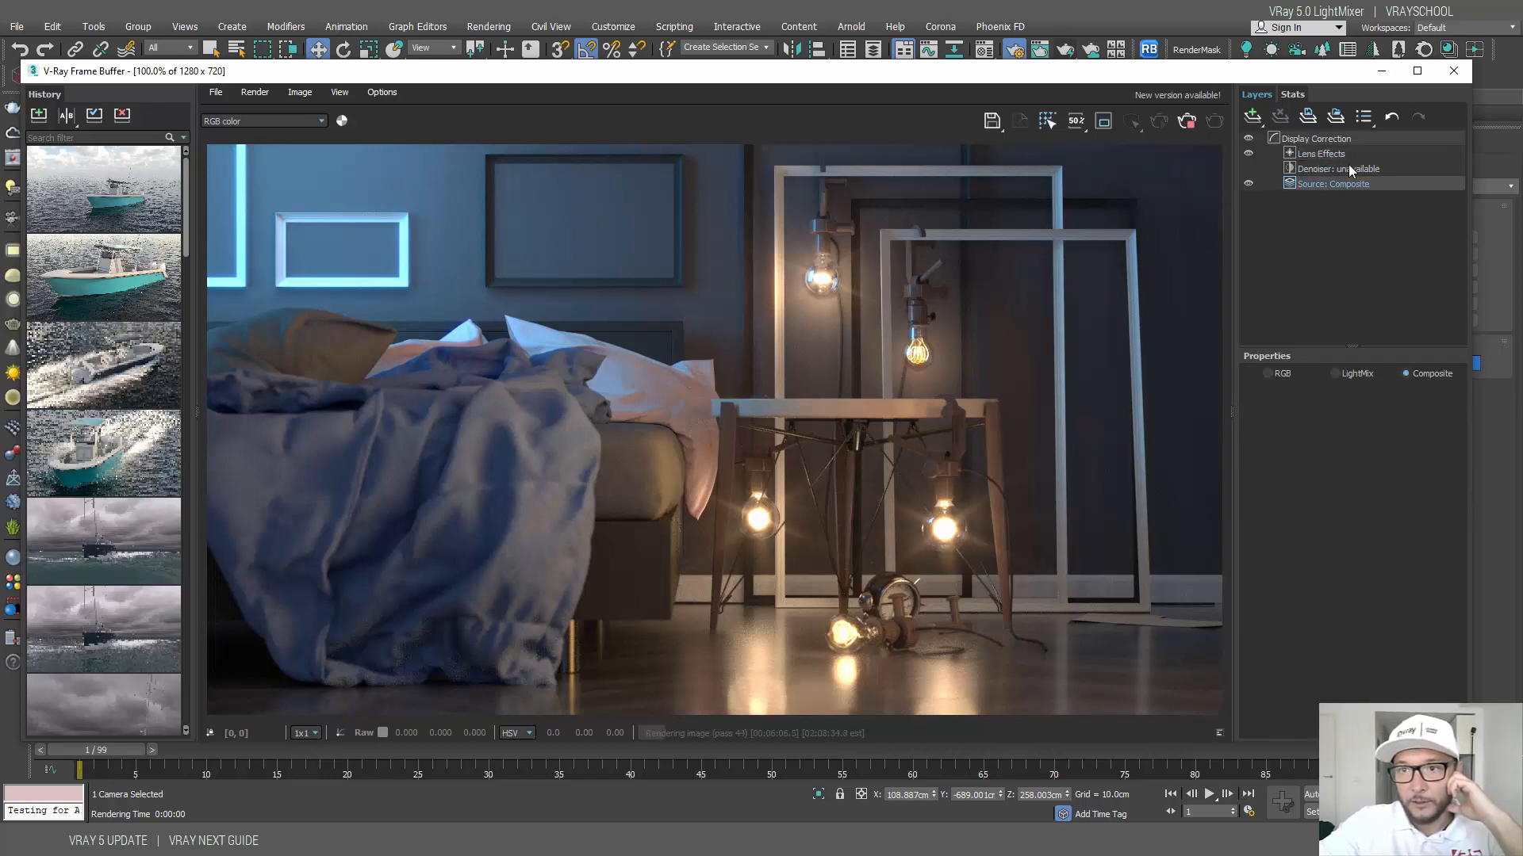
left_click(1346, 170)
left_click(1260, 117)
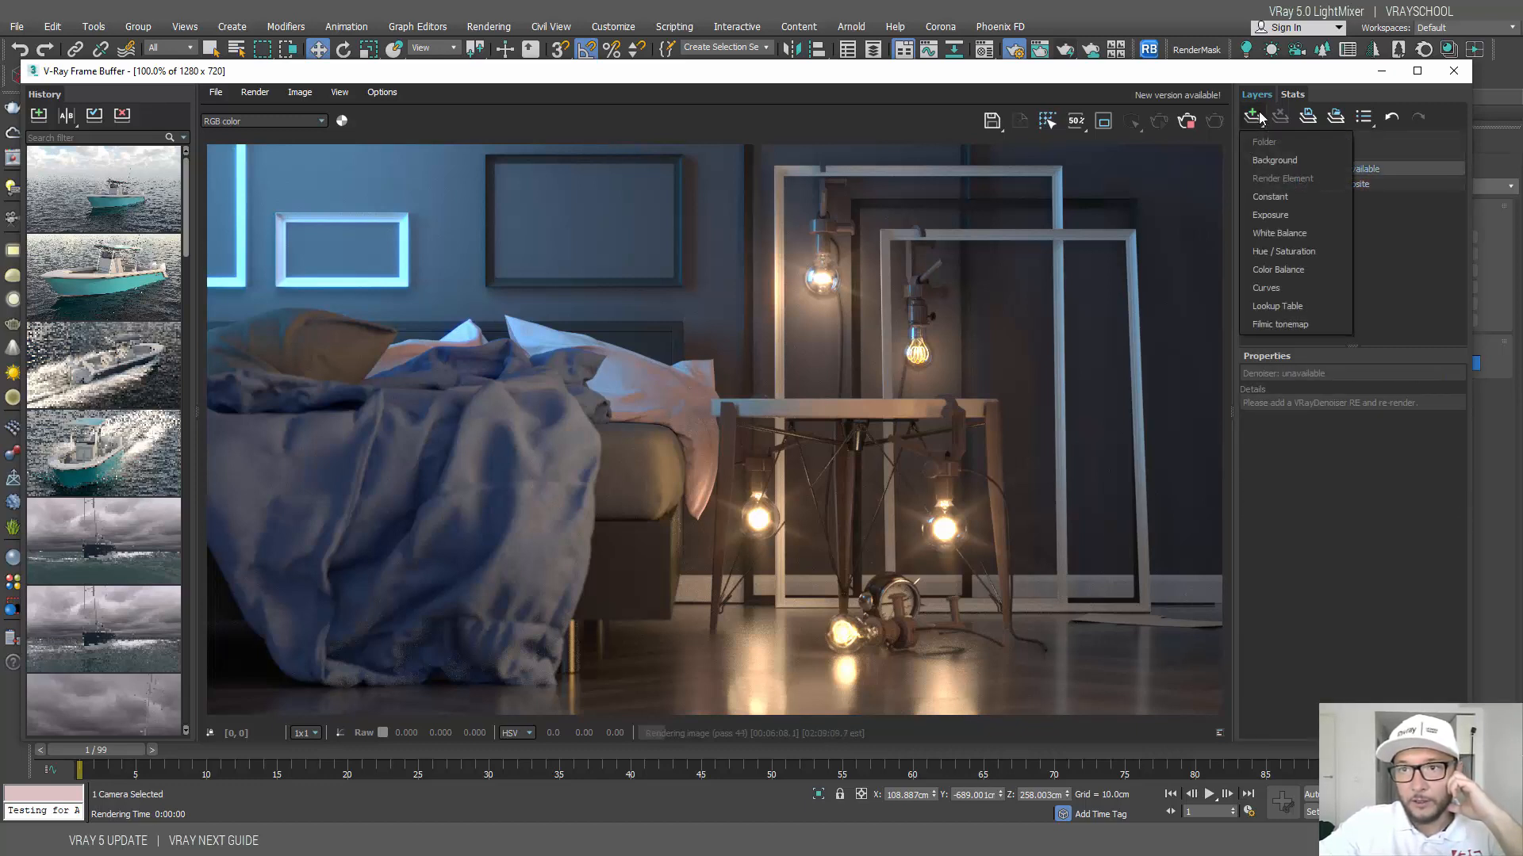
left_click(1354, 185)
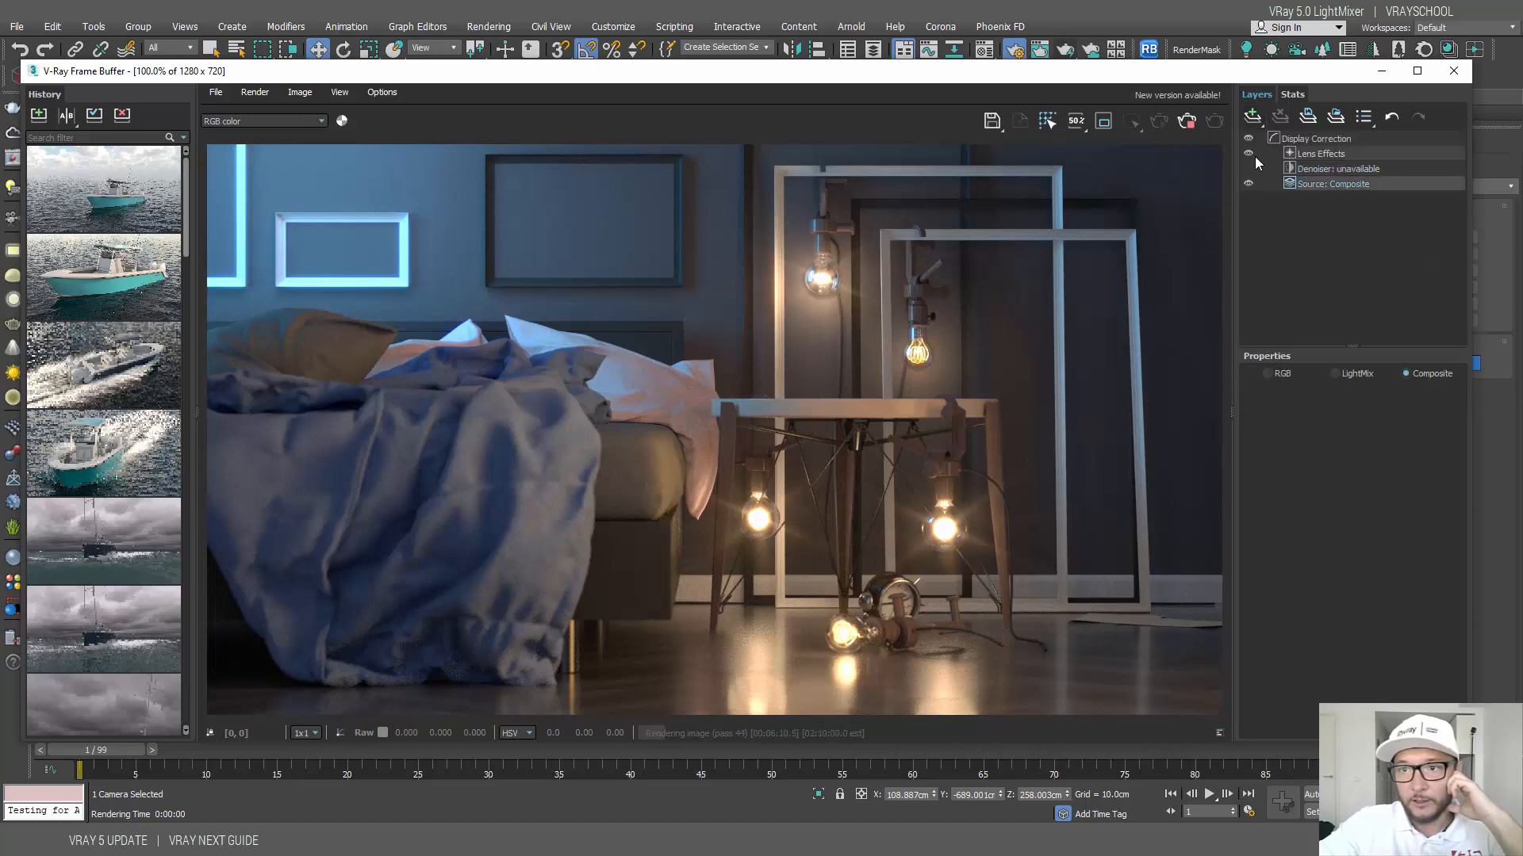
left_click(1258, 116)
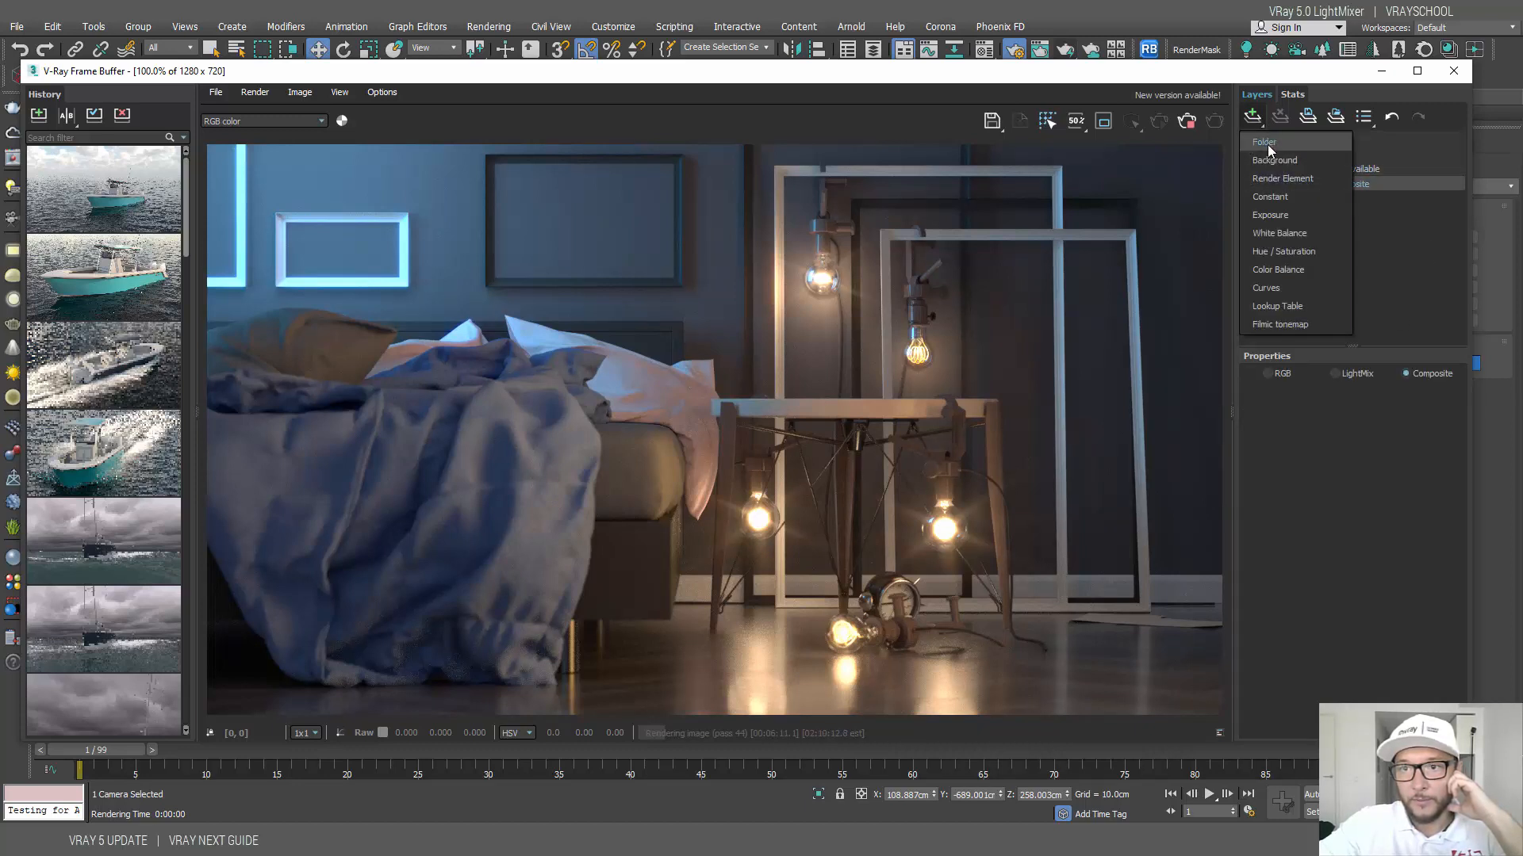
left_click(1358, 207)
left_click(1323, 159)
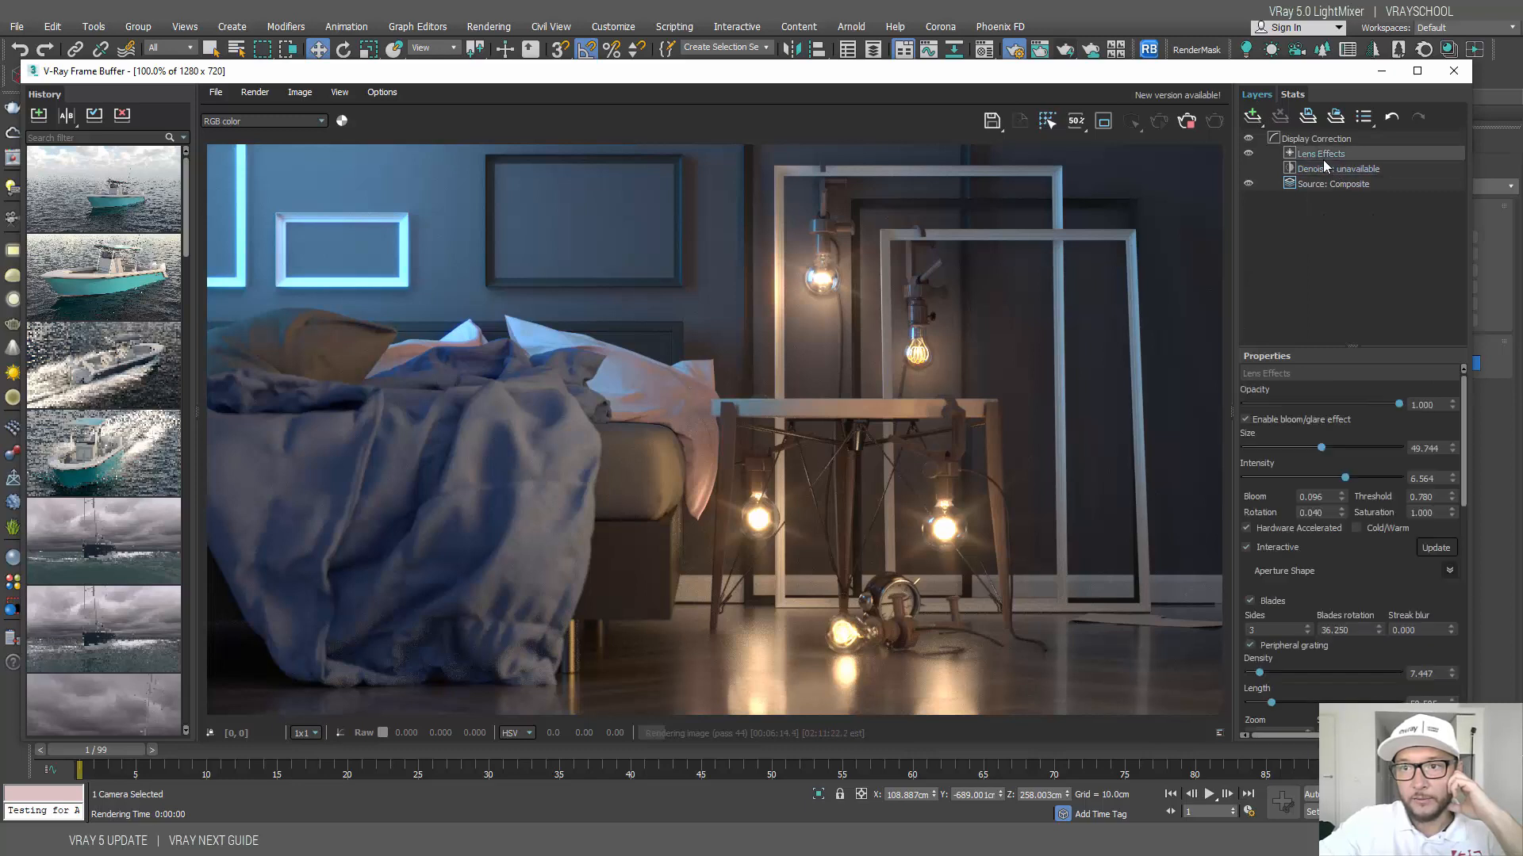
left_click(1253, 116)
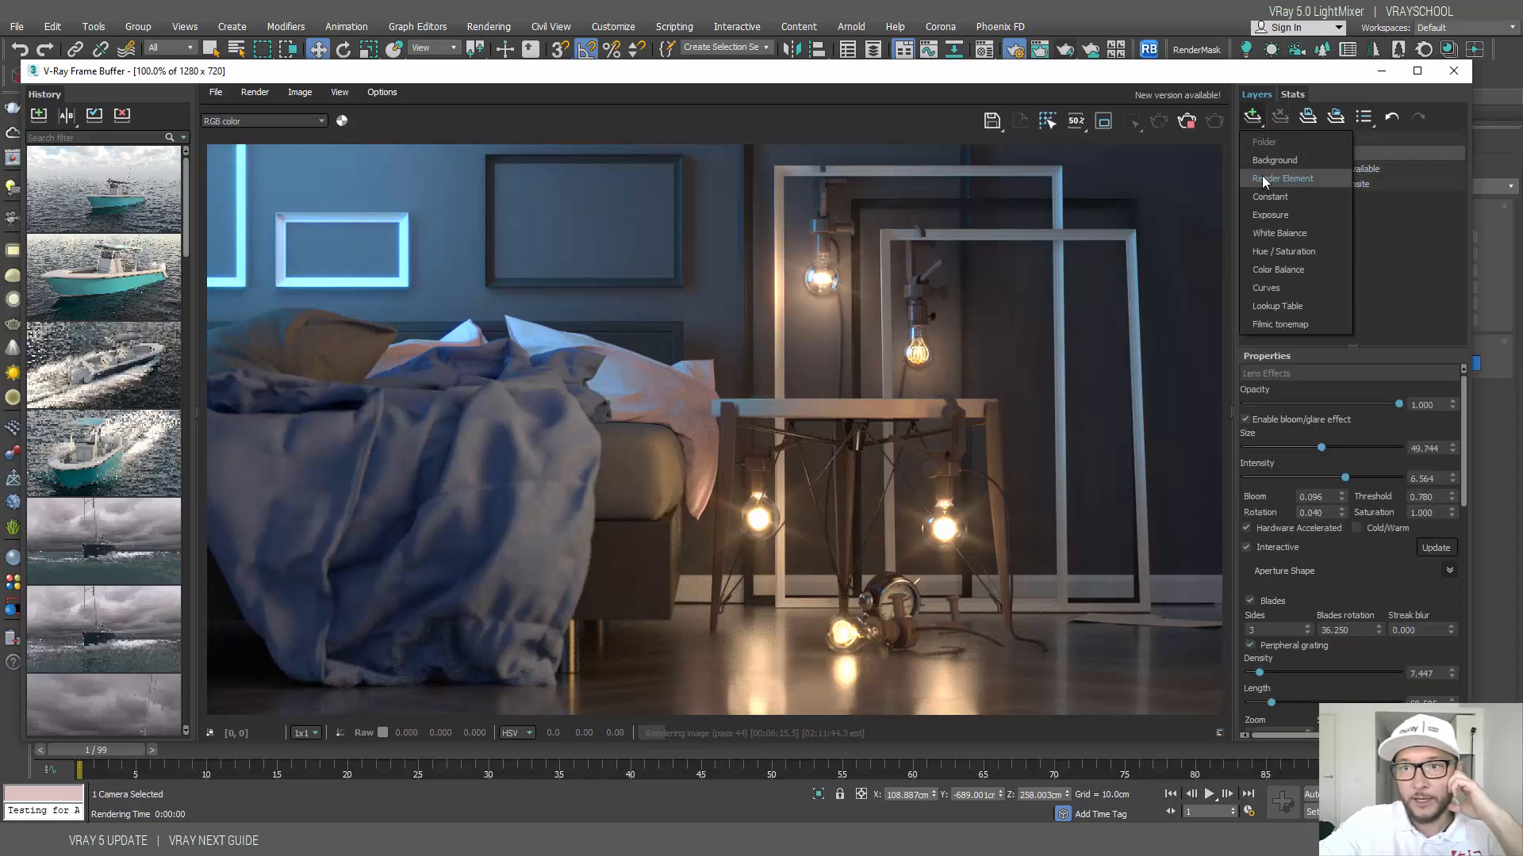
Step: Add a Render Element layer beneath the Composite source
left_click(1339, 183)
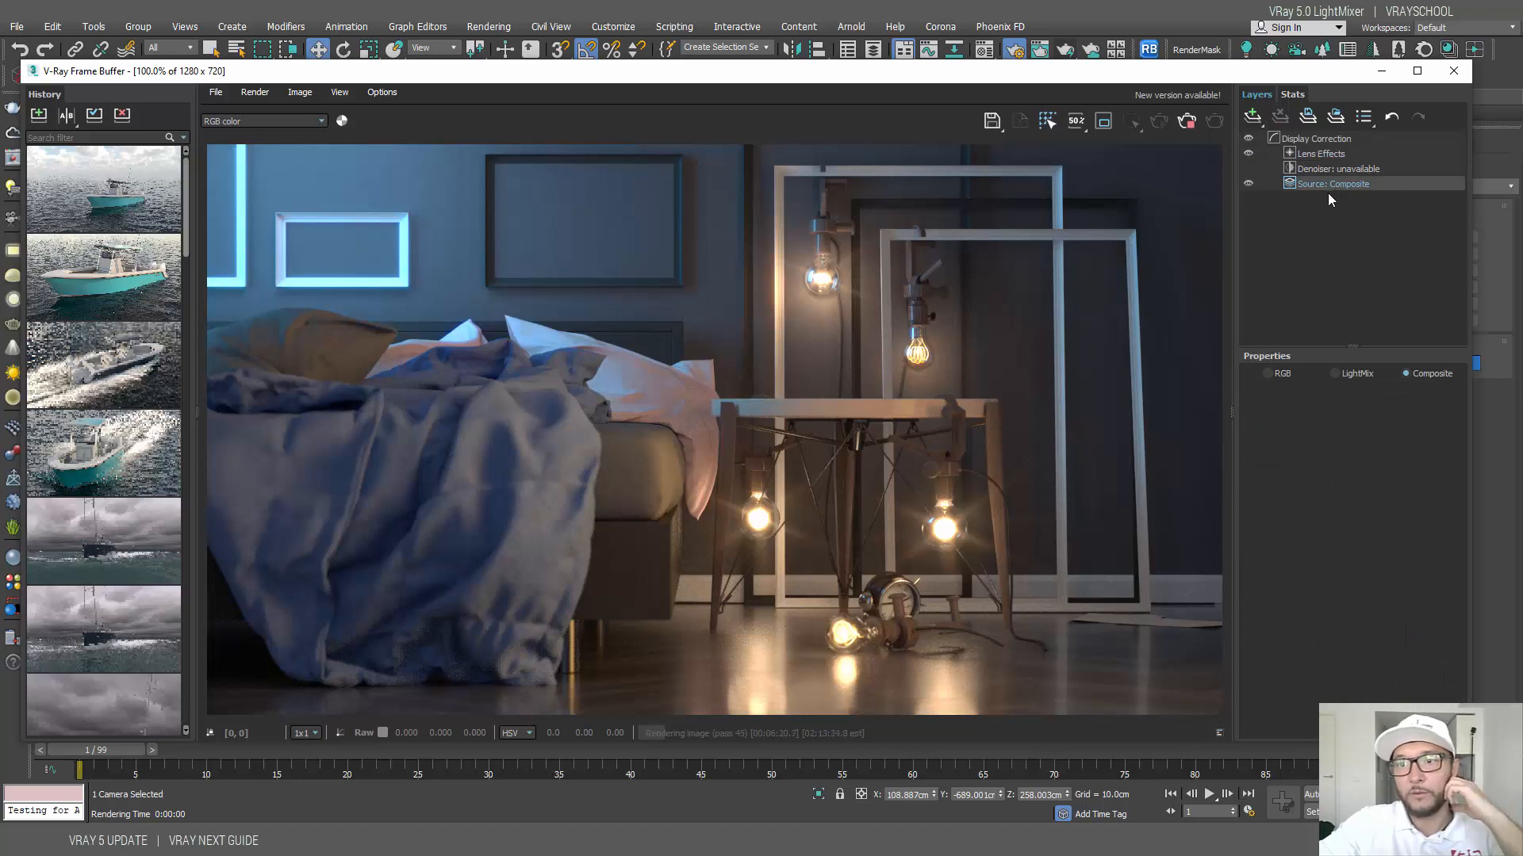
left_click(1252, 116)
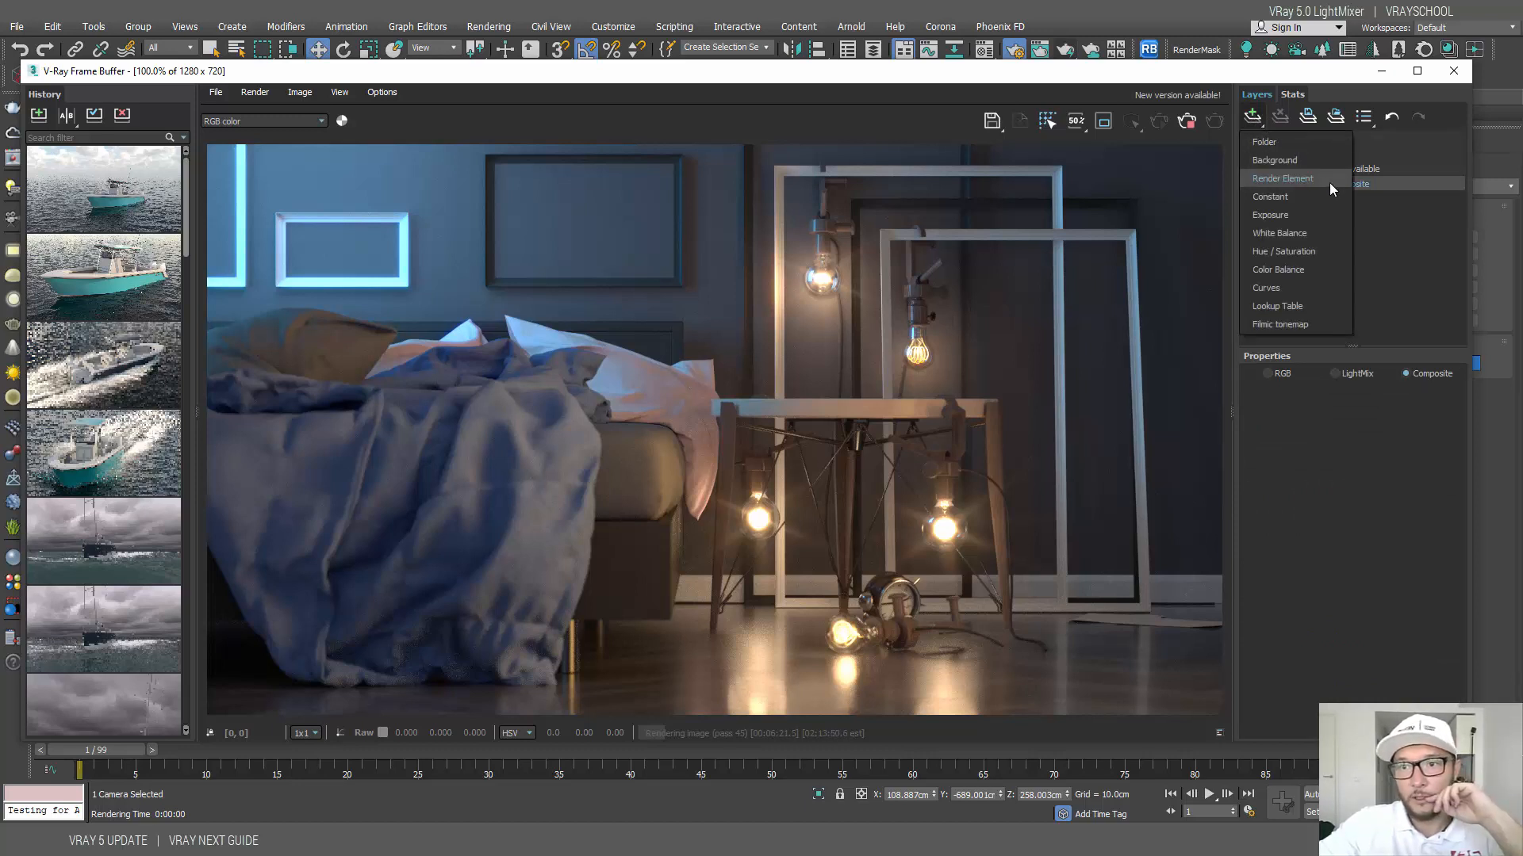
left_click(1273, 180)
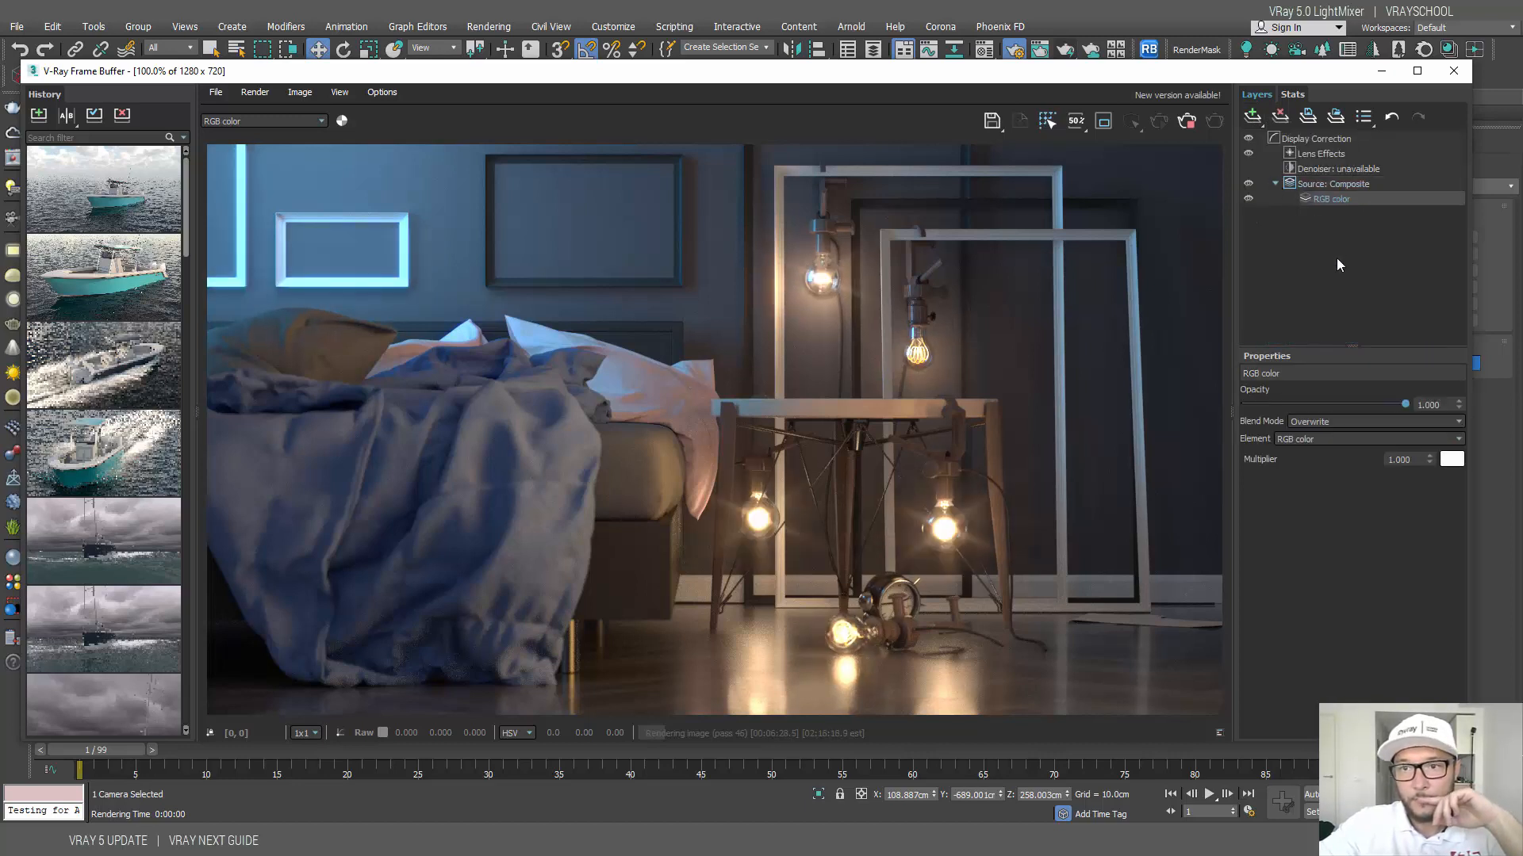
Step: Preview the available render elements in the new layer, from Alpha through the light selects to effectsResult, and assign VRayLighting to it
left_click(1319, 439)
left_click(1319, 448)
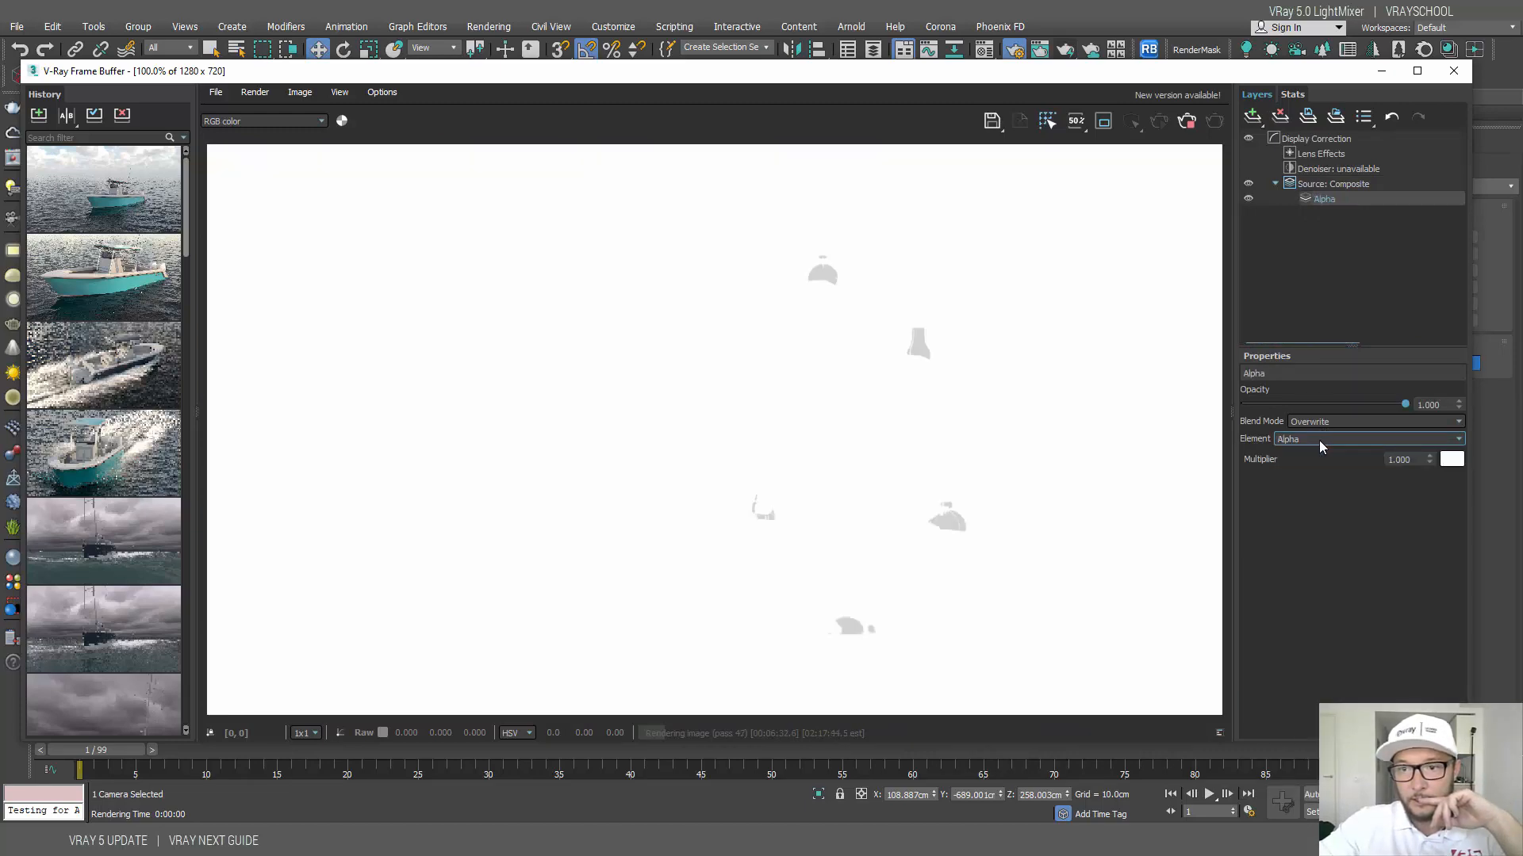
scroll(1320, 440, "down", 4)
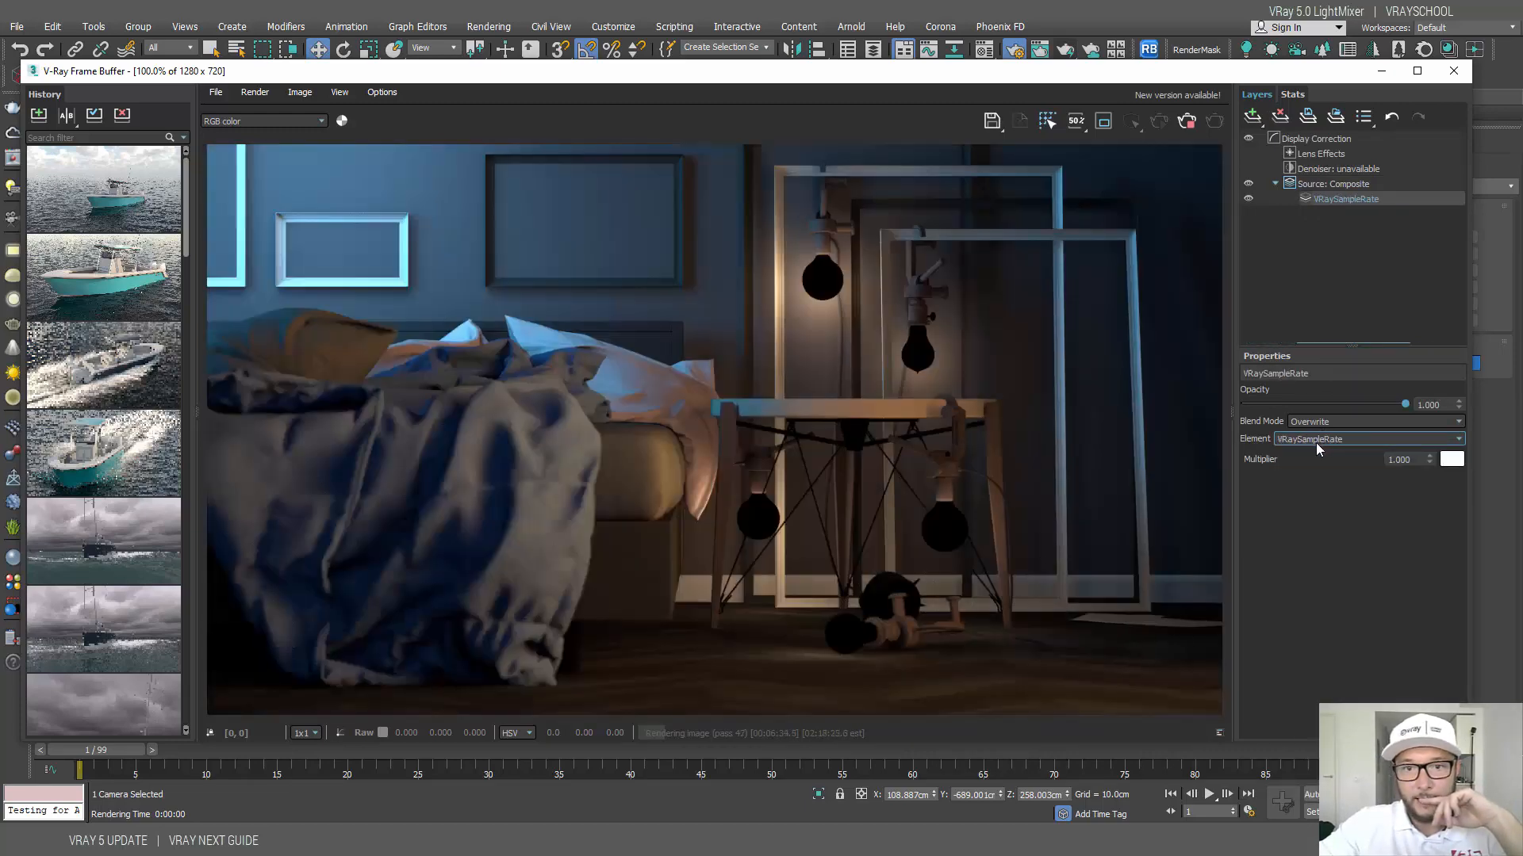
scroll(1315, 443, "down", 4)
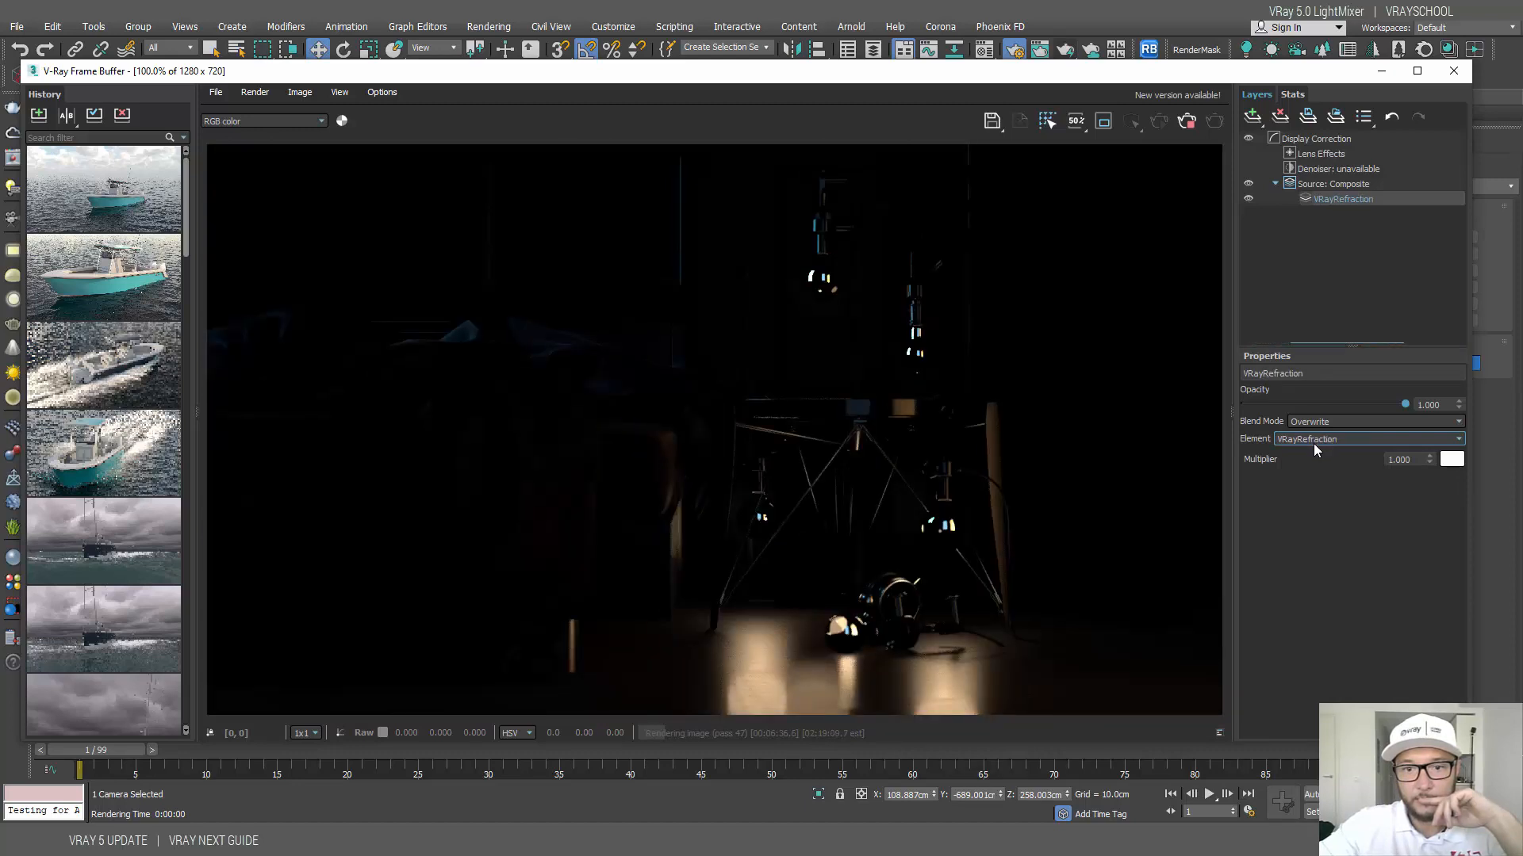
scroll(1313, 444, "down", 4)
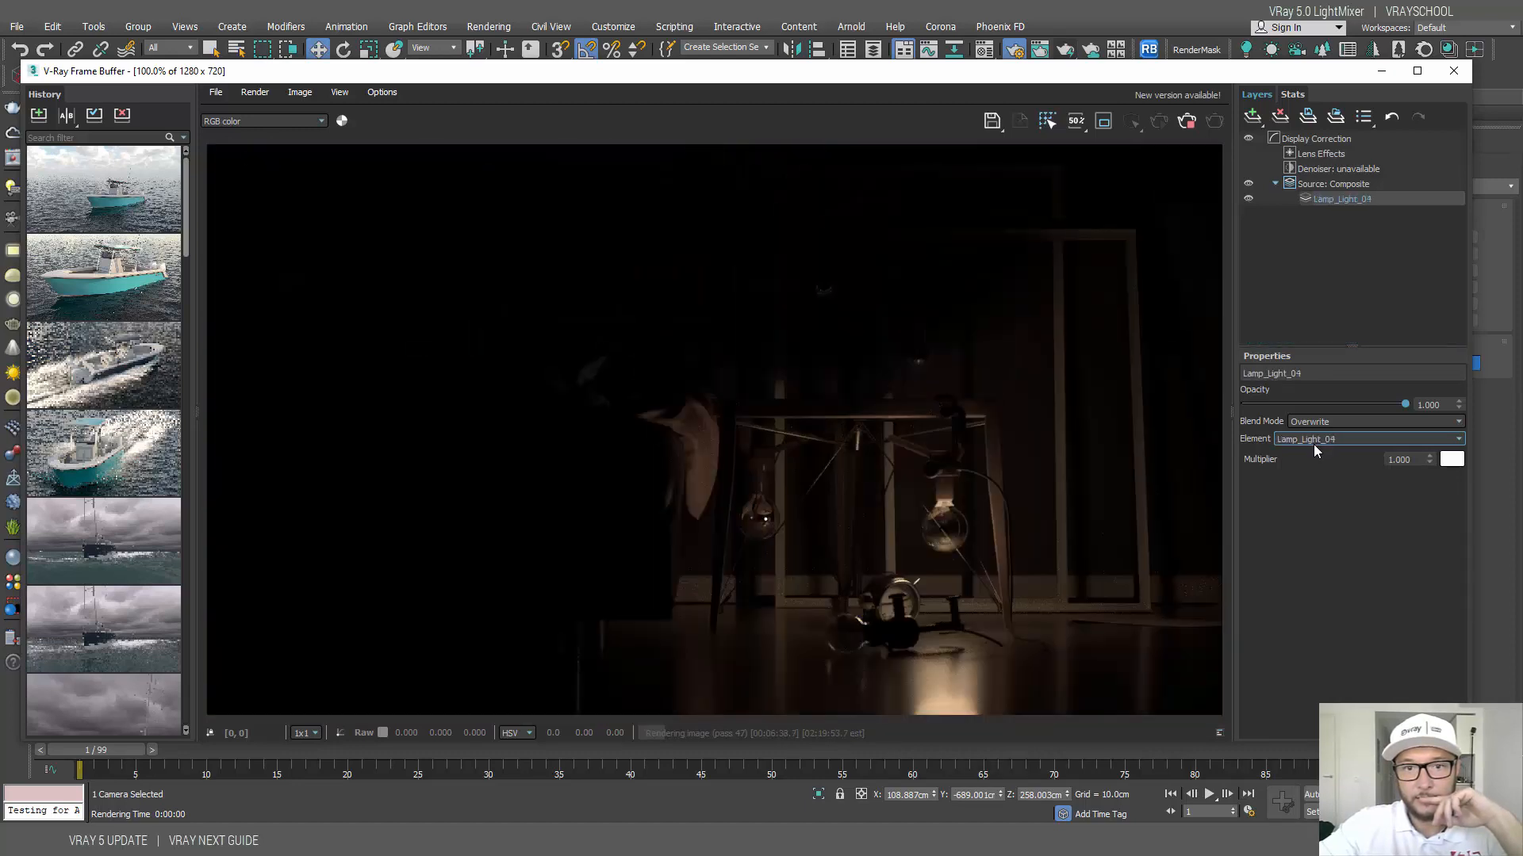
scroll(1313, 444, "down", 4)
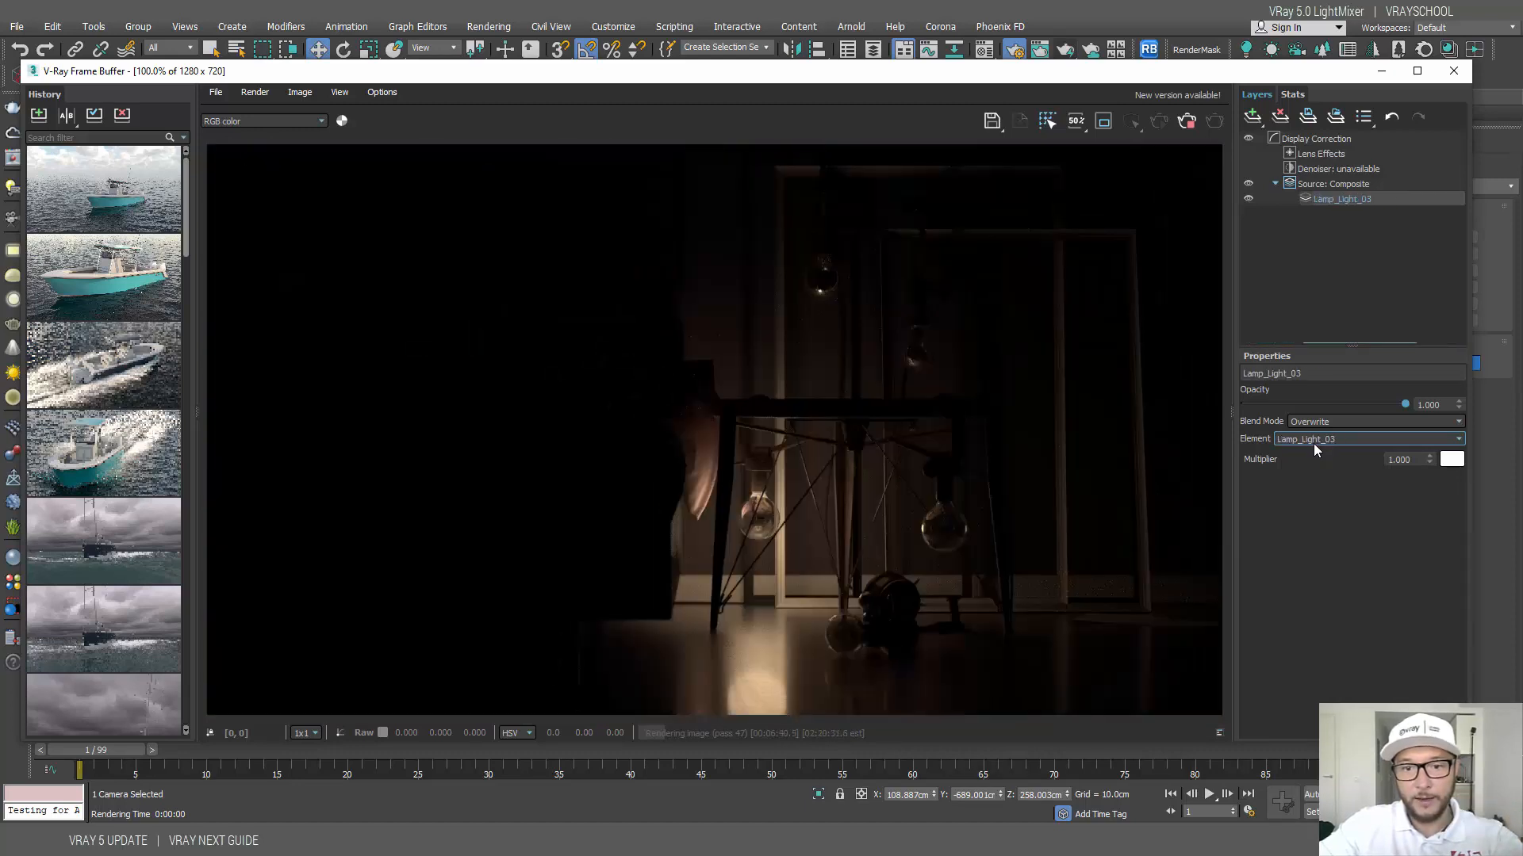
scroll(1314, 444, "down", 4)
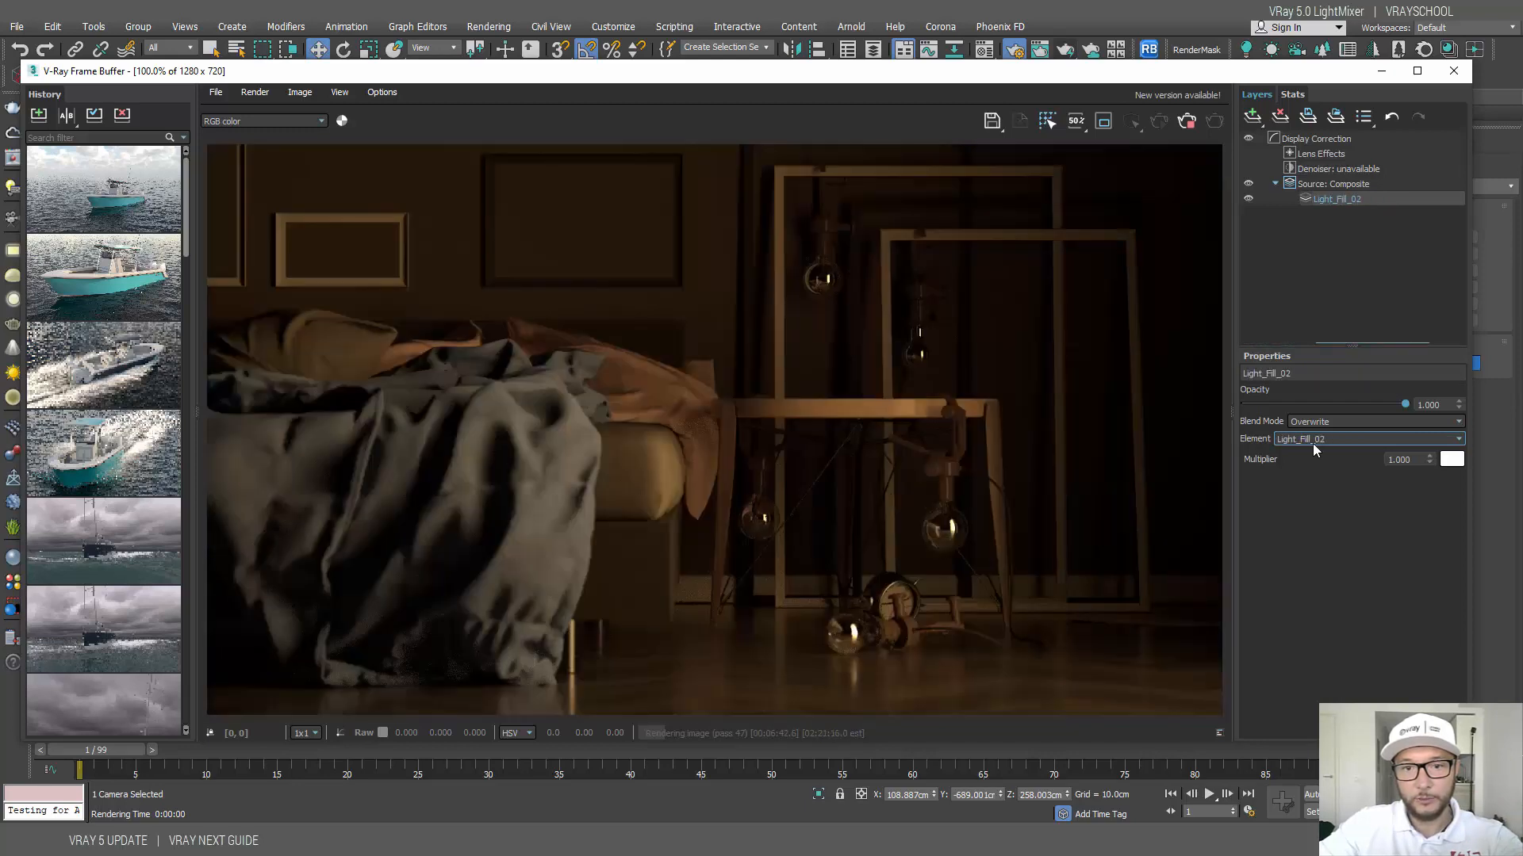
scroll(1311, 441, "down", 3)
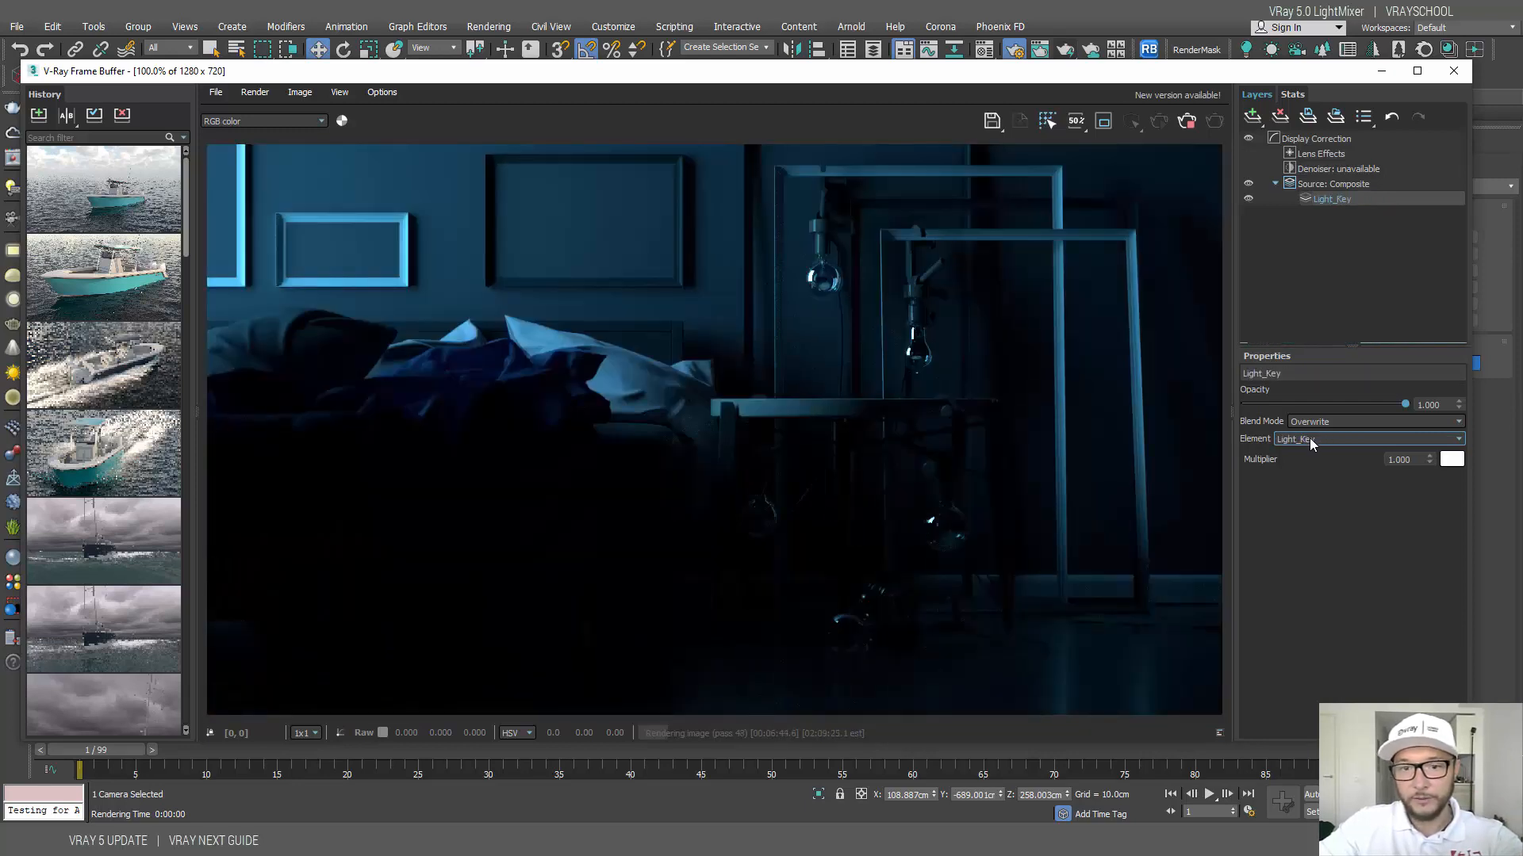
scroll(1310, 437, "down", 4)
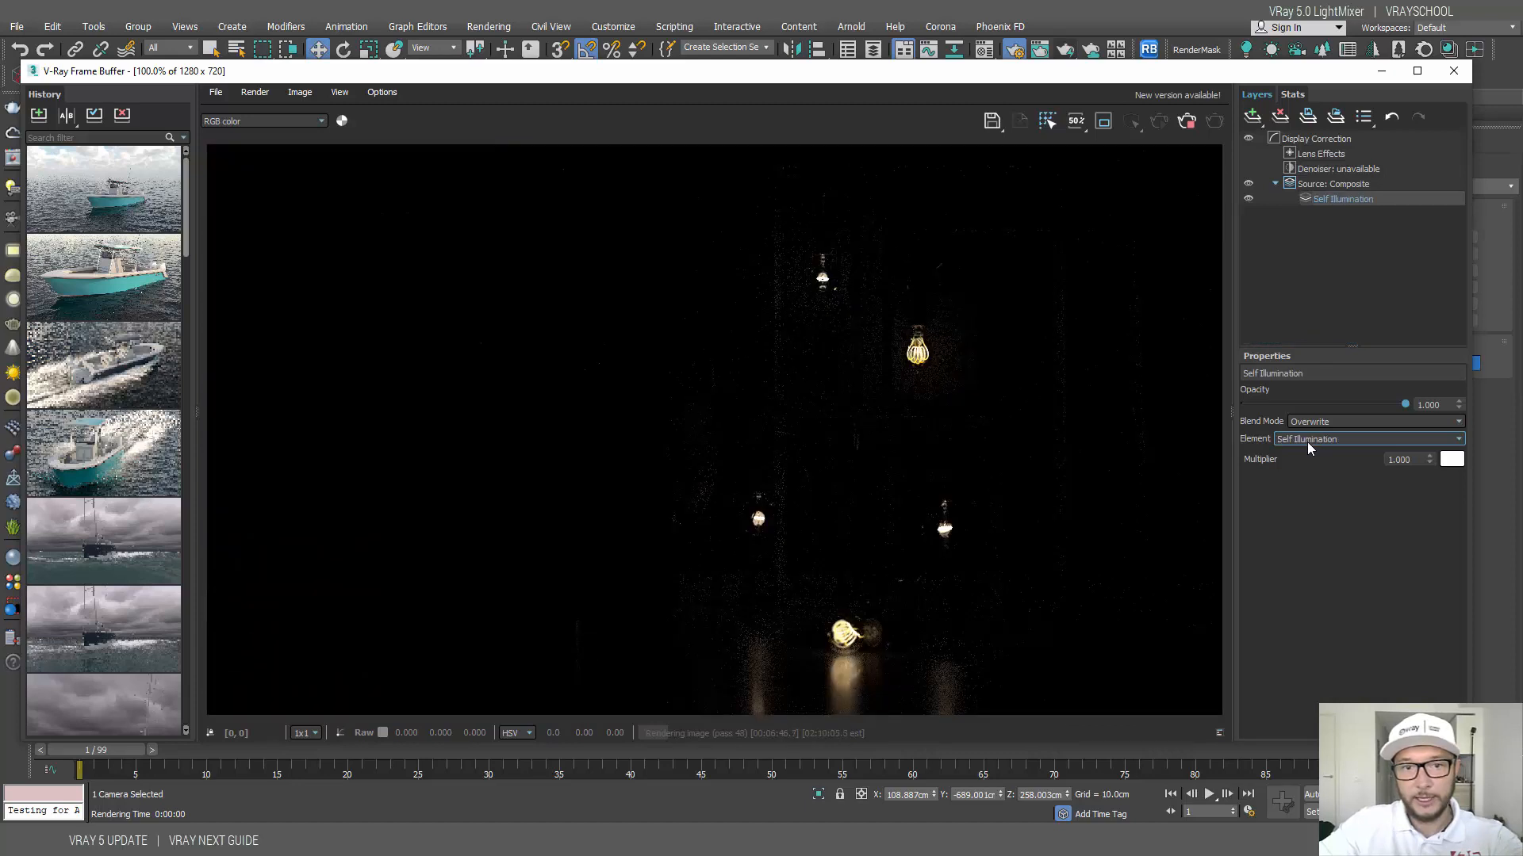
scroll(1307, 441, "down", 1)
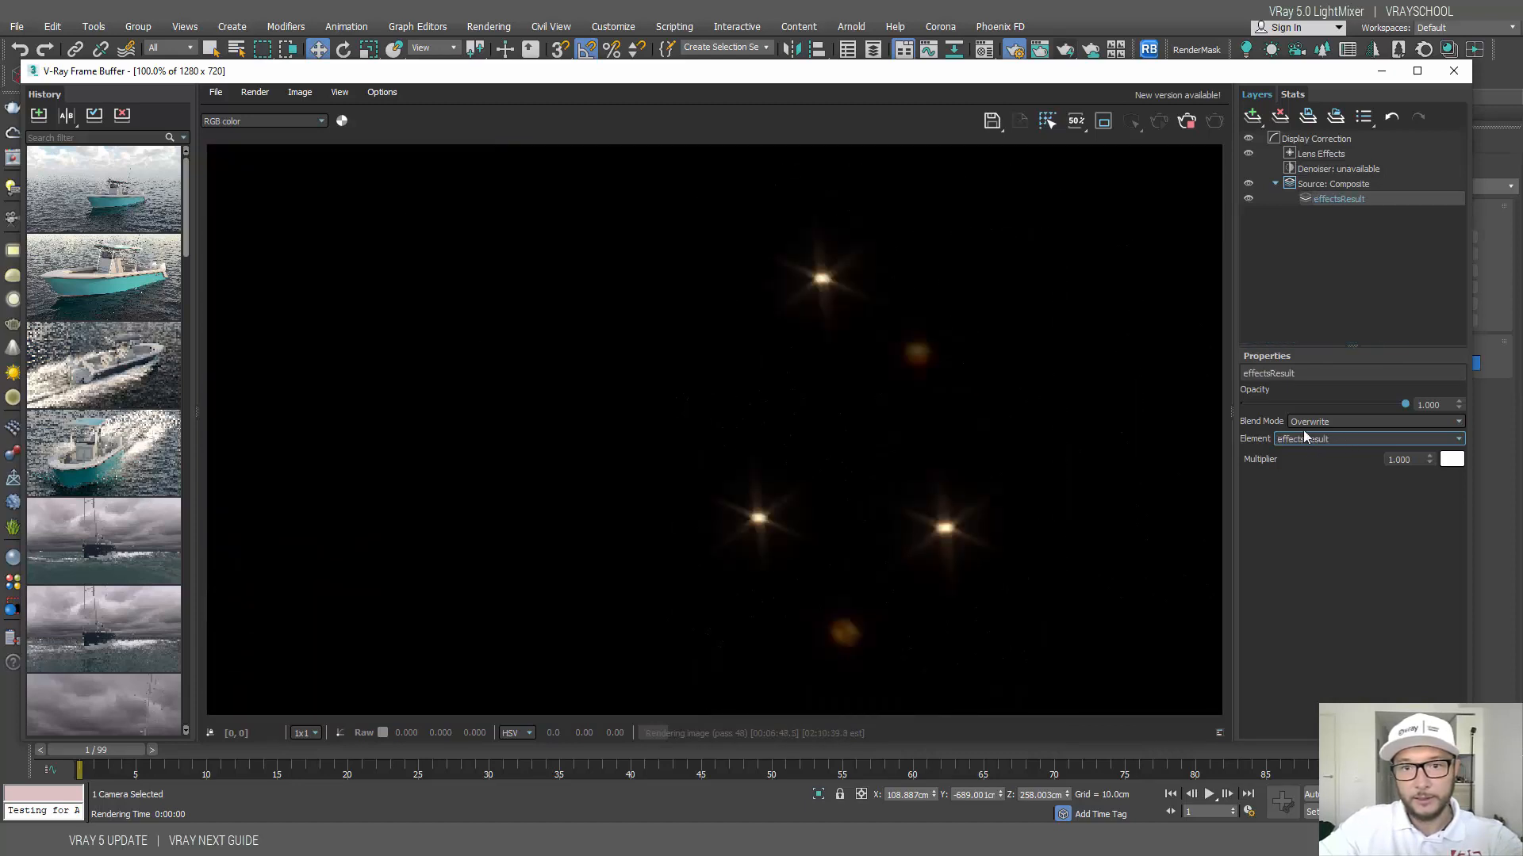
scroll(1333, 439, "down", 1)
Step: Set the VRayLighting layer's blend mode to Screen and toggle the layer's visibility to compare its effect
left_click(1310, 421)
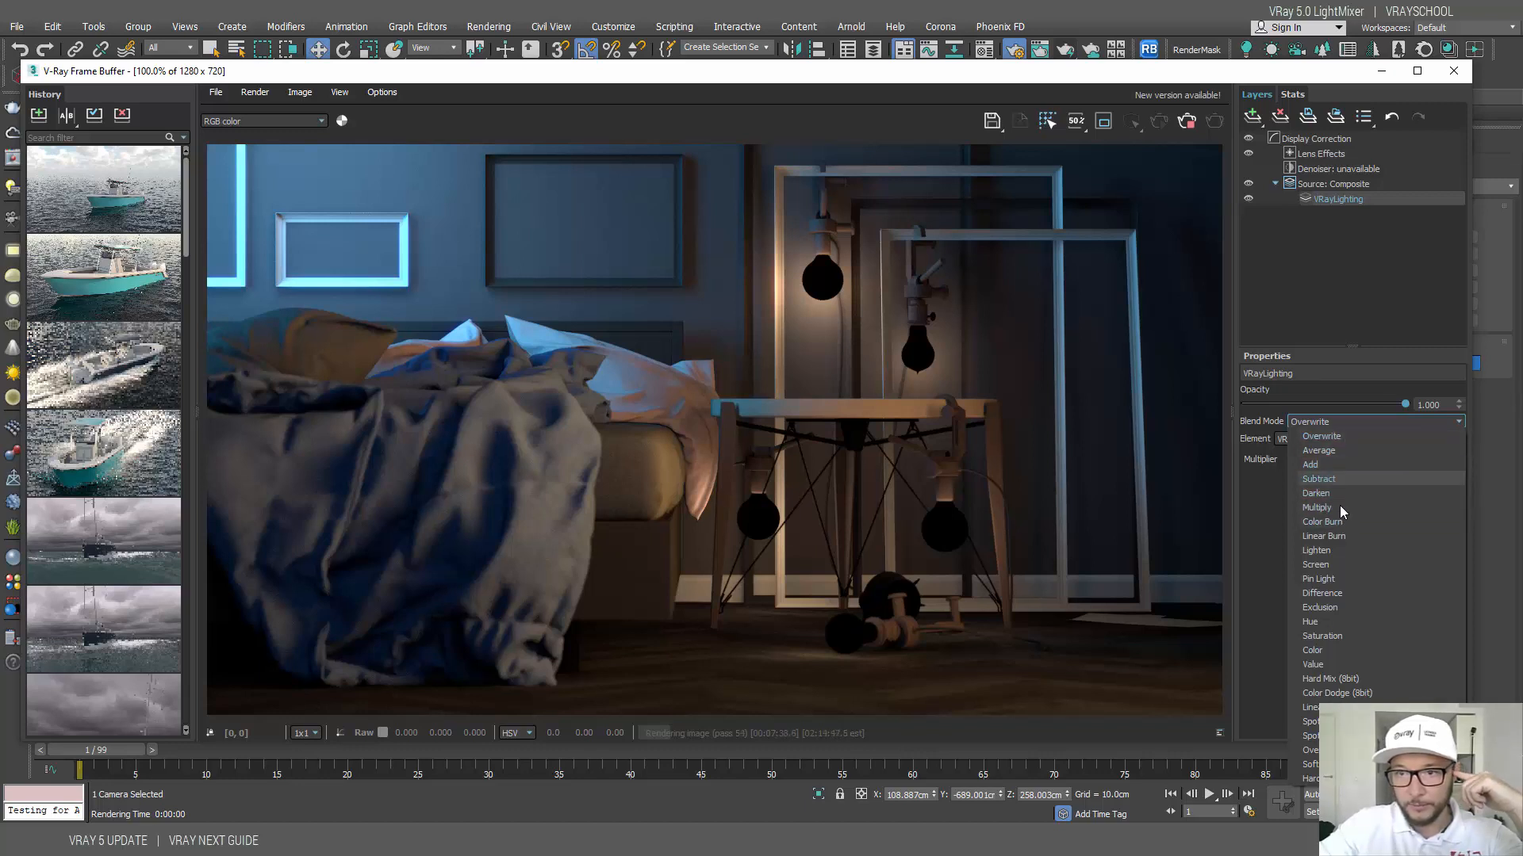
left_click(1330, 564)
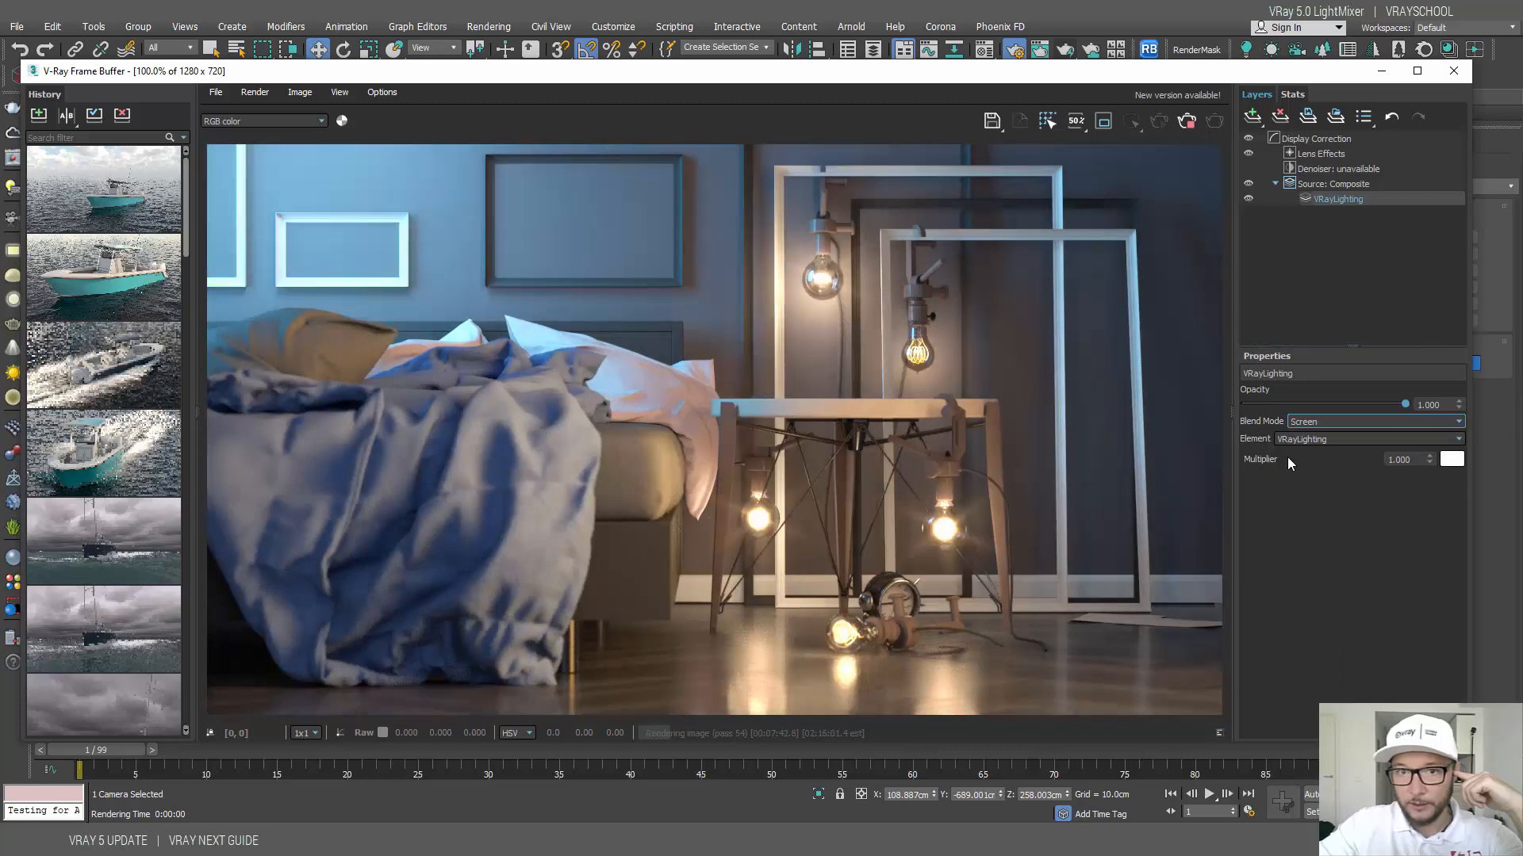
left_click(1247, 198)
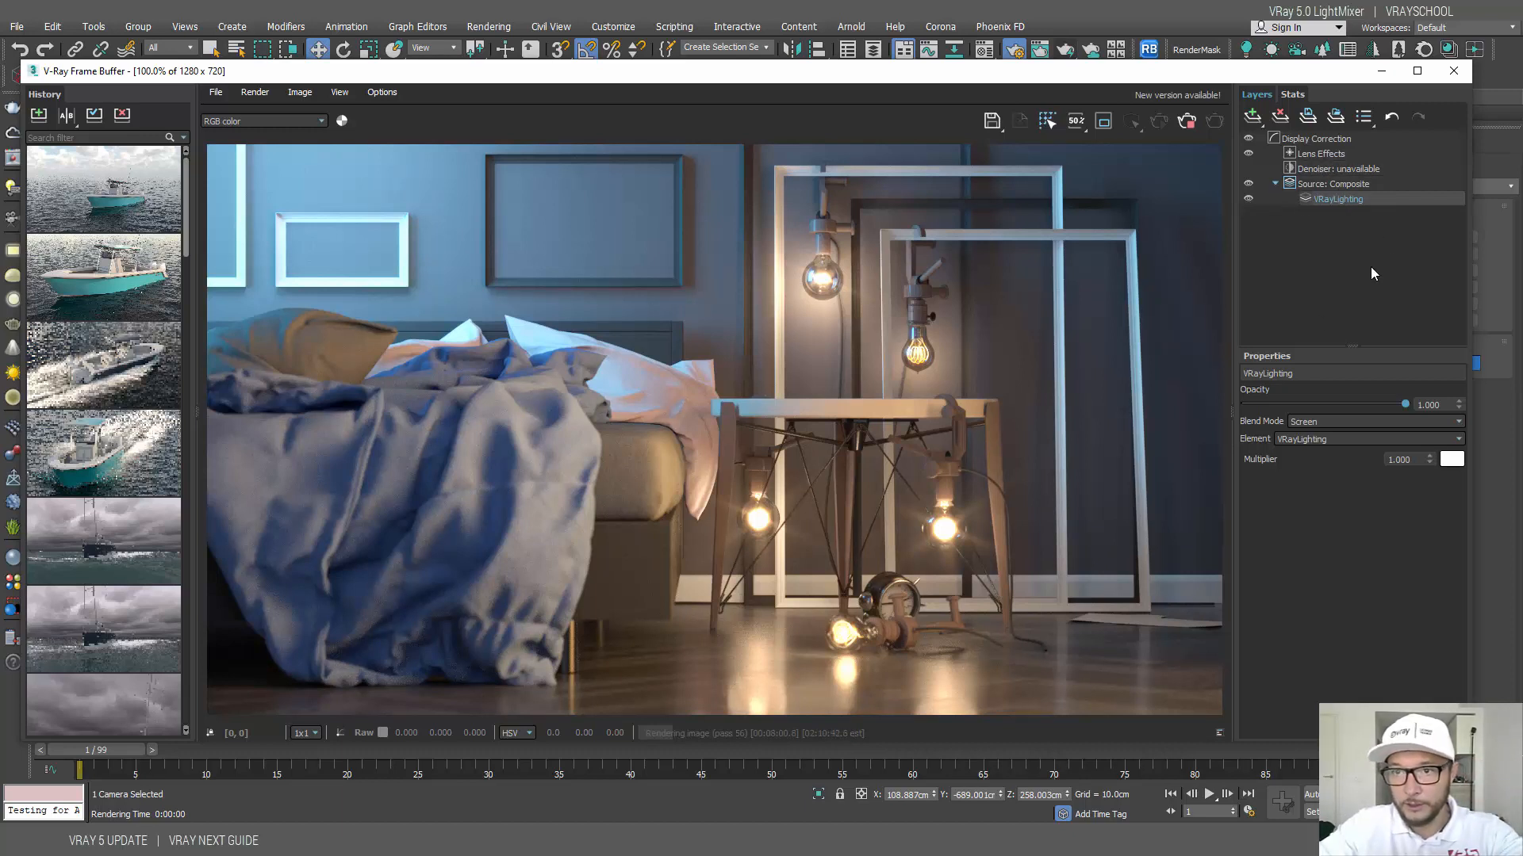
Step: Add a second Render Element layer above VRayLighting and assign the VRaySpecular element to it
left_click(1253, 118)
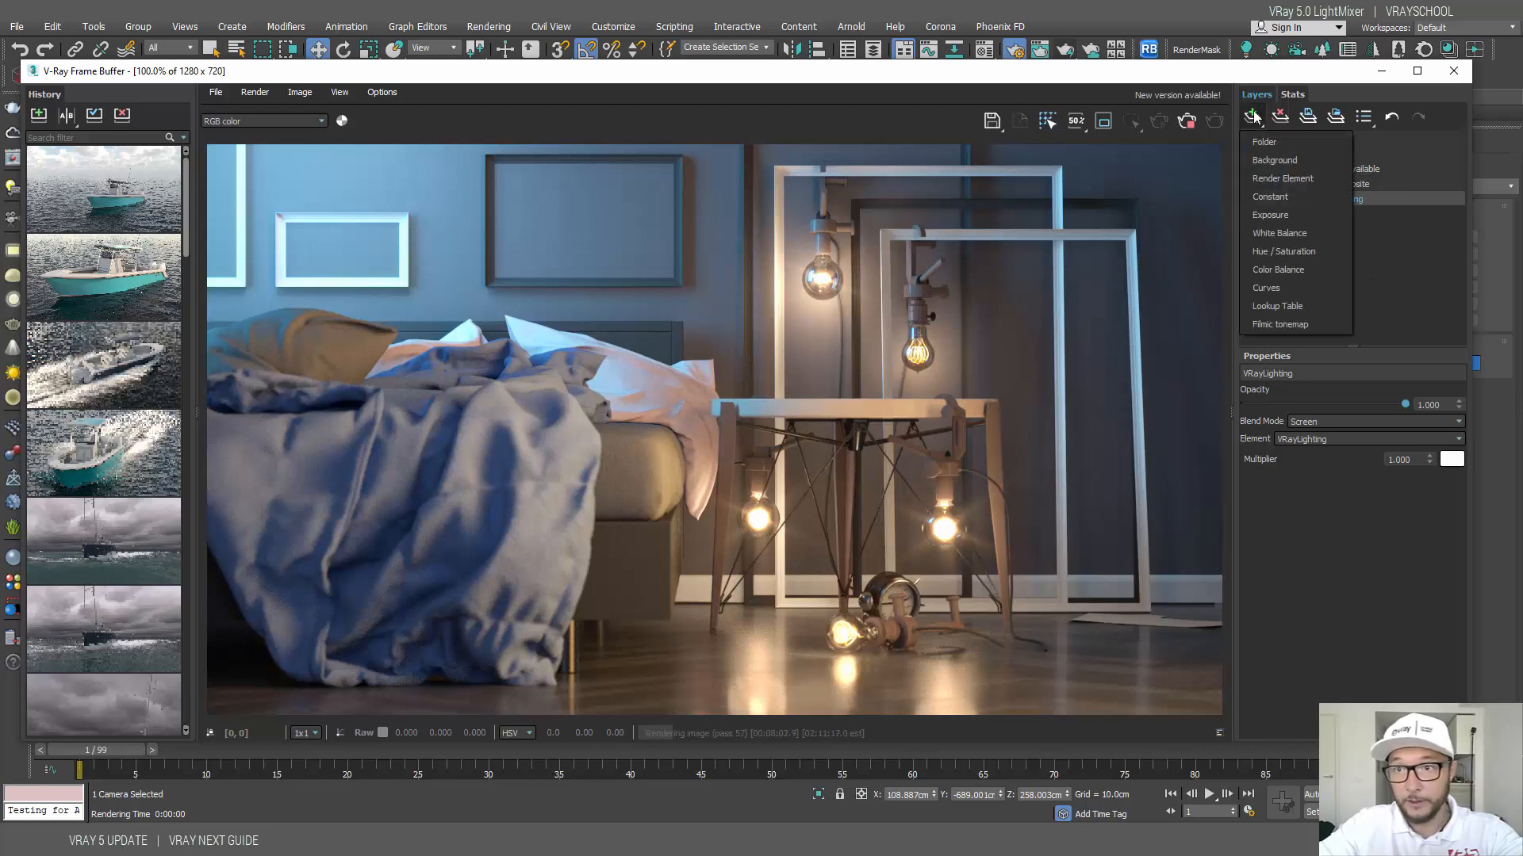
left_click(1318, 178)
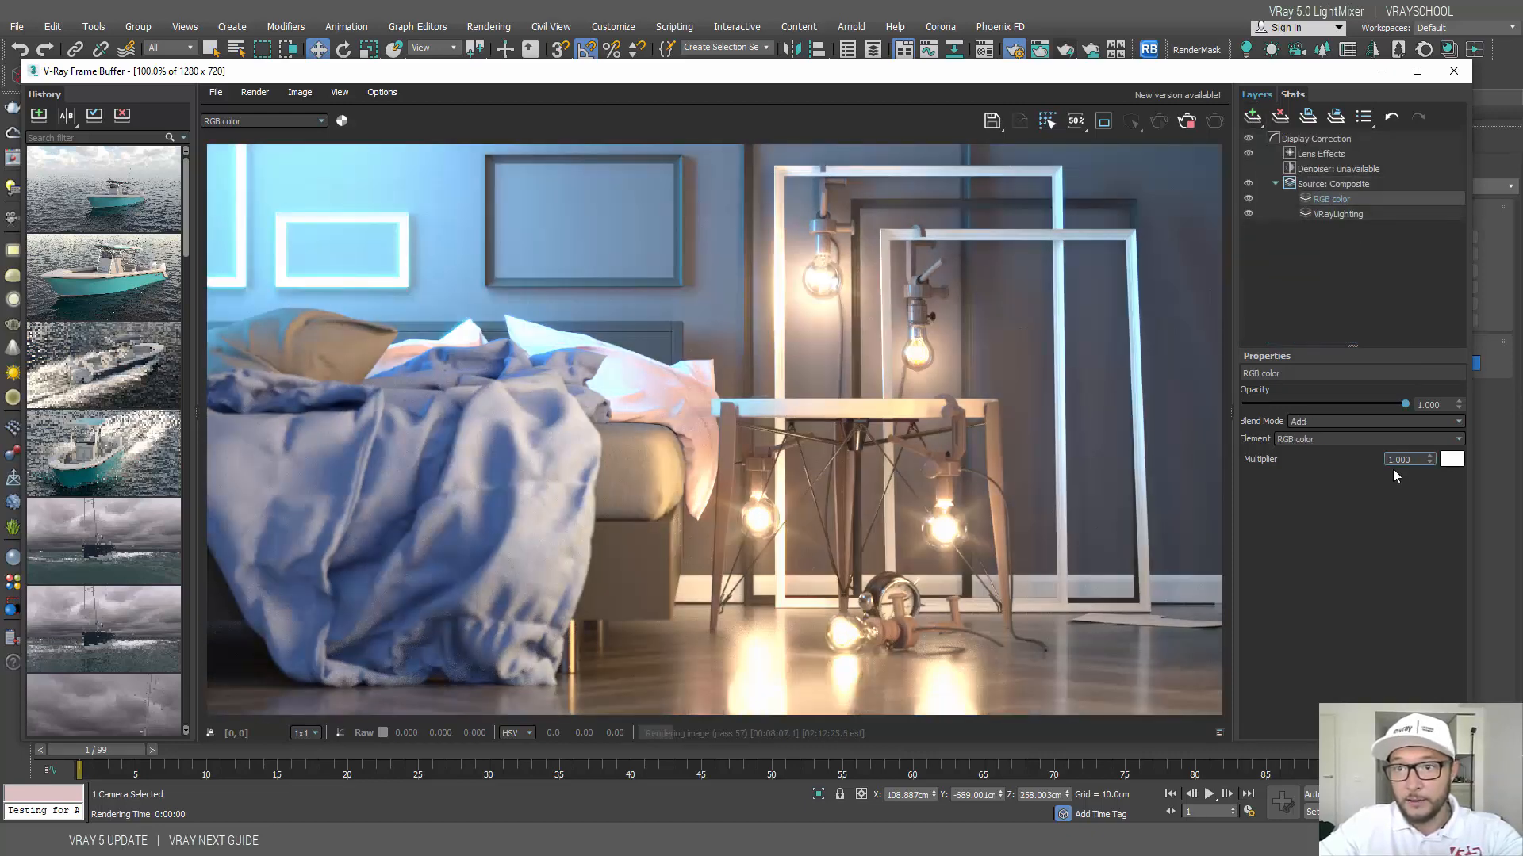
left_click(1345, 440)
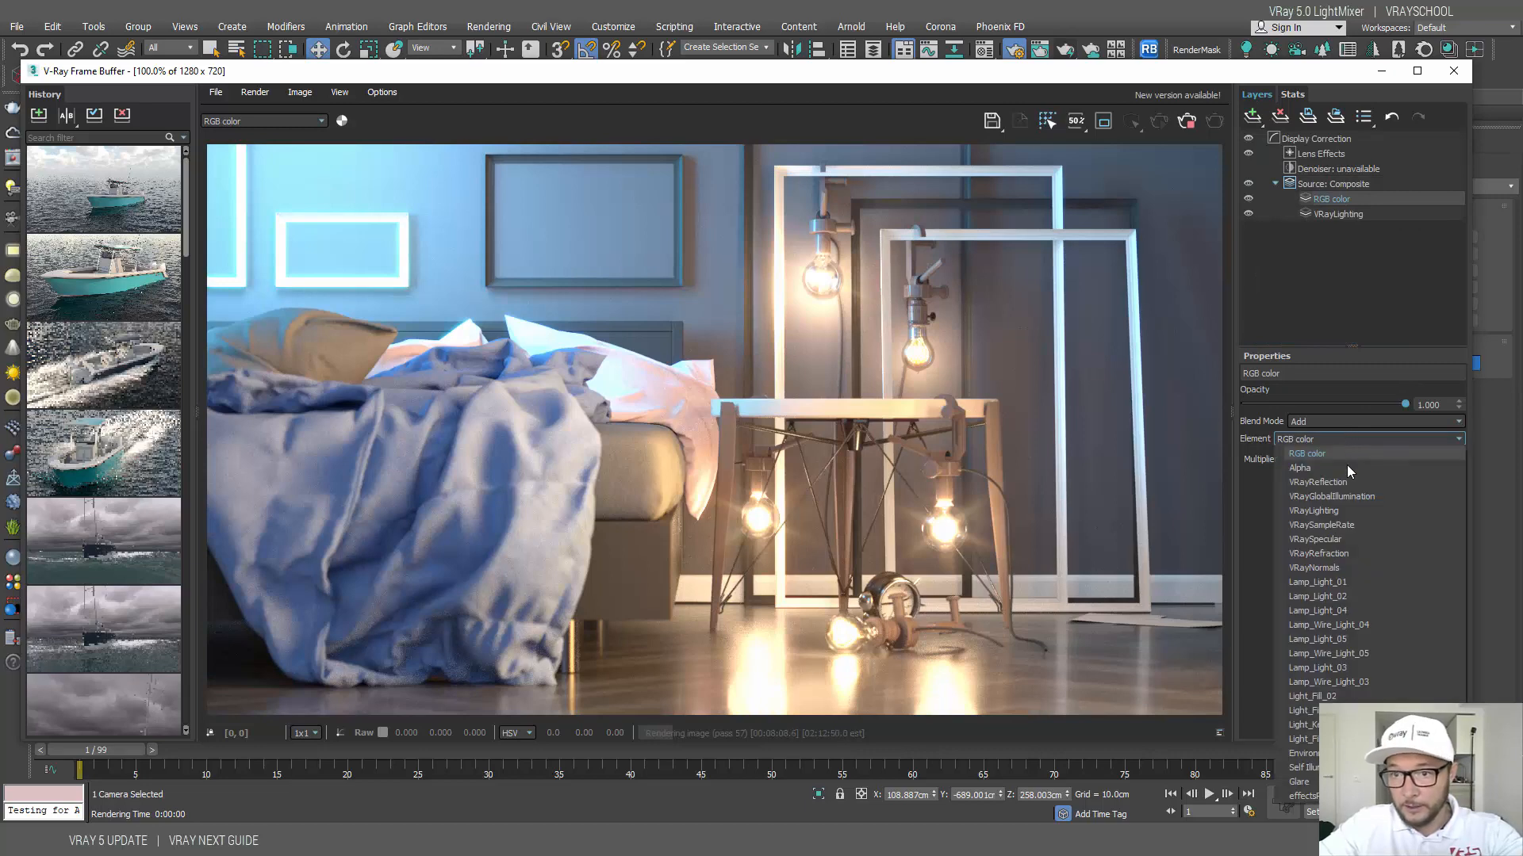
left_click(1347, 539)
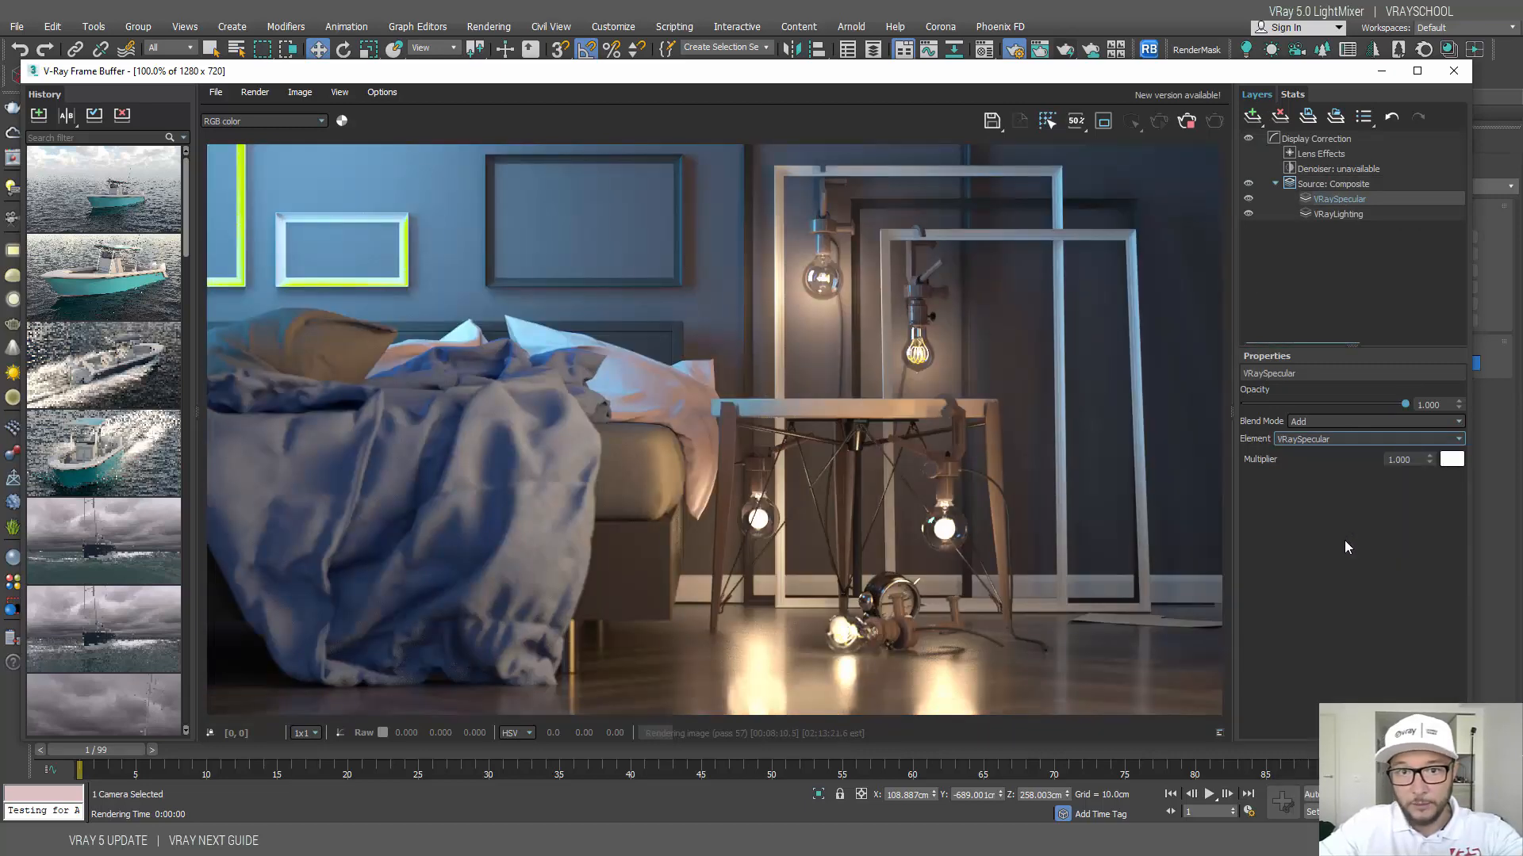
Step: Compare the Add and Screen blend modes for the VRaySpecular layer and keep Screen
left_click(1323, 420)
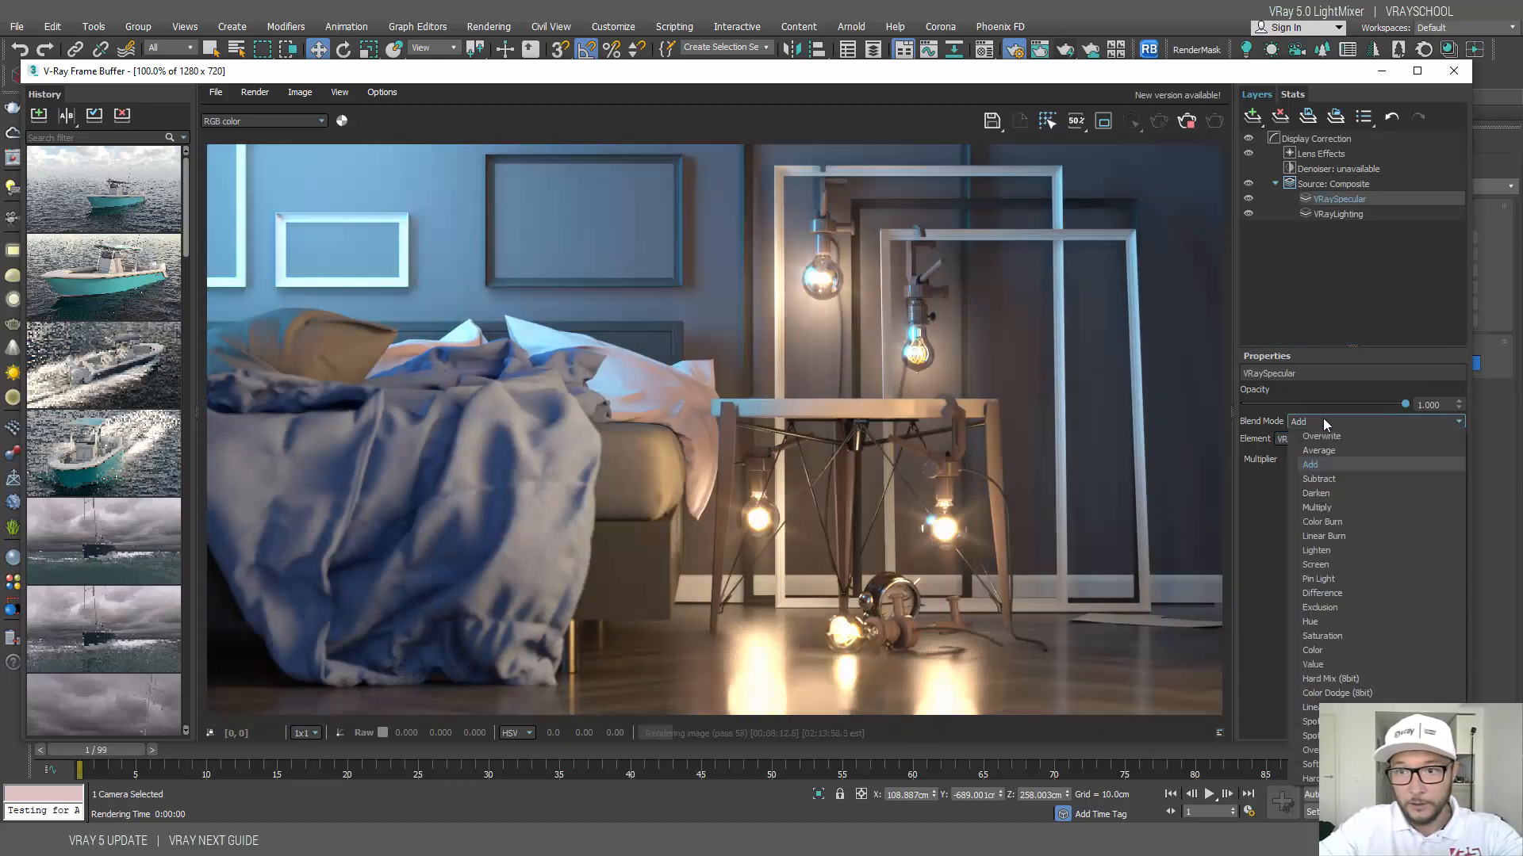
left_click(1316, 467)
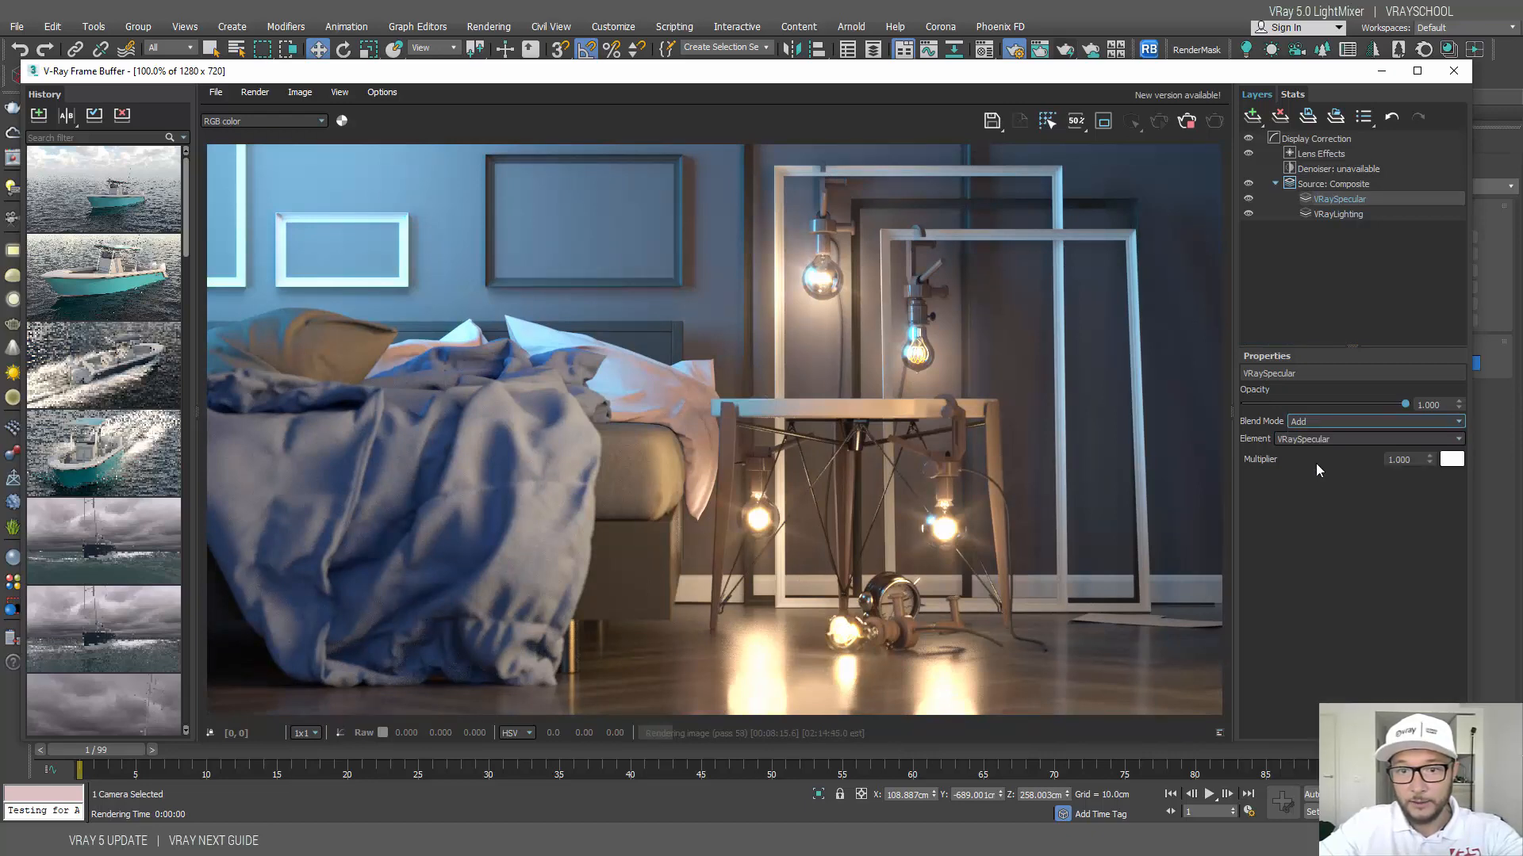
left_click(1308, 421)
left_click(1318, 563)
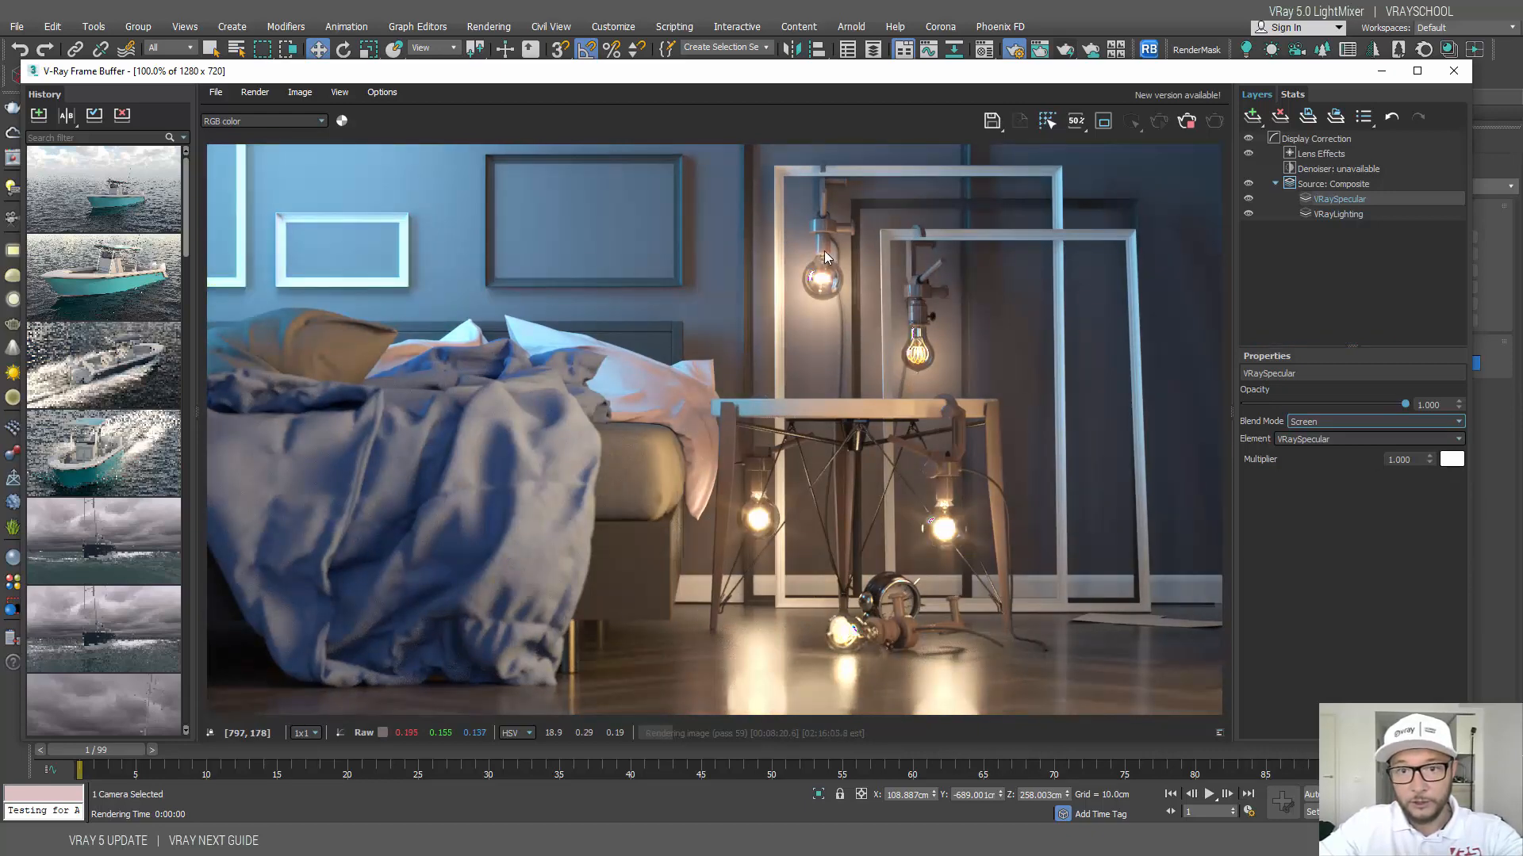
Step: Set the VRaySpecular layer's blend mode to Add and toggle the layer's visibility to compare its effect on the bulbs
scroll(795, 272, "up", 6)
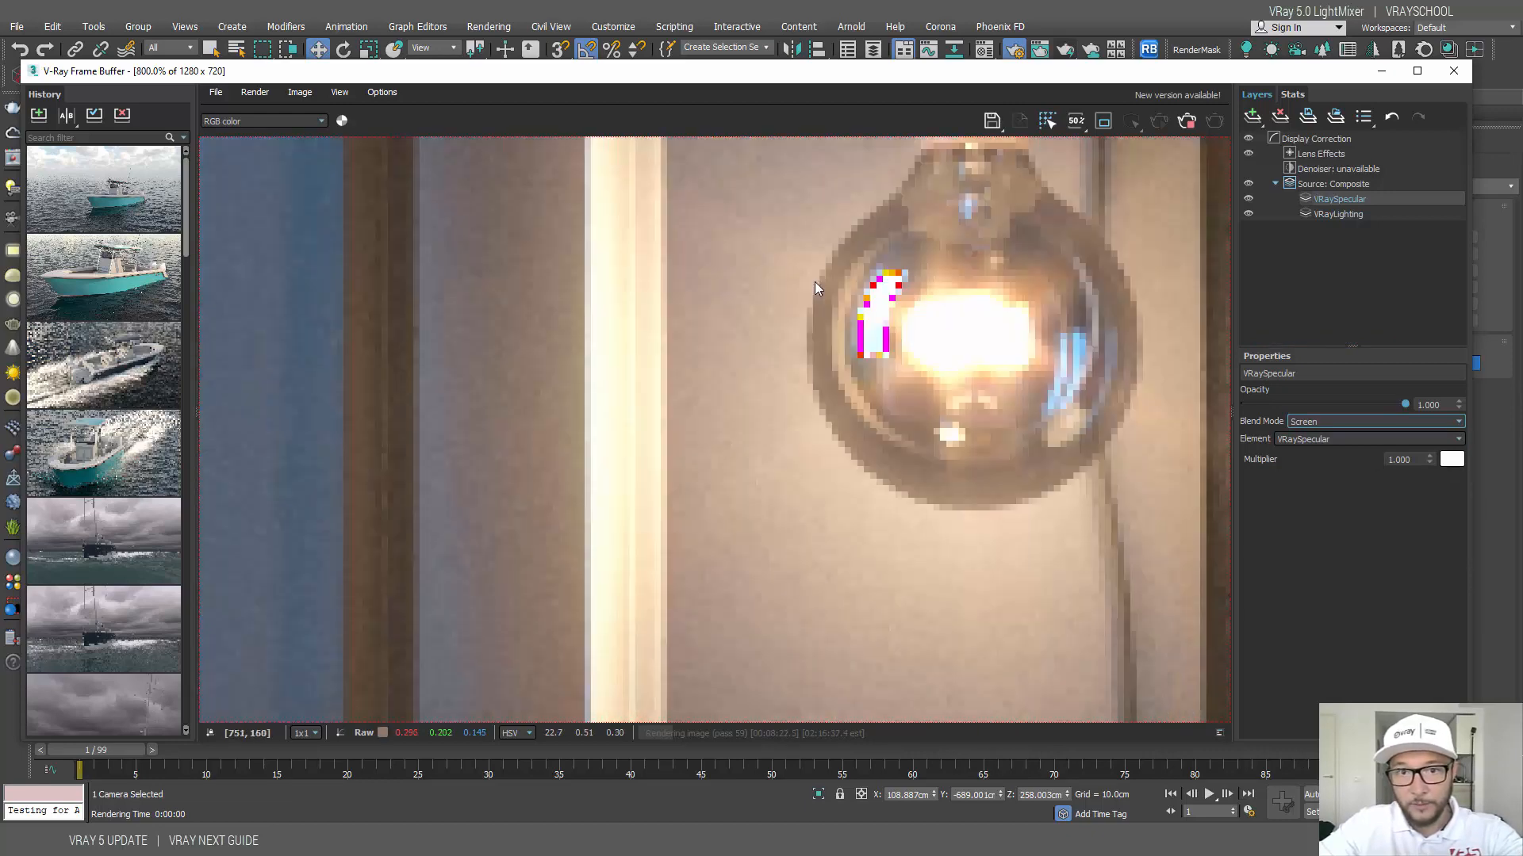
scroll(984, 286, "down", 3)
scroll(1166, 374, "up", 1)
scroll(1165, 374, "down", 5)
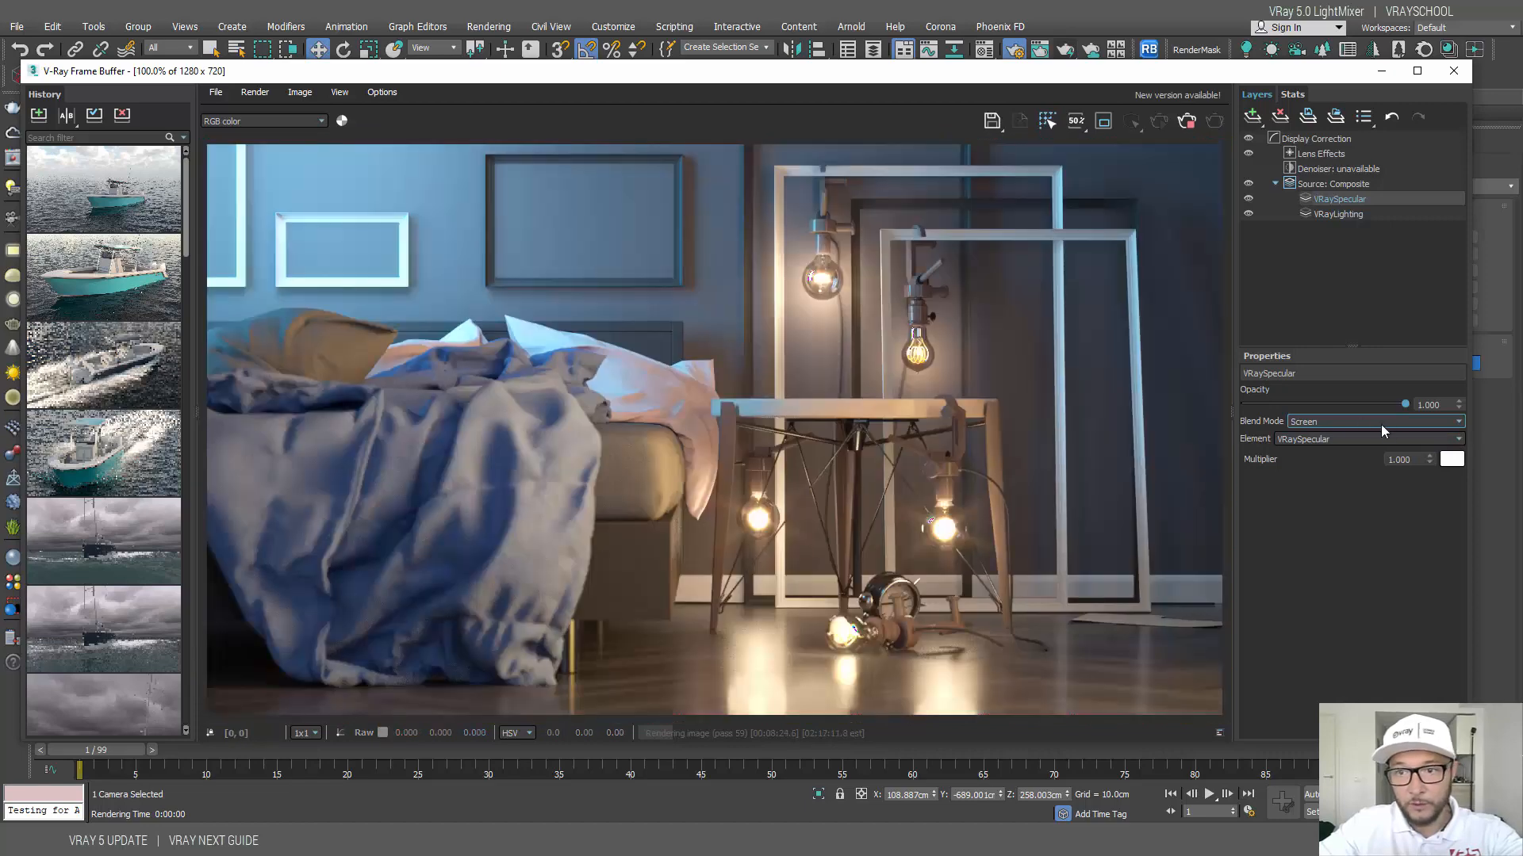
left_click(1381, 421)
left_click(1316, 460)
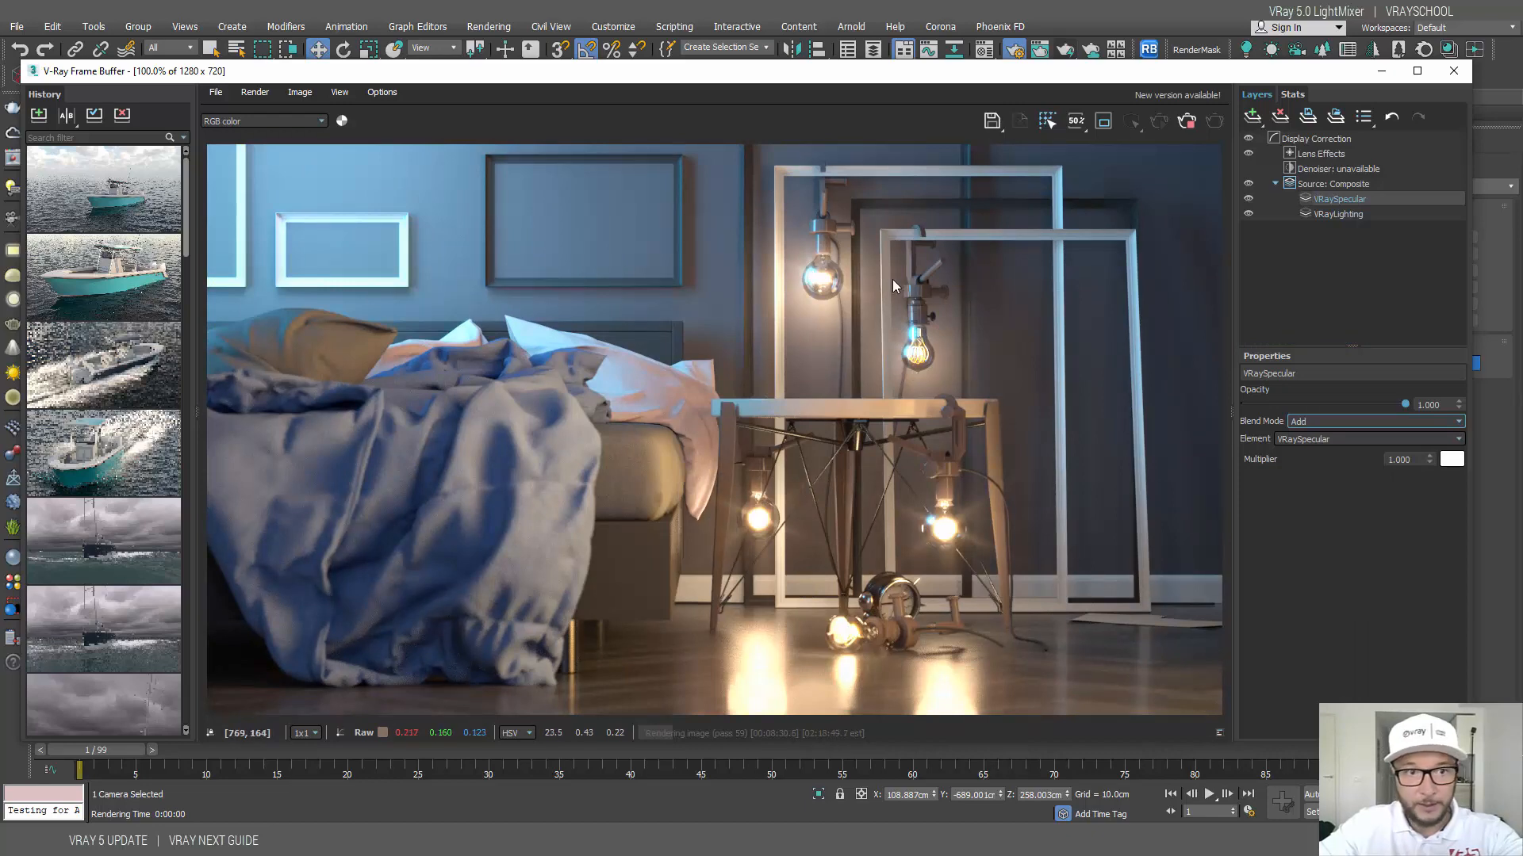
left_click(1248, 199)
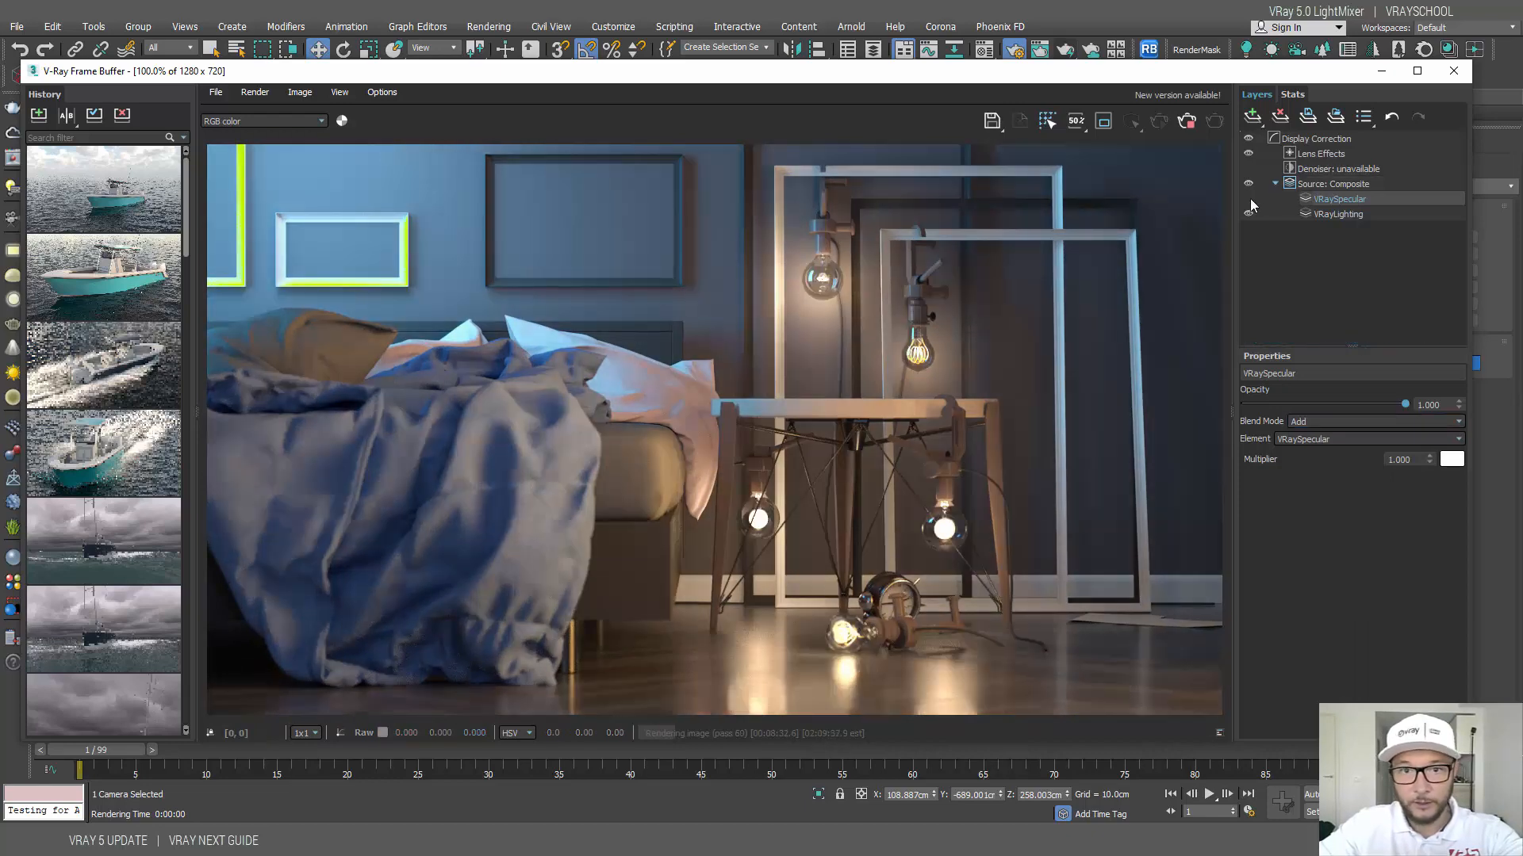
left_click(1249, 199)
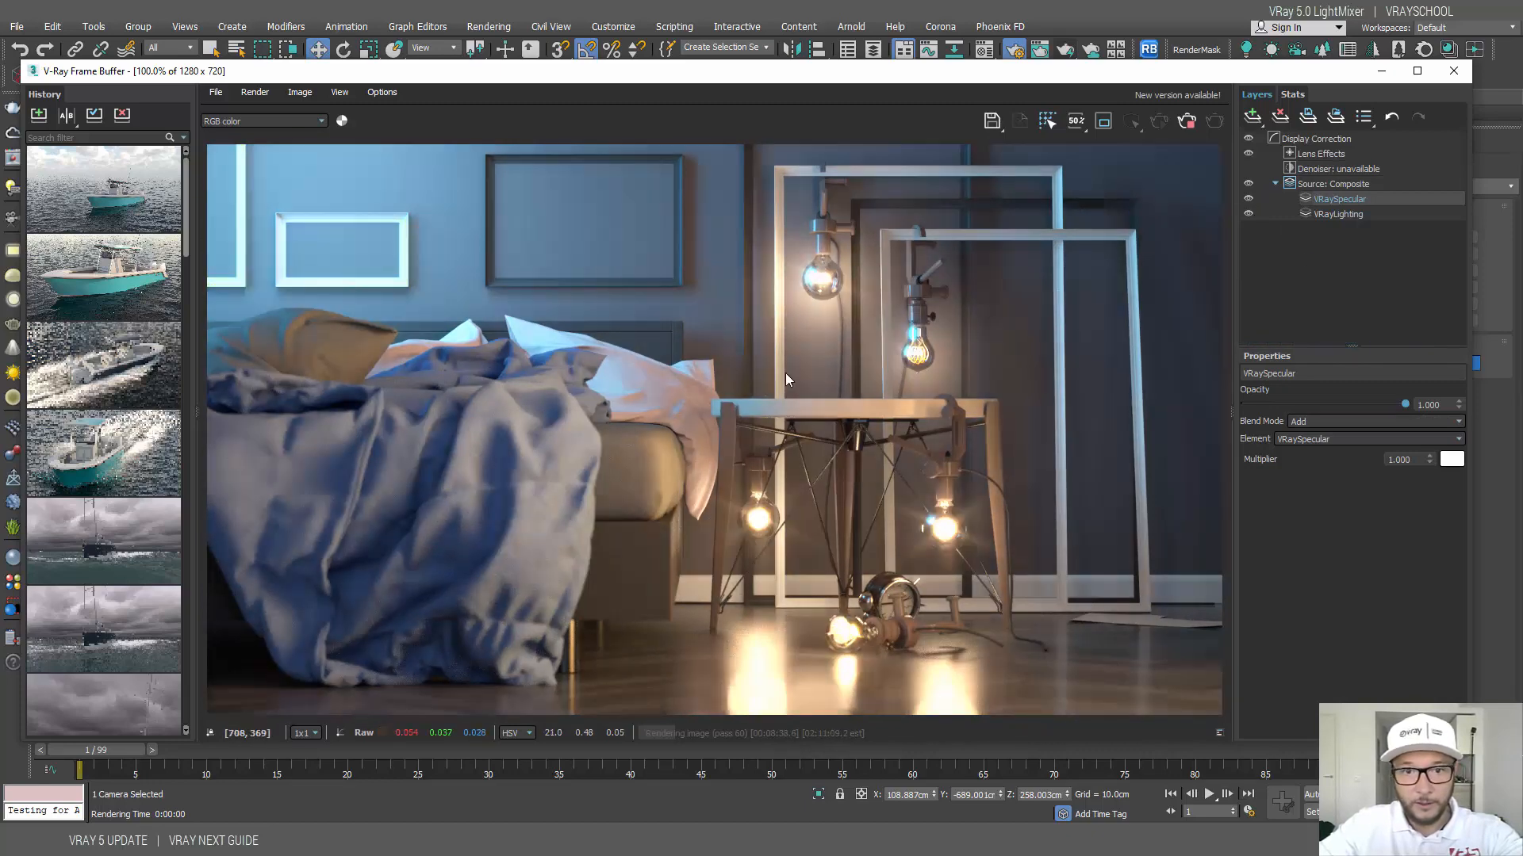
scroll(805, 288, "up", 5)
scroll(791, 279, "down", 5)
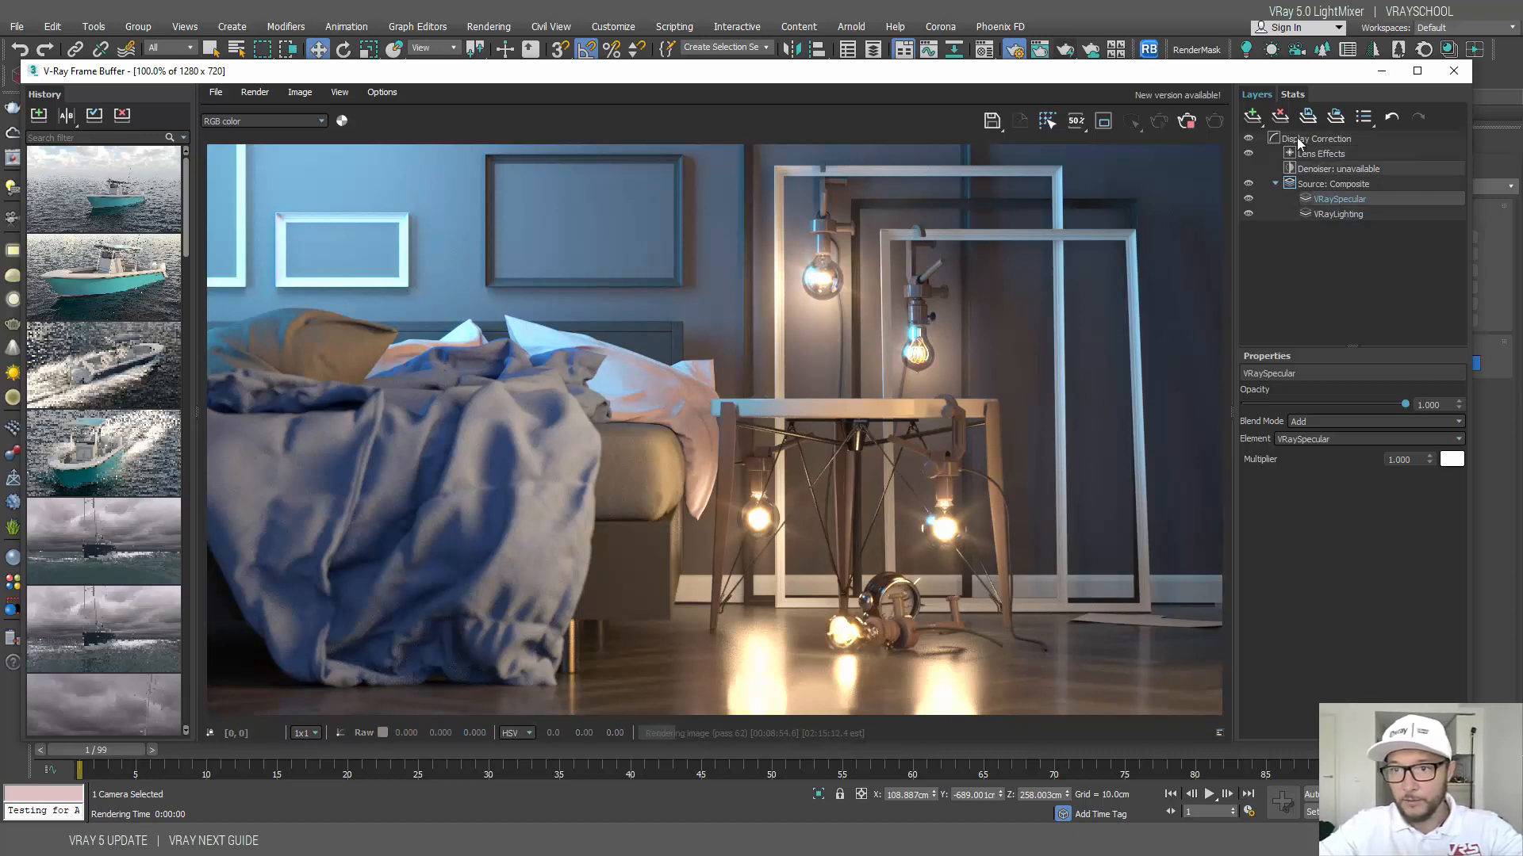
Step: Add a Constant layer above Lens Effects and lower its opacity to about 0.03
left_click(1252, 116)
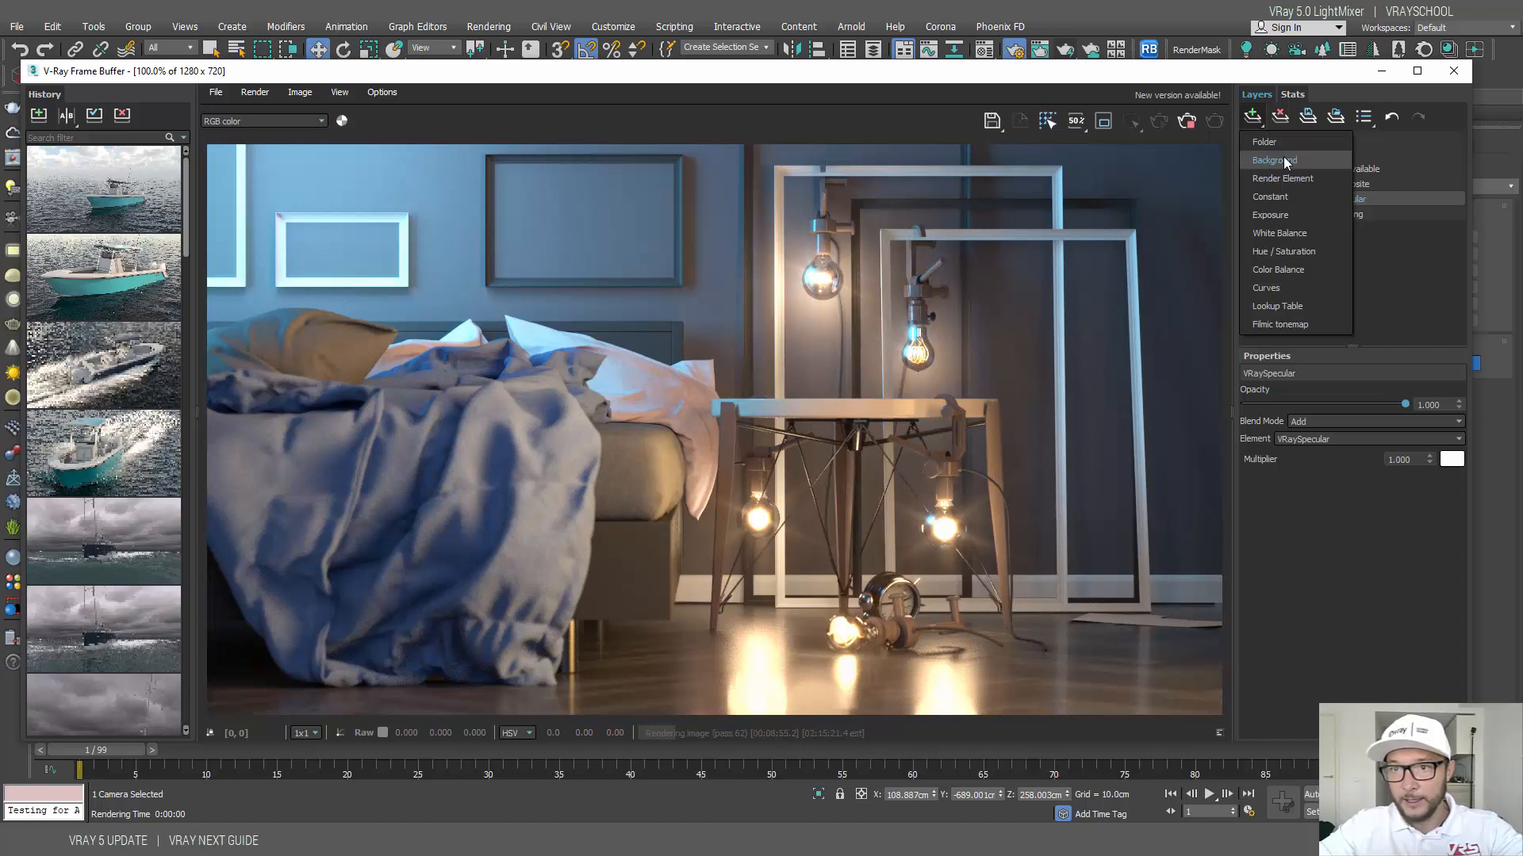
left_click(1304, 196)
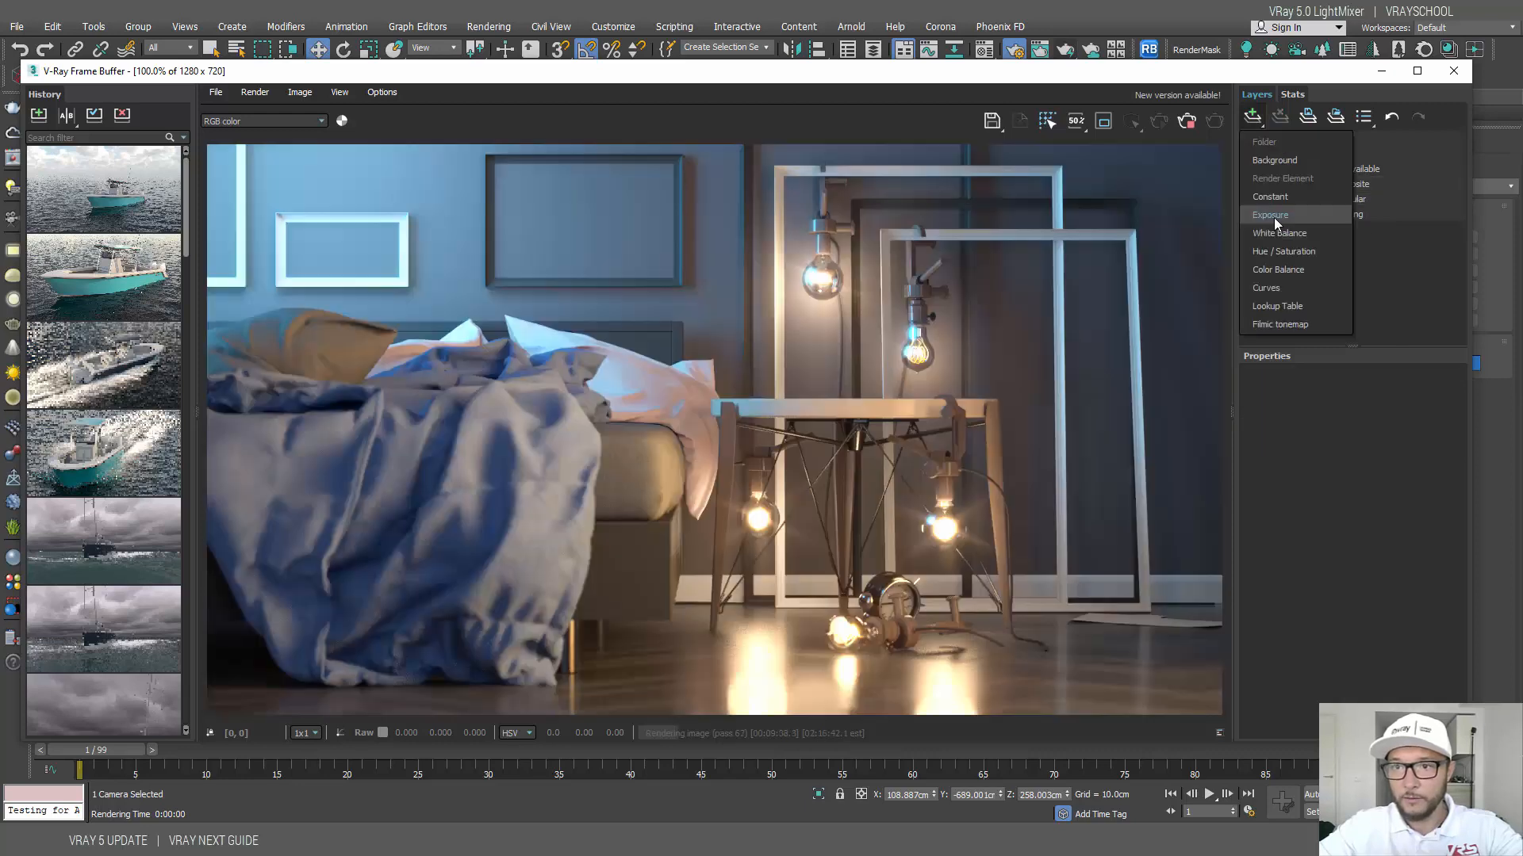
left_click(1272, 198)
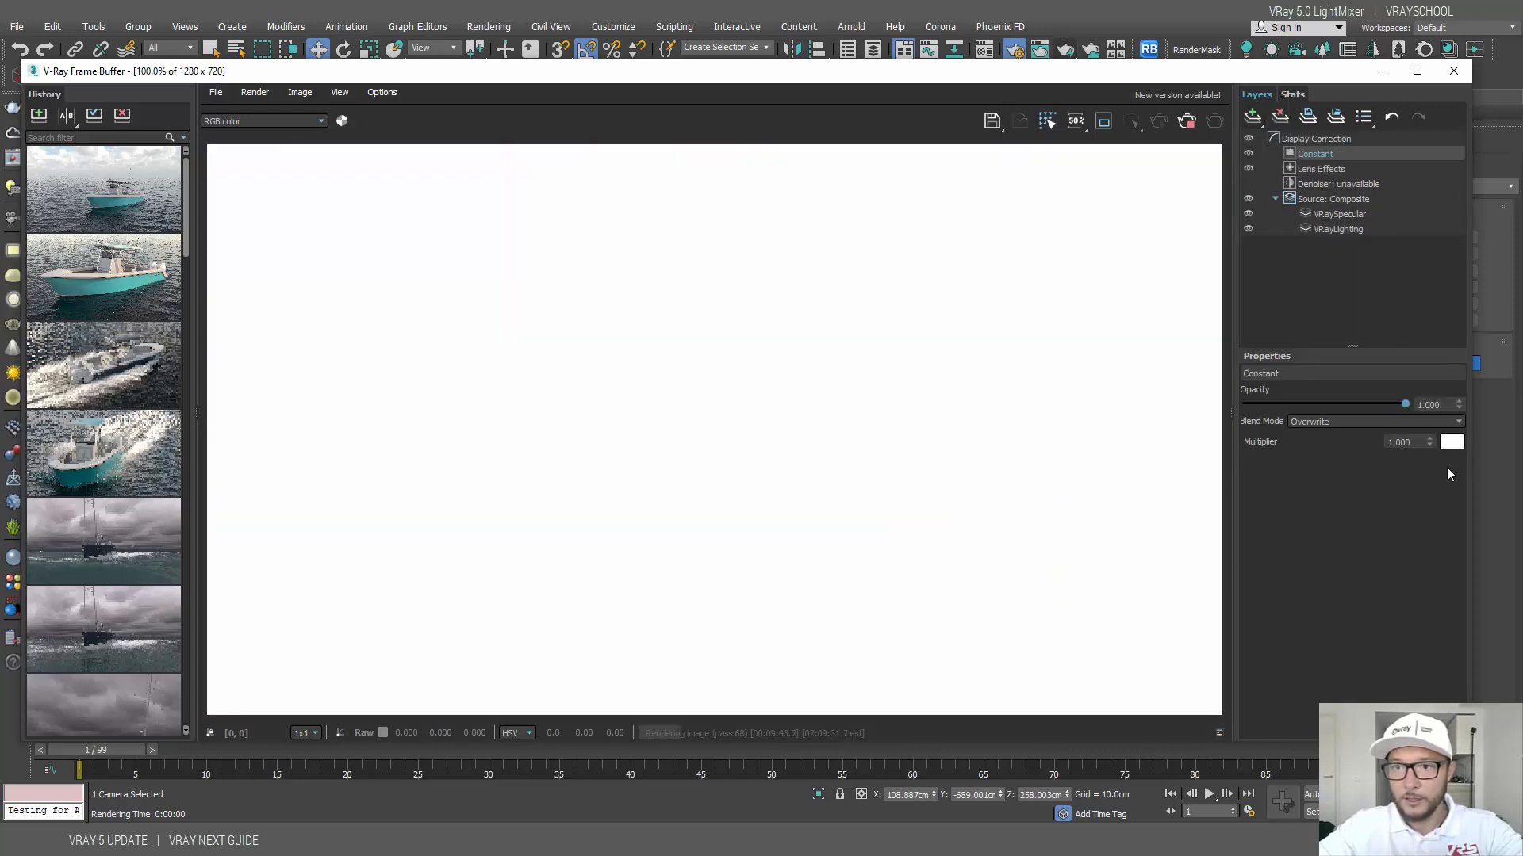
left_click_drag(1402, 406, 1249, 402)
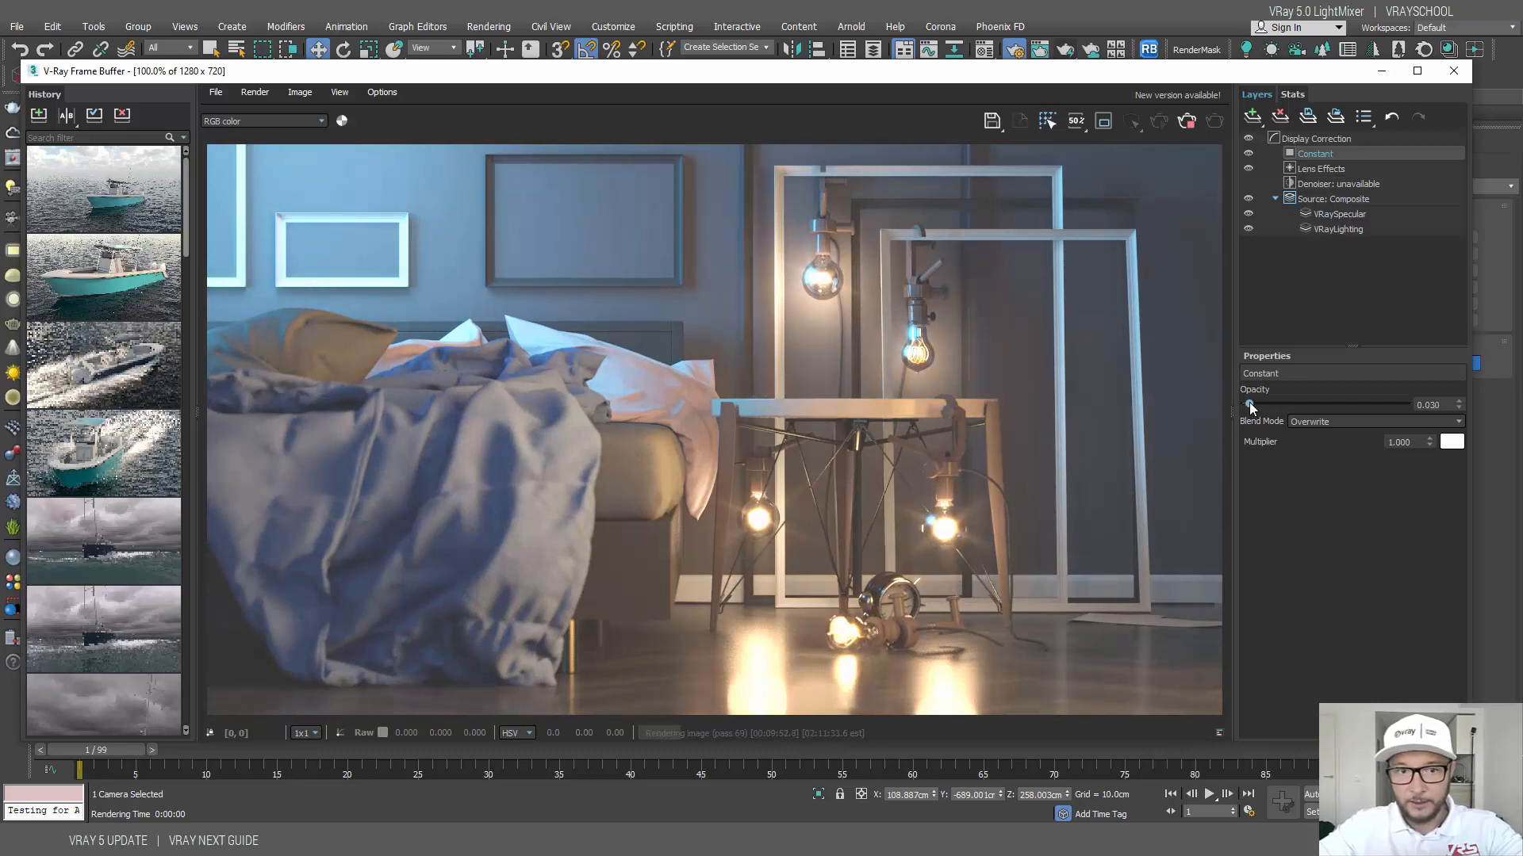
Step: Add an Exposure layer above the Constant layer and raise its contrast to about 0.35
left_click(1261, 121)
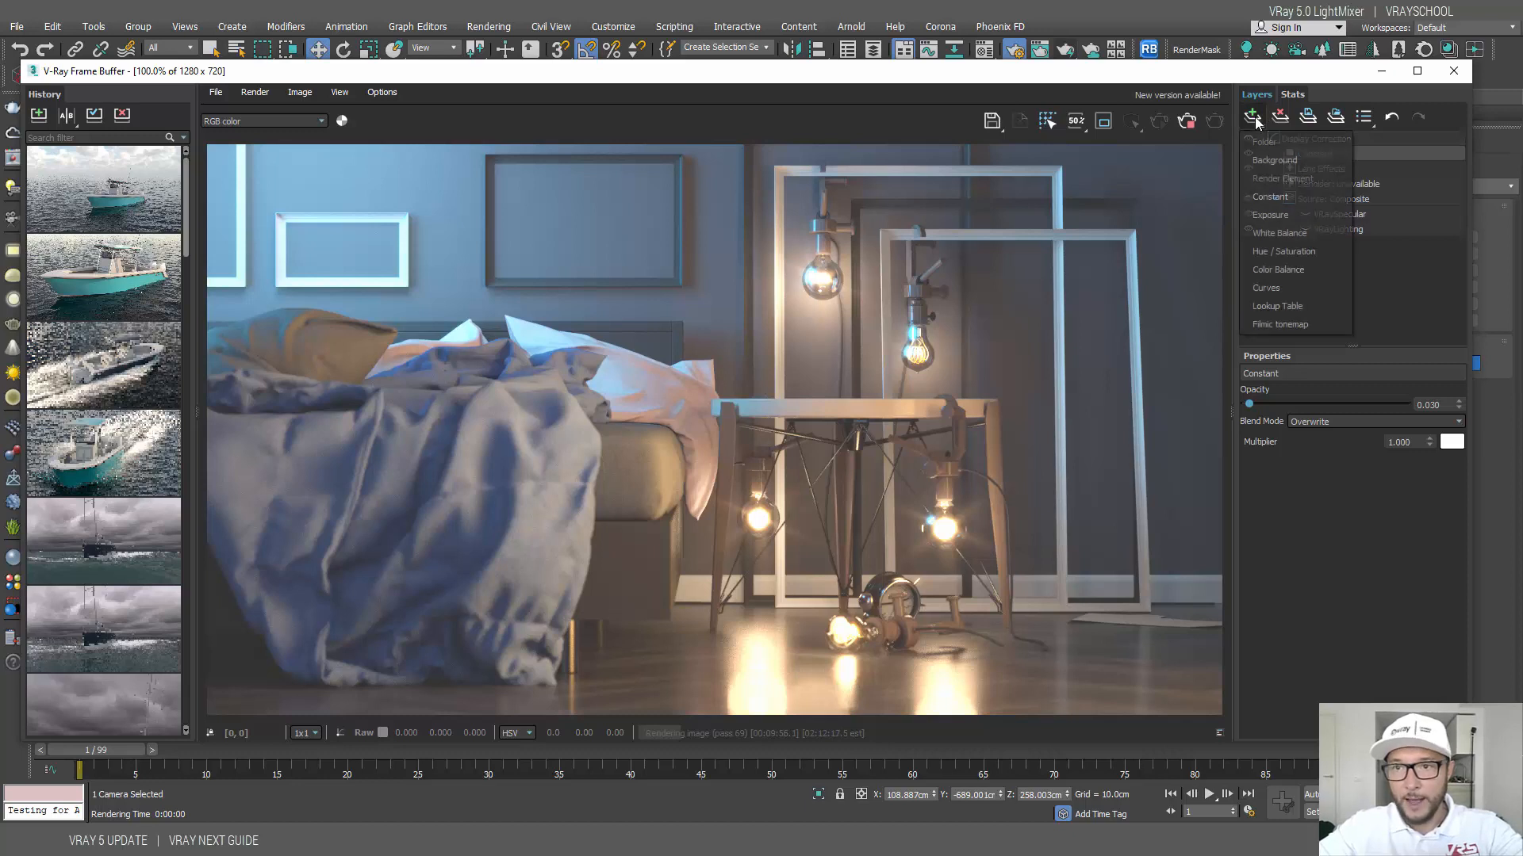
left_click(1301, 217)
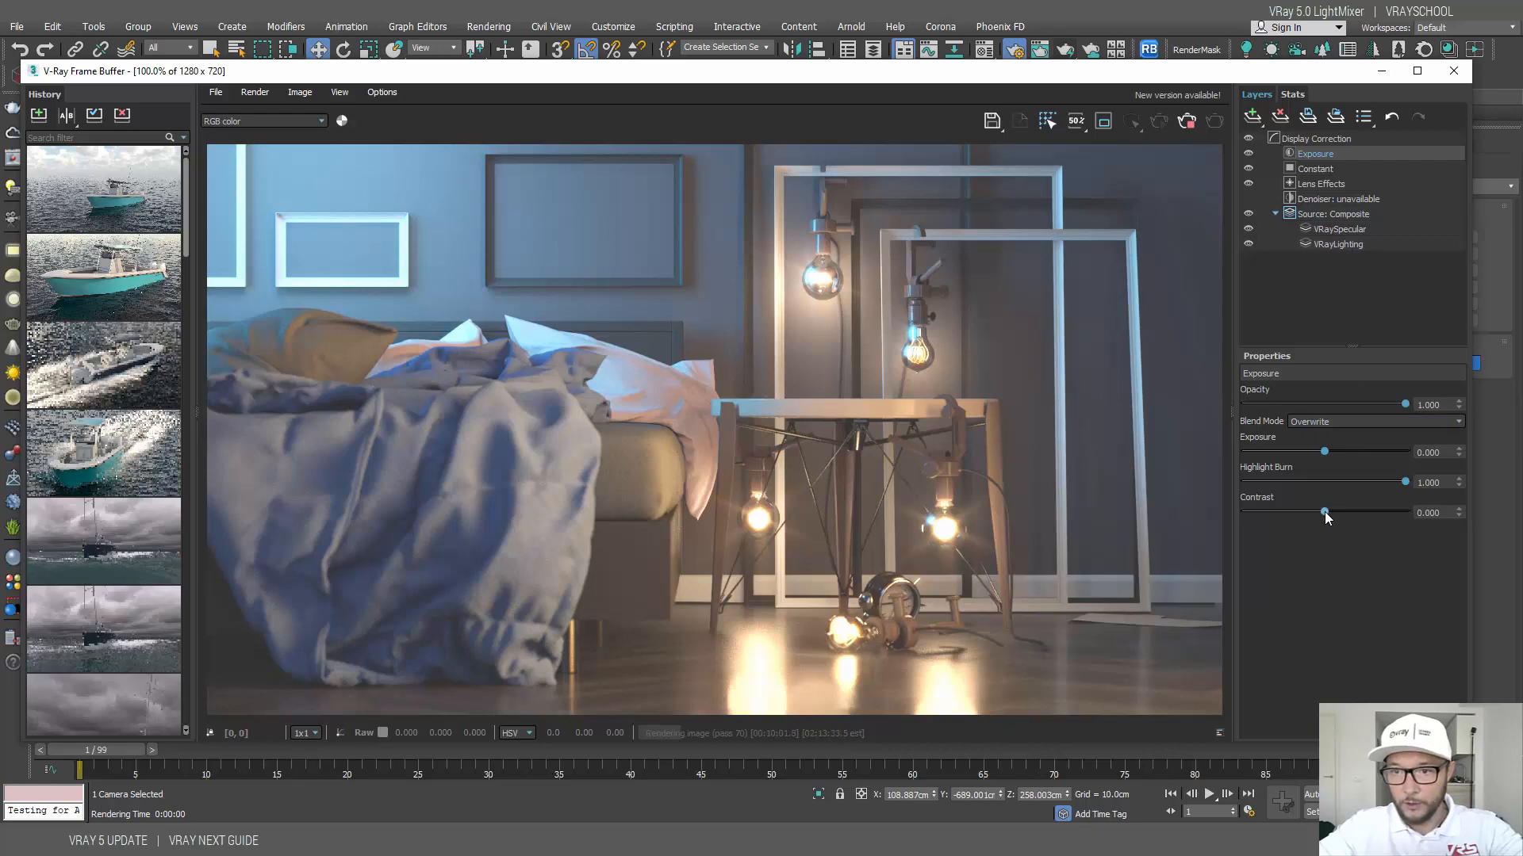
left_click_drag(1324, 511, 1345, 513)
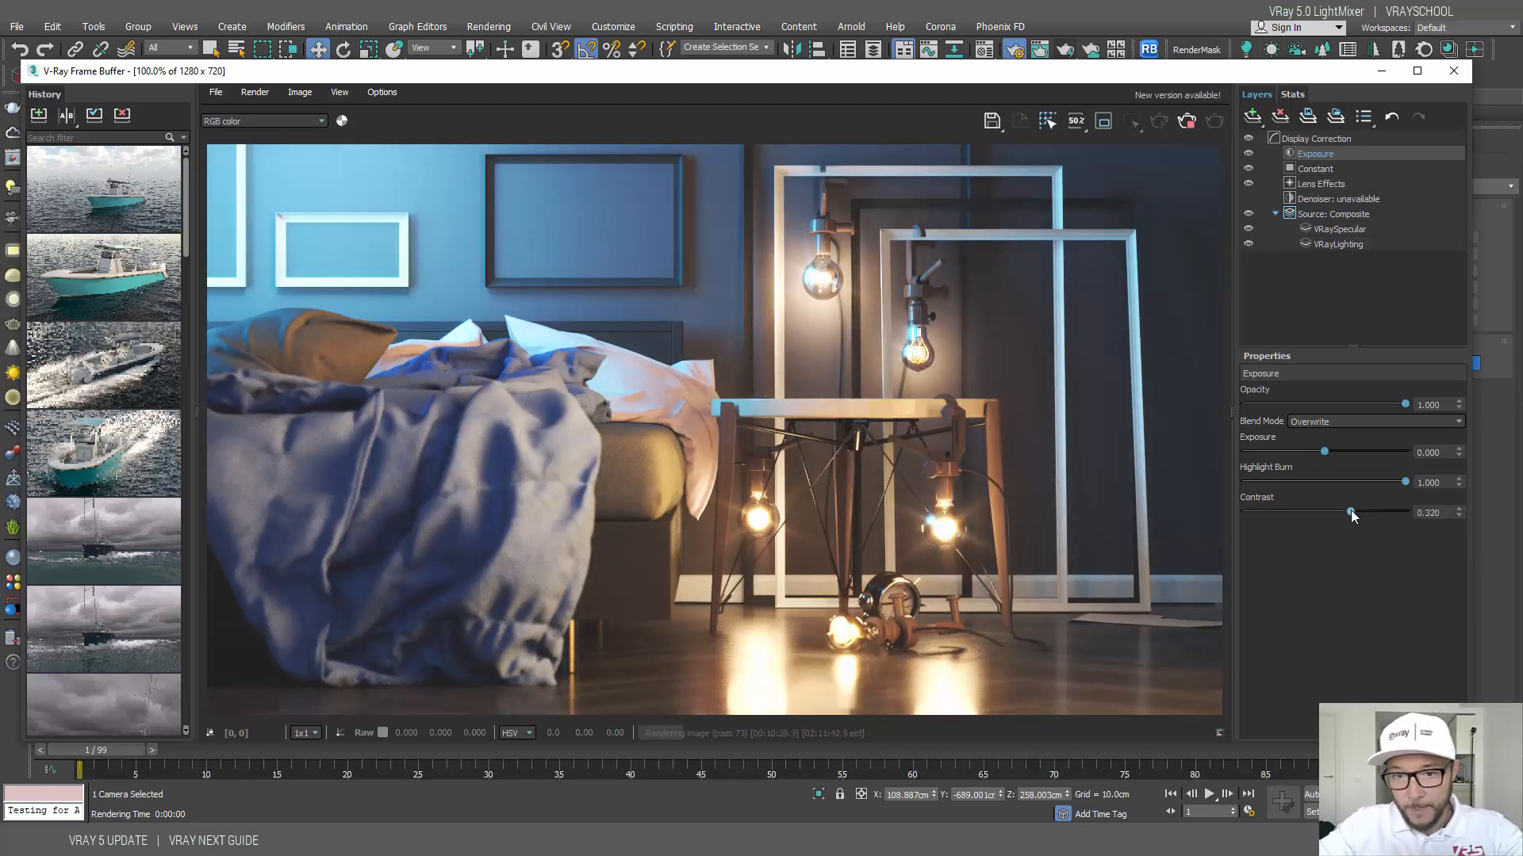
left_click_drag(1354, 510, 1351, 513)
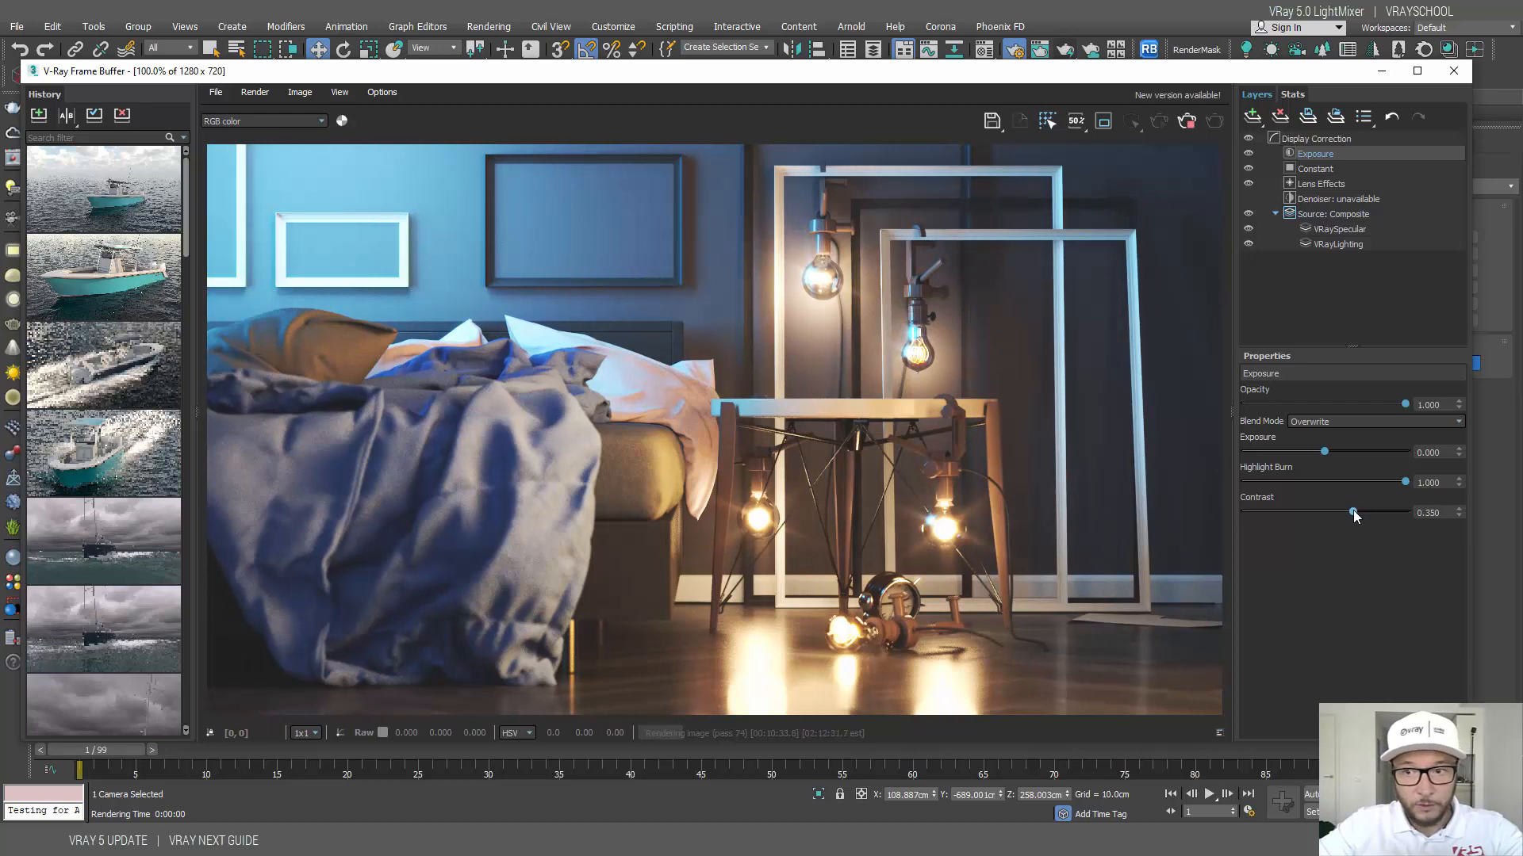
Step: Try a highlight burn of 0.990 and an exposure of about -0.369 in the Exposure layer, and reset the exposure to 0
left_click(1404, 483)
left_click_drag(1324, 451, 1320, 451)
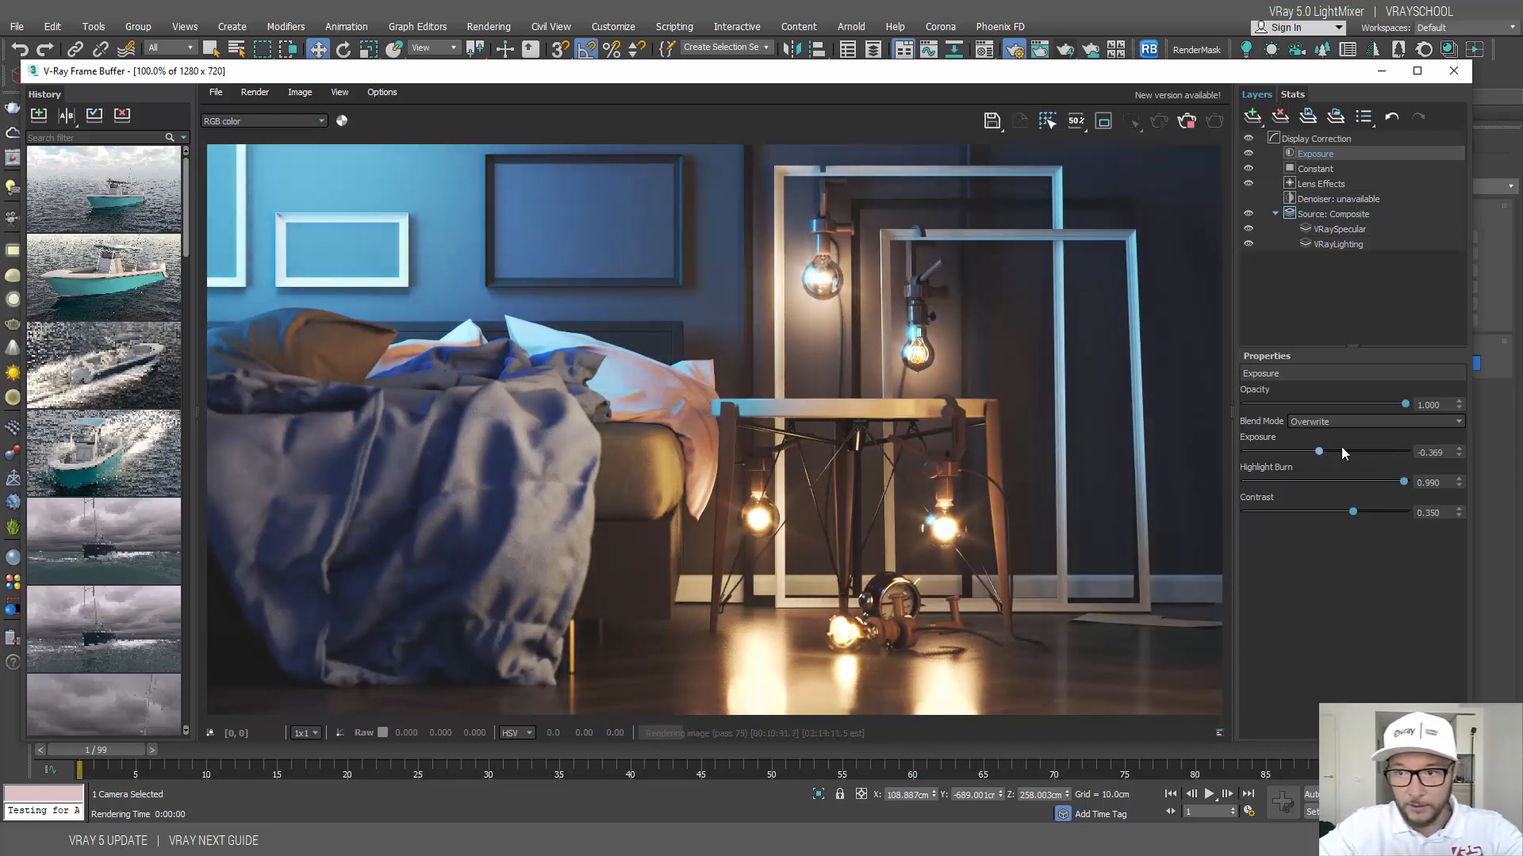
left_click(1431, 452)
type("0")
key("Return")
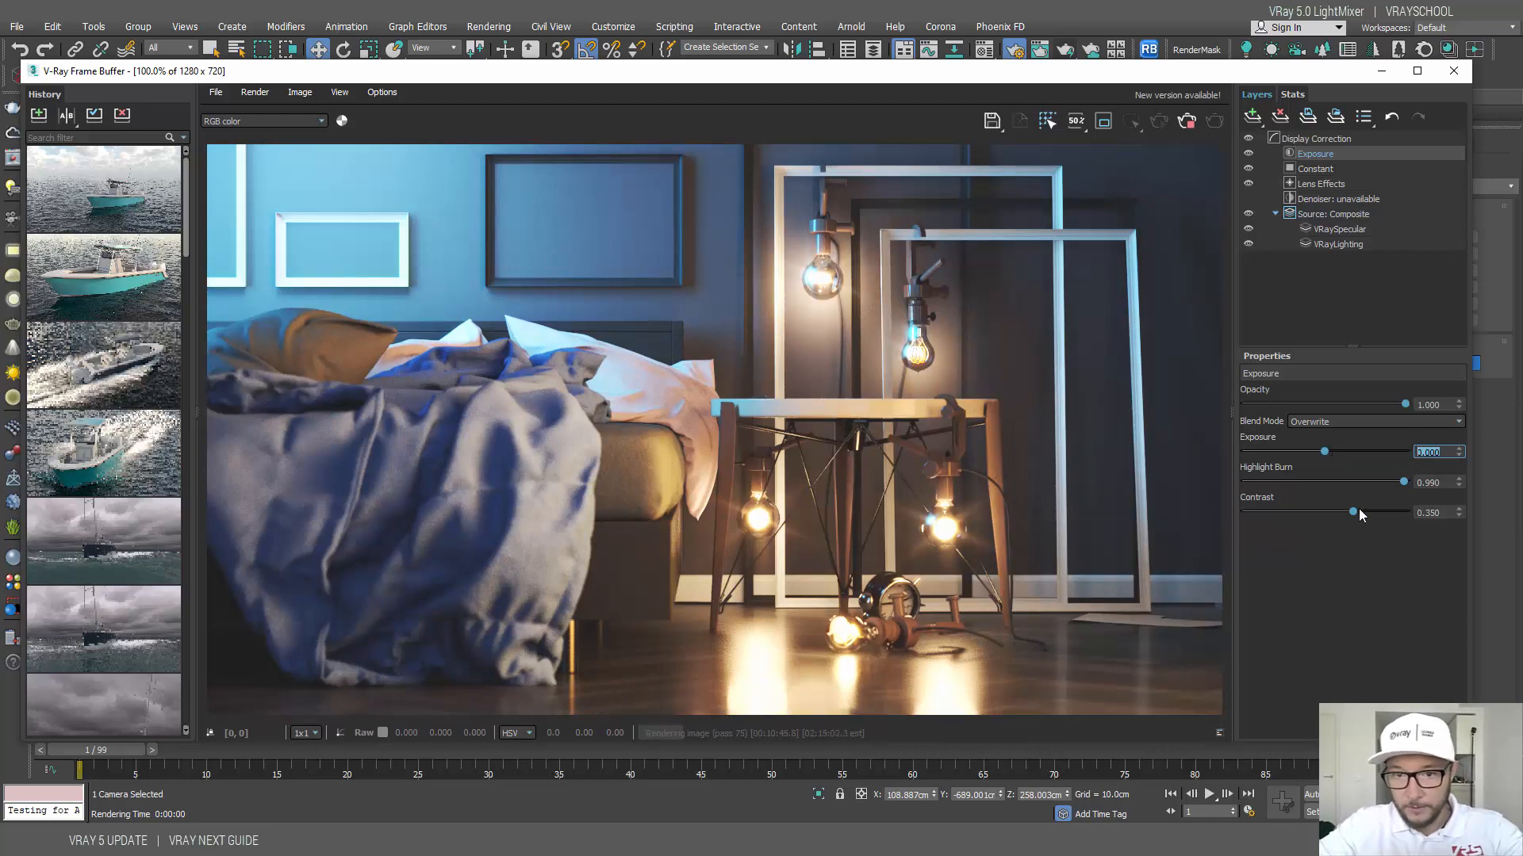
Step: Lower the Exposure layer's highlight burn to about 0.473 and its contrast to about 0.281
mouse_move(1354, 511)
left_mouse_down()
mouse_move(1402, 484)
mouse_move(1278, 482)
mouse_move(1320, 482)
left_mouse_up()
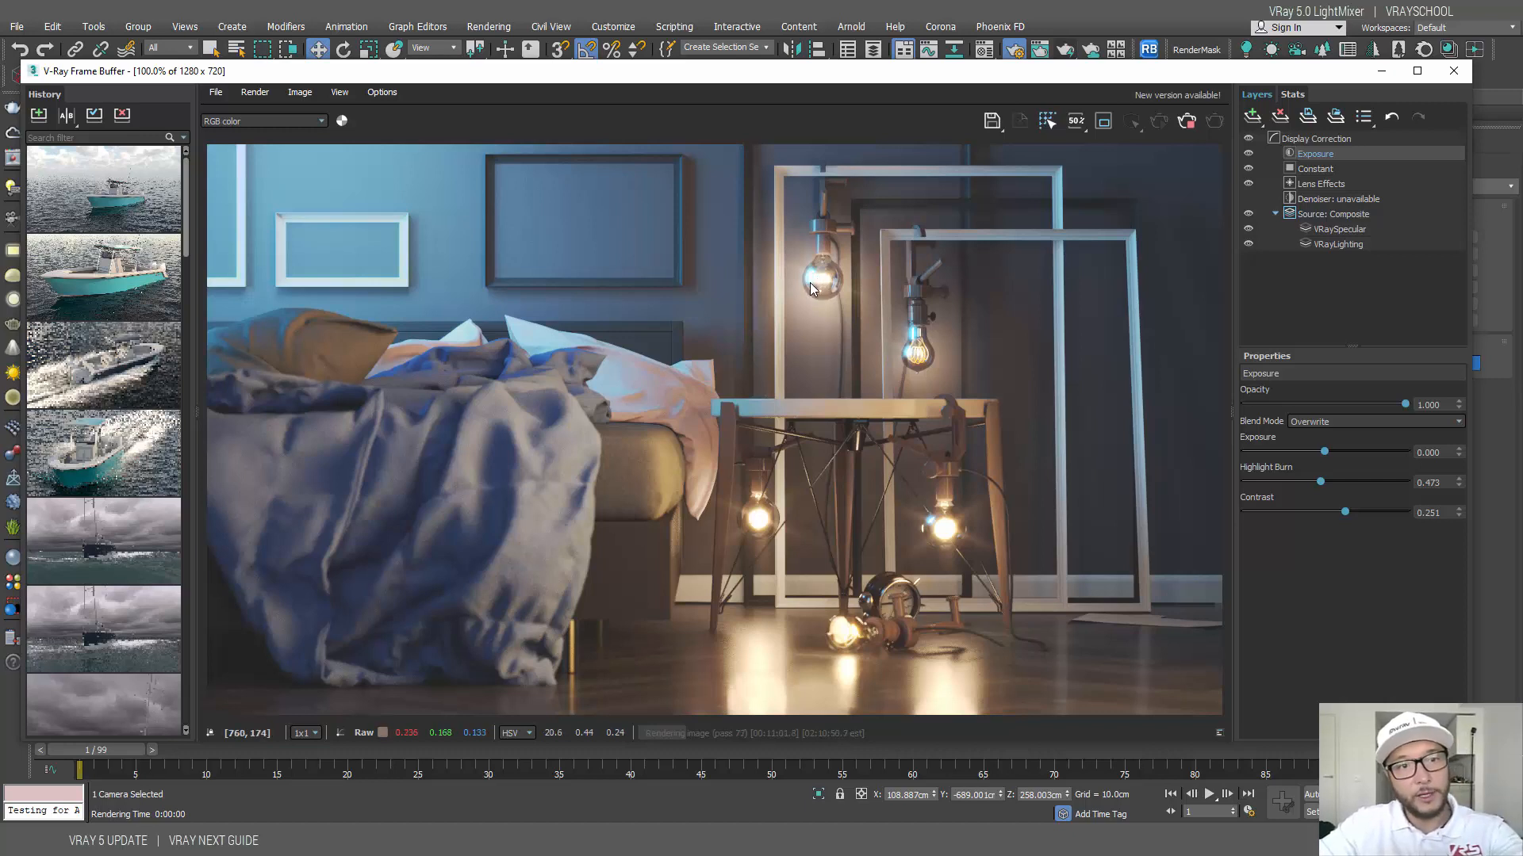
left_click(1346, 512)
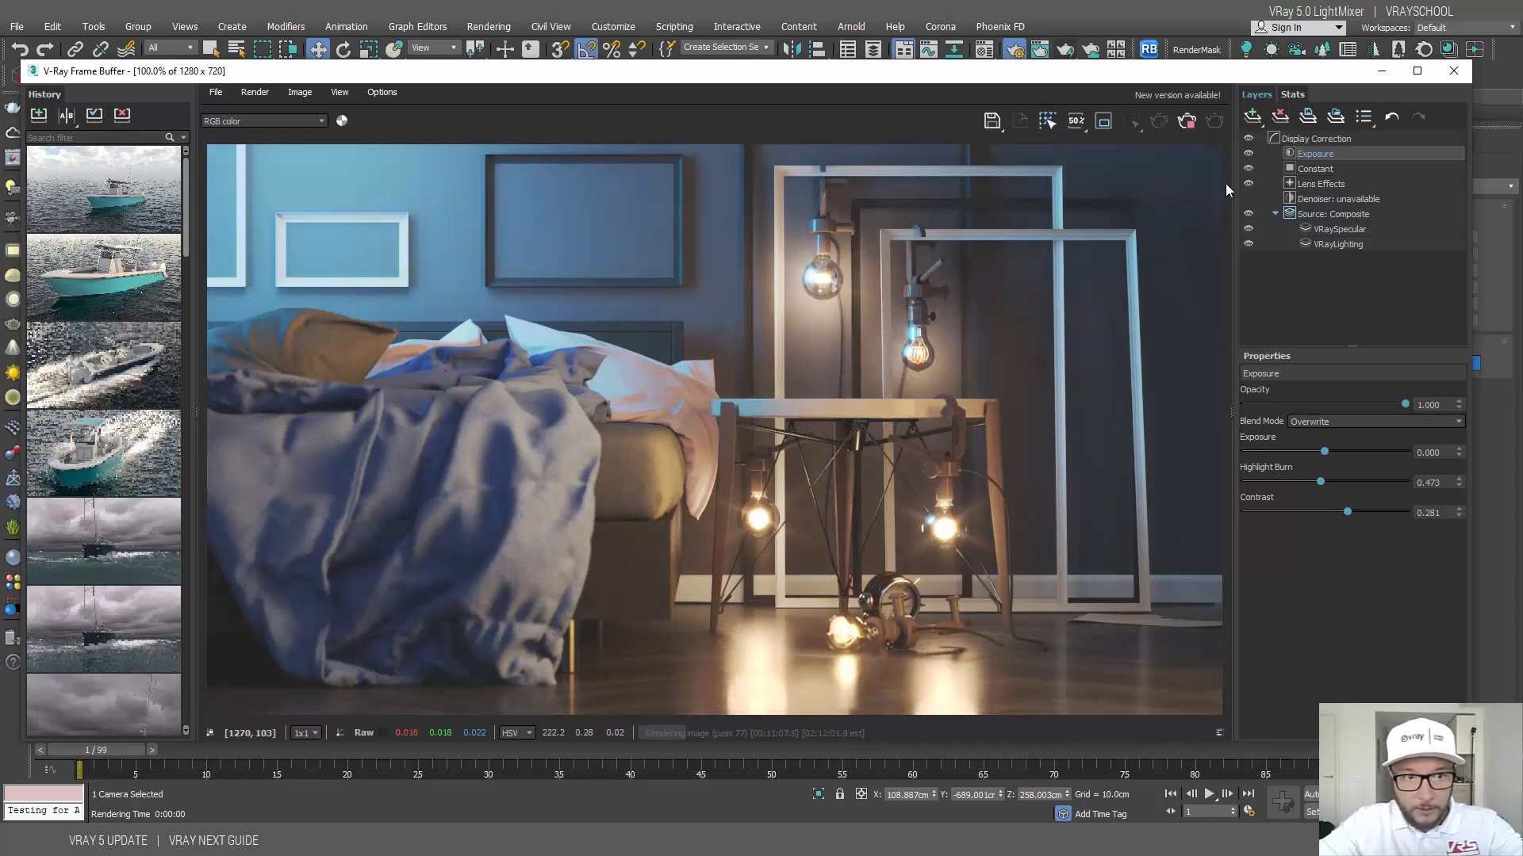
Step: Add a White Balance layer with a temperature of about 6241 and a magenta-green tint of about 0.044
left_click(1253, 118)
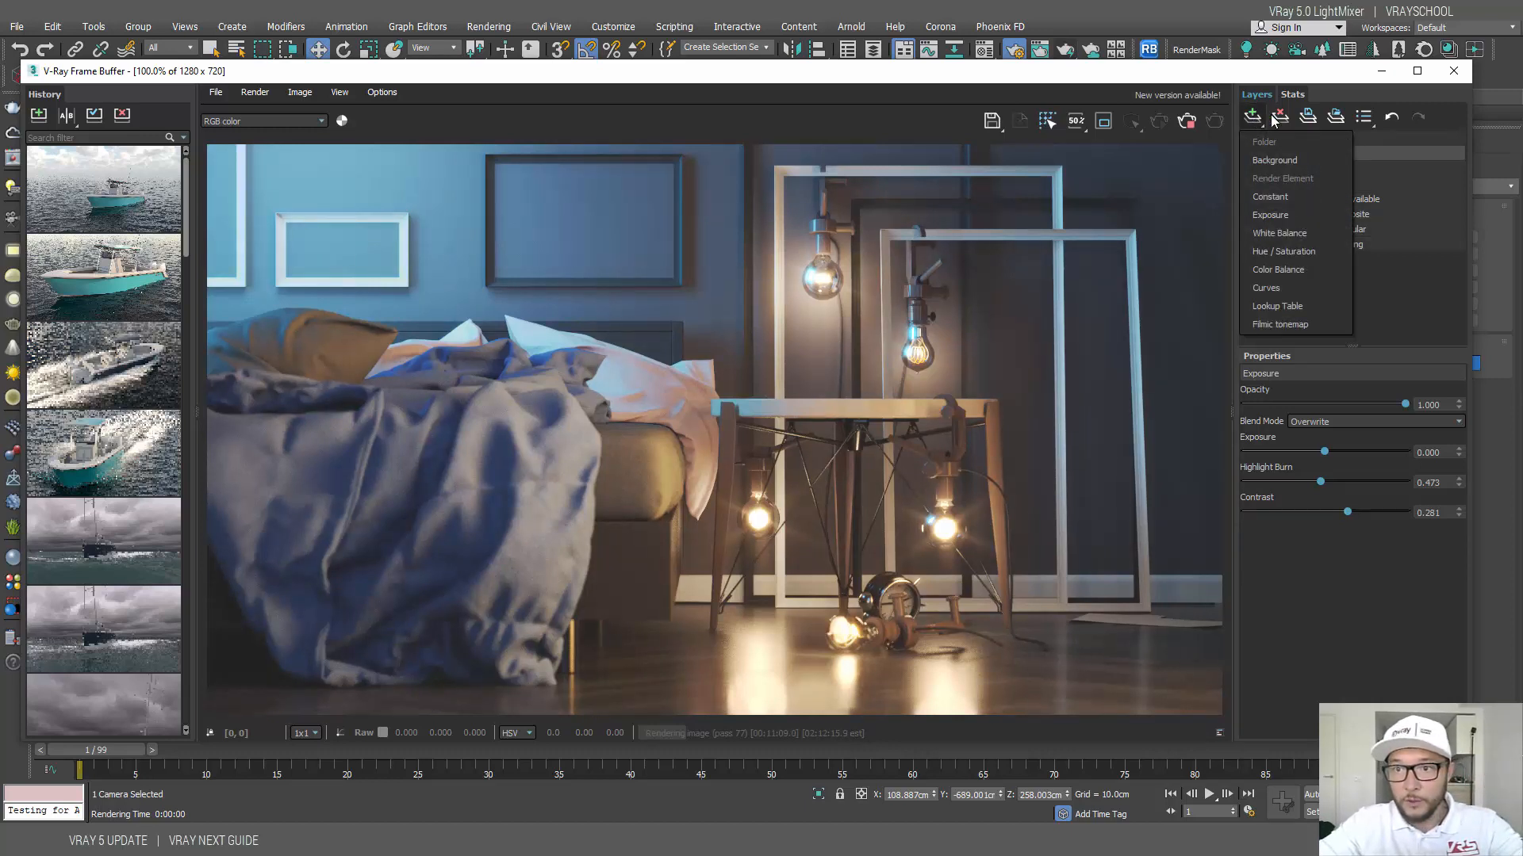
left_click(1308, 230)
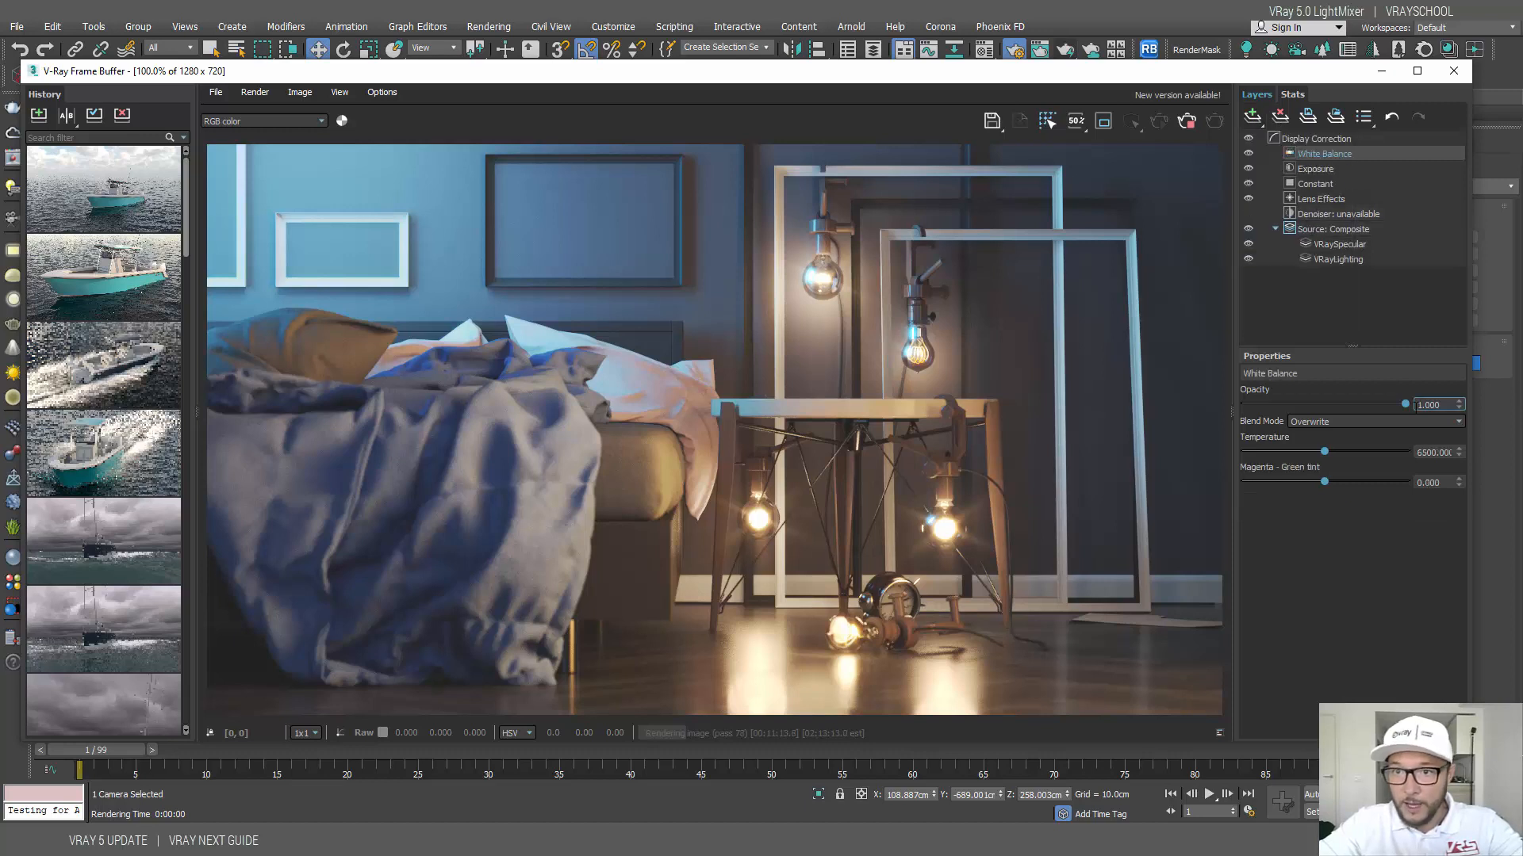
mouse_move(1324, 451)
left_mouse_down()
mouse_move(1301, 451)
mouse_move(1388, 451)
mouse_move(1258, 450)
mouse_move(1317, 450)
left_mouse_up()
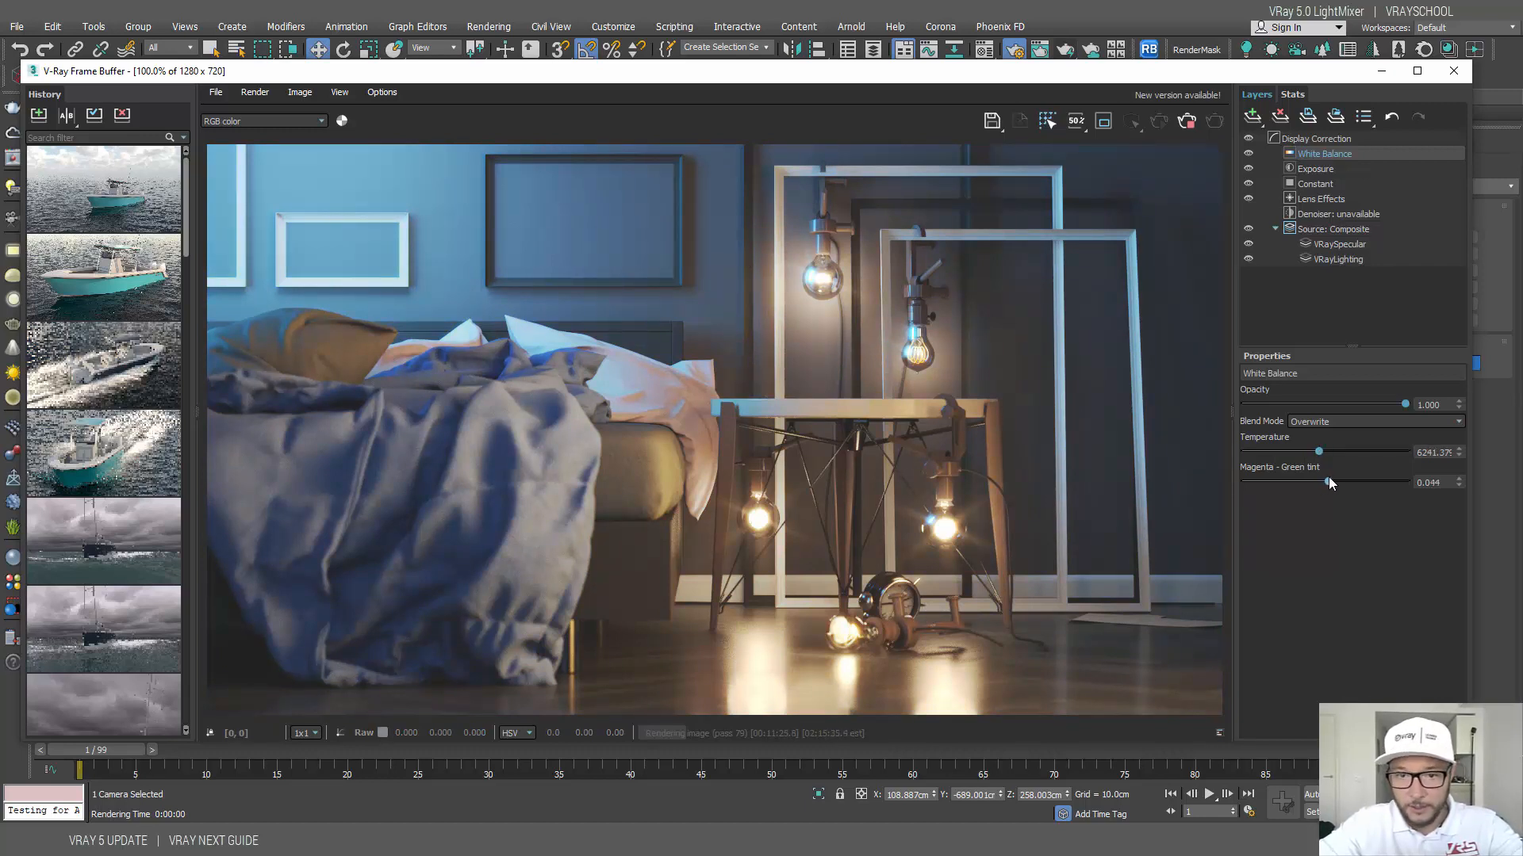
left_click_drag(1330, 477, 1329, 486)
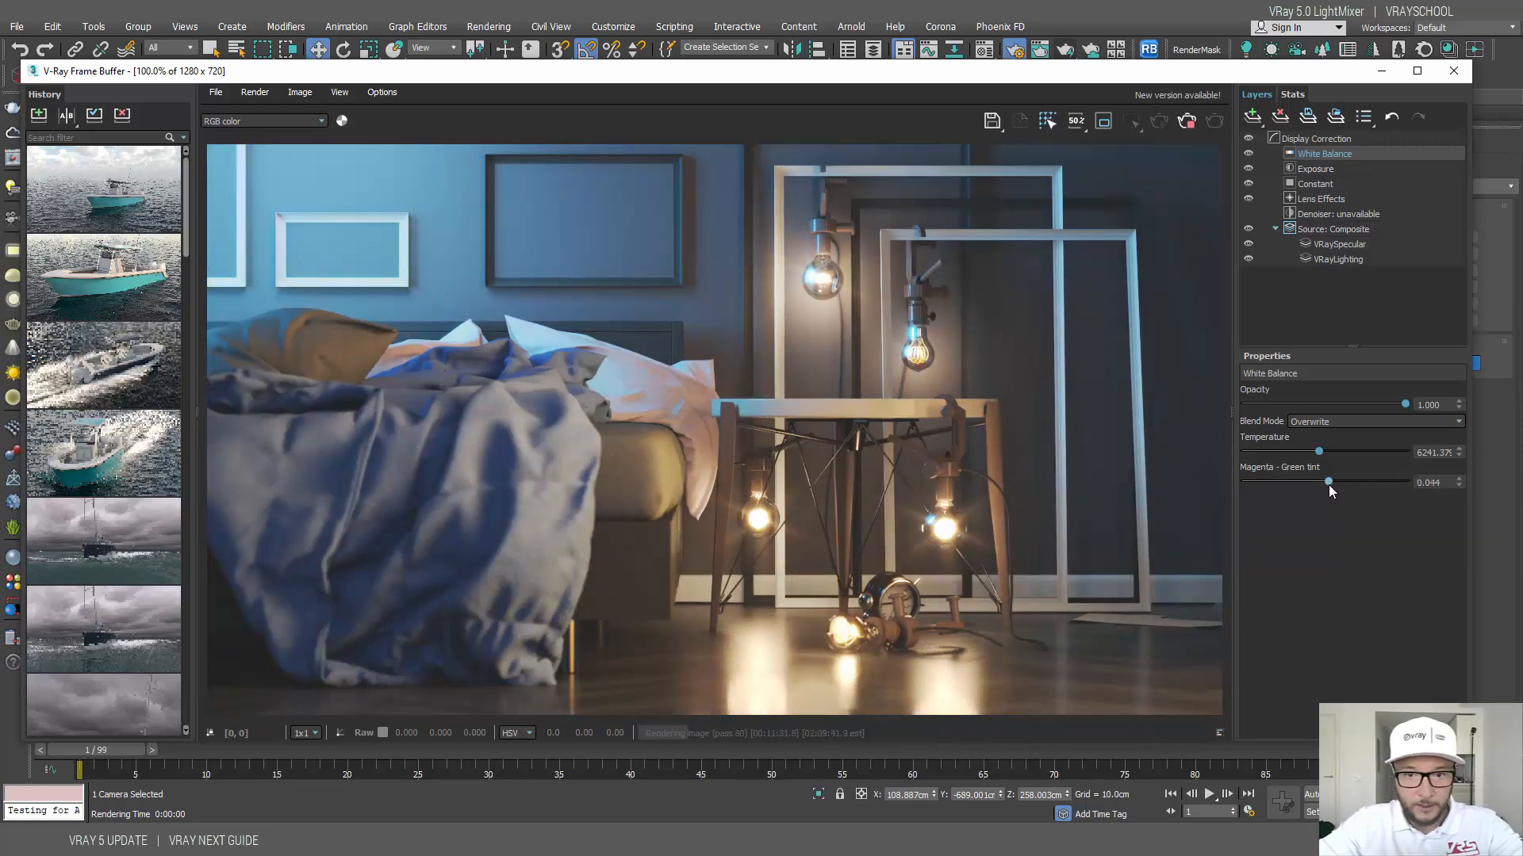
Step: Add a Hue / Saturation layer above White Balance and raise its saturation to about 0.044
left_click(1252, 117)
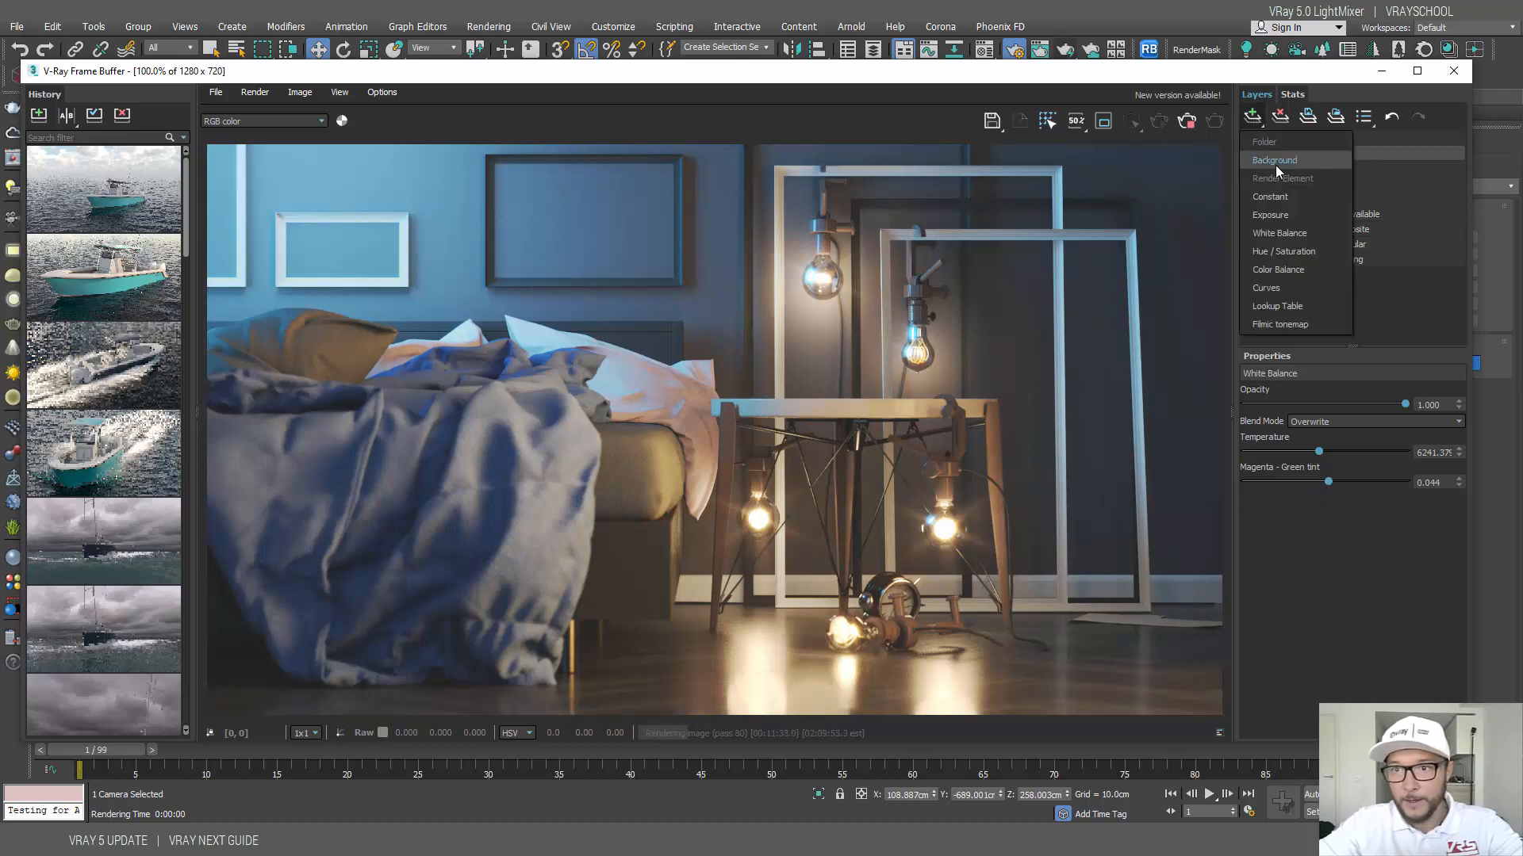
left_click(1313, 255)
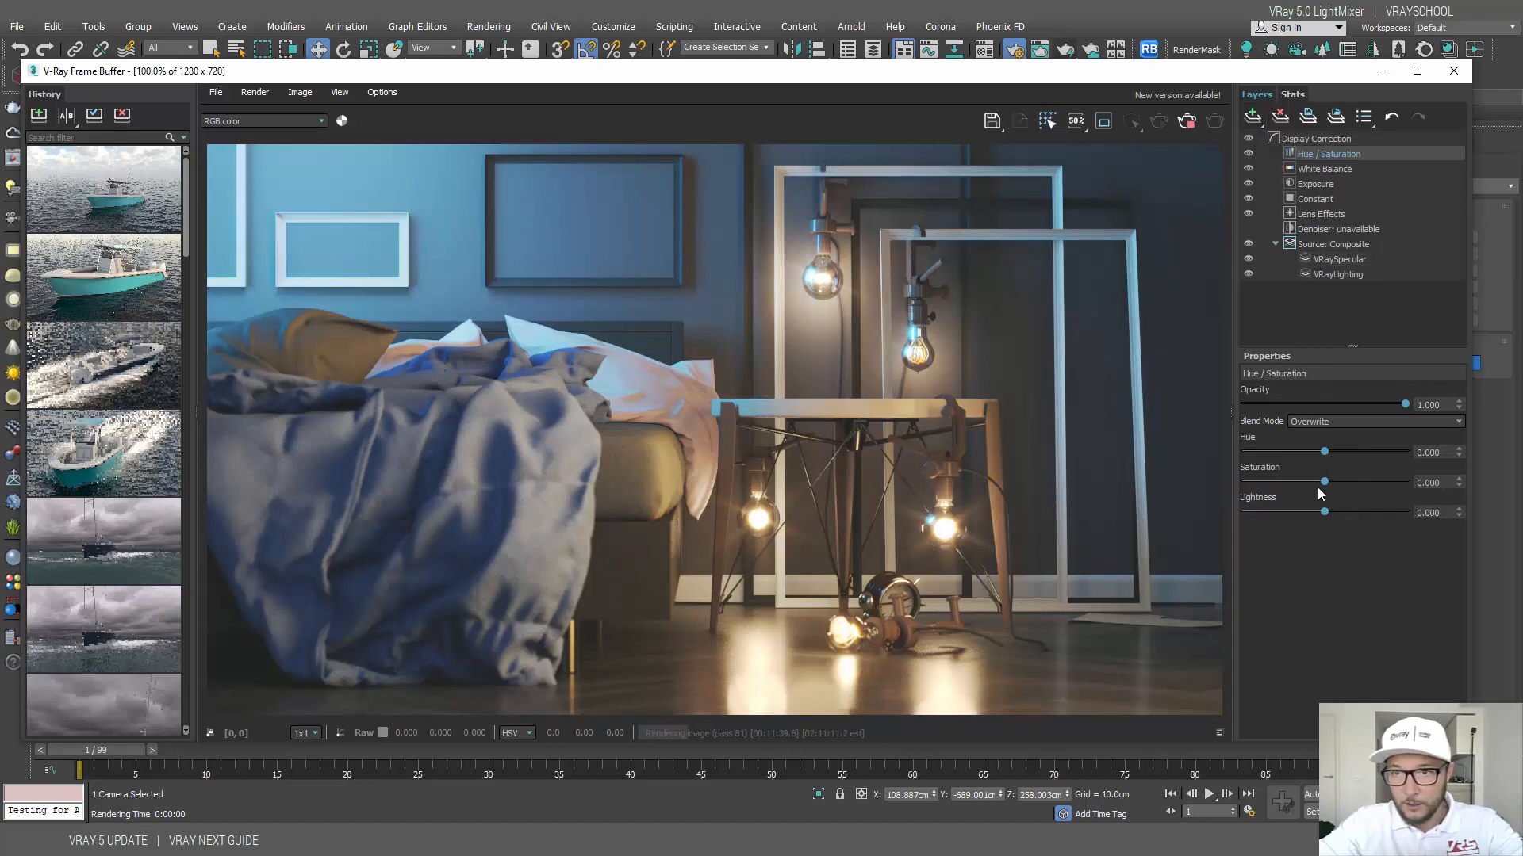
mouse_move(1323, 483)
left_mouse_down()
mouse_move(1311, 486)
mouse_move(1332, 480)
left_mouse_up()
left_click_drag(1334, 479, 1331, 478)
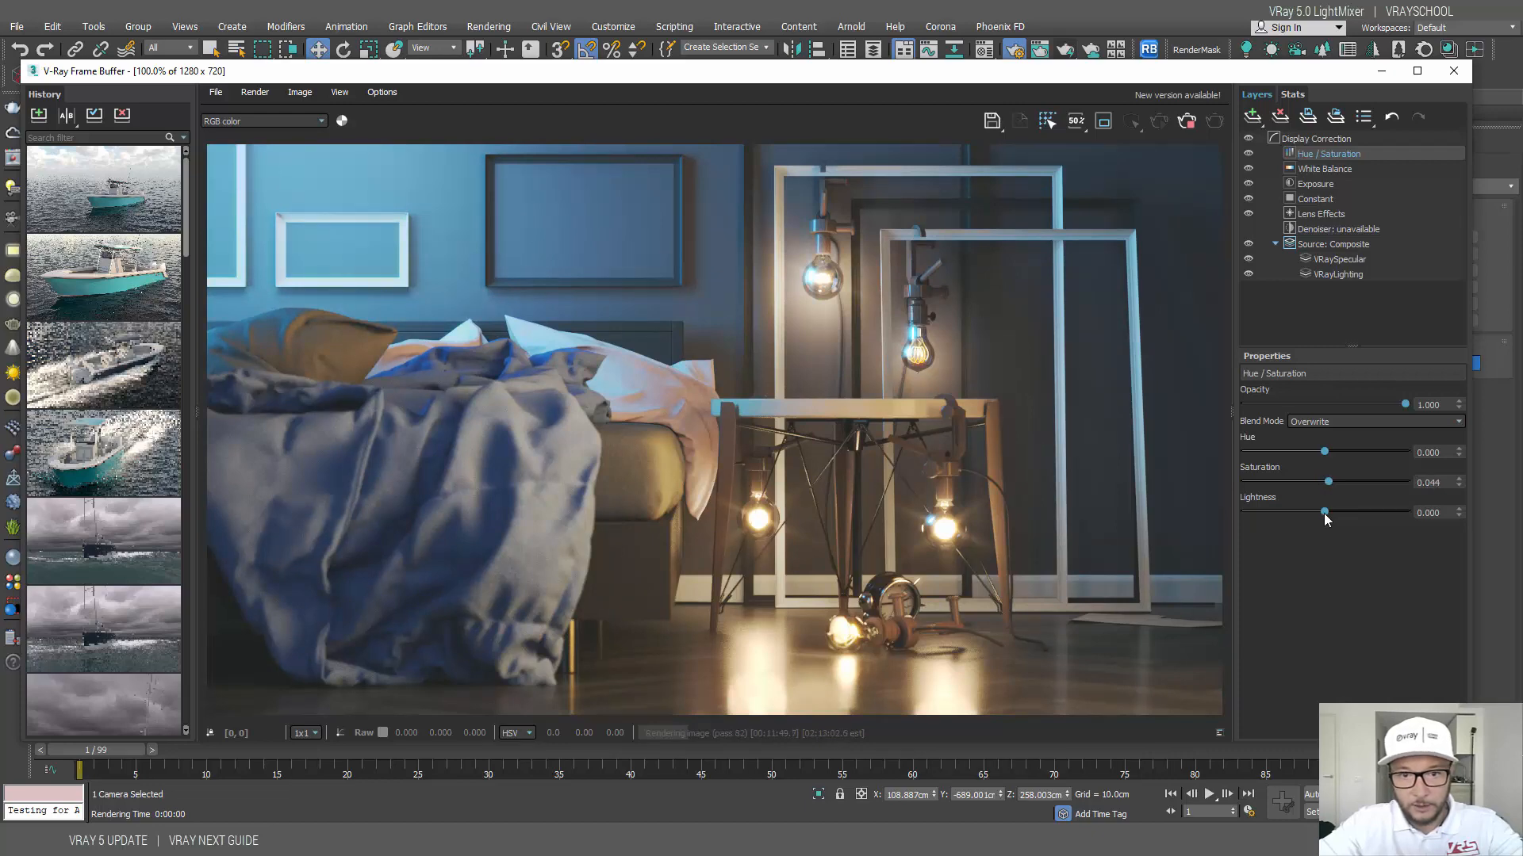
Step: Try a lightness of about -0.015 in the Hue / Saturation layer and reset it to 0
left_click_drag(1324, 512, 1324, 510)
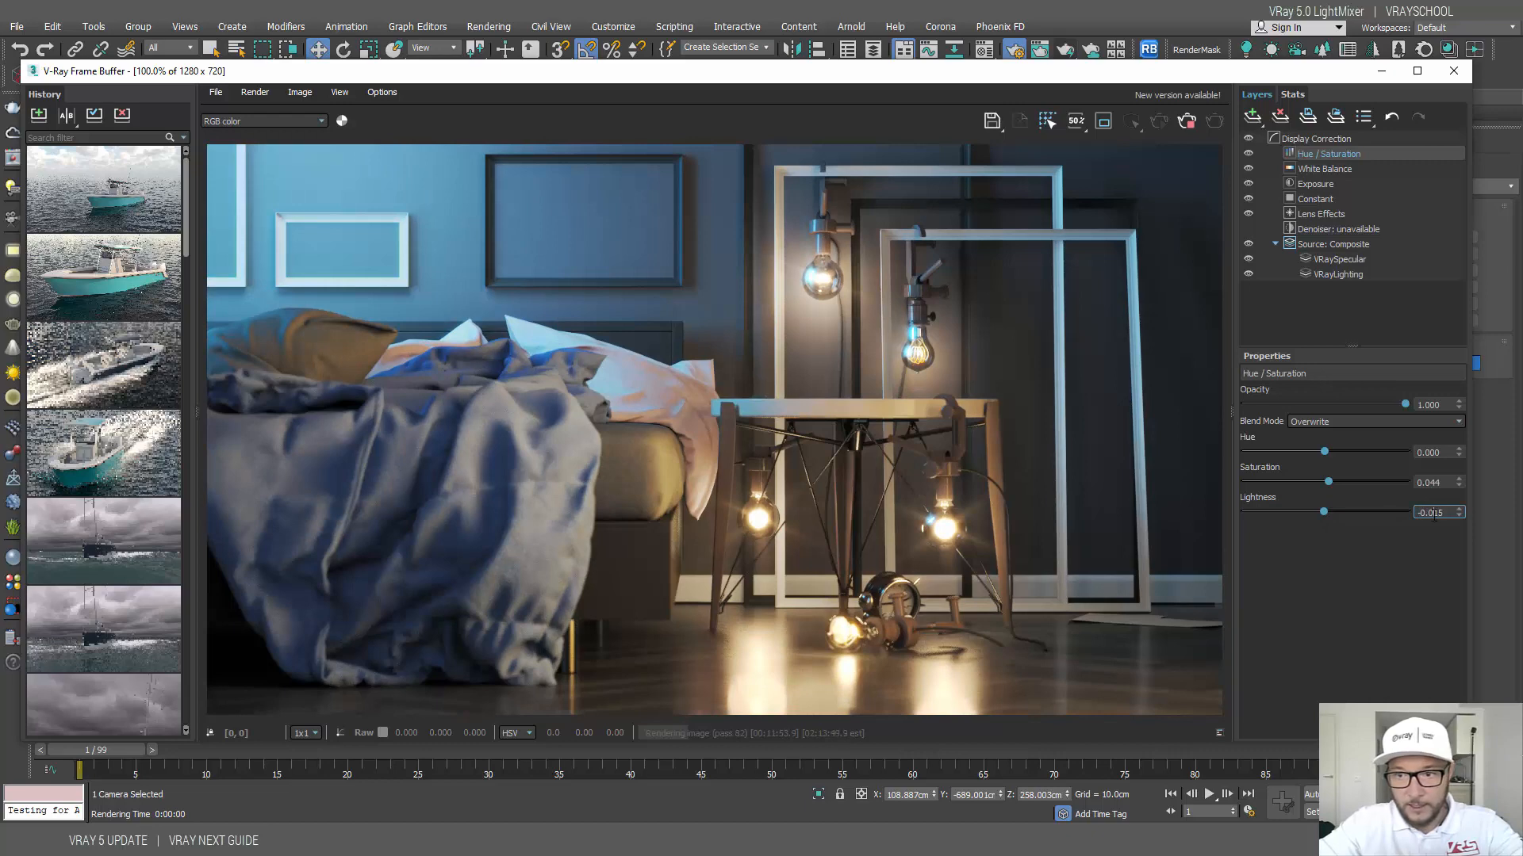
double_click(1434, 514)
type("0")
key("Return")
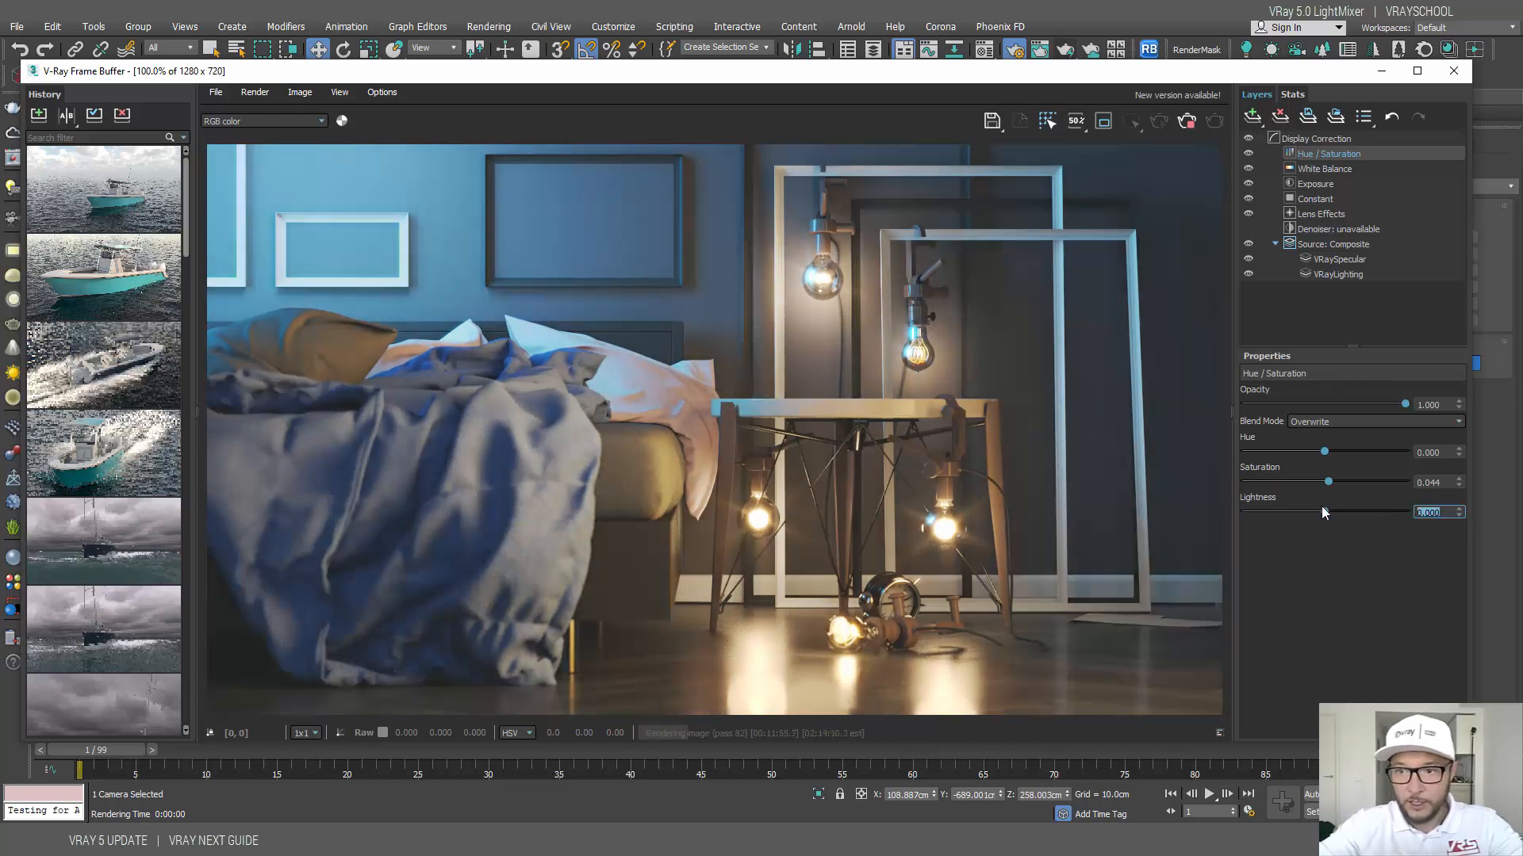
Step: Add a Color Balance layer and set its overall cyan-red to about 0.044, magenta-green to -0.005 and yellow-blue to 0.044
left_click(1252, 116)
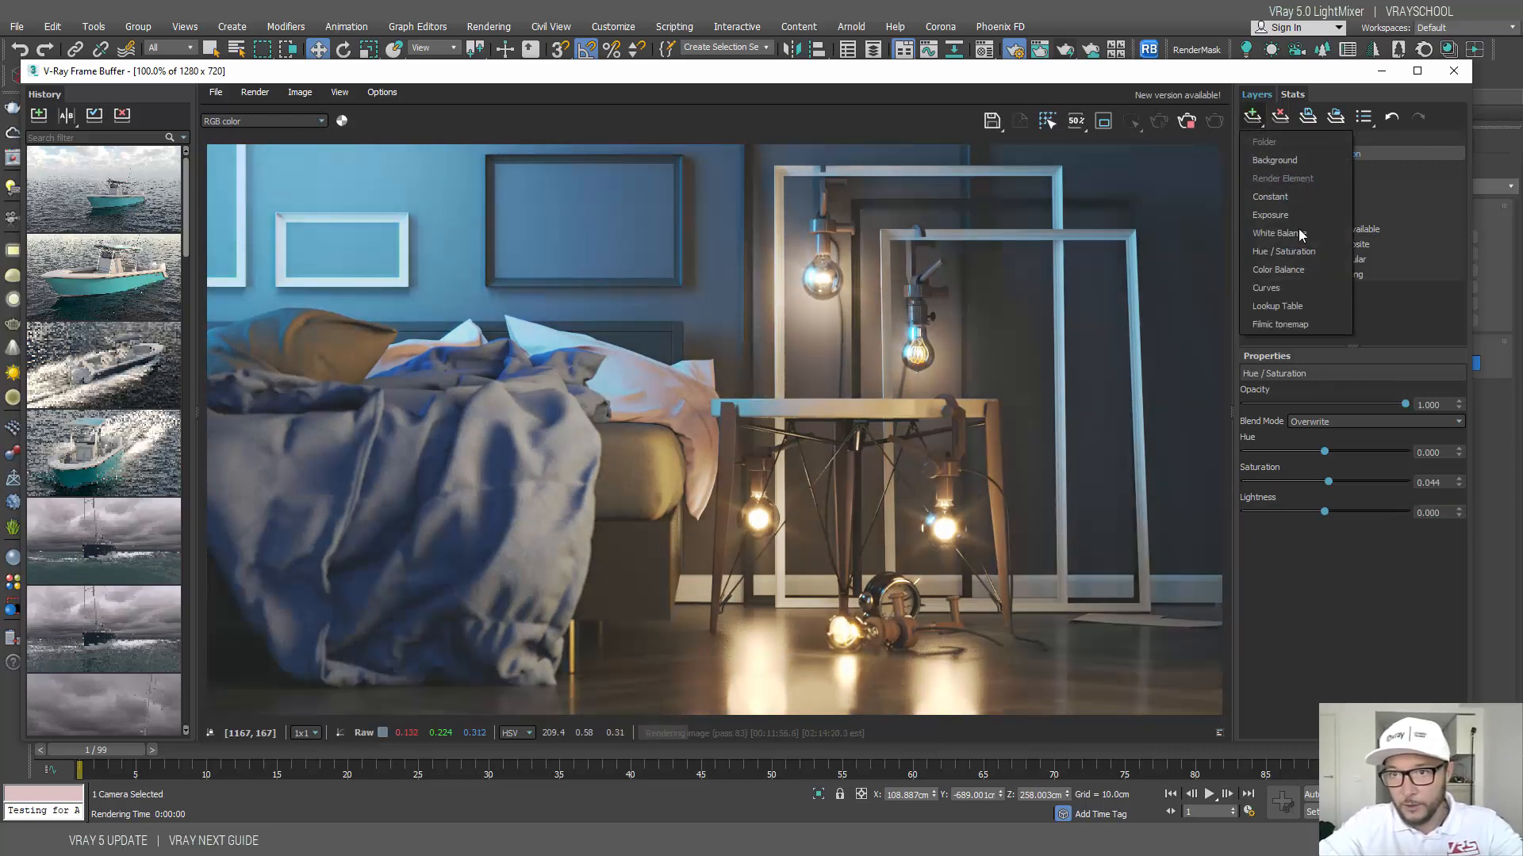
left_click(1302, 269)
left_click_drag(1323, 468, 1328, 524)
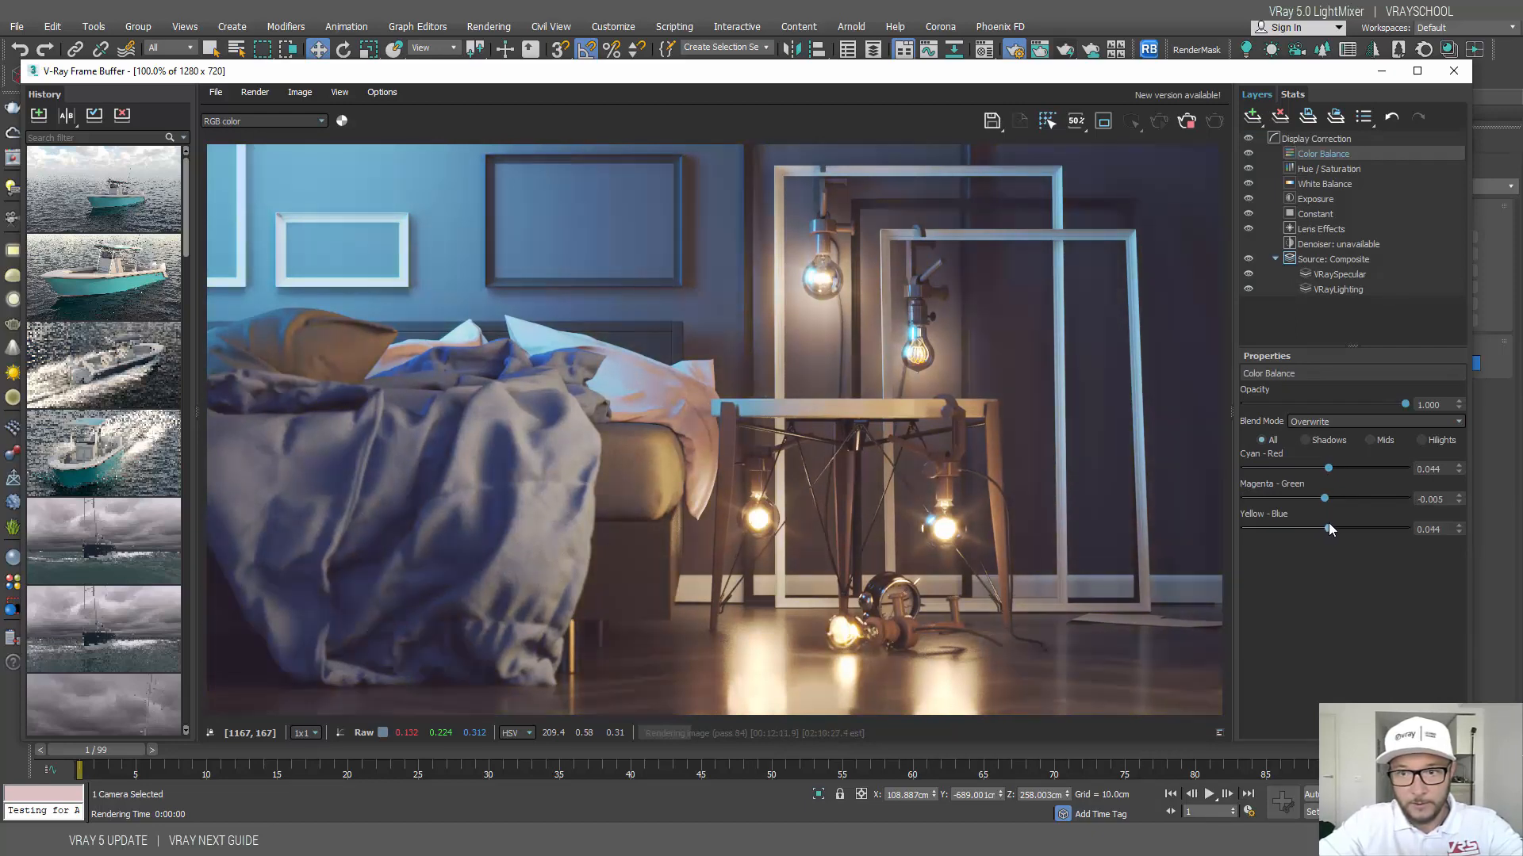
Step: Shift the Color Balance layer's midtones to about -0.044 yellow-blue and 0.034 cyan-red
left_click(1371, 440)
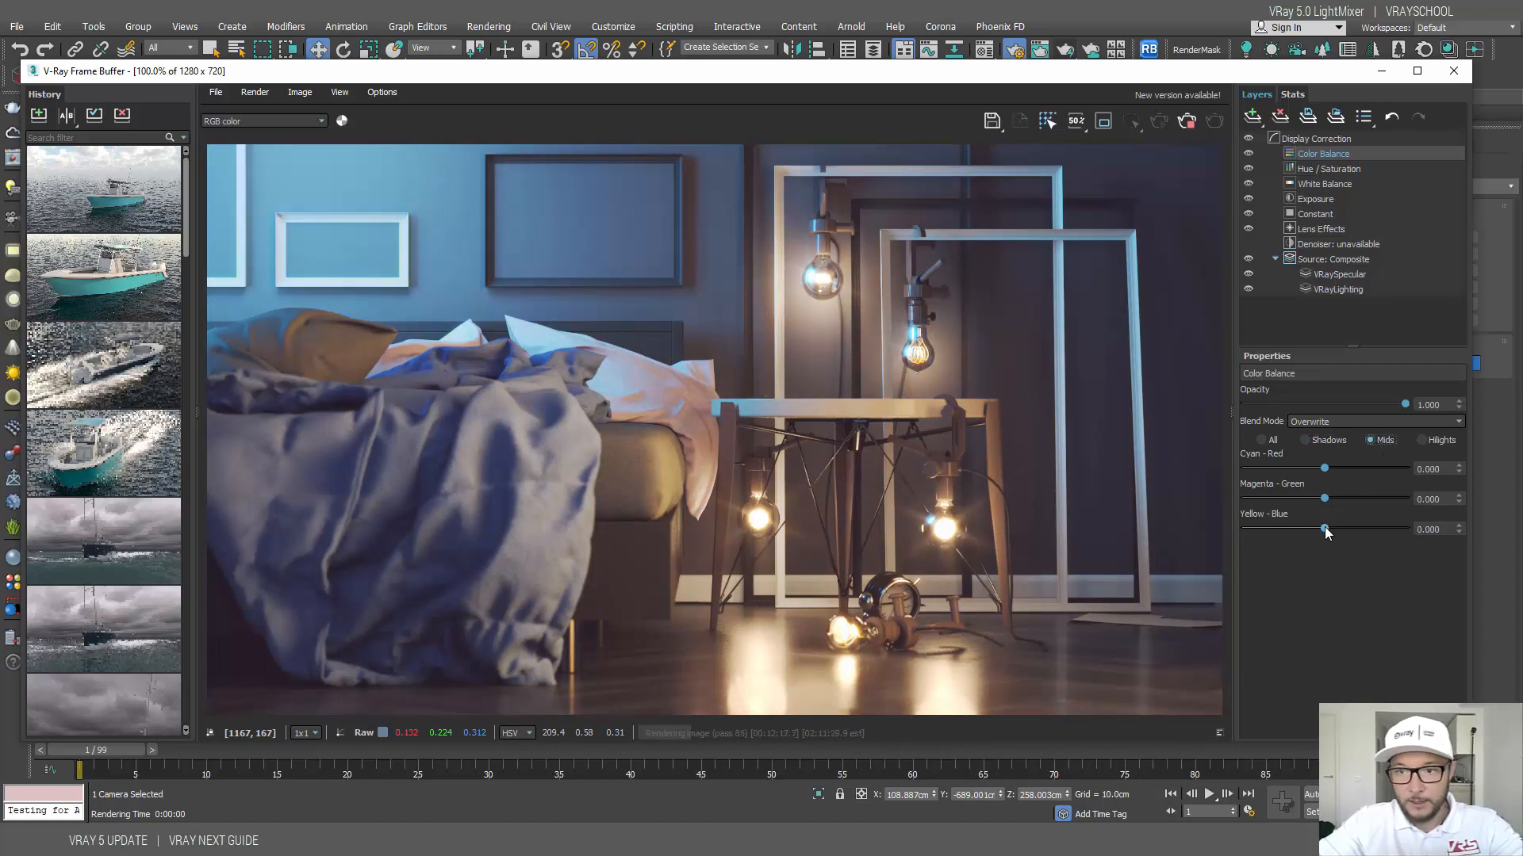
left_click_drag(1325, 527, 1321, 526)
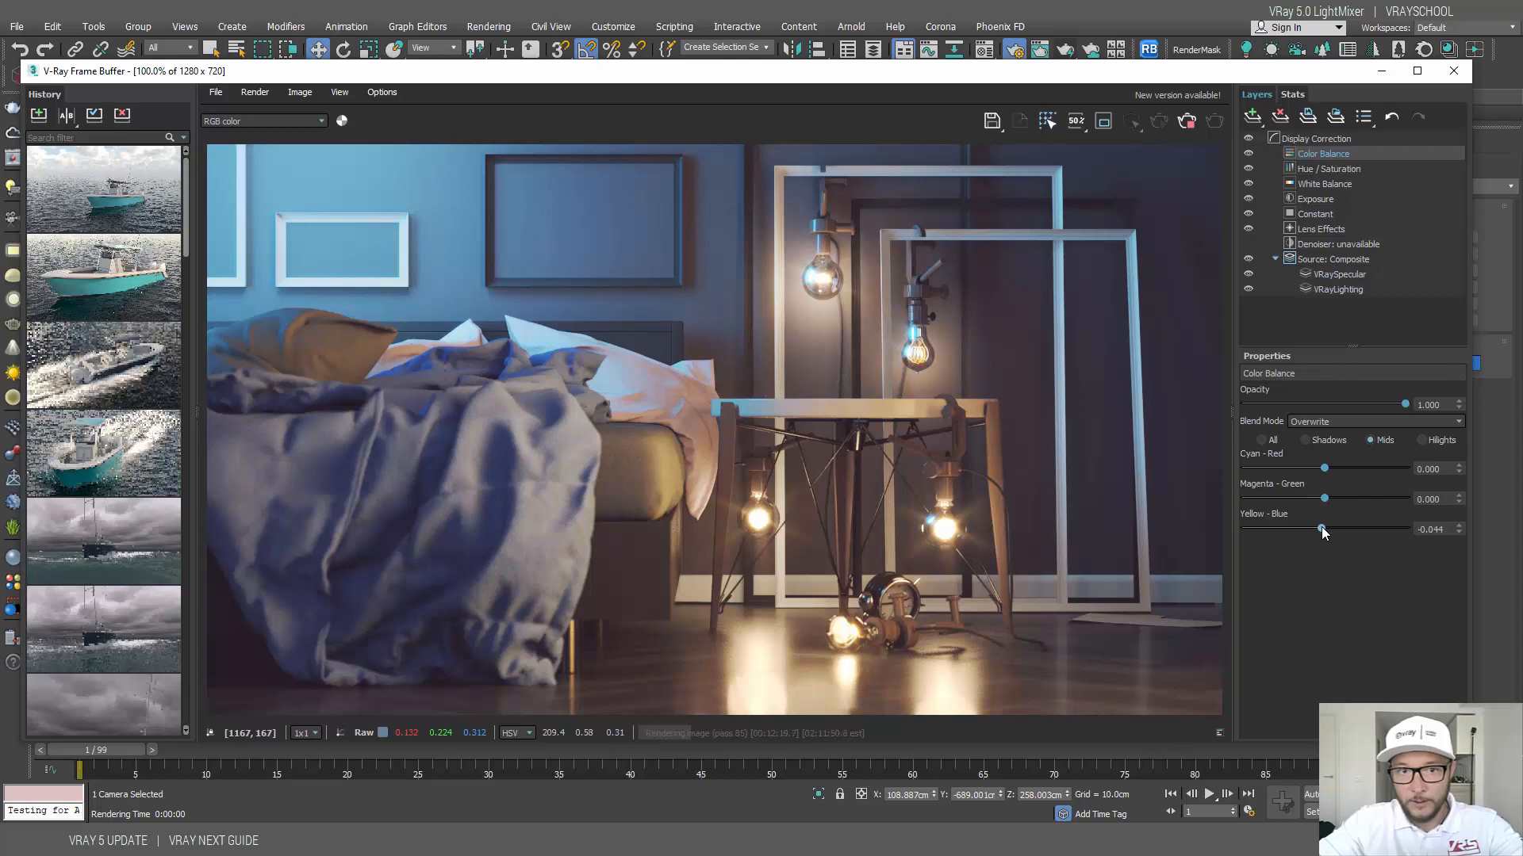
left_click_drag(1324, 469, 1327, 469)
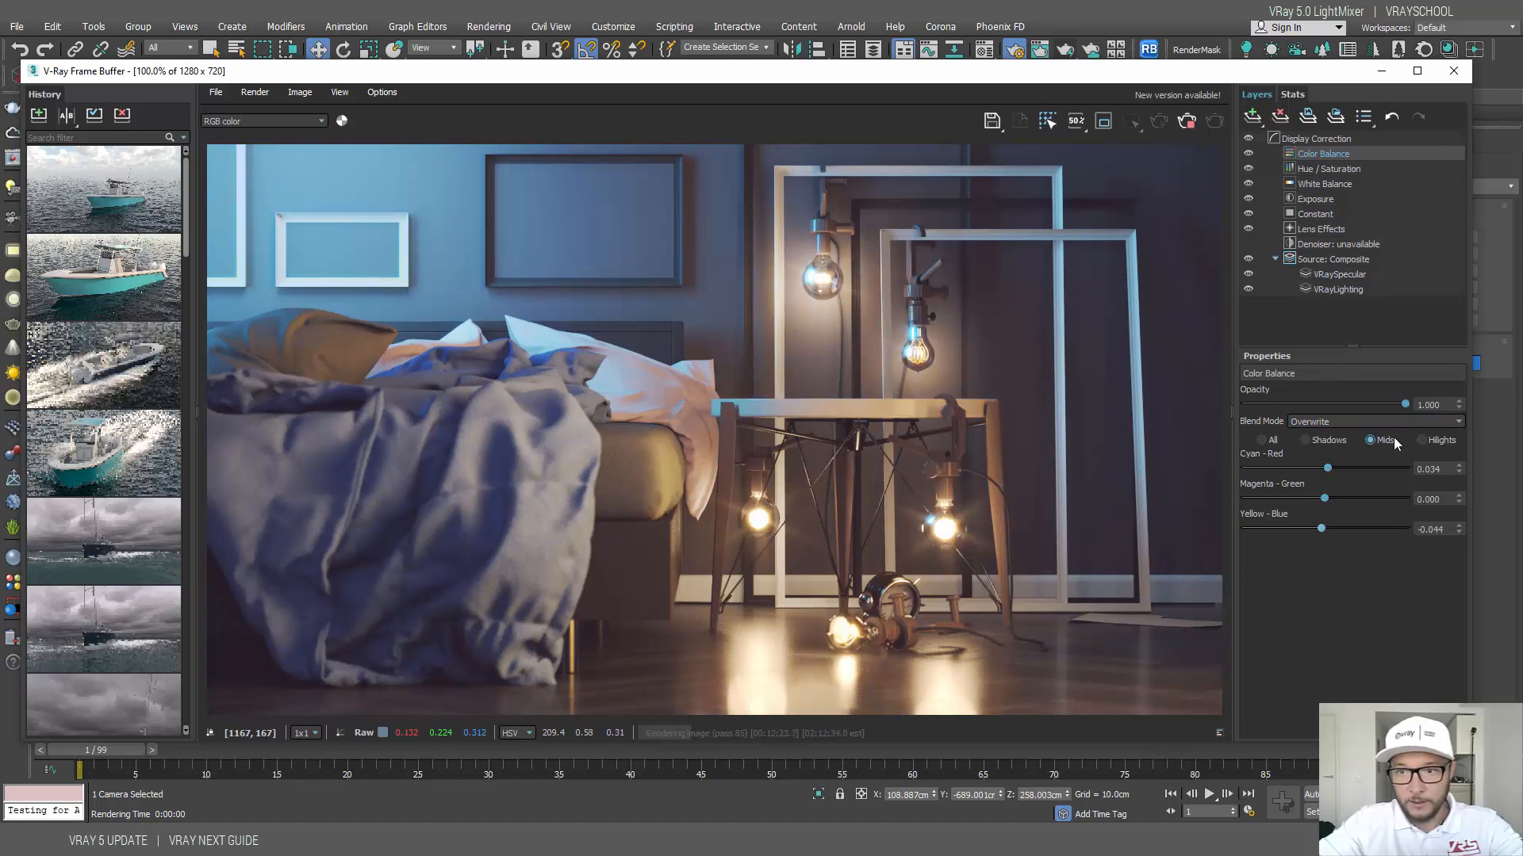
Step: Shift the Color Balance layer's highlights to about -0.143 cyan-red and 0.143 yellow-blue
left_click(1420, 441)
left_click_drag(1328, 528, 1331, 528)
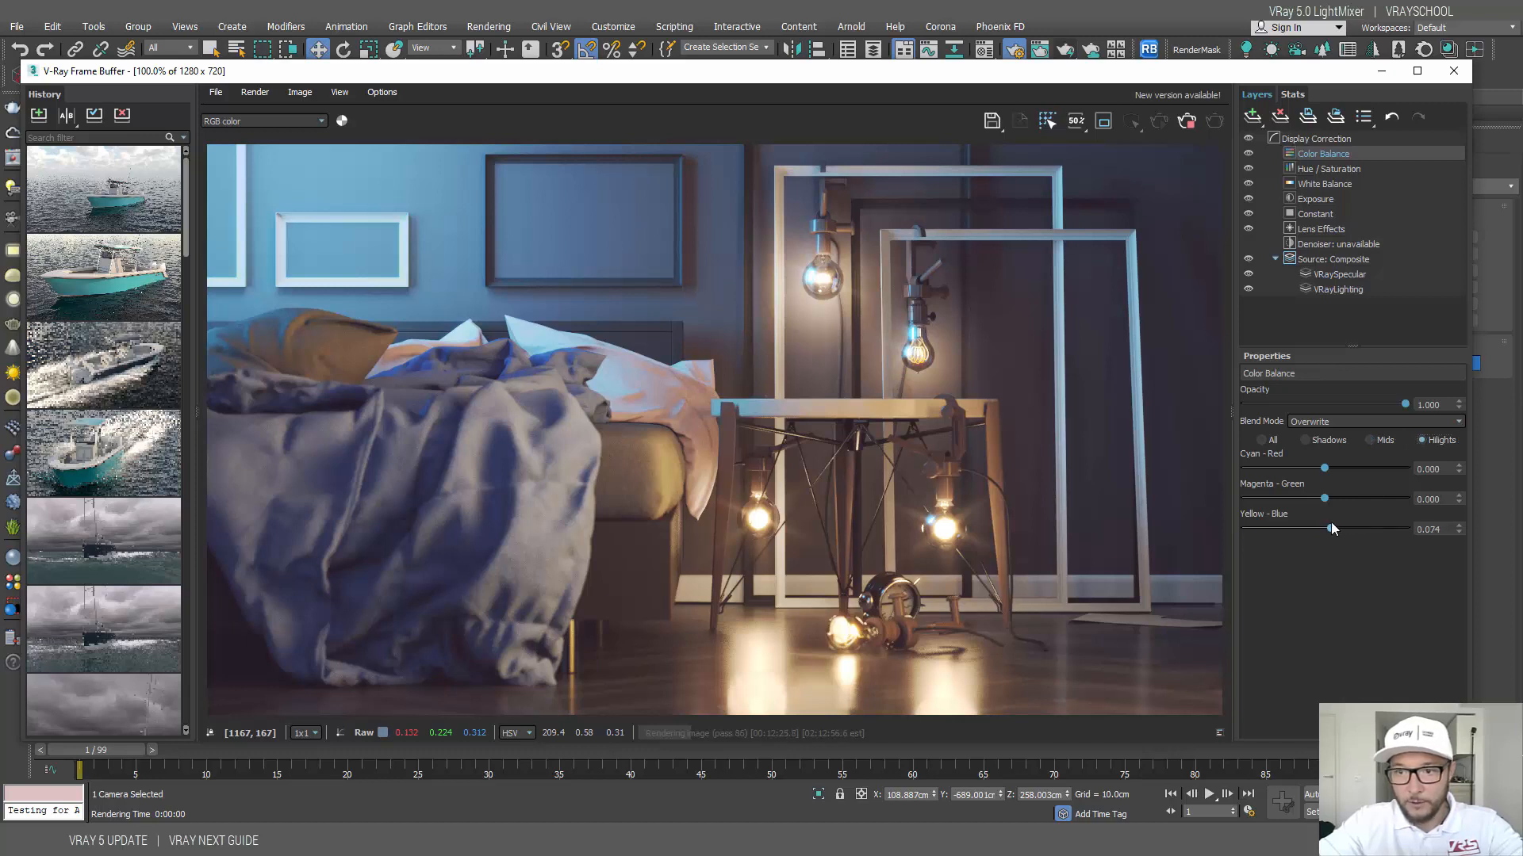
left_click_drag(1325, 469, 1313, 470)
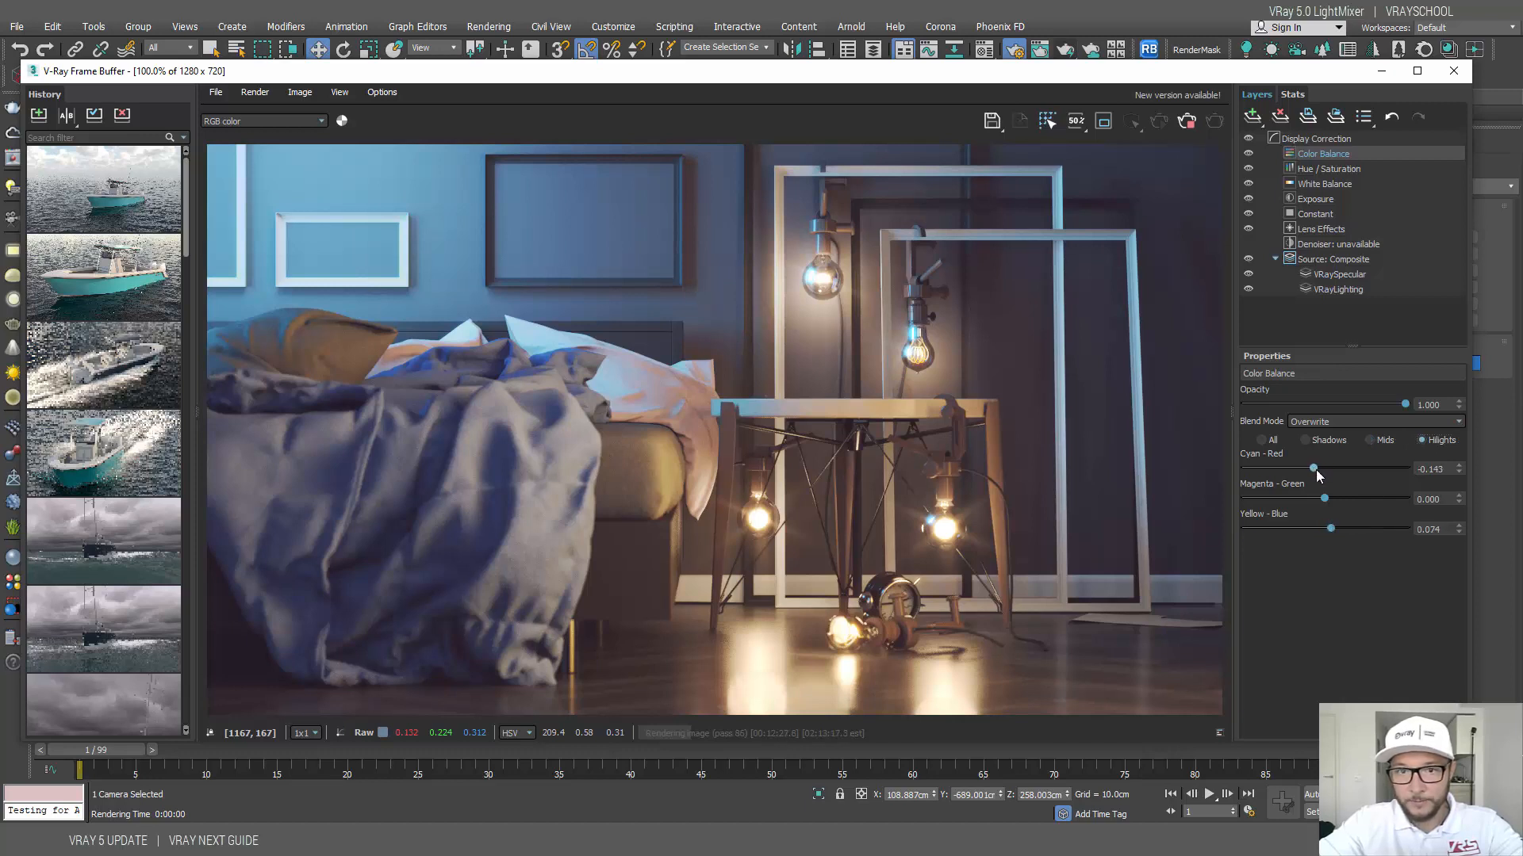
left_click_drag(1332, 528, 1339, 529)
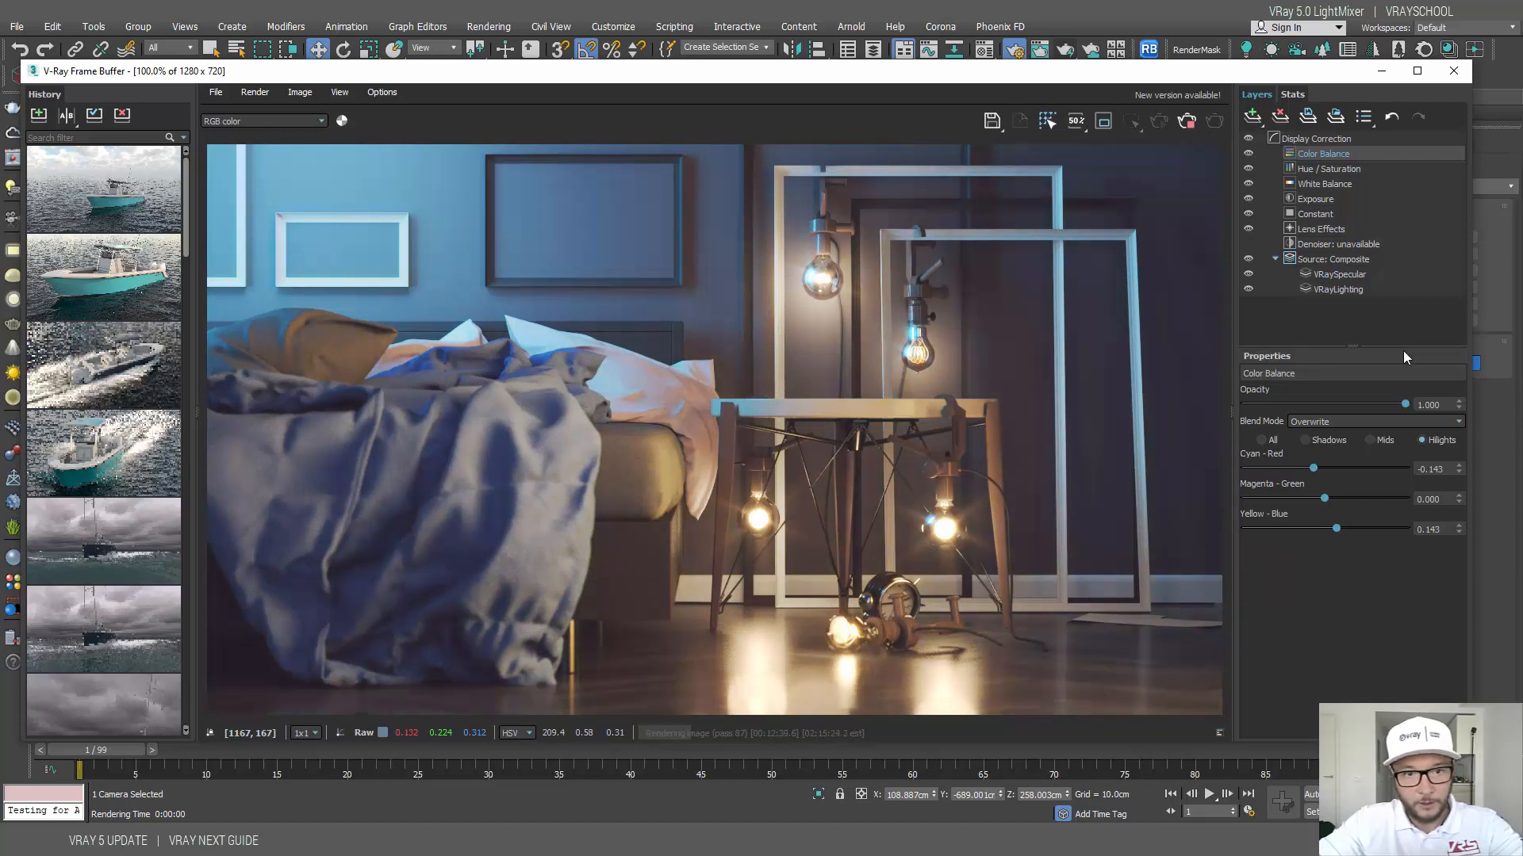
Step: Shift the Color Balance layer's shadows to about 0.034 cyan-red, 0.015 magenta-green and 0.015 yellow-blue, and lower the layer's opacity to about 0.631
left_click(1305, 440)
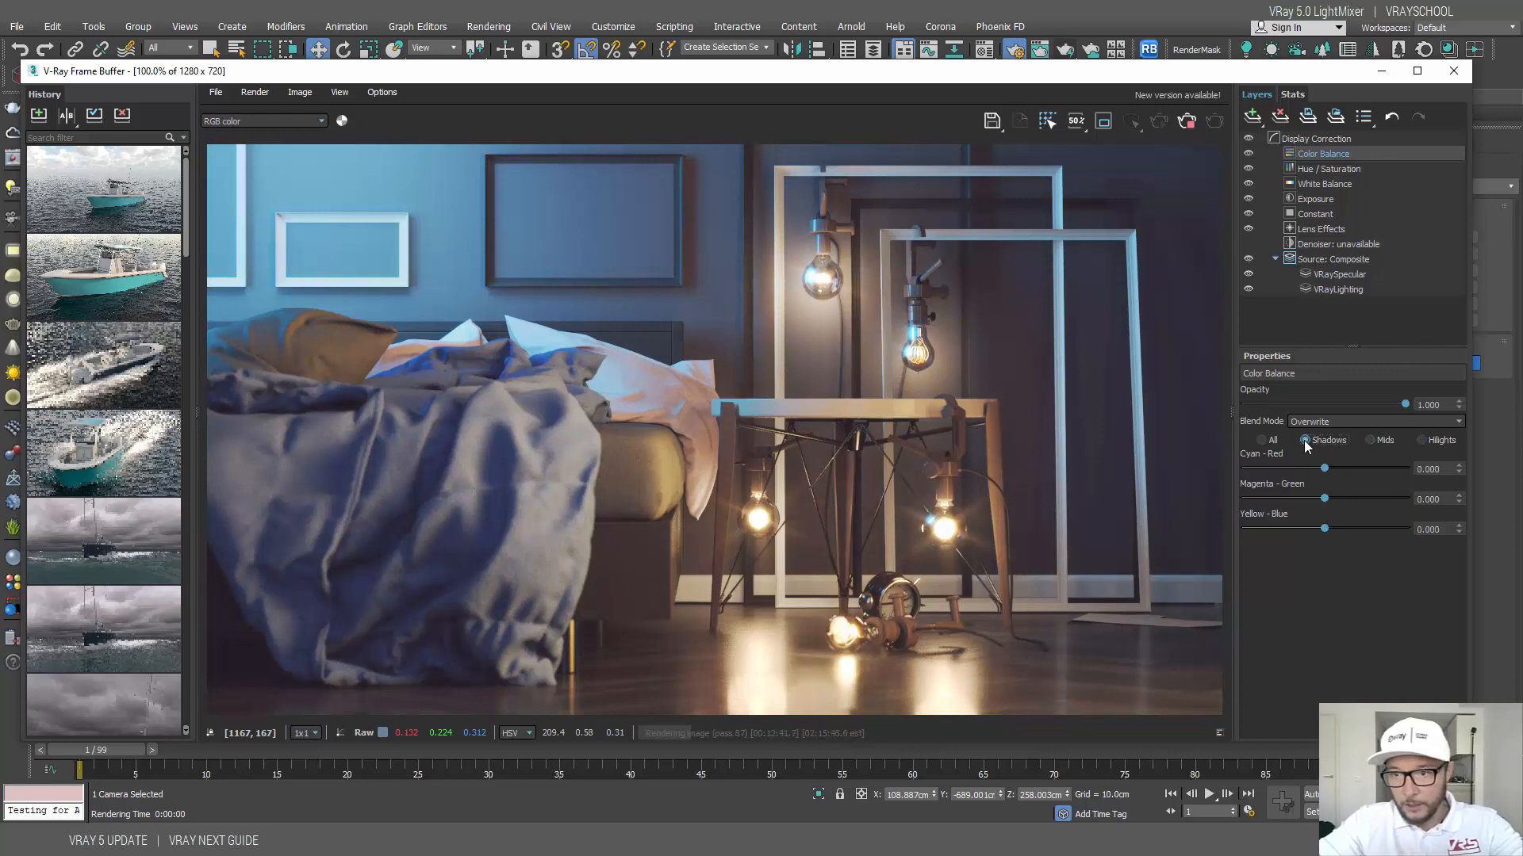
left_click_drag(1324, 469, 1327, 519)
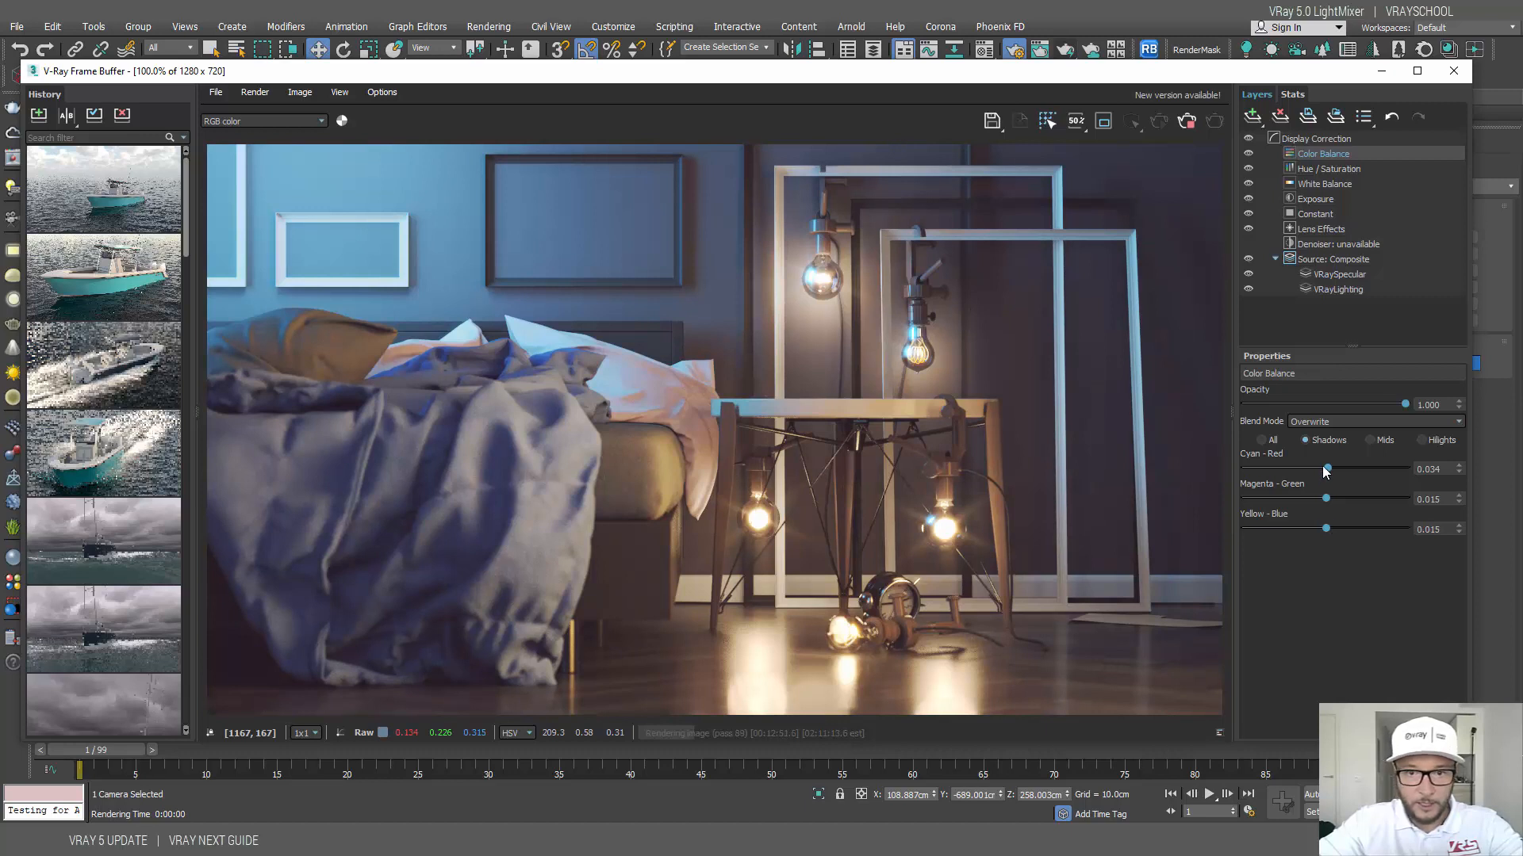
left_click_drag(1407, 404, 1331, 423)
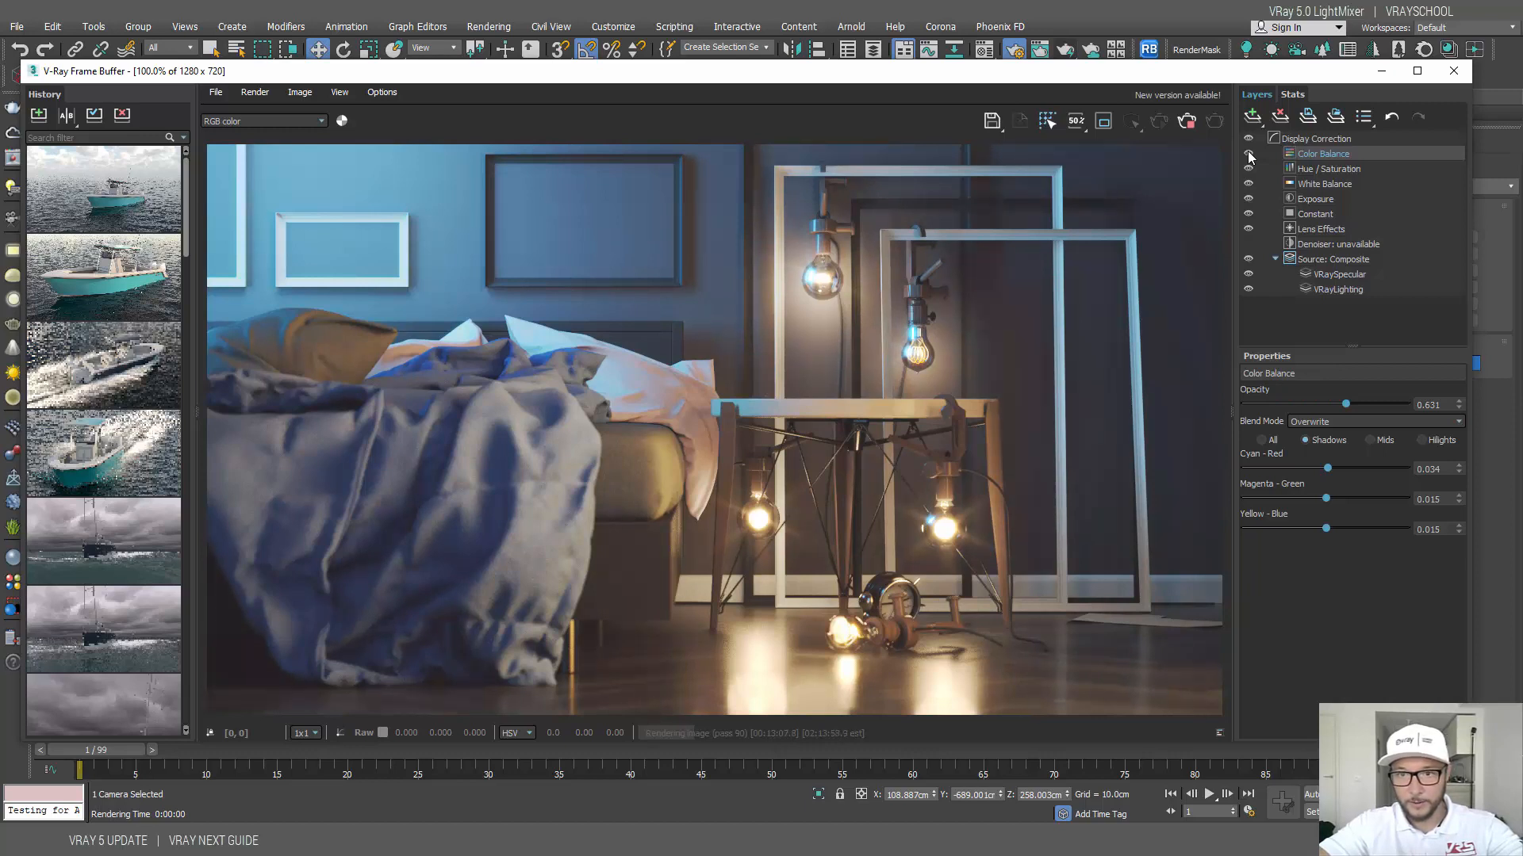
Step: Add a Curves layer and slightly adjust the tangent handles of the master curve's black and white end points
left_click(1254, 117)
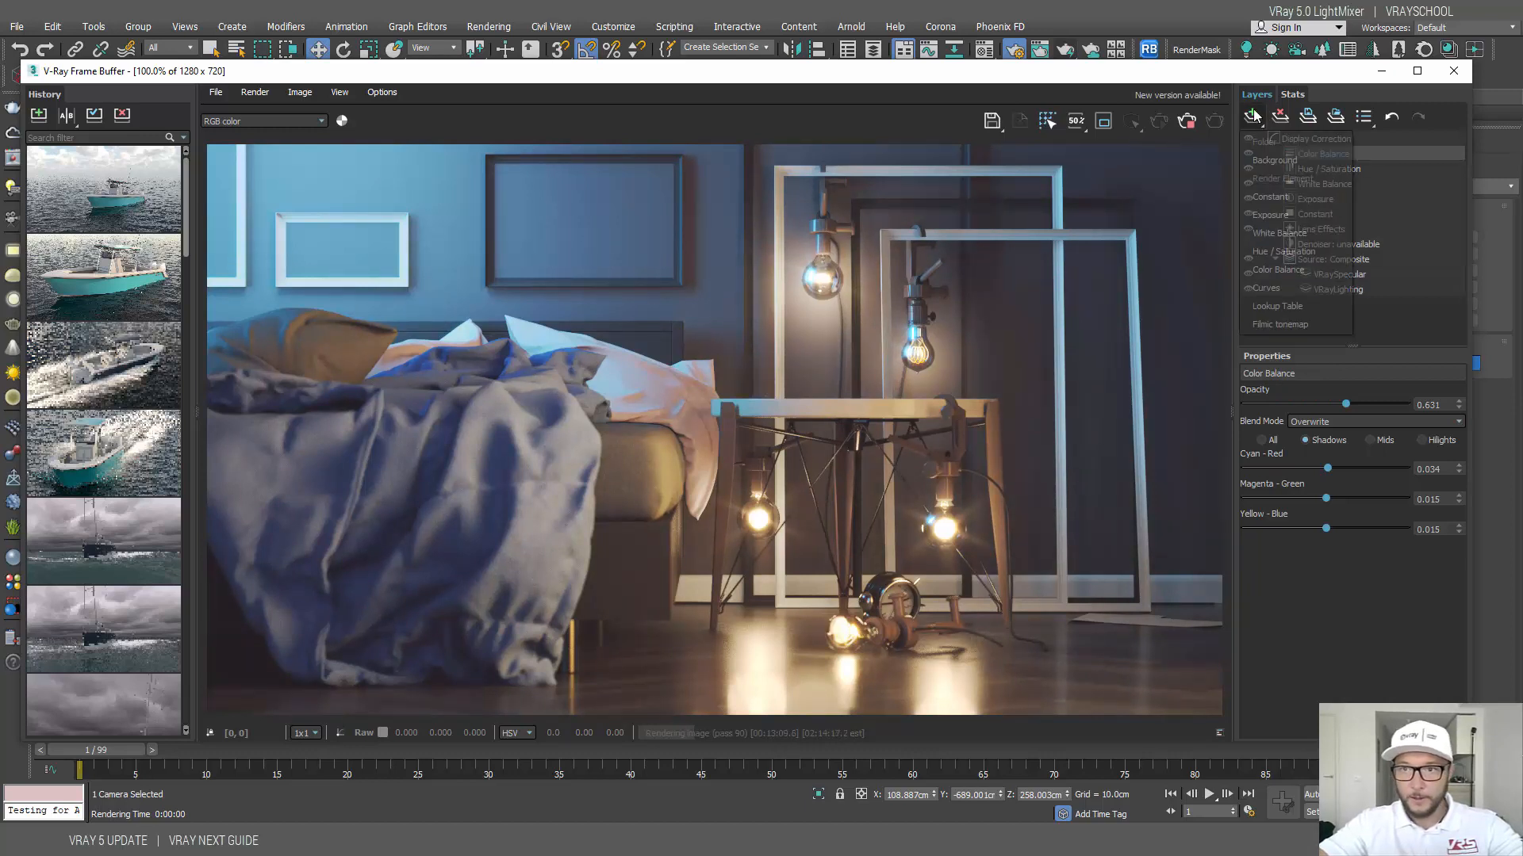
left_click(1300, 287)
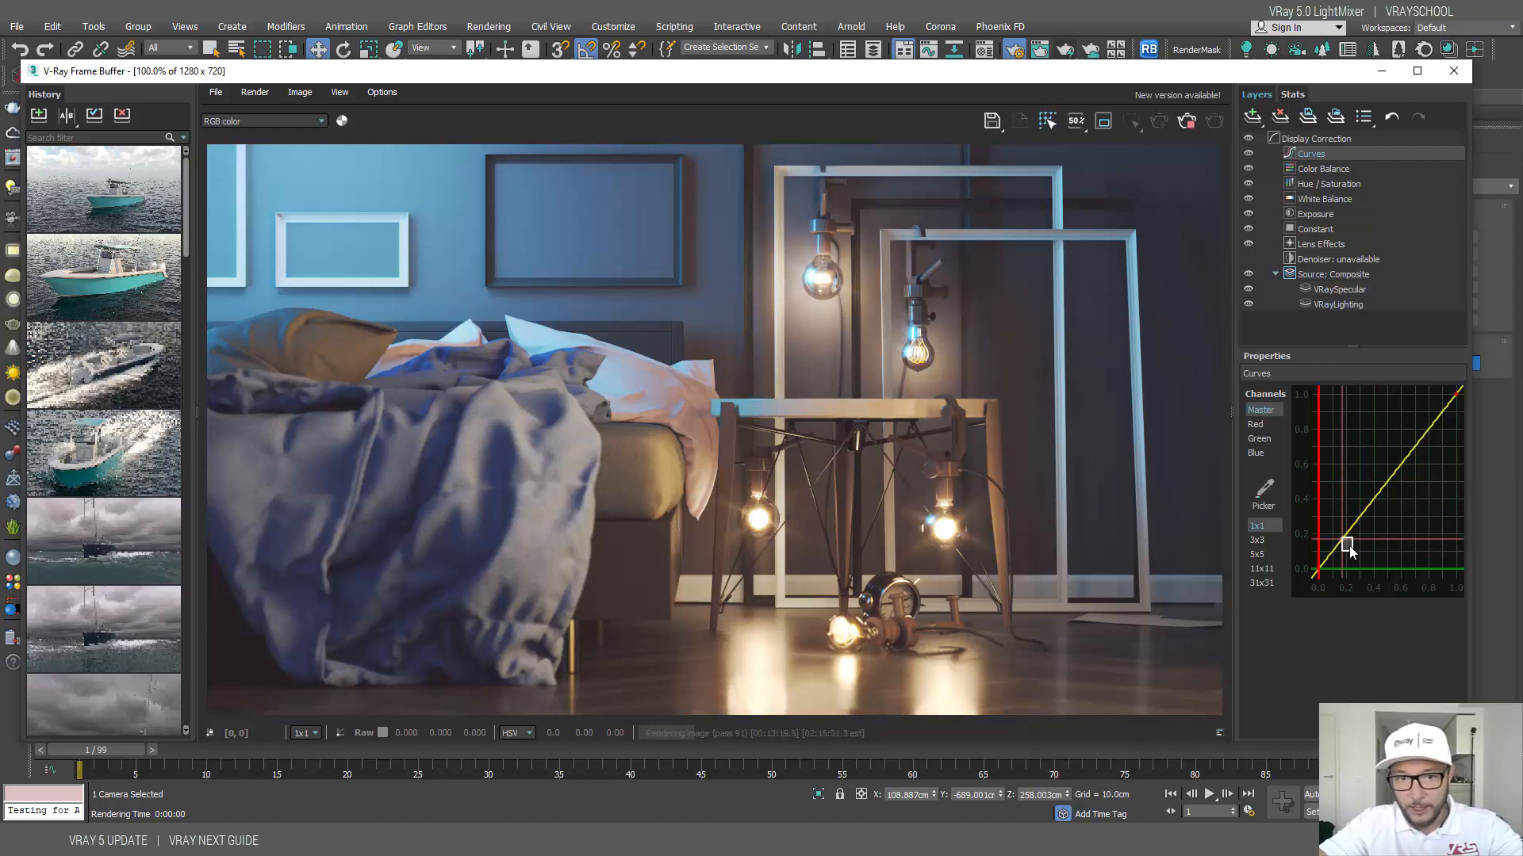
left_click_drag(1349, 546, 1342, 540)
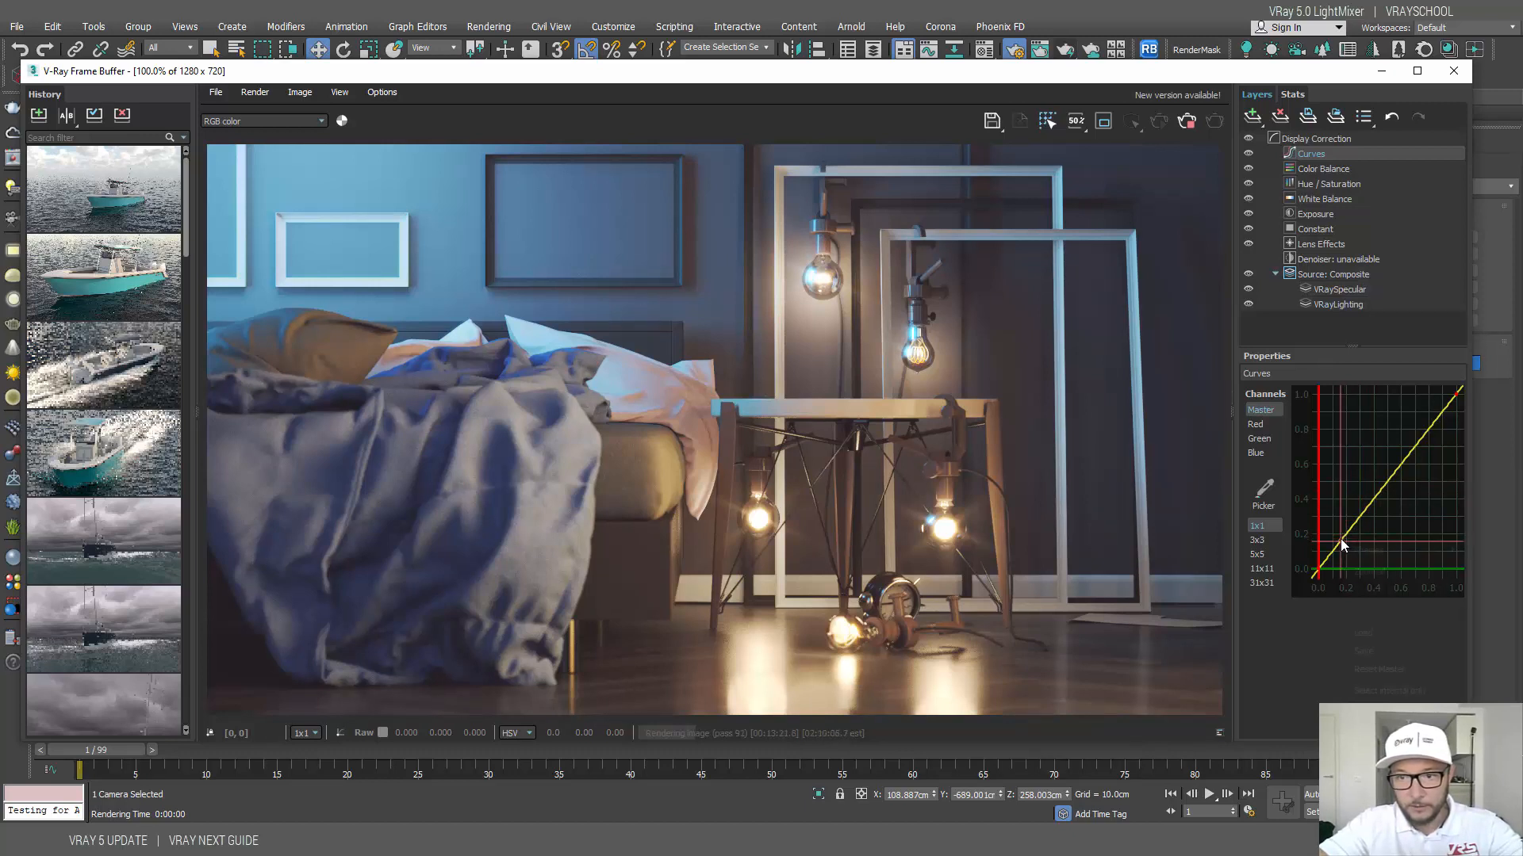
right_click(1340, 540)
left_click(1341, 536)
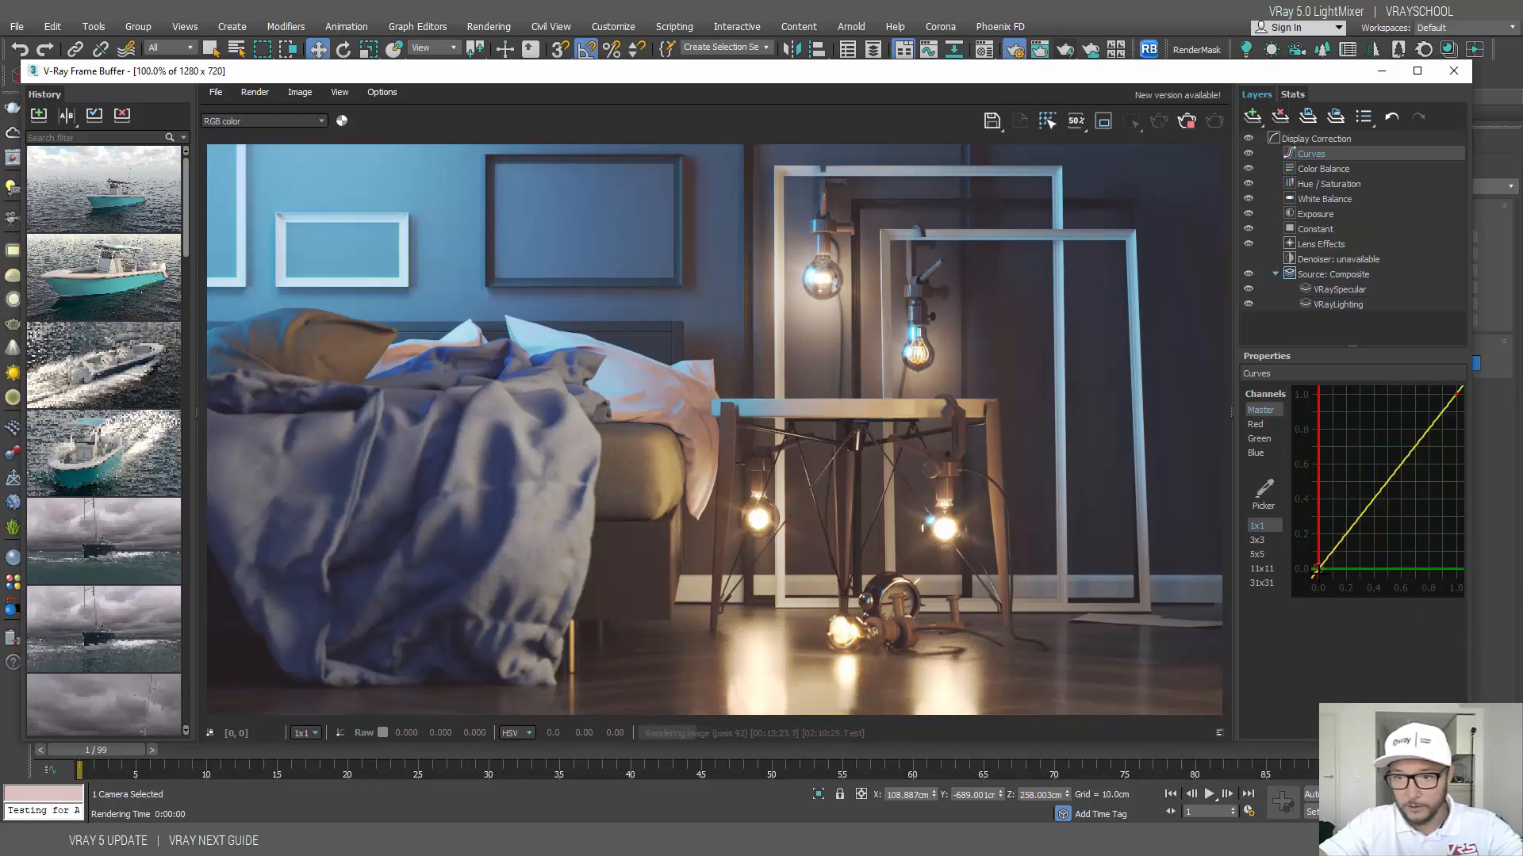
left_click(1318, 569)
left_click_drag(1356, 519, 1357, 520)
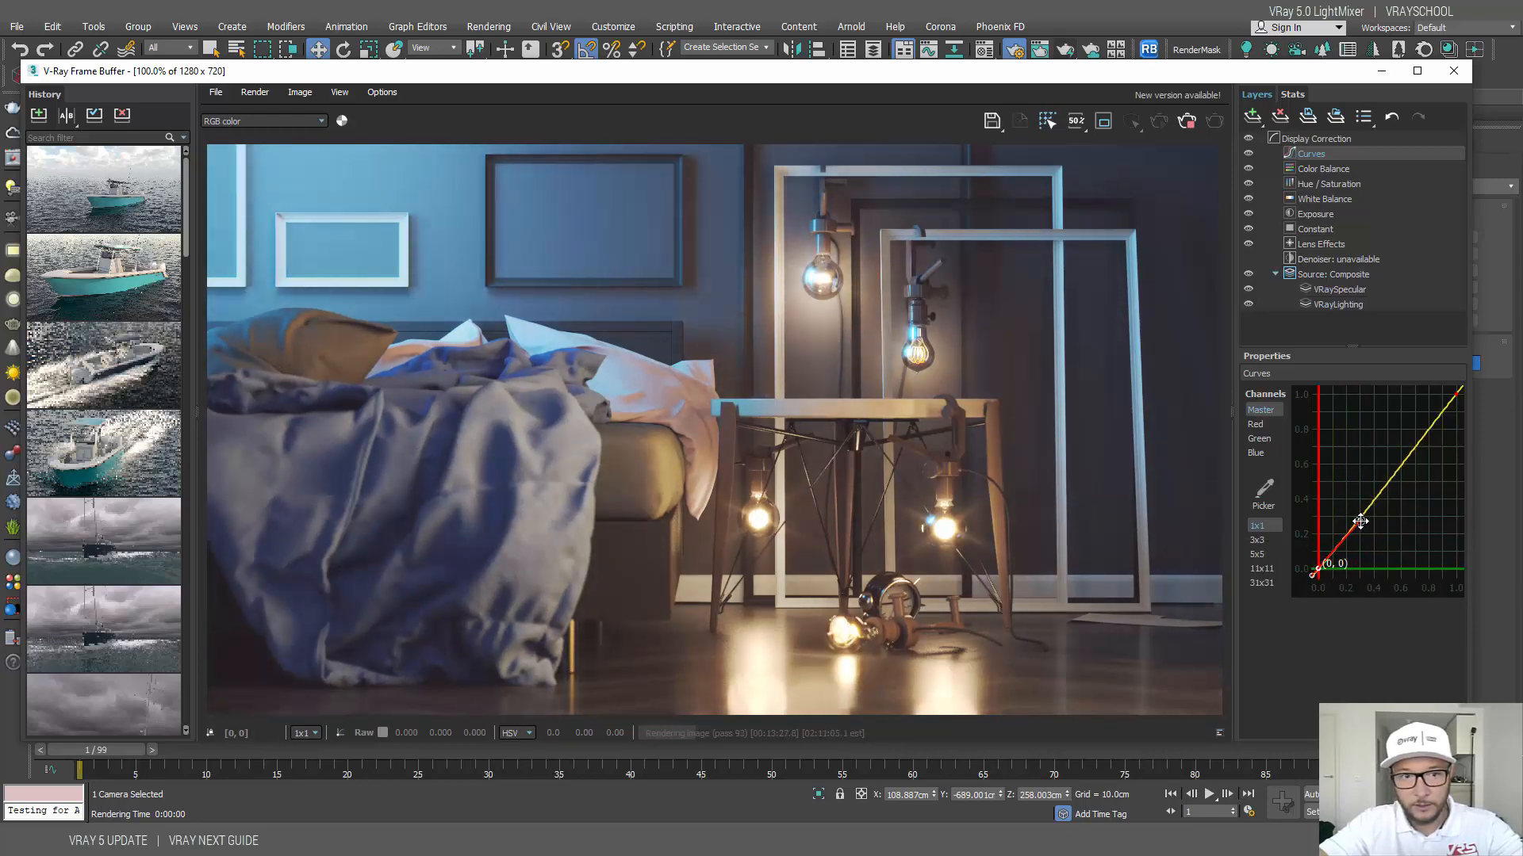
left_click(1457, 391)
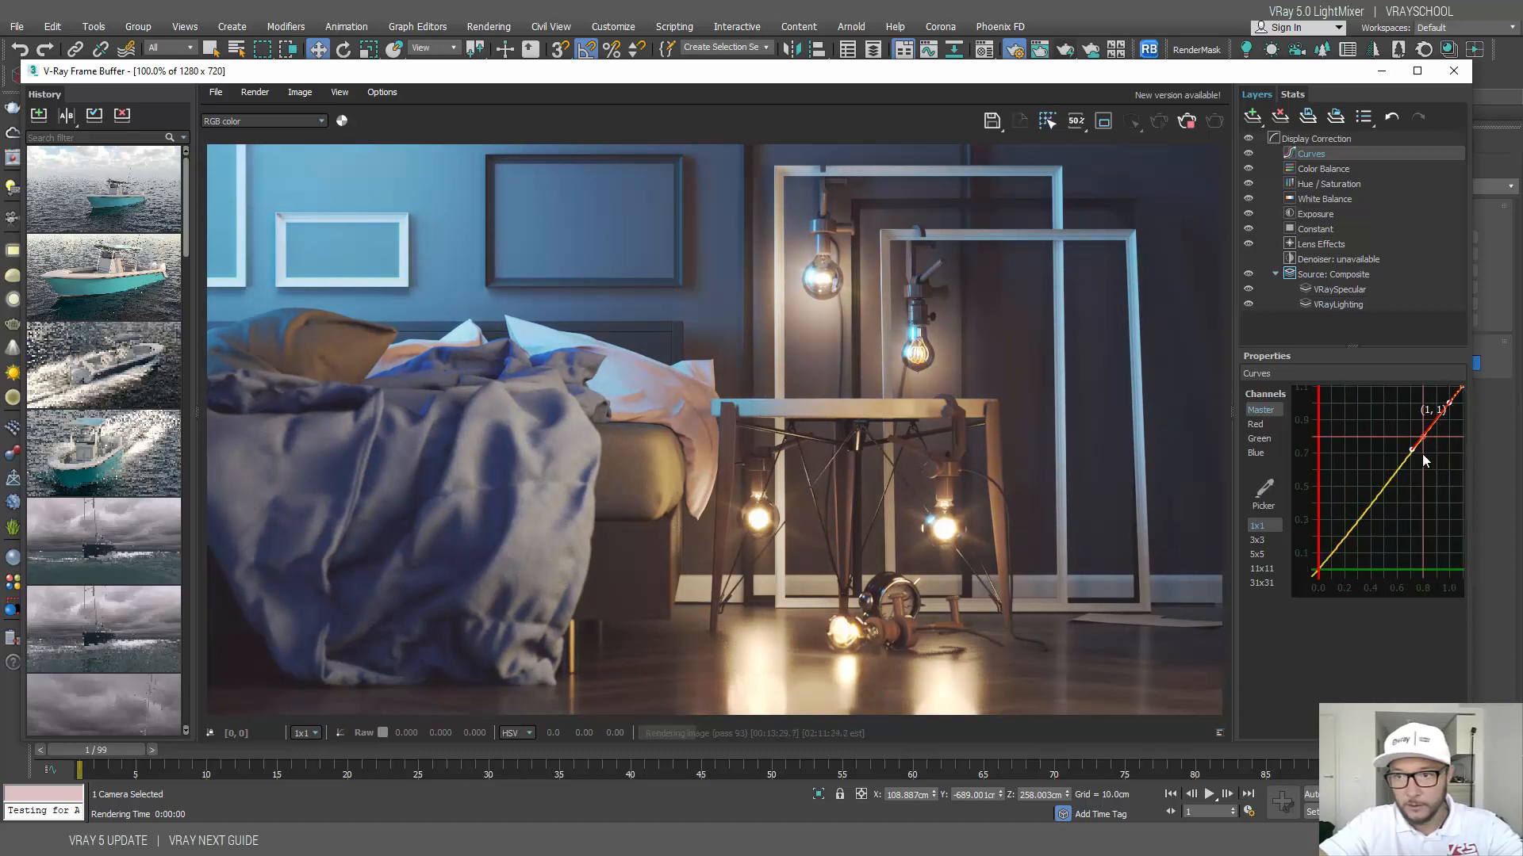
left_click_drag(1409, 448, 1406, 449)
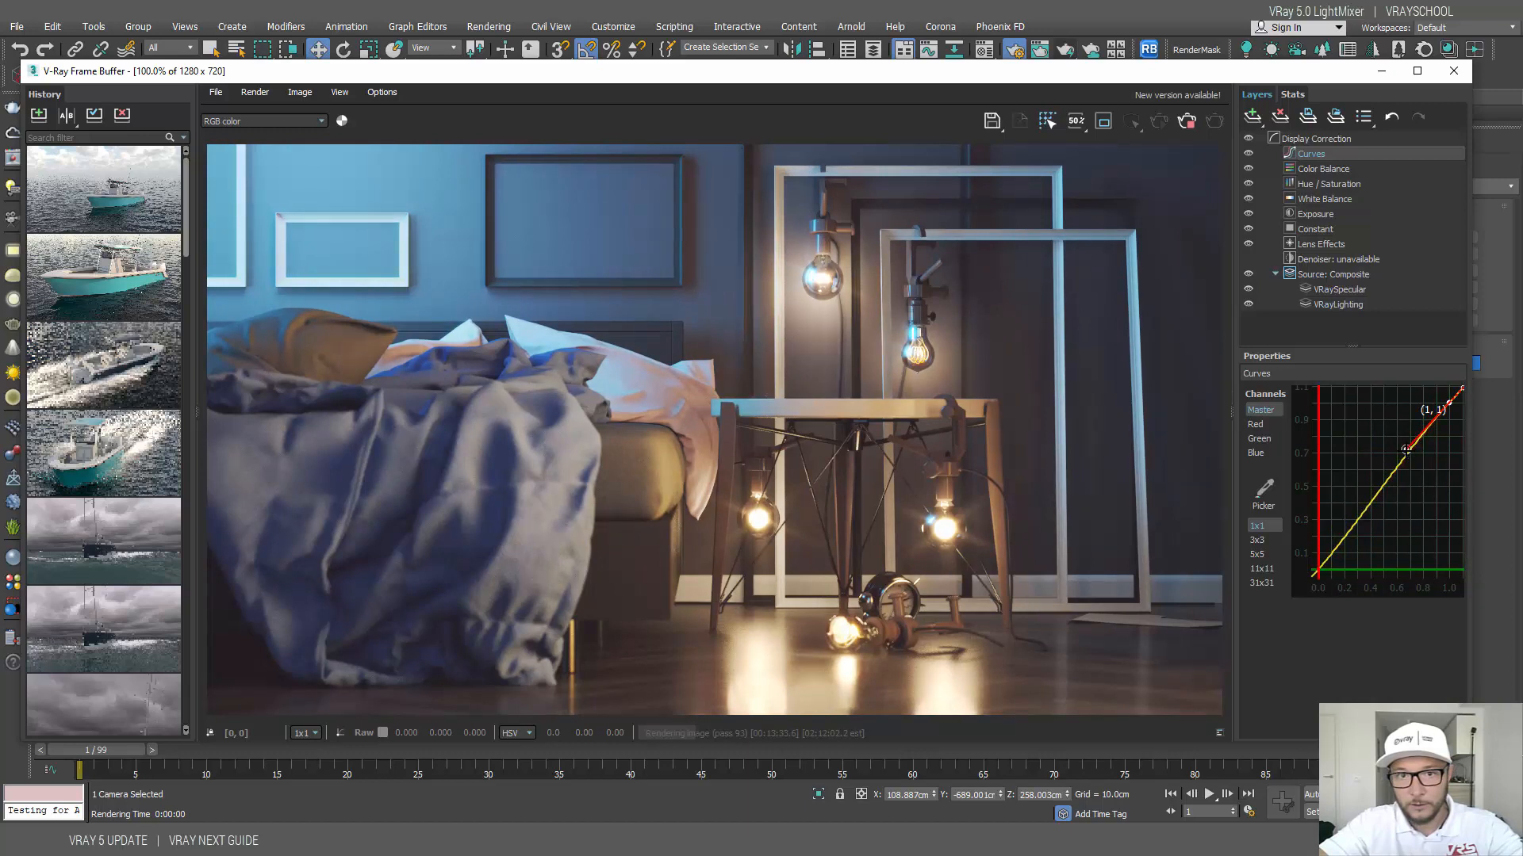
Step: Add a midpoint at about (0.518, 0.52) on the master curve and bend its handles into a gentle S-curve
left_click(1386, 483)
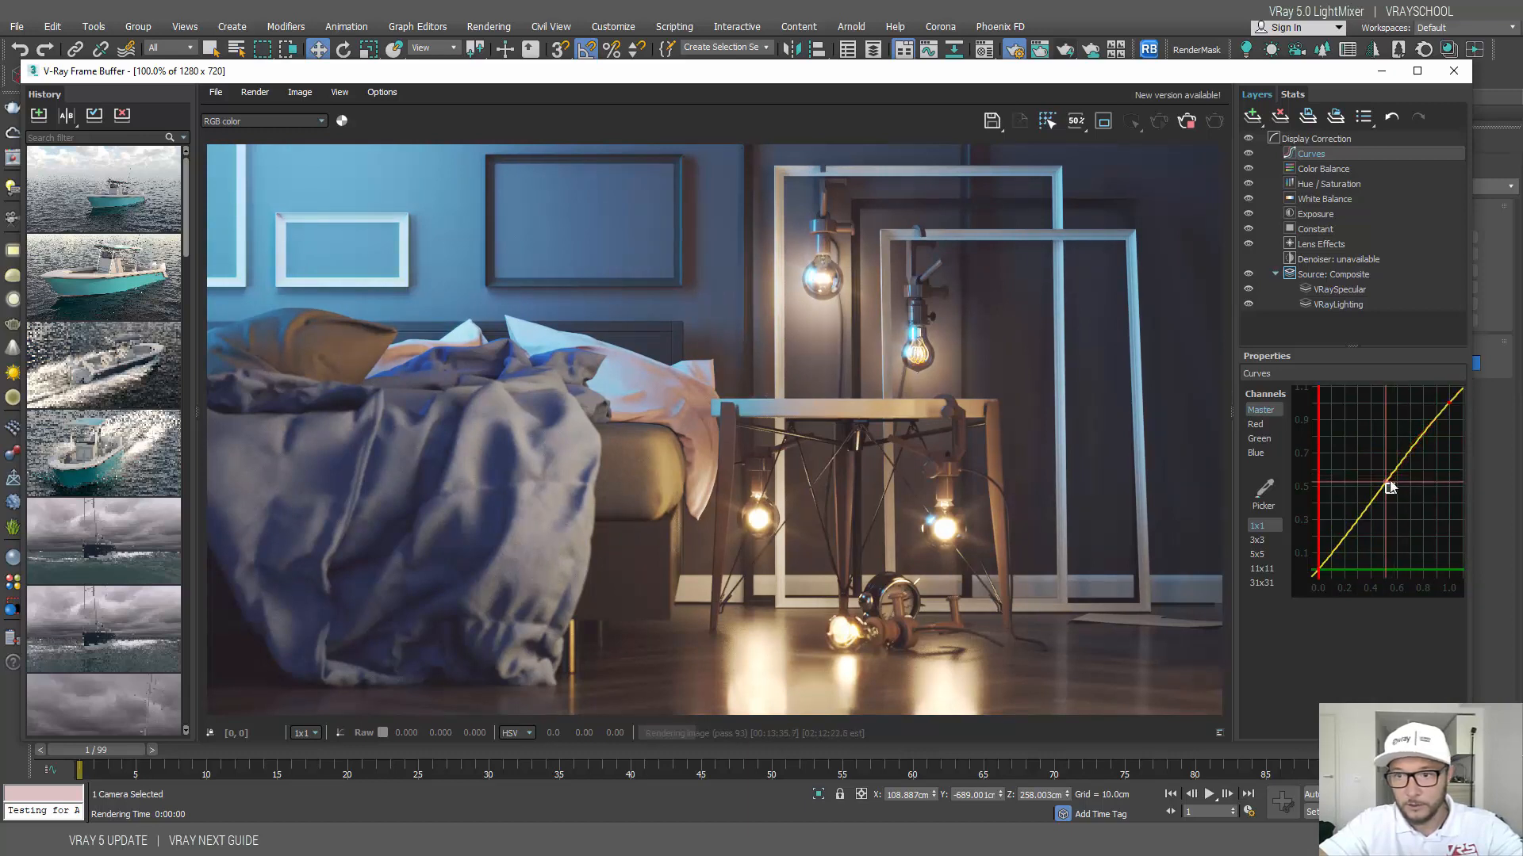
right_click(1388, 485)
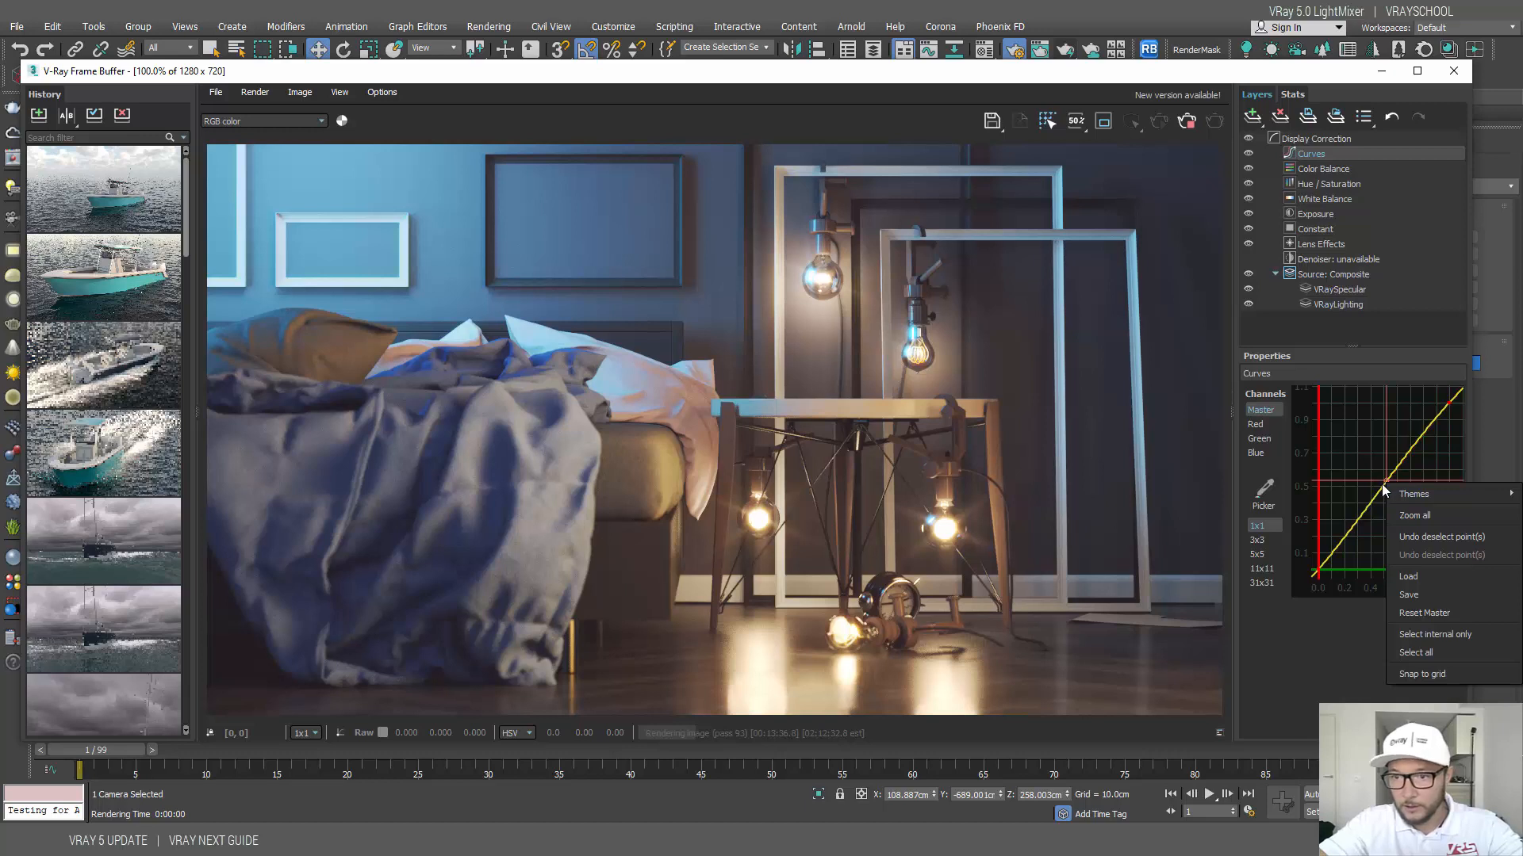
left_click(1380, 492)
left_click(1385, 481)
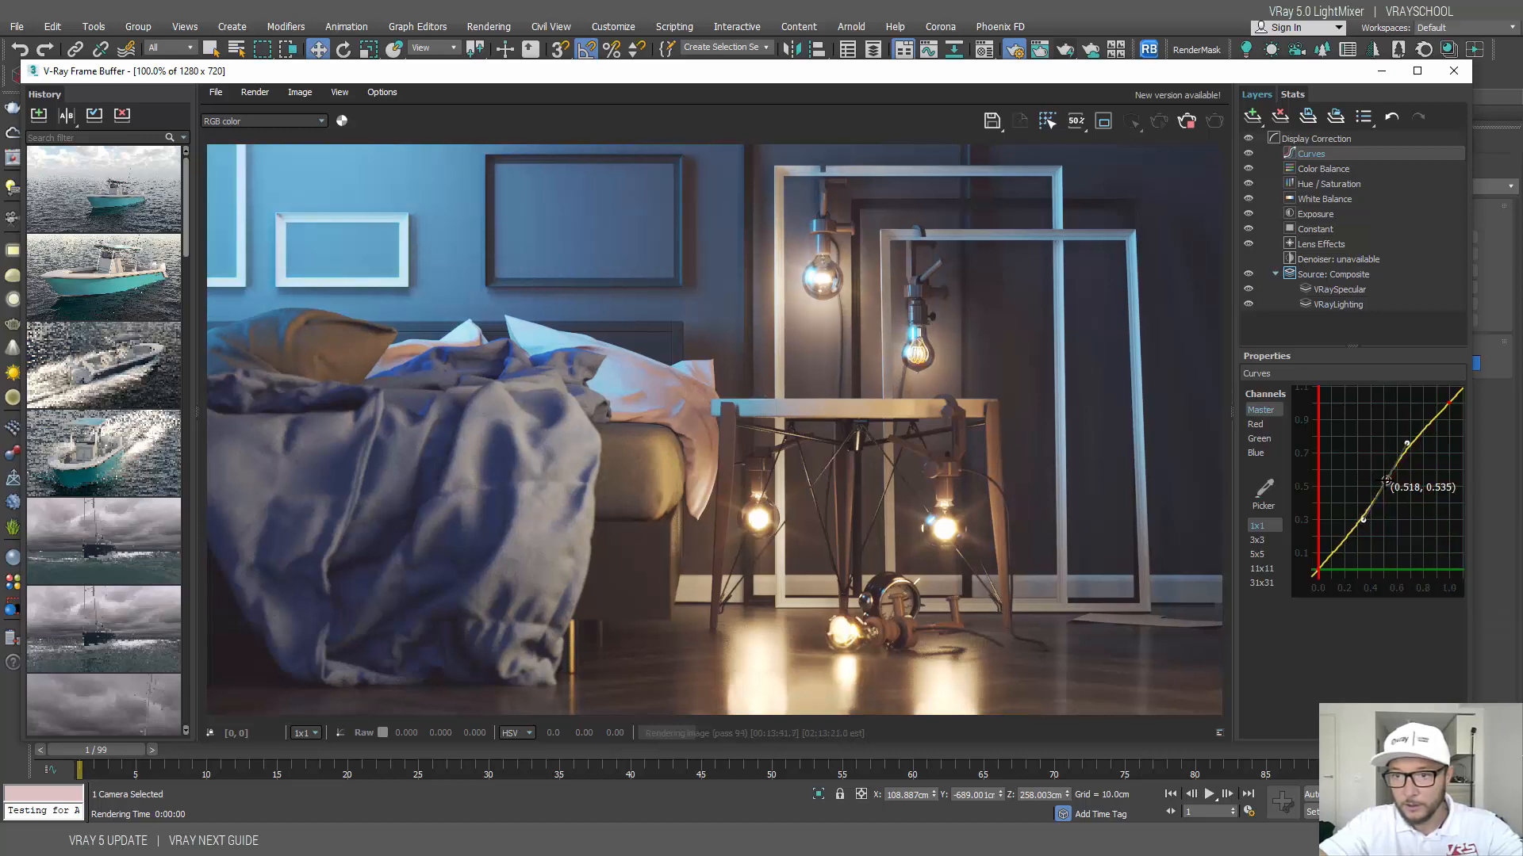
left_click(1386, 482)
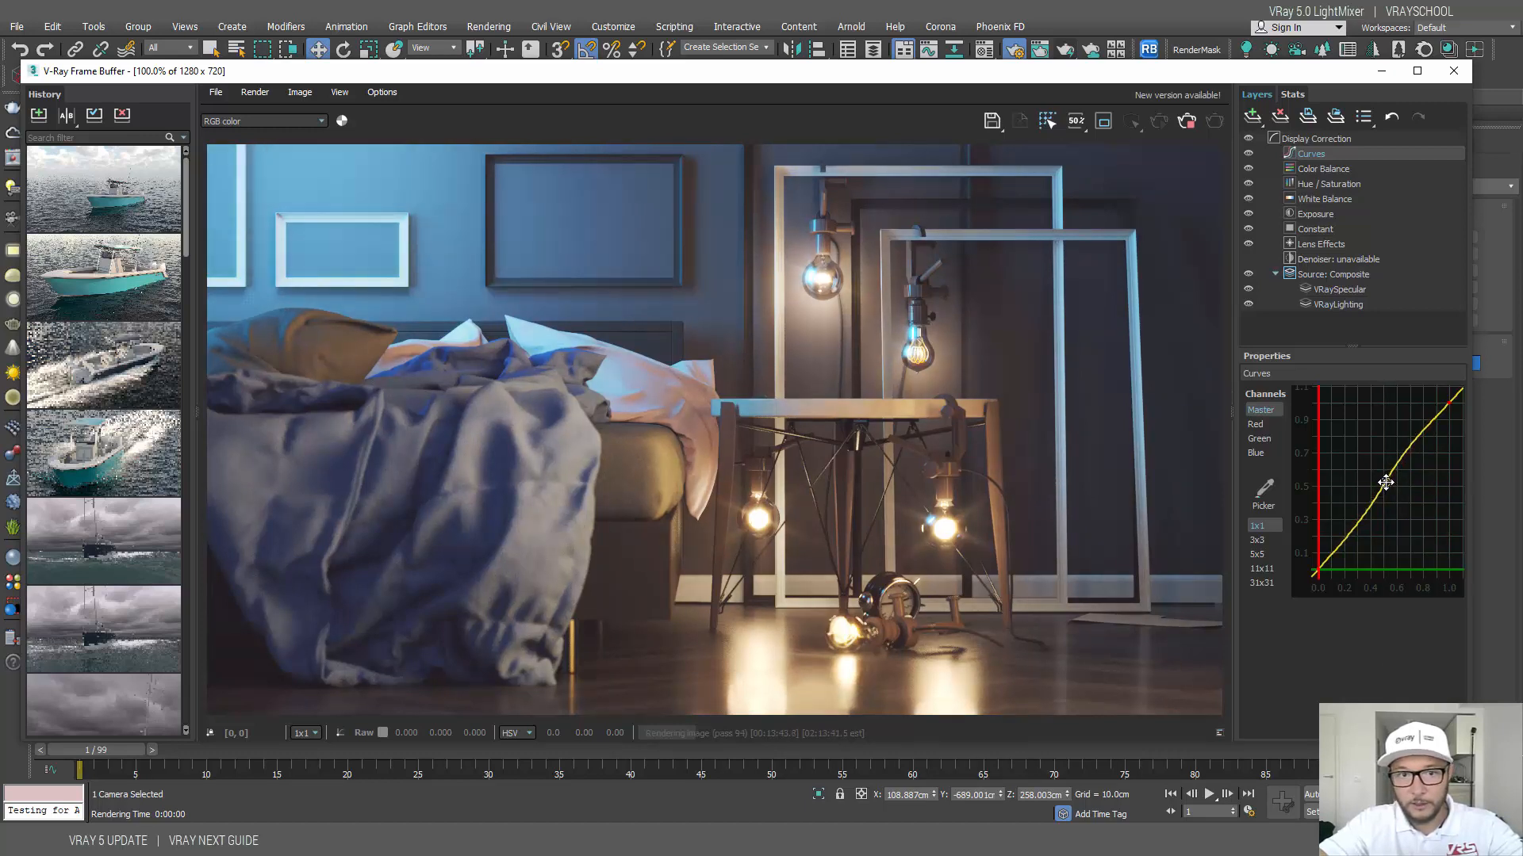
left_click(1385, 482)
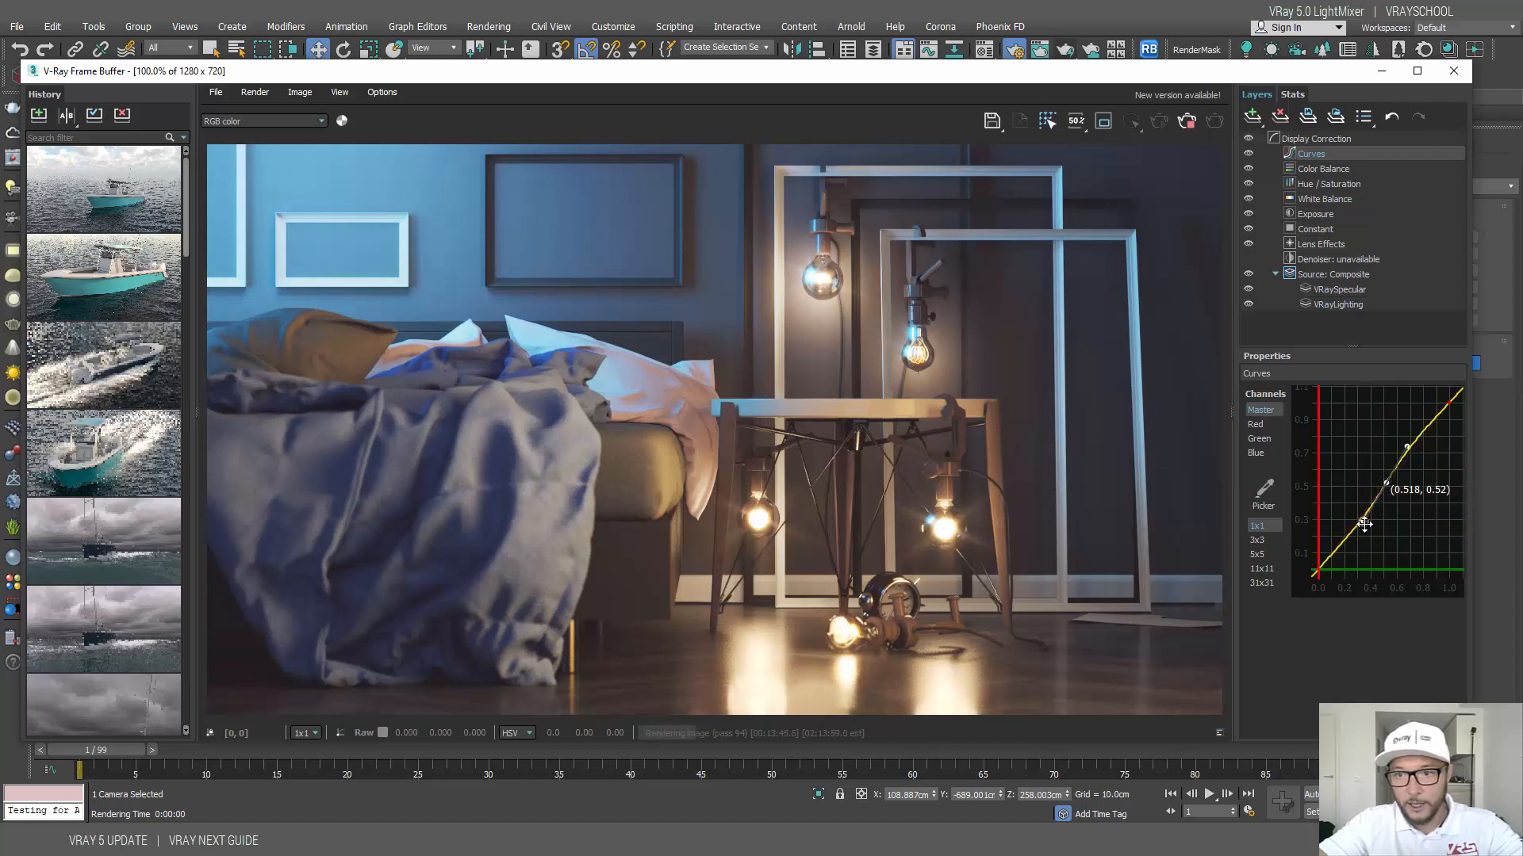
left_click_drag(1364, 523, 1366, 536)
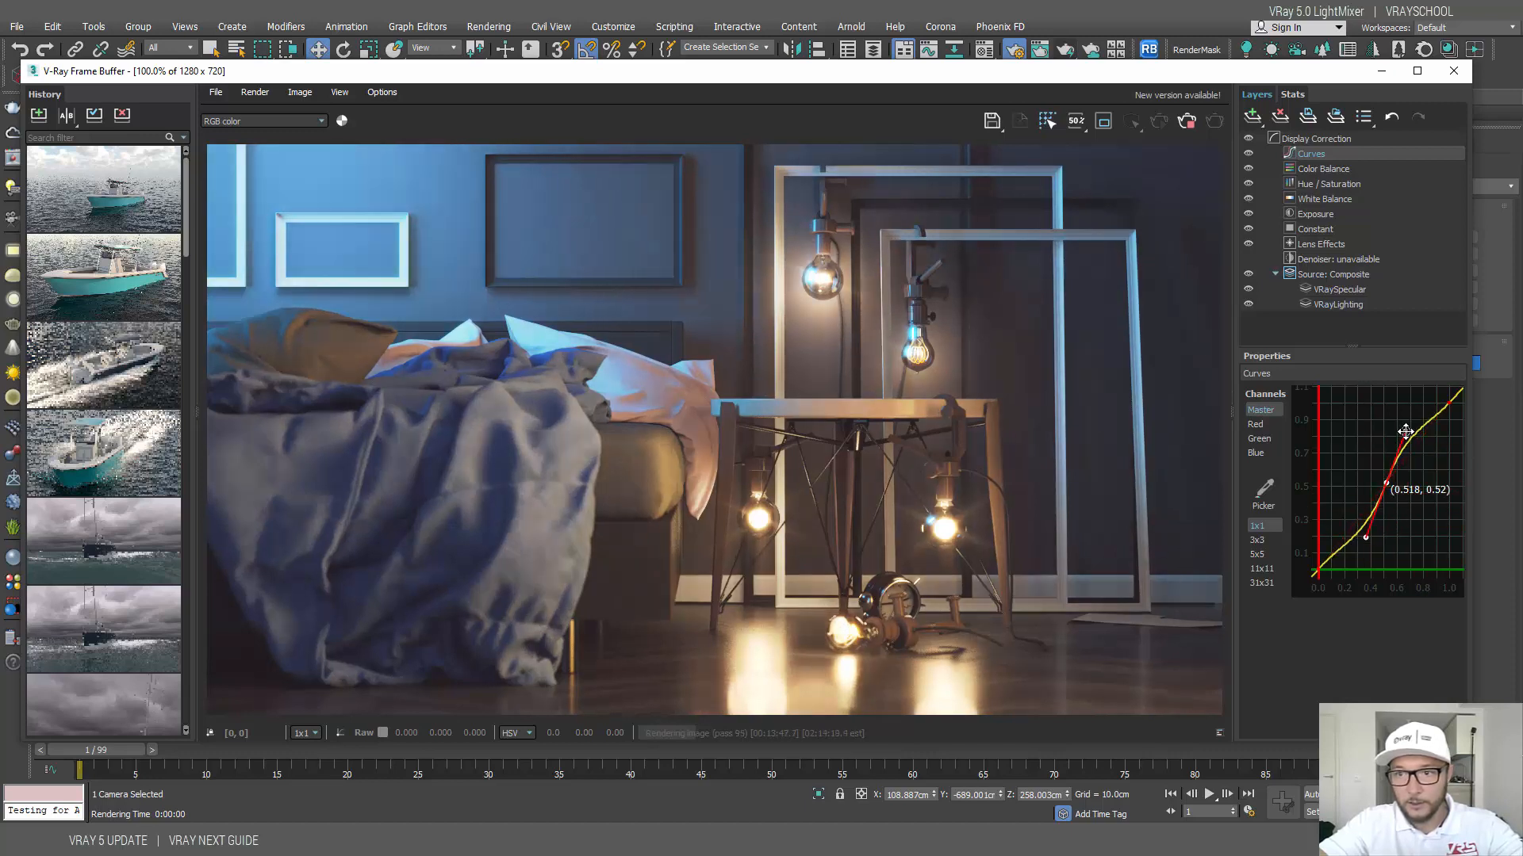
left_click_drag(1405, 431, 1411, 438)
Step: Compare the render with the Curves layer switched off and on, leaving the layer enabled
left_click(1248, 154)
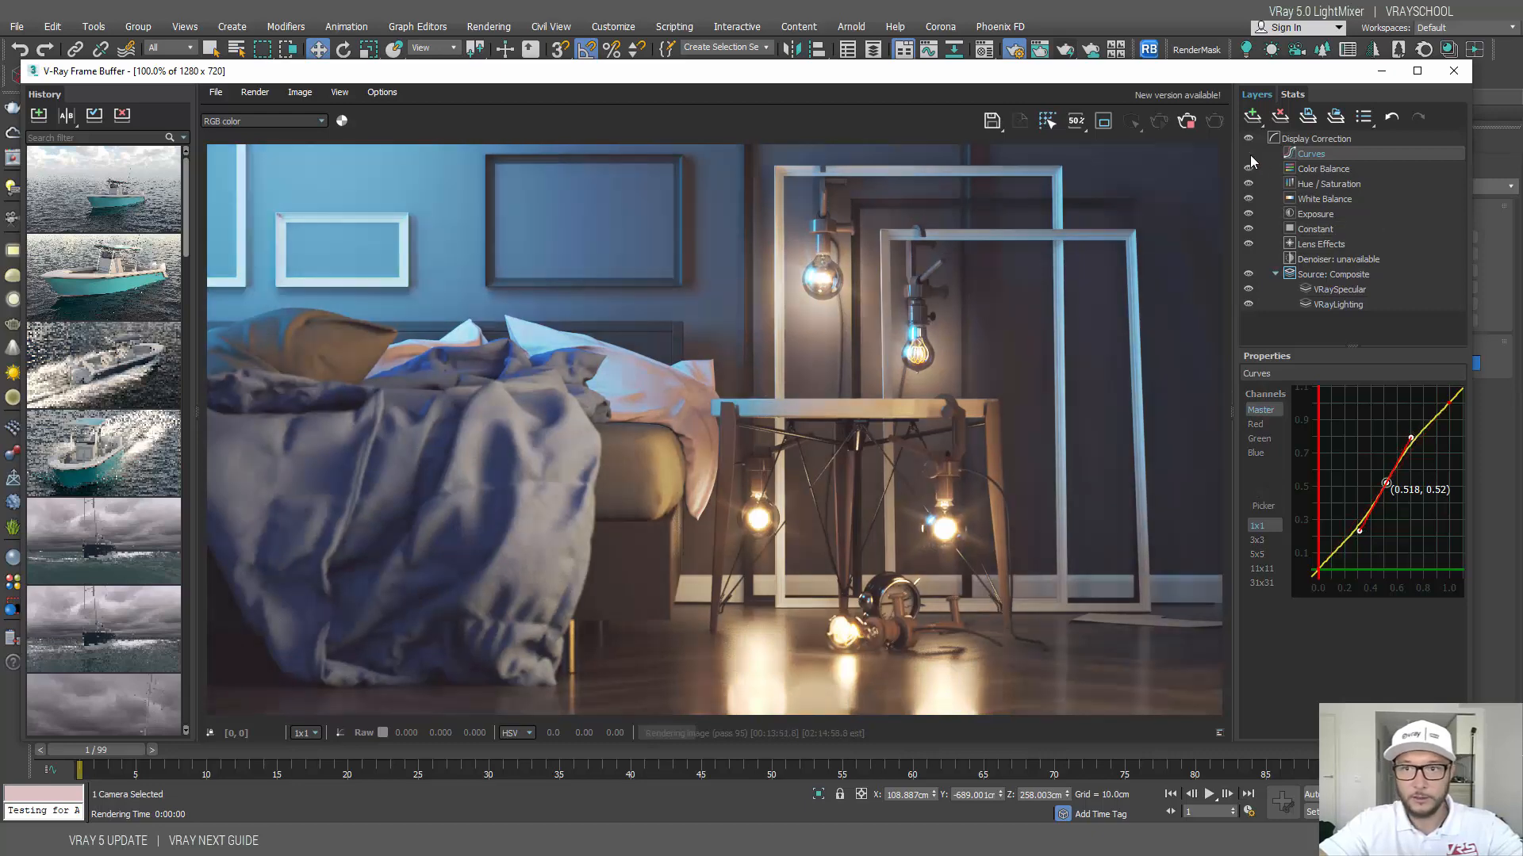
left_click(1249, 155)
left_click(1249, 155)
left_click(1249, 155)
left_click(1249, 155)
left_click(1249, 155)
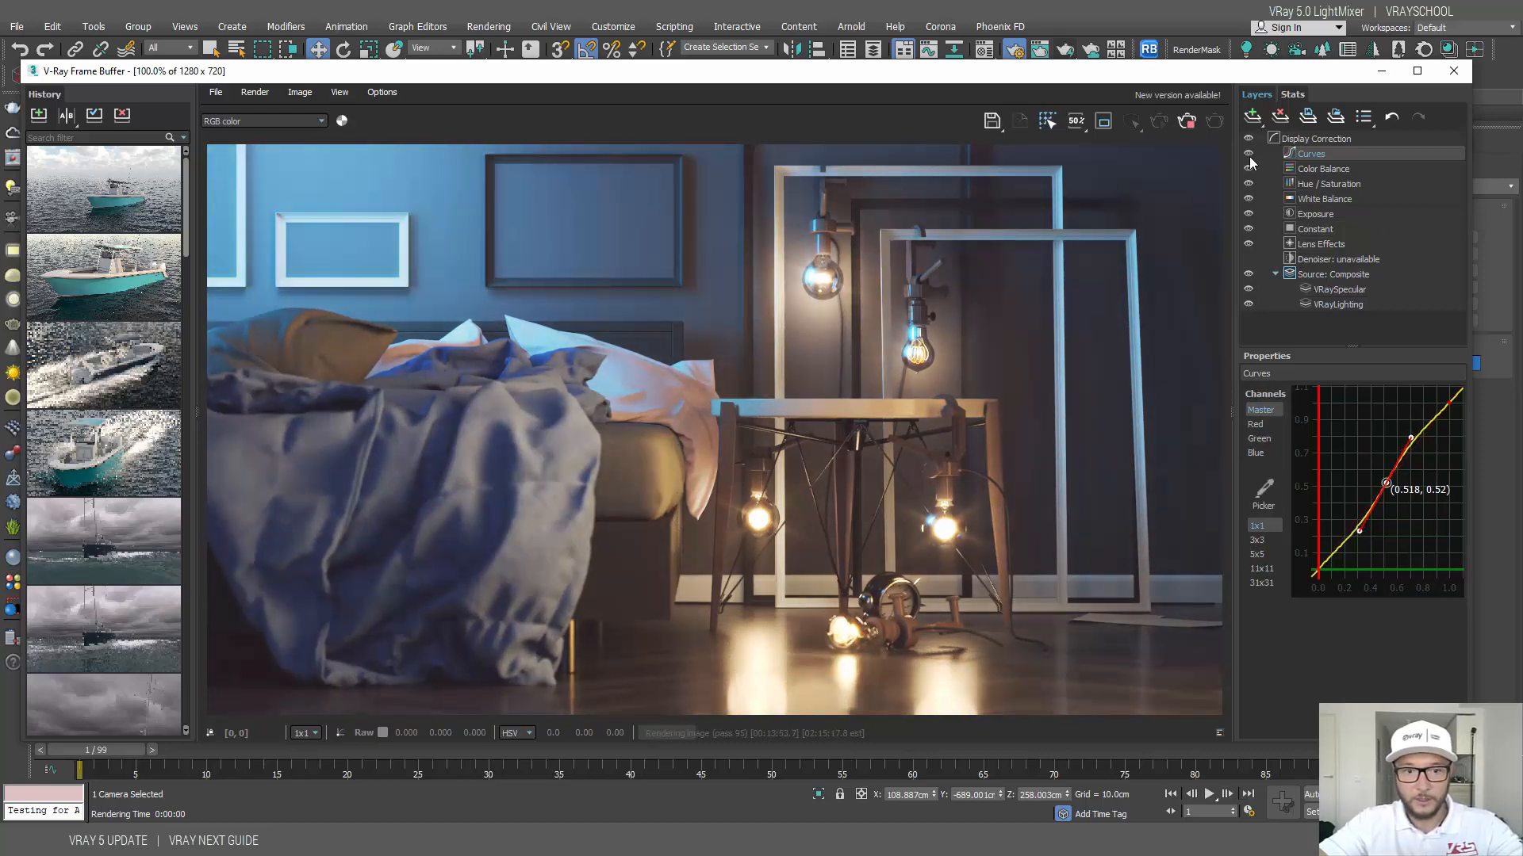
left_click(1249, 154)
left_click(1249, 155)
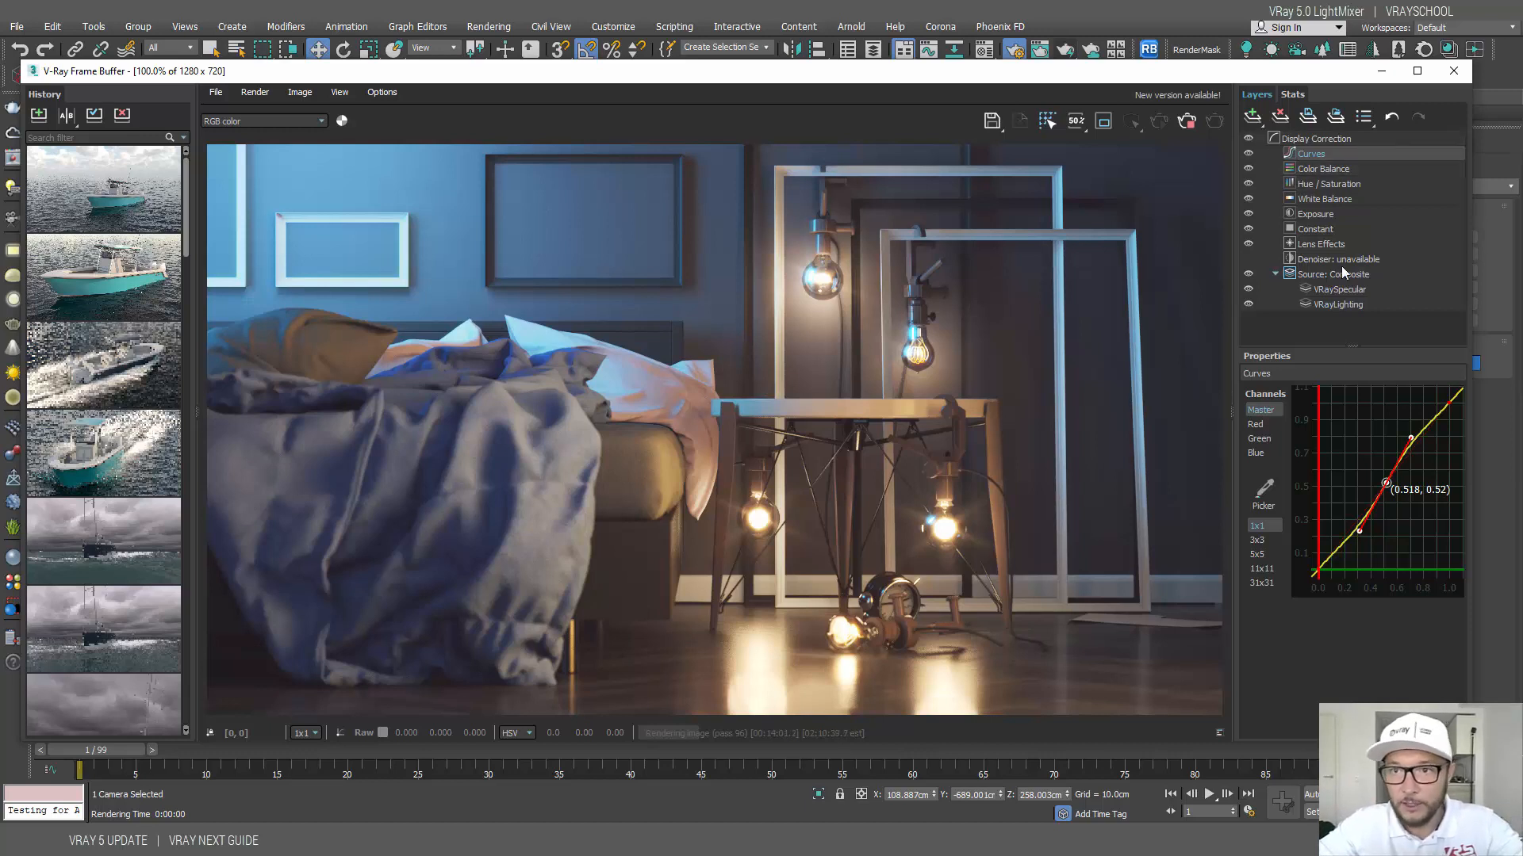
Step: Add a Filmic tonemap layer with shoulder strength about 0.197, linear strength 0.133, linear angle 0.138, toe strength 0.227 and white point 12.232
left_click(1253, 116)
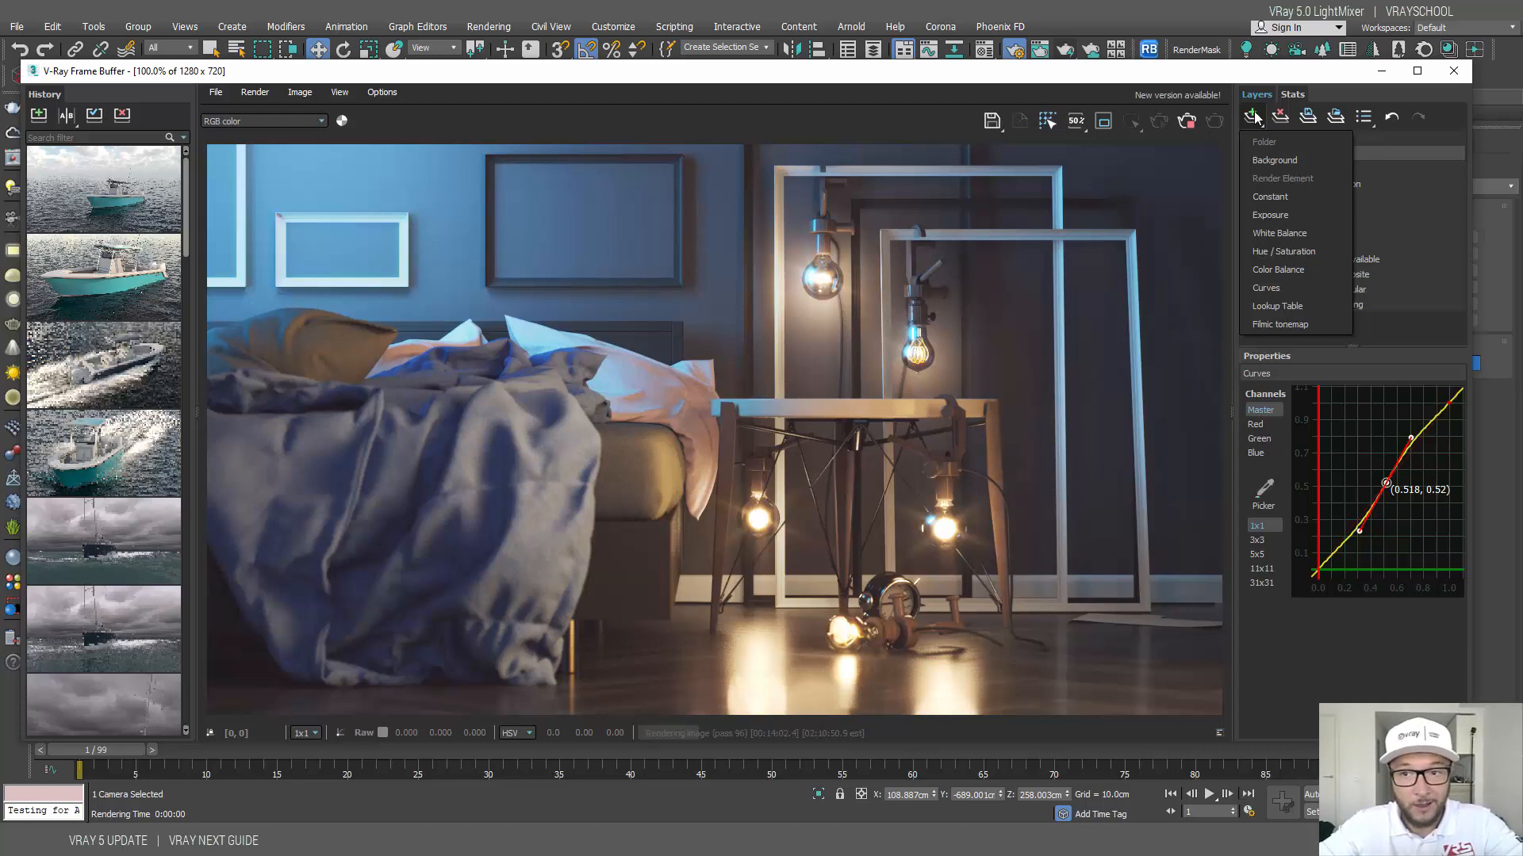
left_click(1307, 327)
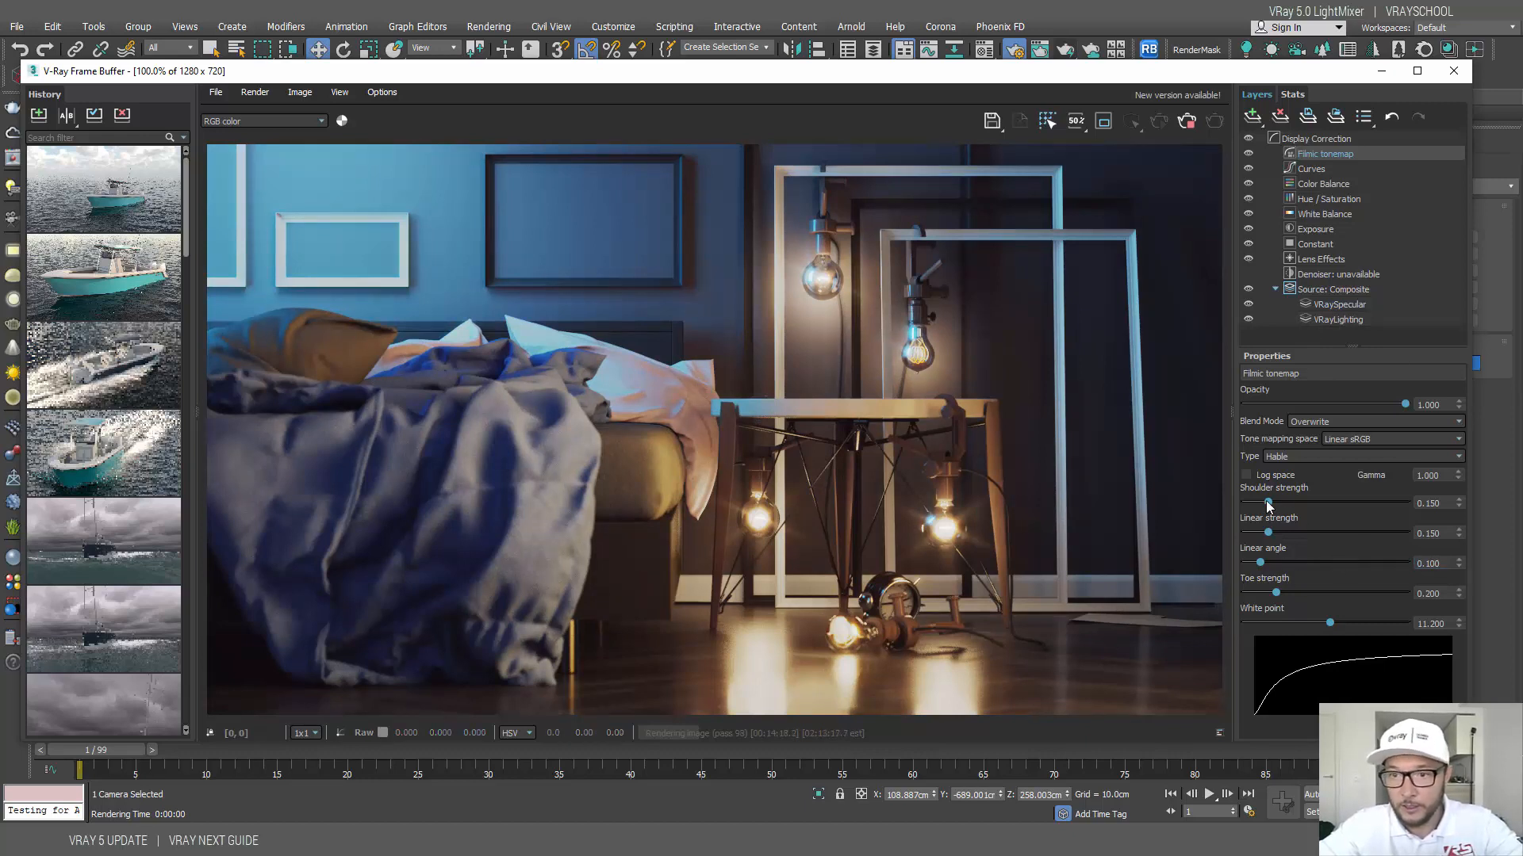
left_click_drag(1268, 503, 1283, 588)
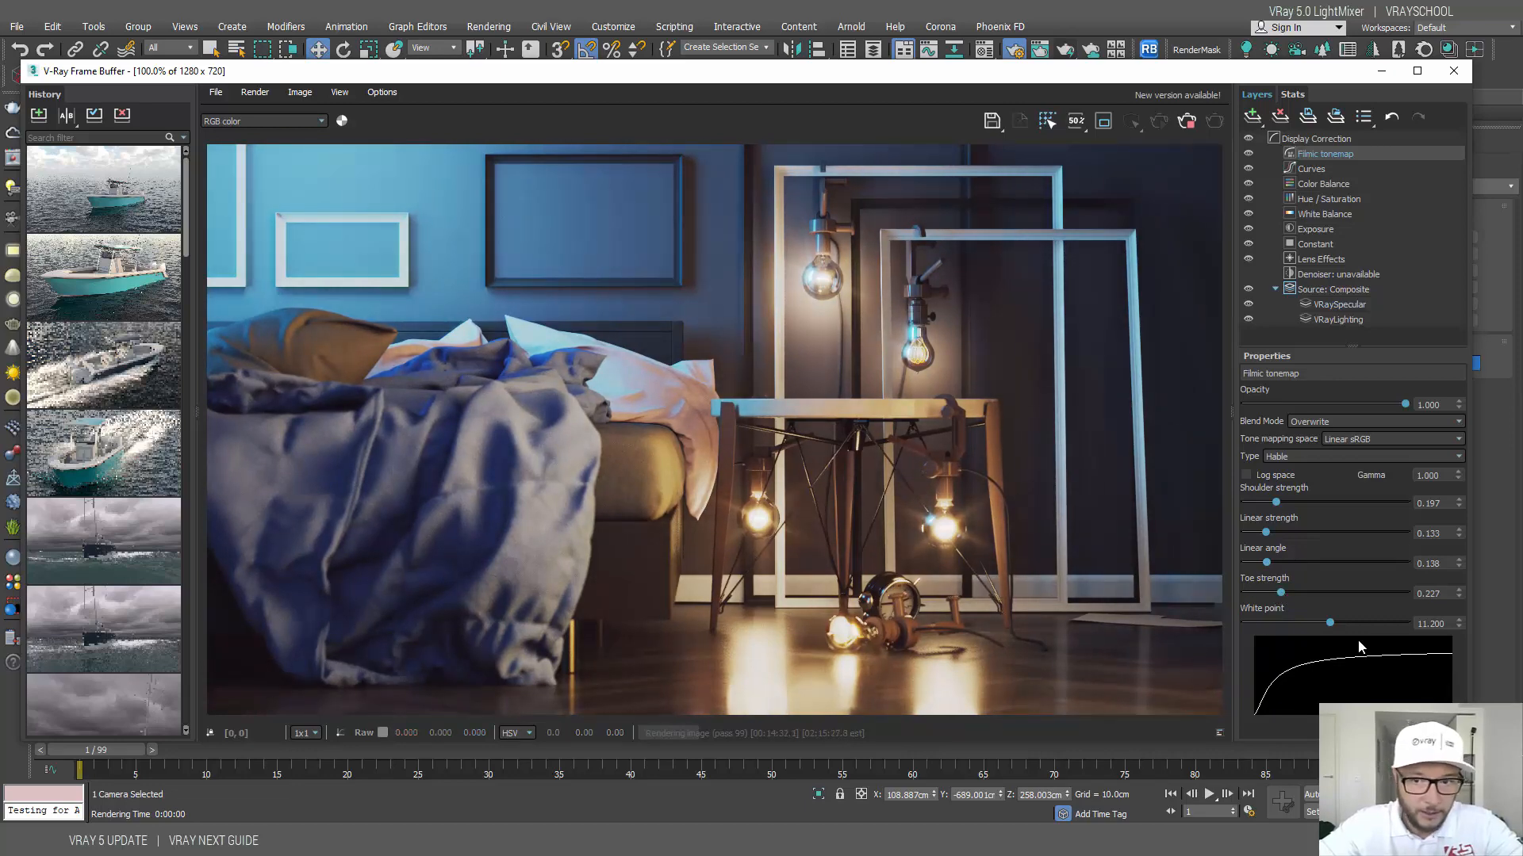
left_click_drag(1323, 622, 1336, 621)
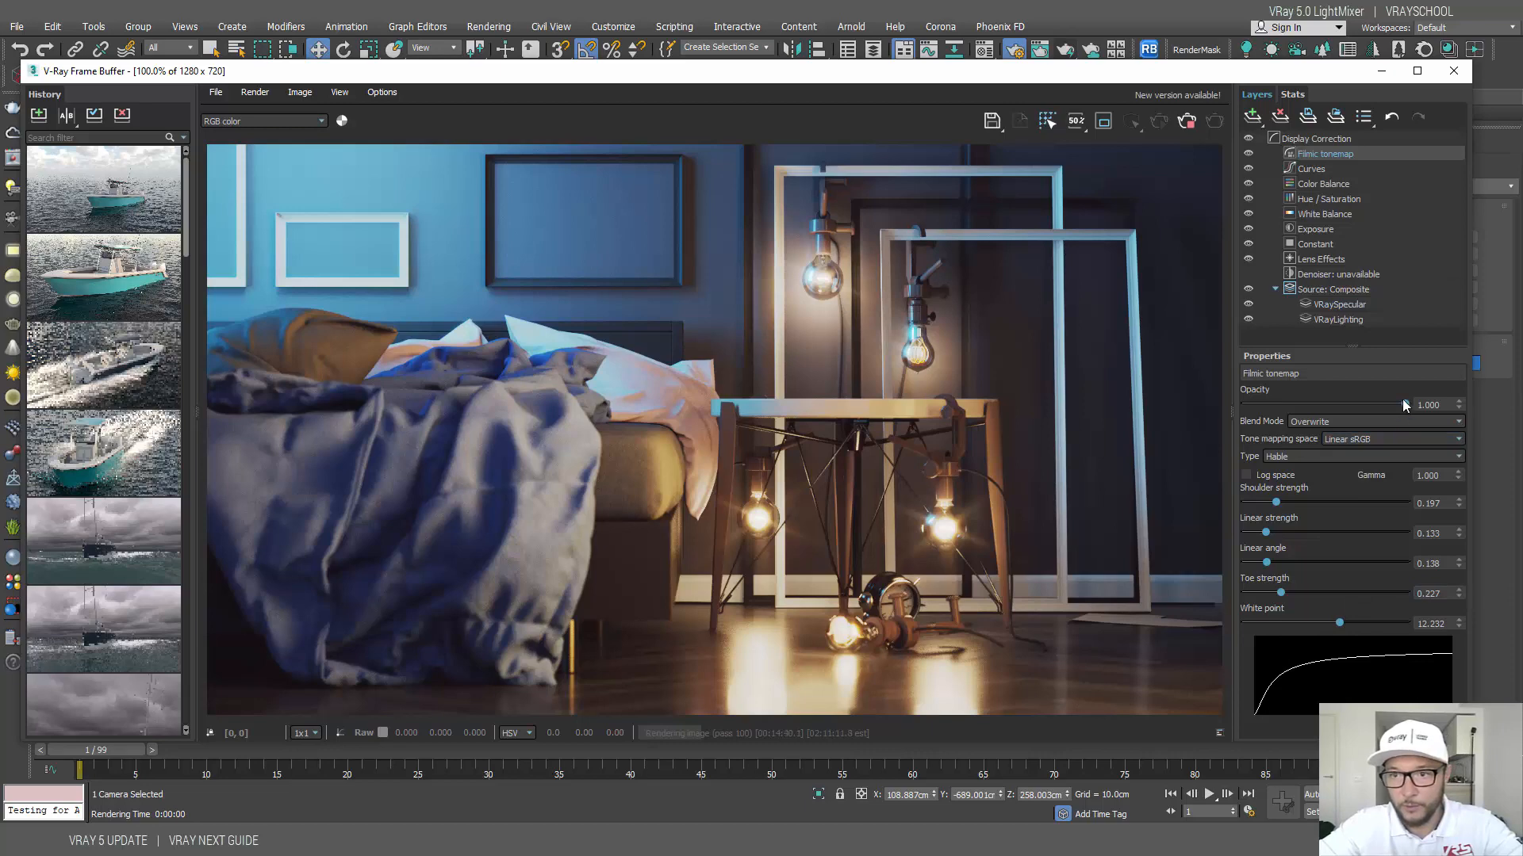
Step: Compare the Filmic tonemap layer's effect by varying its opacity between 0 and 1, leaving it at 1
left_click_drag(1400, 404, 1518, 405)
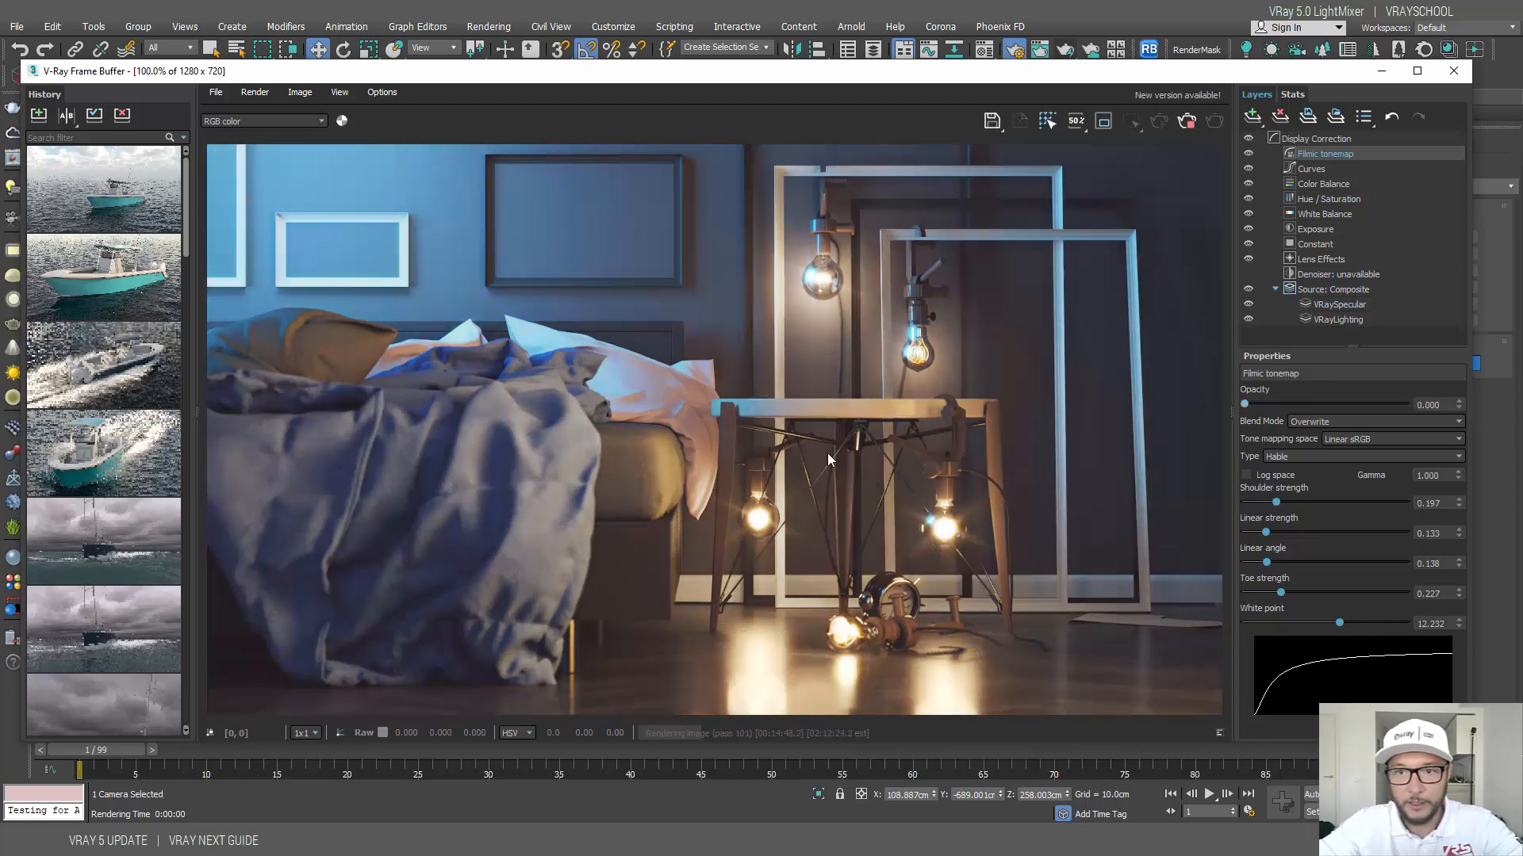
mouse_move(1521, 600)
left_mouse_down()
mouse_move(800, 623)
mouse_move(1521, 612)
left_mouse_up()
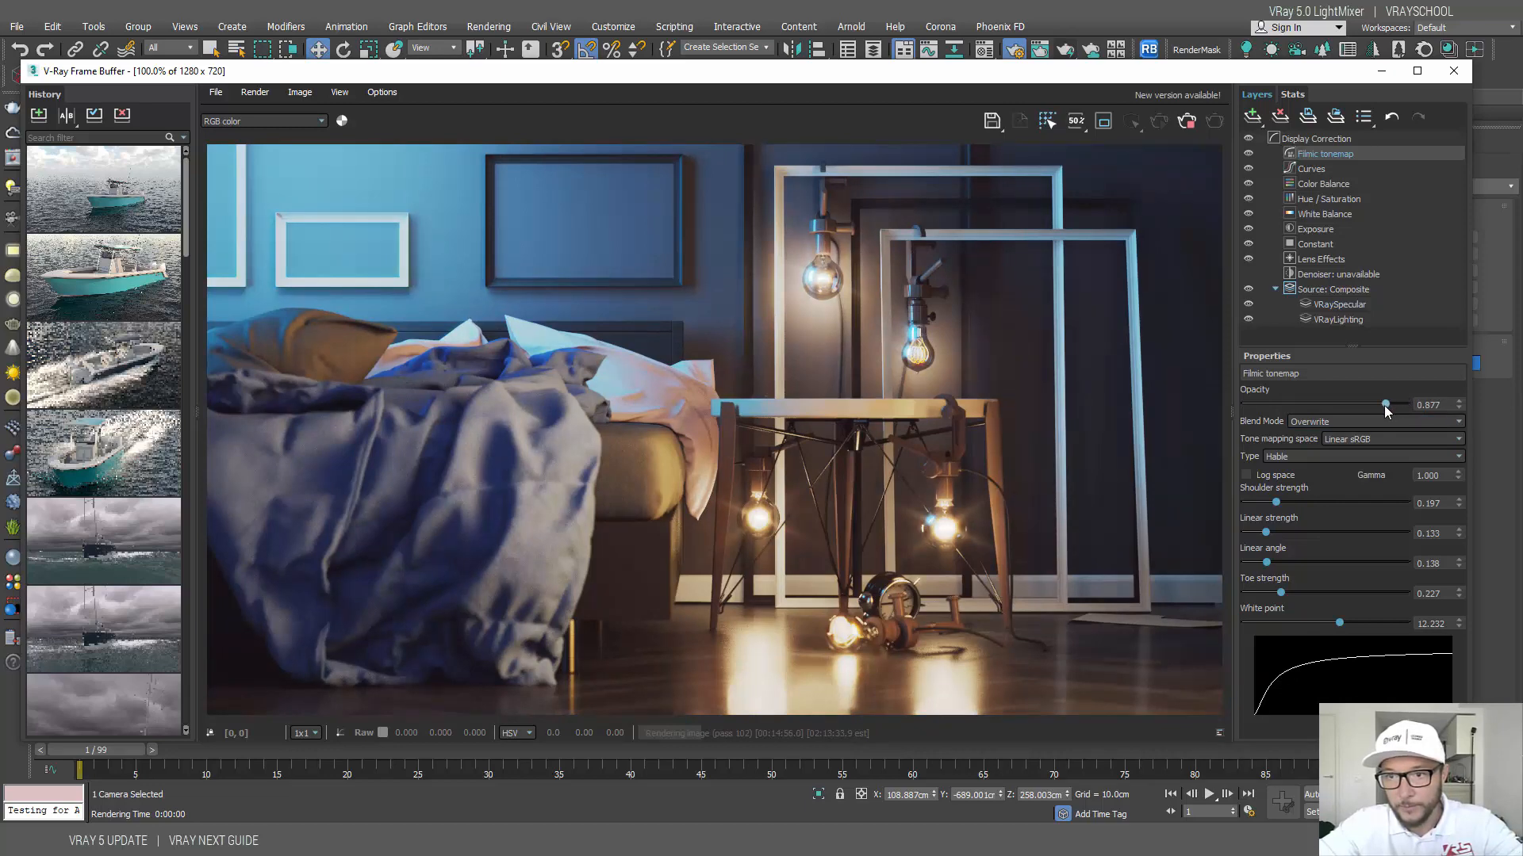
left_click_drag(1375, 406, 1136, 379)
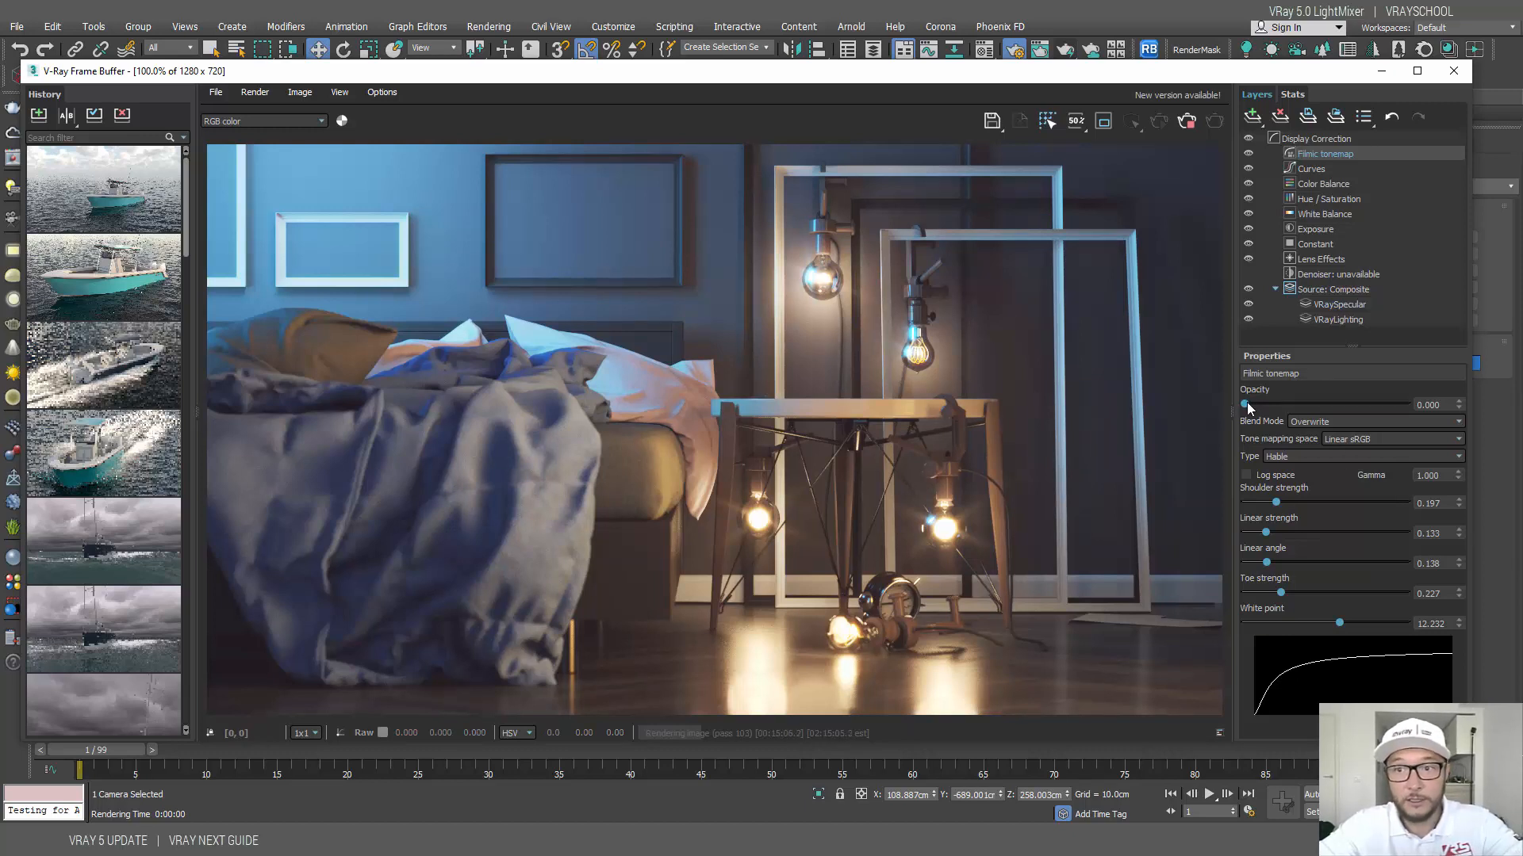
left_click_drag(1246, 404, 1509, 411)
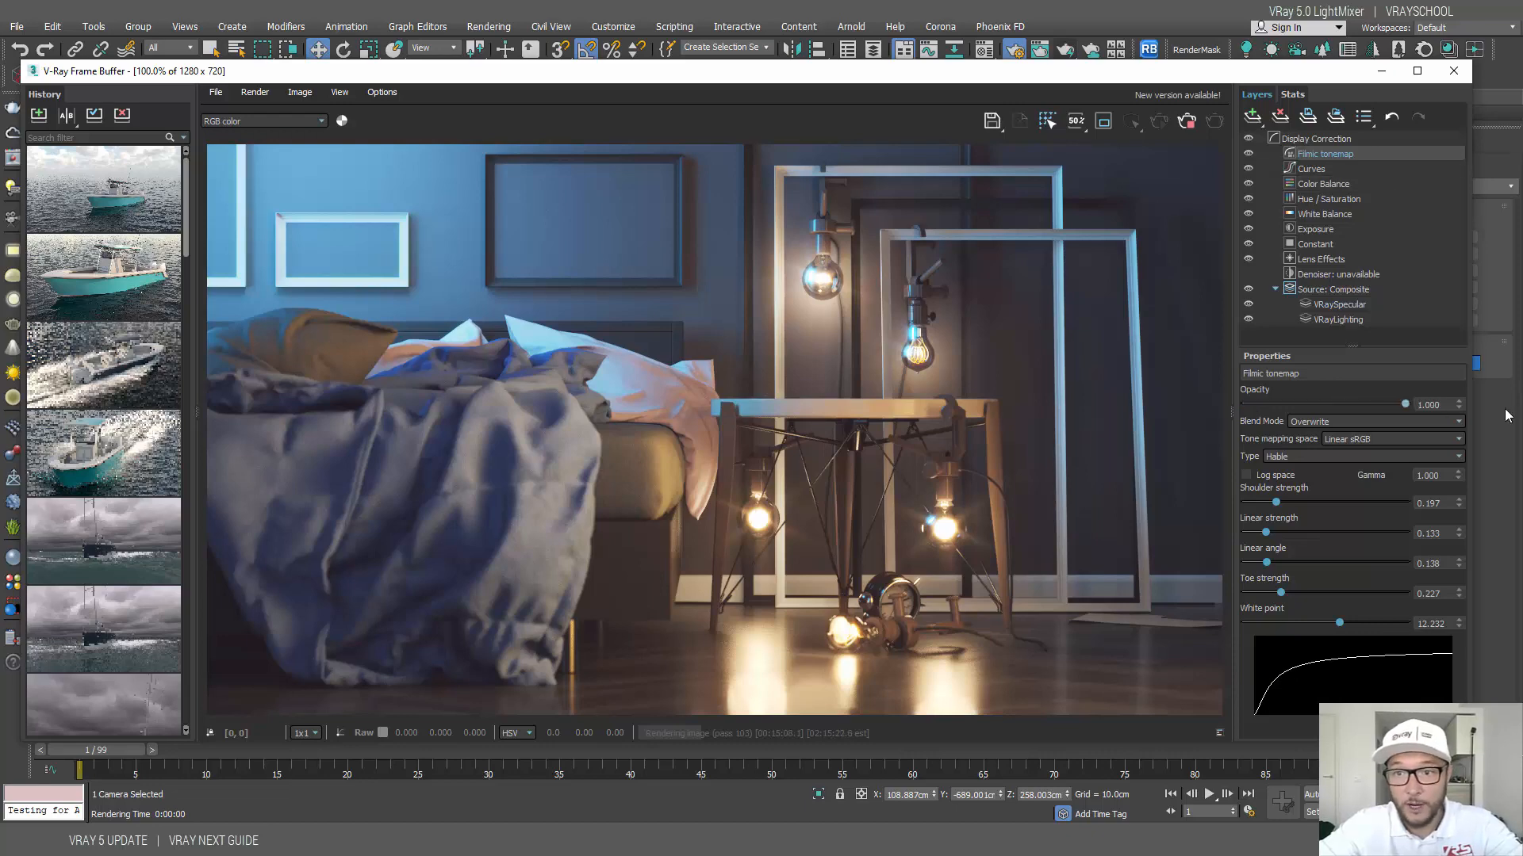